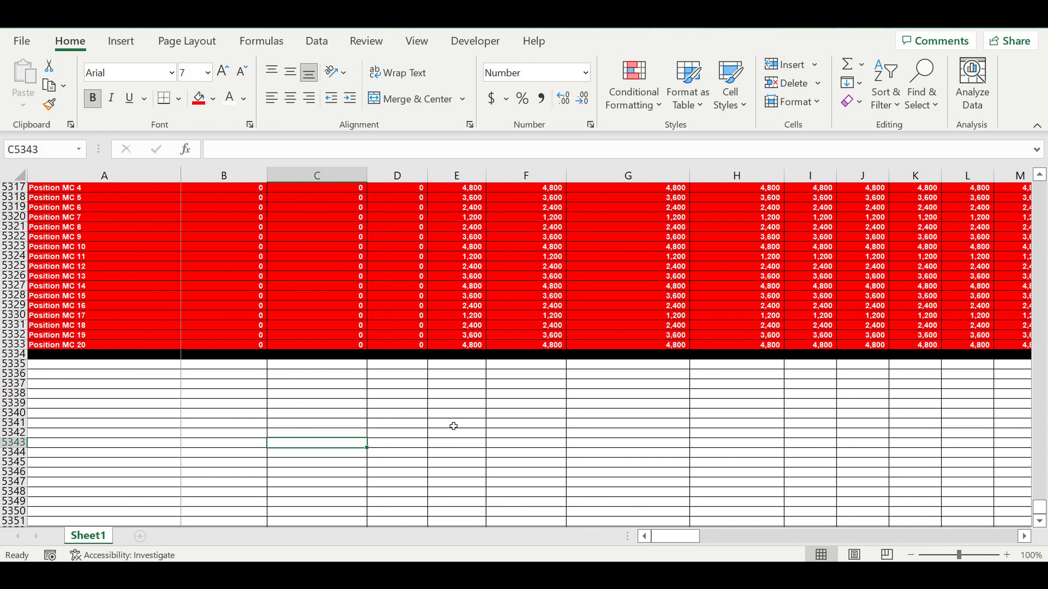
# Step: Enter the heading Loan in cell A5335 below the data
pyautogui.click(386, 394)
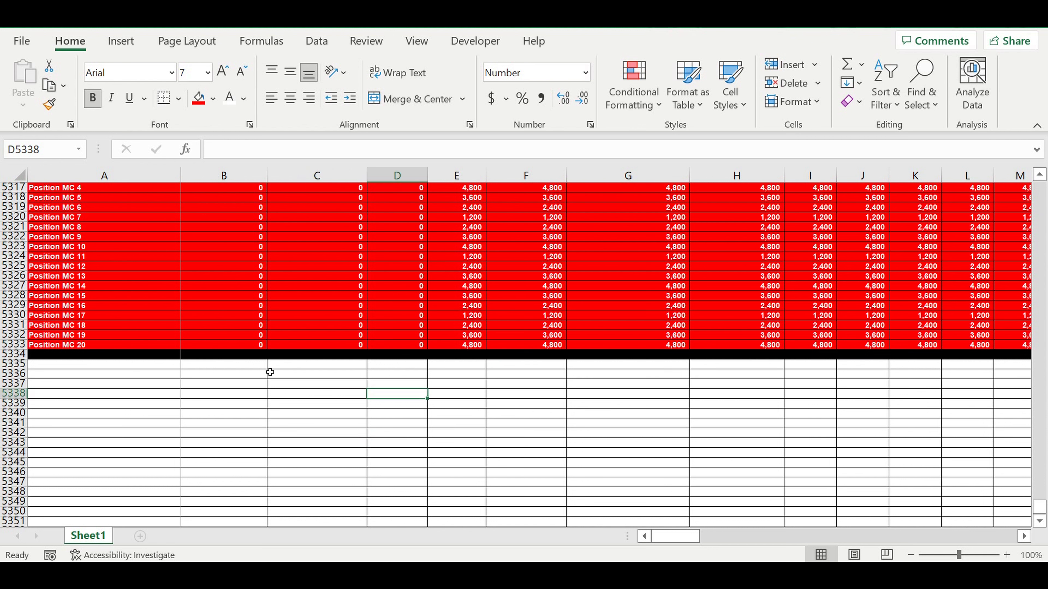
pyautogui.click(126, 366)
pyautogui.write('Loa')
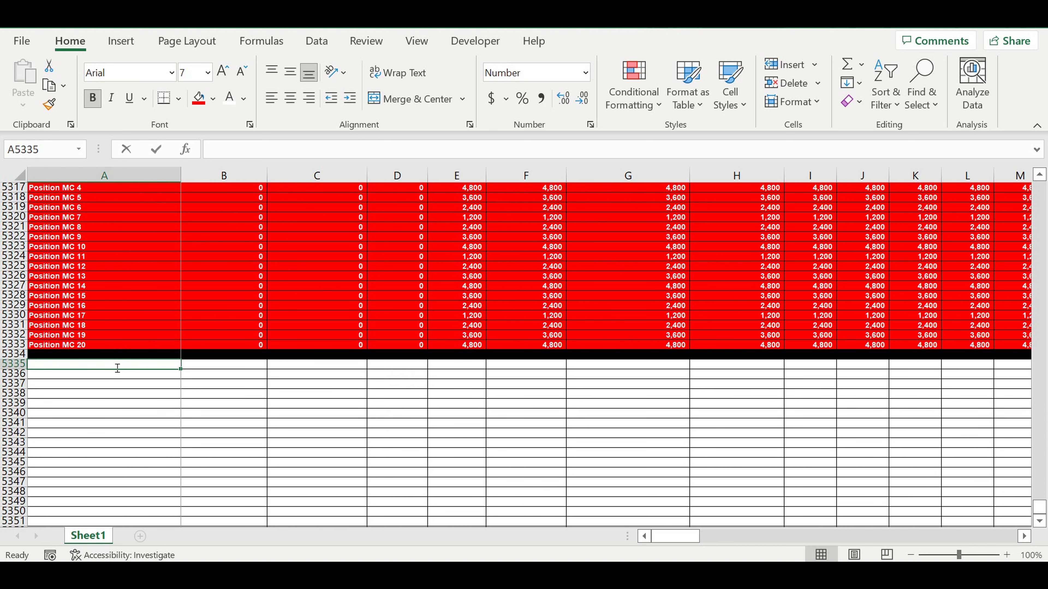
pyautogui.write('n')
pyautogui.click(122, 430)
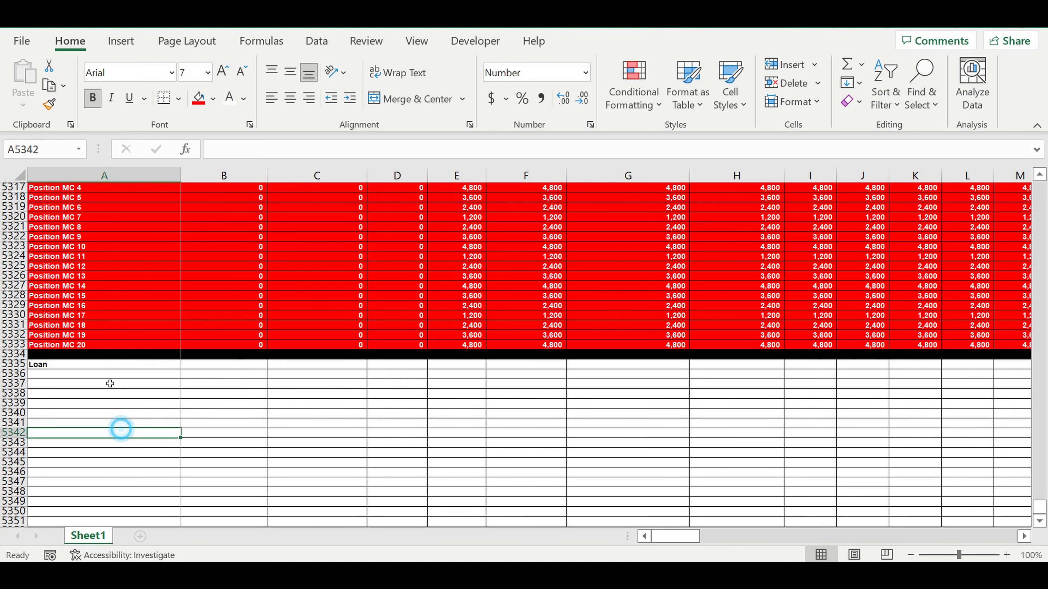
# Step: Fill the Loan heading cell with yellow
pyautogui.click(77, 363)
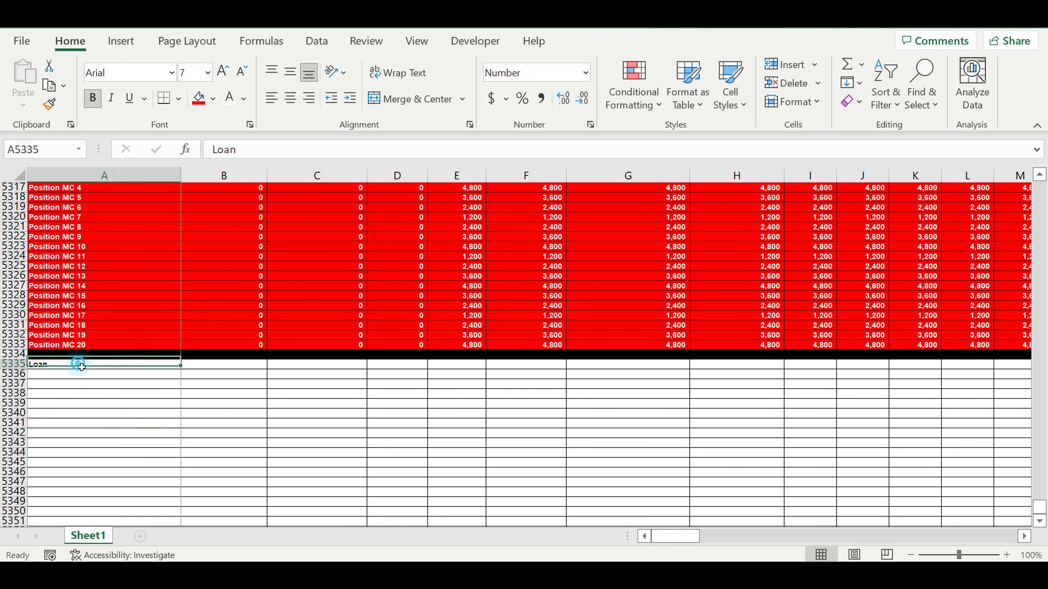
pyautogui.click(213, 99)
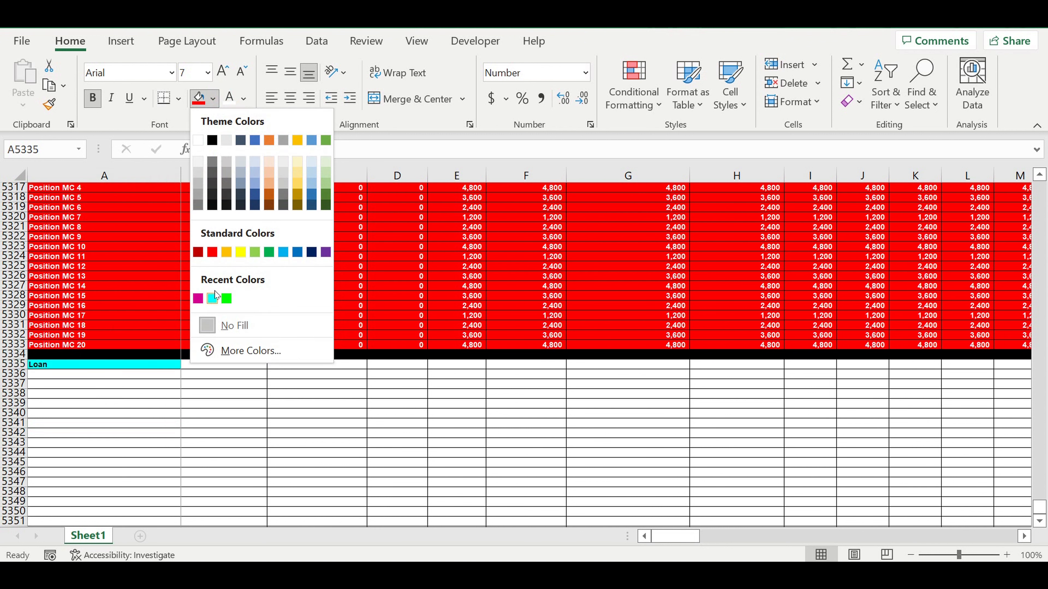
pyautogui.click(241, 252)
pyautogui.click(236, 386)
# Step: Enter the label Loan amount in A5336
pyautogui.click(131, 374)
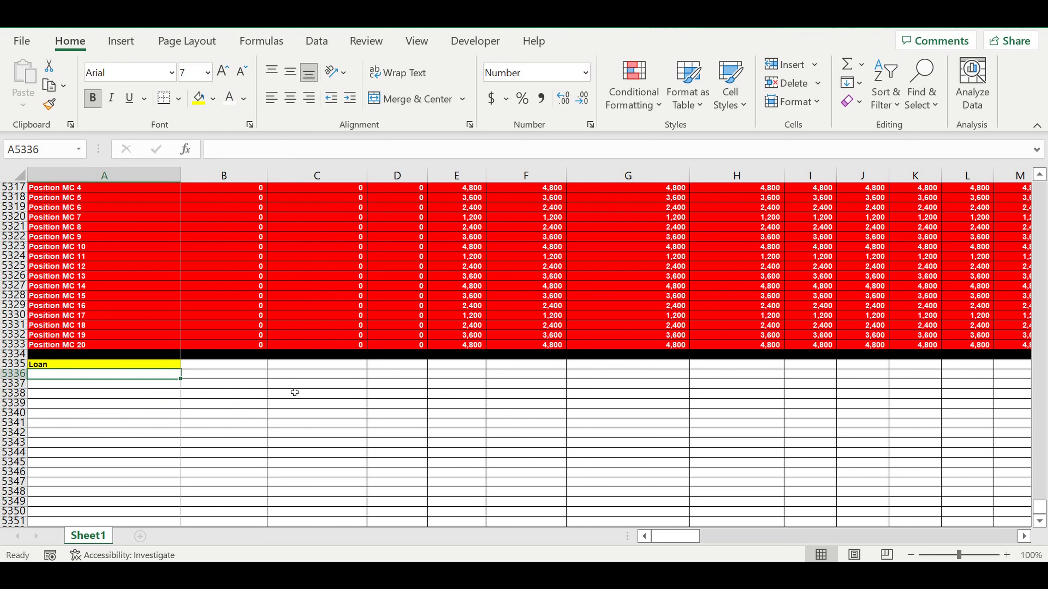
pyautogui.write('Loan')
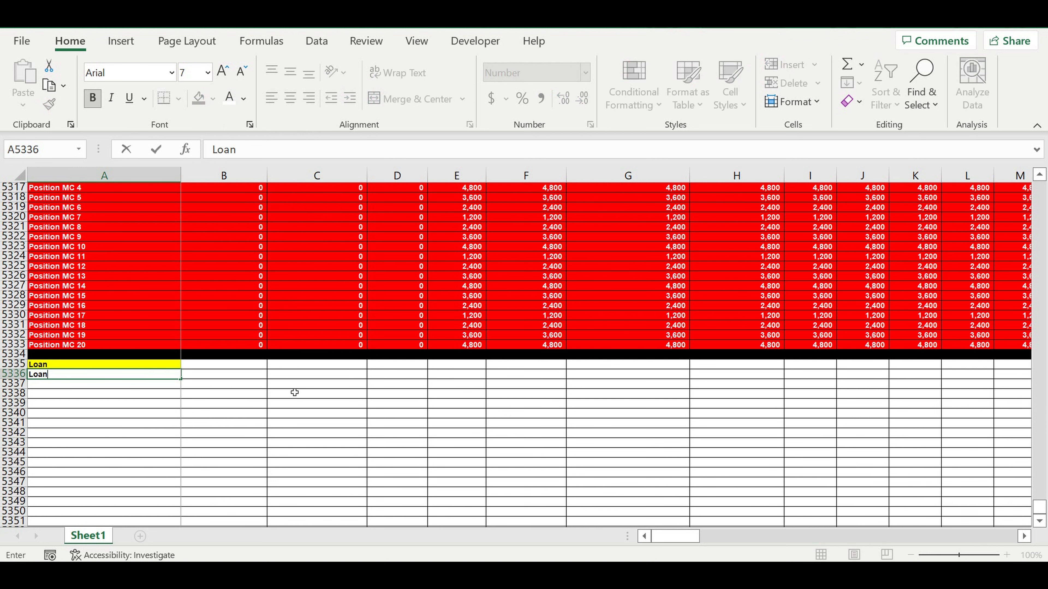
pyautogui.write(' amo')
pyautogui.write('unt')
pyautogui.press('Return')
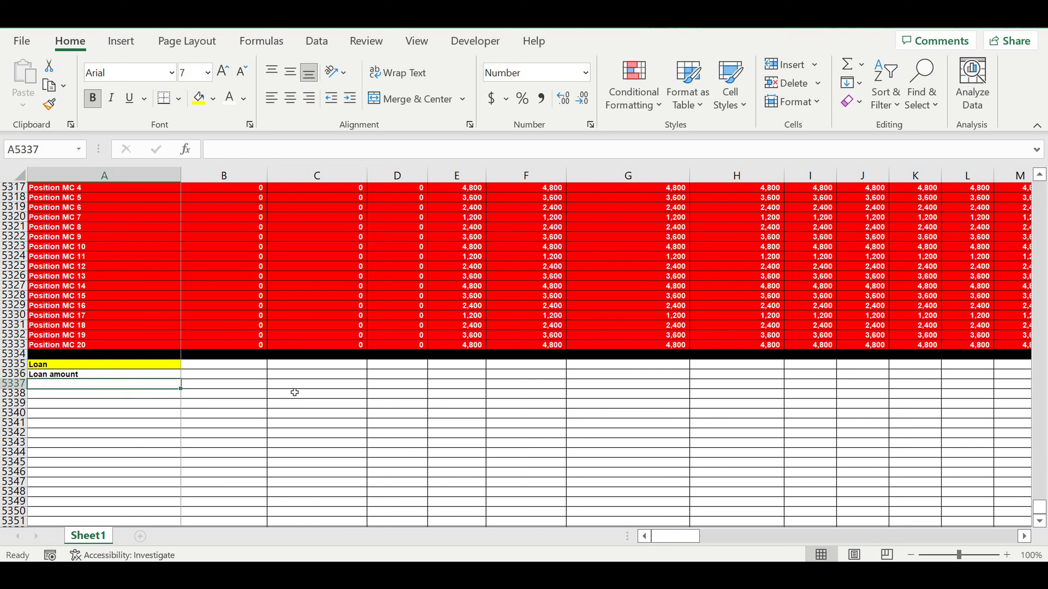
# Step: Enter 3,000,000 as the loan amount in B5336
pyautogui.press('Up')
pyautogui.press('Right')
pyautogui.write('3')
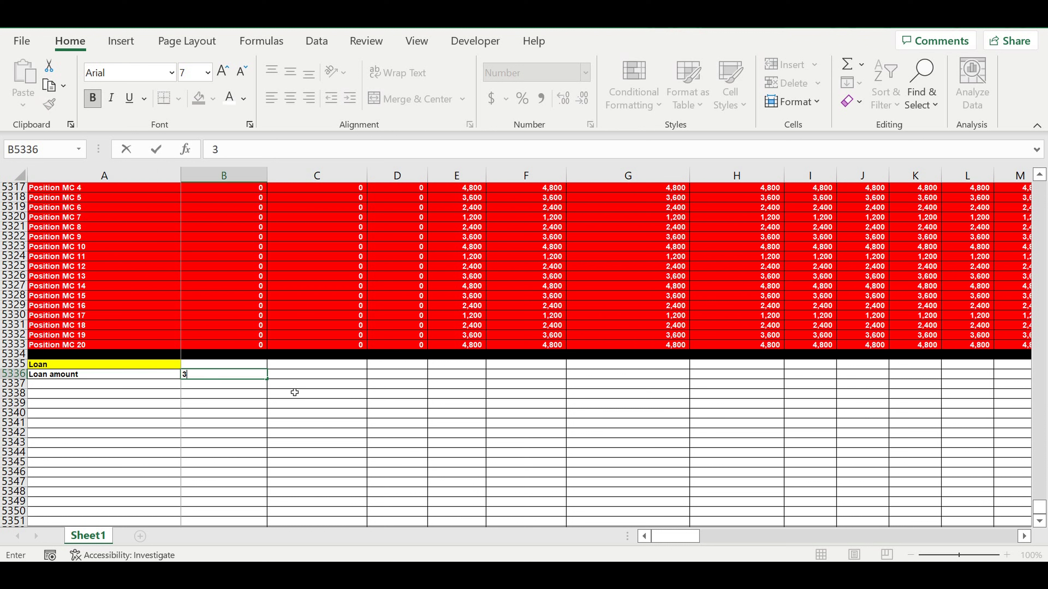
pyautogui.write(',000,000')
pyautogui.press('Return')
# Step: Fill the loan amount cell B5336 with light blue
pyautogui.click(250, 376)
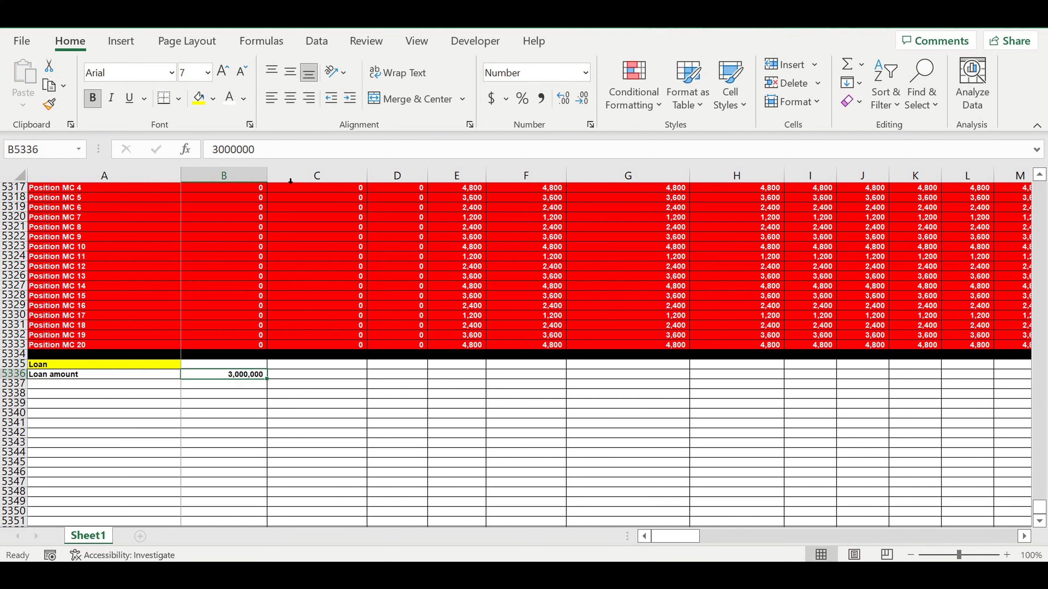
pyautogui.click(213, 98)
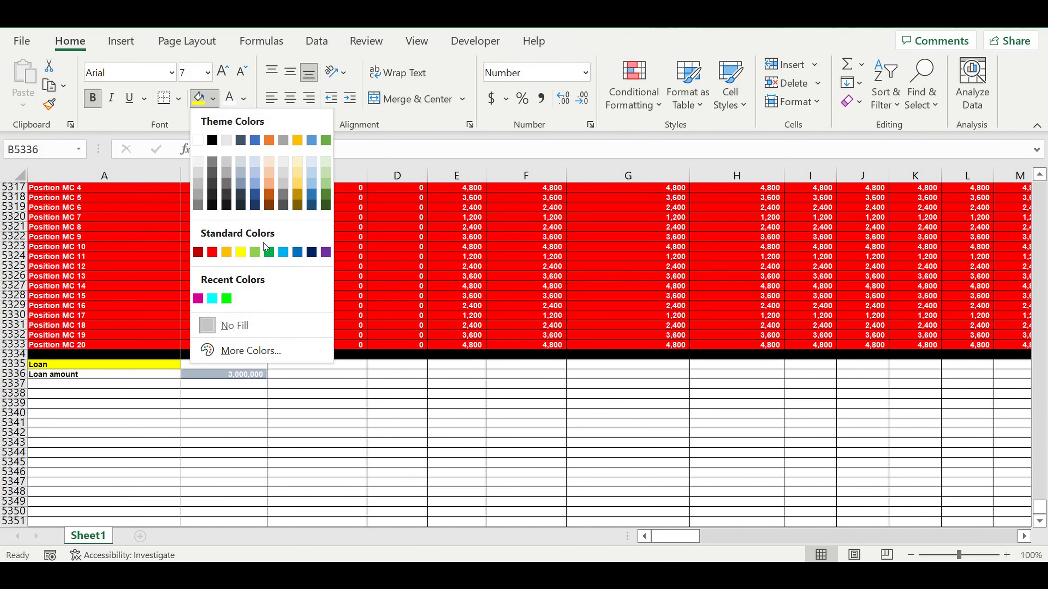
pyautogui.click(283, 252)
pyautogui.click(338, 428)
pyautogui.click(245, 376)
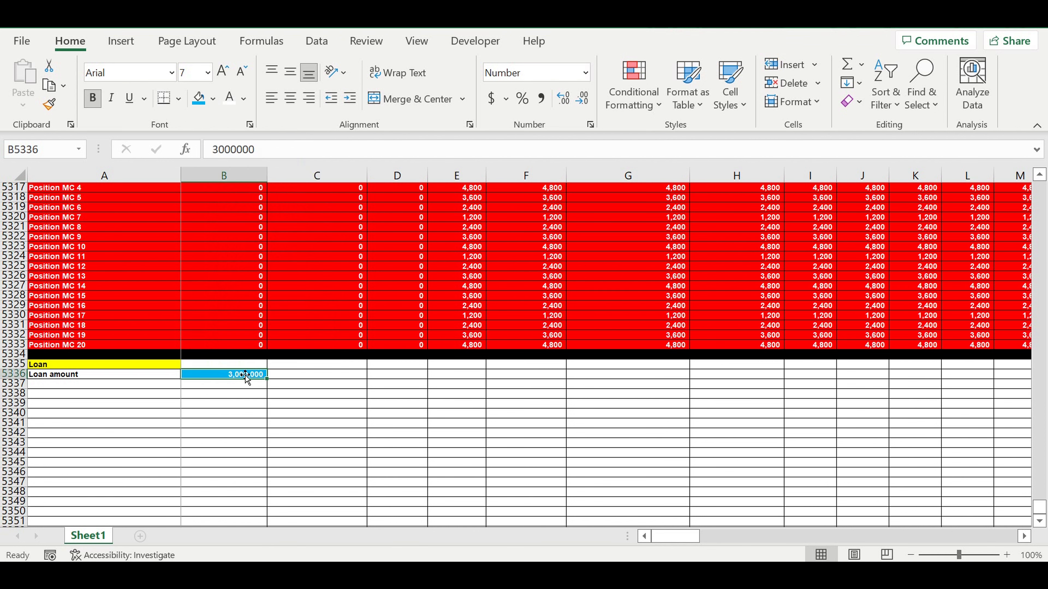
pyautogui.click(234, 403)
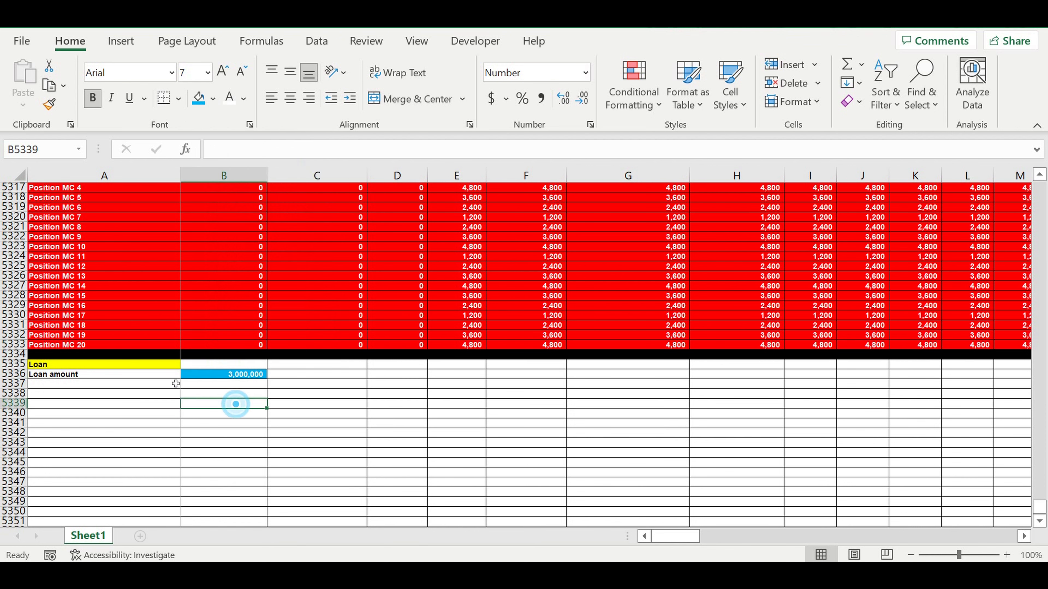
# Step: Enter the label Term of loan (months) in A5337
pyautogui.click(106, 376)
pyautogui.click(98, 385)
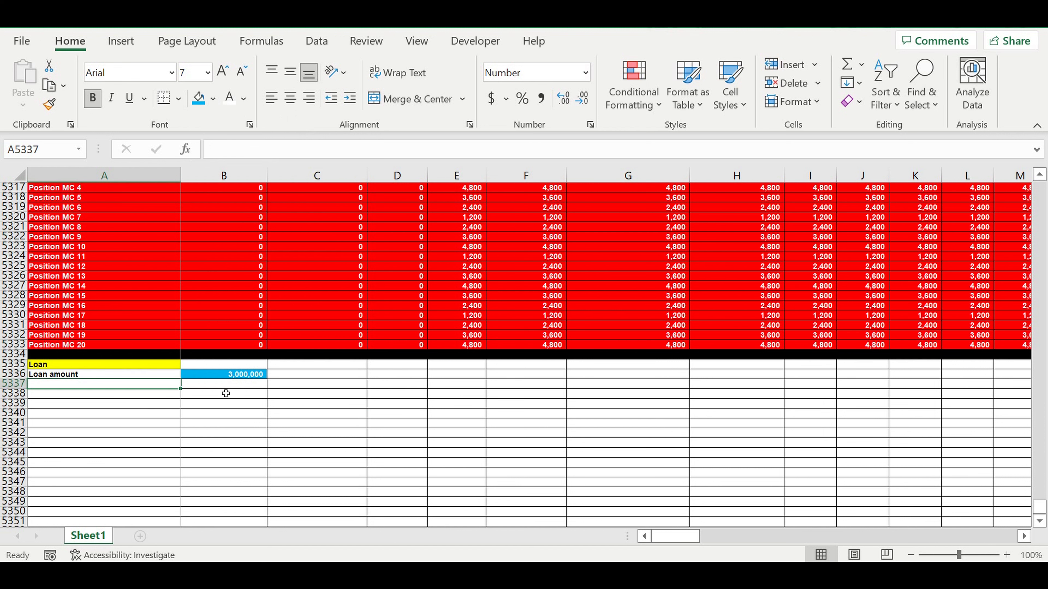
pyautogui.write('Te')
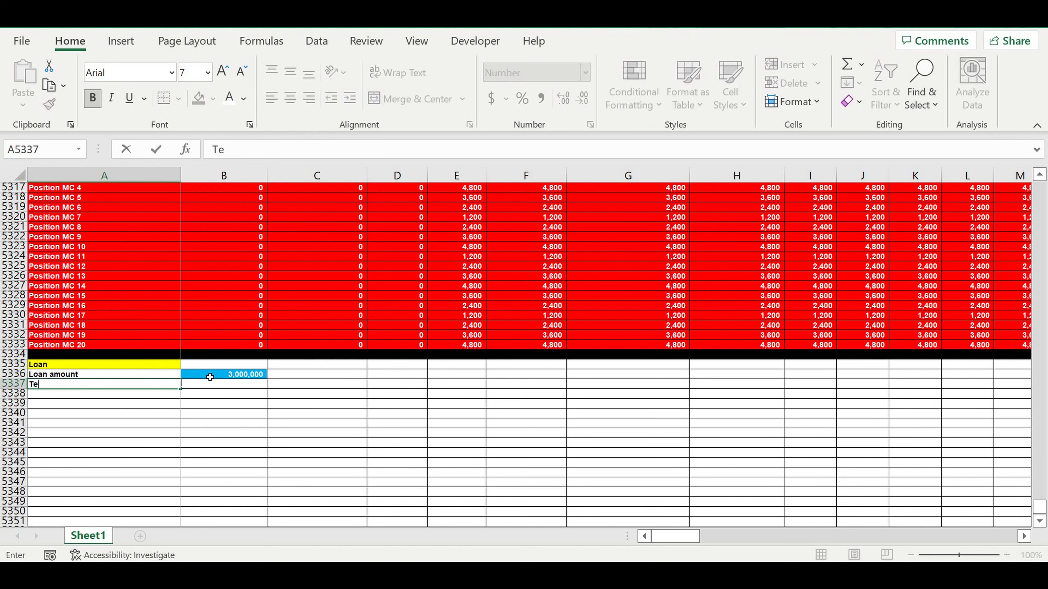
pyautogui.write('rm of loan (months')
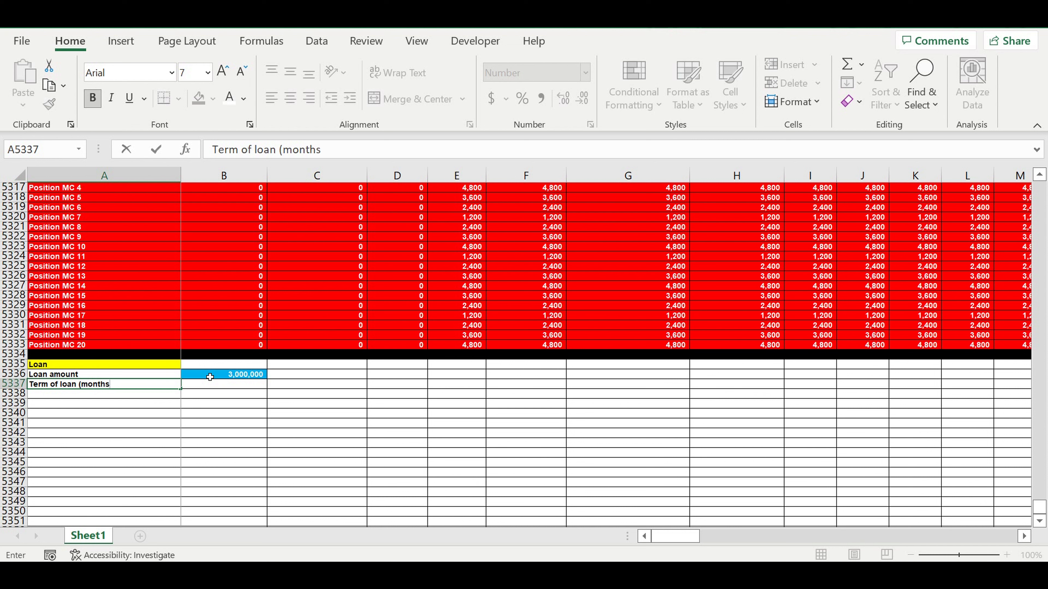
pyautogui.write('(')
pyautogui.press('BackSpace')
pyautogui.write(')')
pyautogui.press('Return')
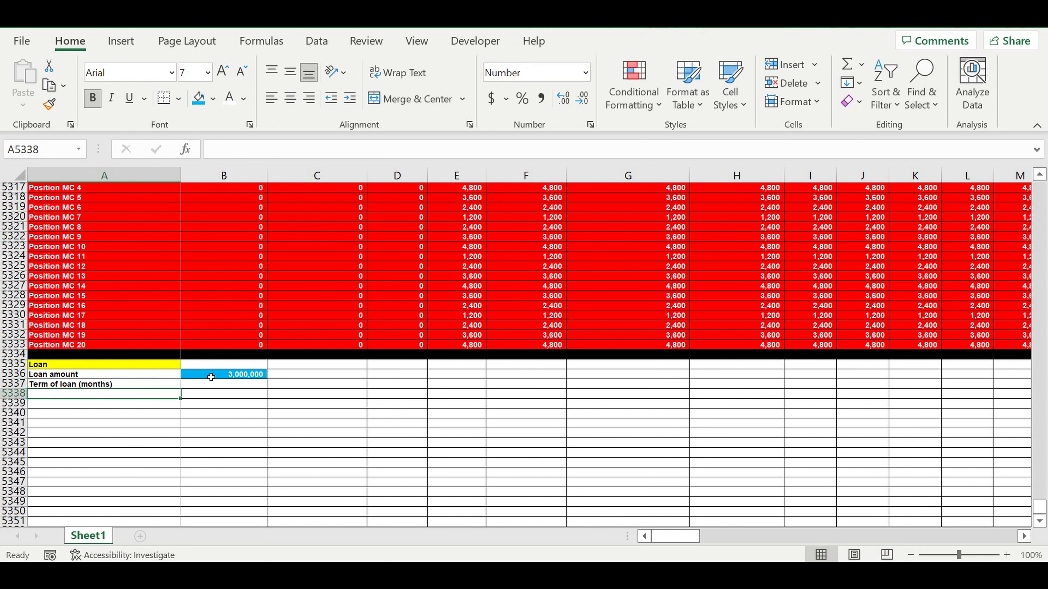
# Step: Enter 36 as the loan term in B5337 and fill it light blue
pyautogui.press('Up')
pyautogui.press('Right')
pyautogui.write('36')
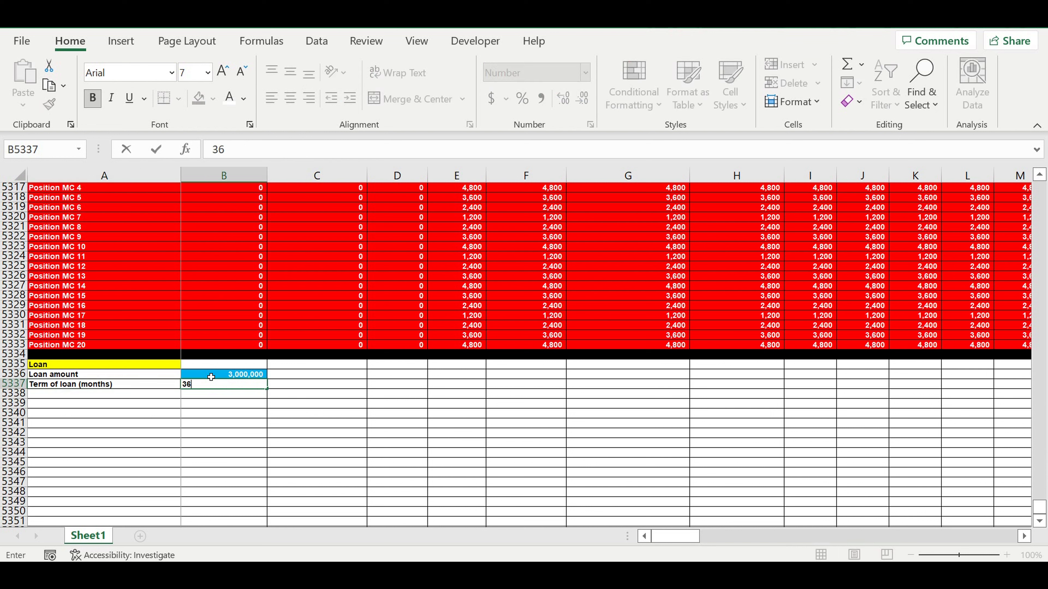
pyautogui.press('Return')
pyautogui.click(254, 385)
pyautogui.click(199, 98)
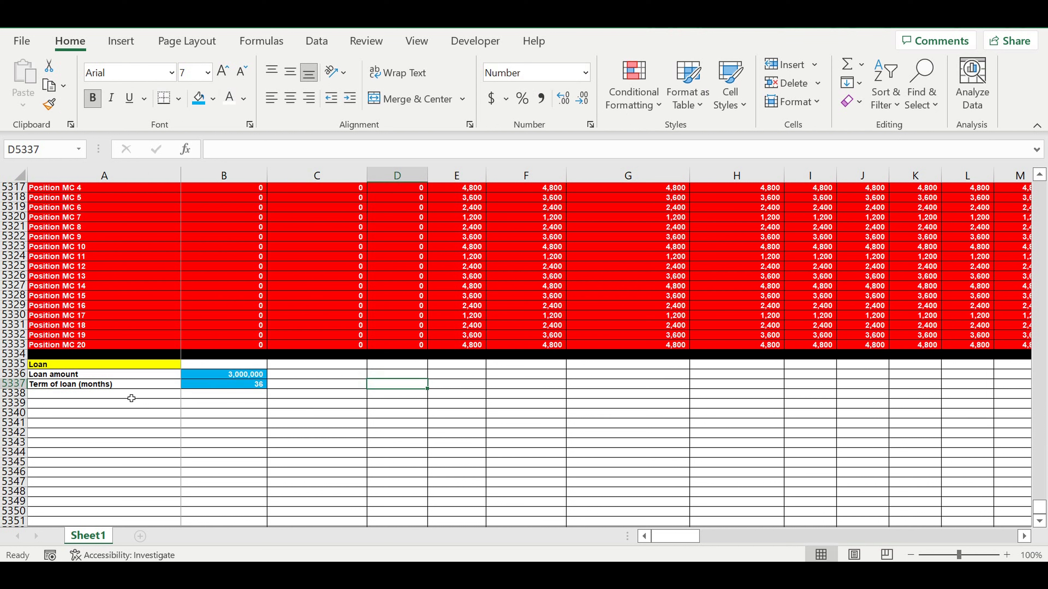
# Step: Enter the label Interest rate (%) in A5338
pyautogui.click(101, 394)
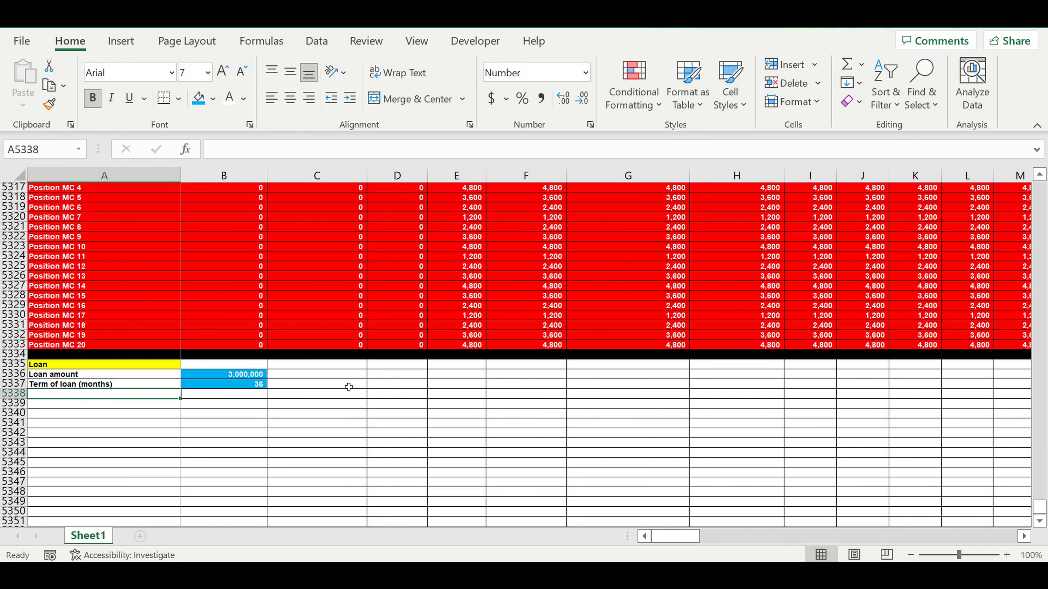
pyautogui.write('Intere')
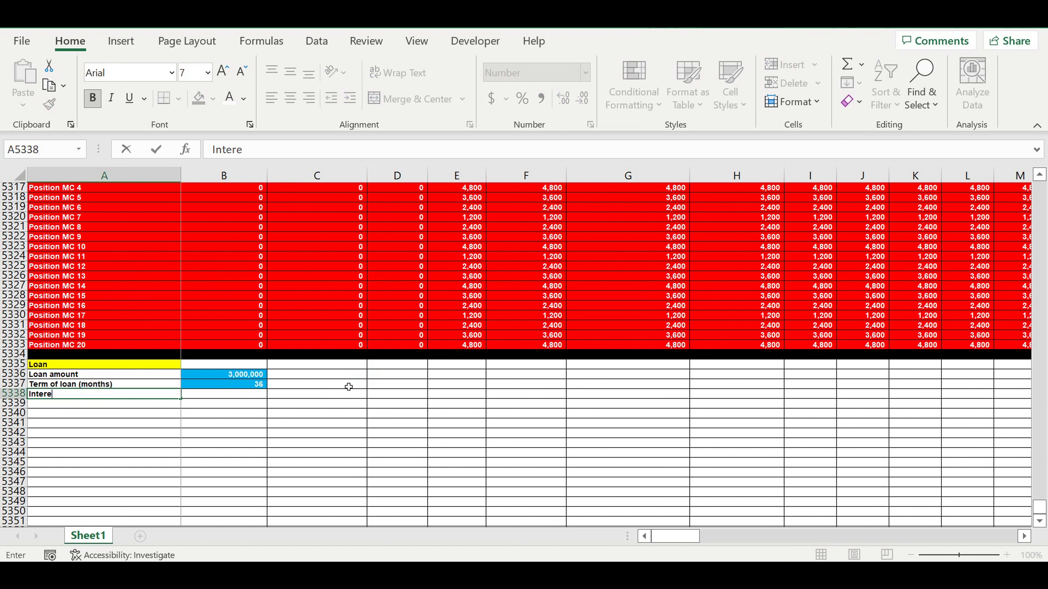
pyautogui.write('st rate (%)')
pyautogui.press('Return')
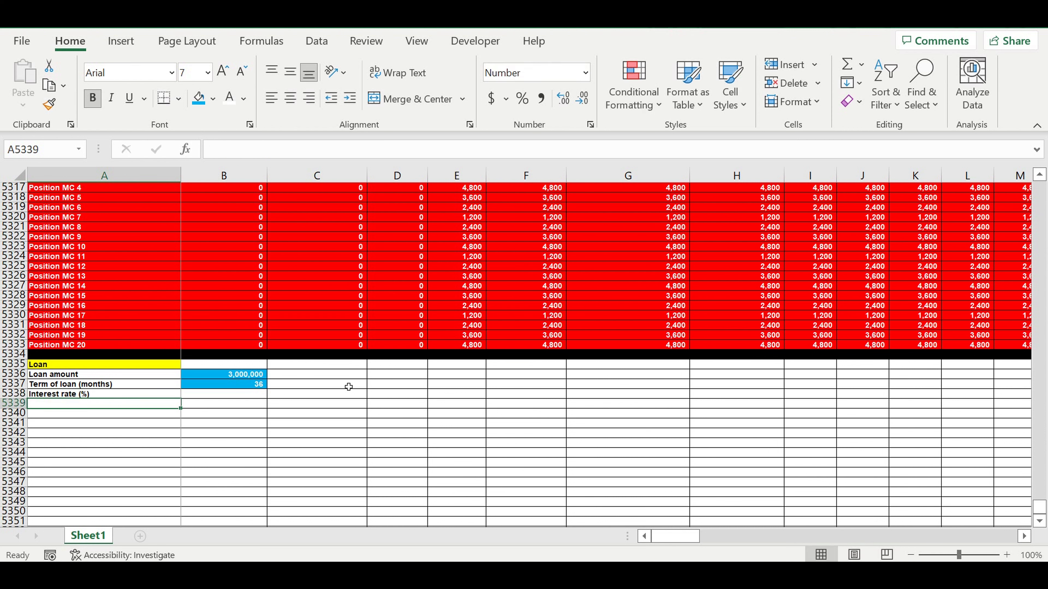
# Step: Format B5338 as a percentage and enter an interest rate of 4
pyautogui.click(257, 394)
pyautogui.click(526, 106)
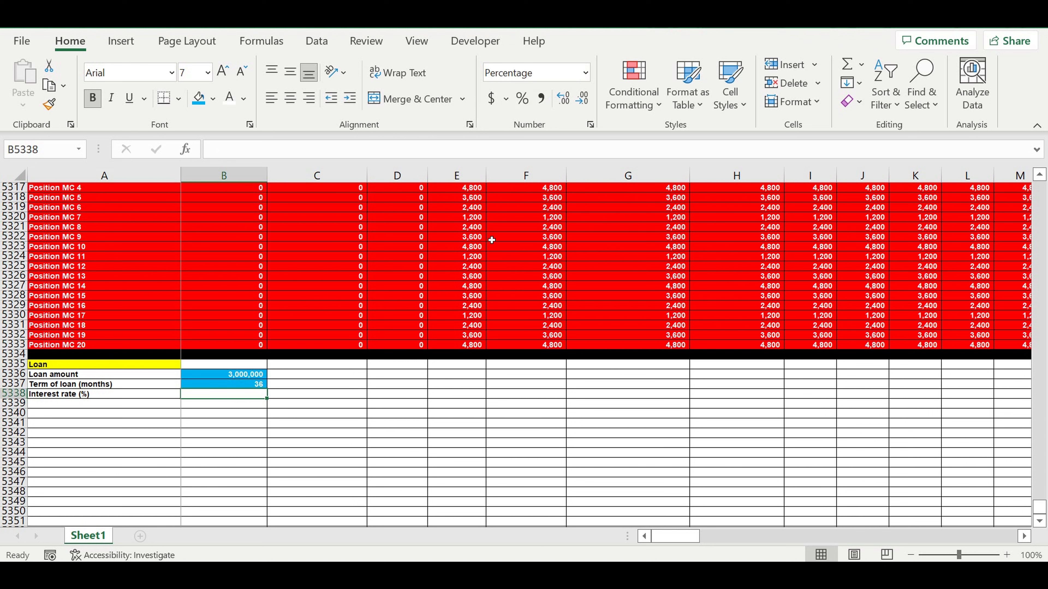
pyautogui.write('4')
pyautogui.click(312, 388)
# Step: Fill the interest rate cell B5338 with light blue
pyautogui.click(237, 393)
pyautogui.click(199, 98)
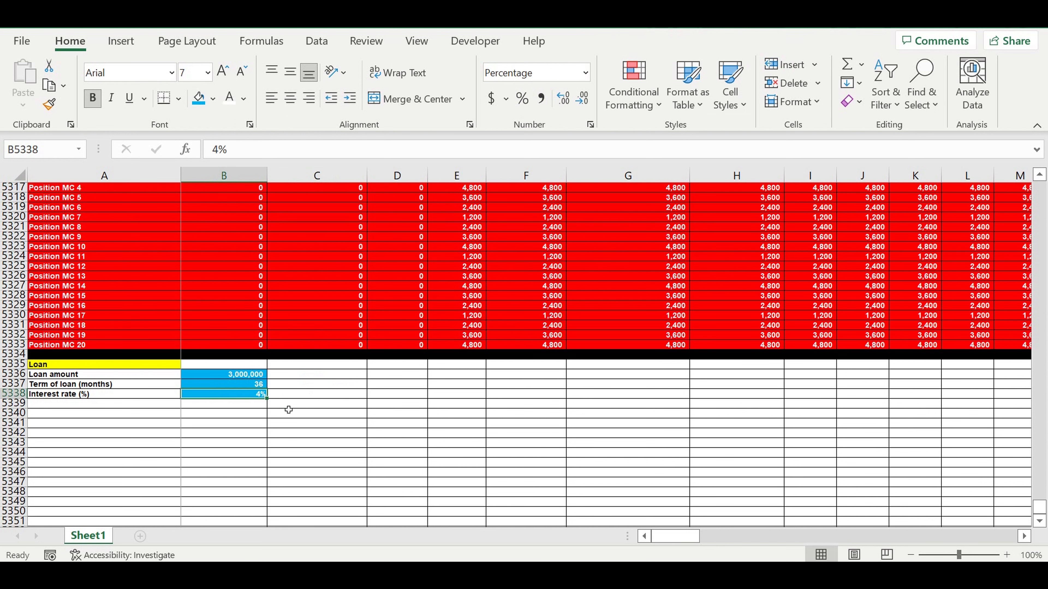
pyautogui.click(328, 425)
# Step: Enter the label Grace period principle payments (months) in A5339 and autofit column A to it
pyautogui.click(156, 403)
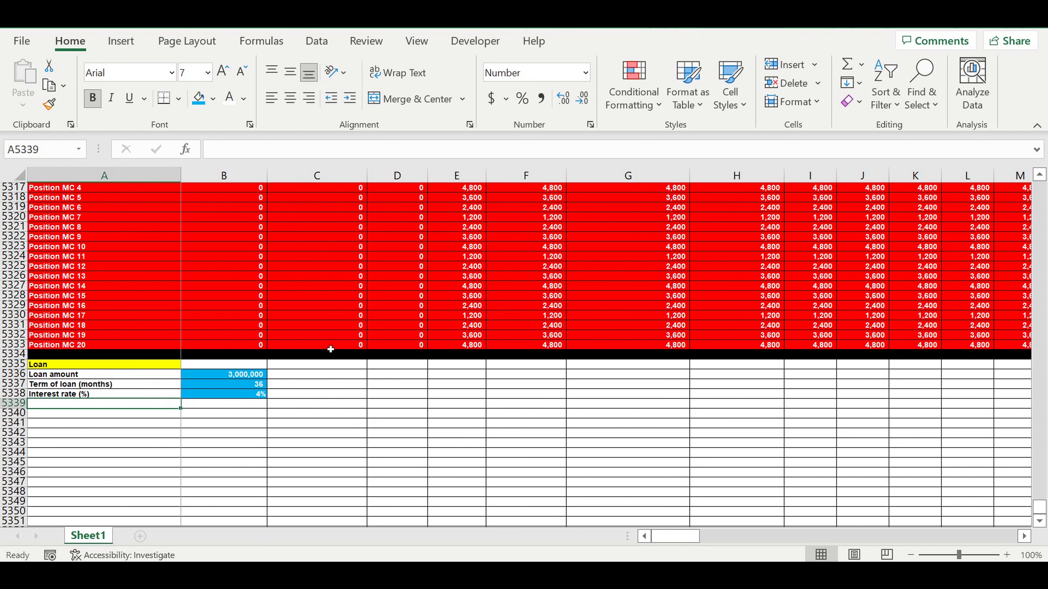
pyautogui.write('Grace ')
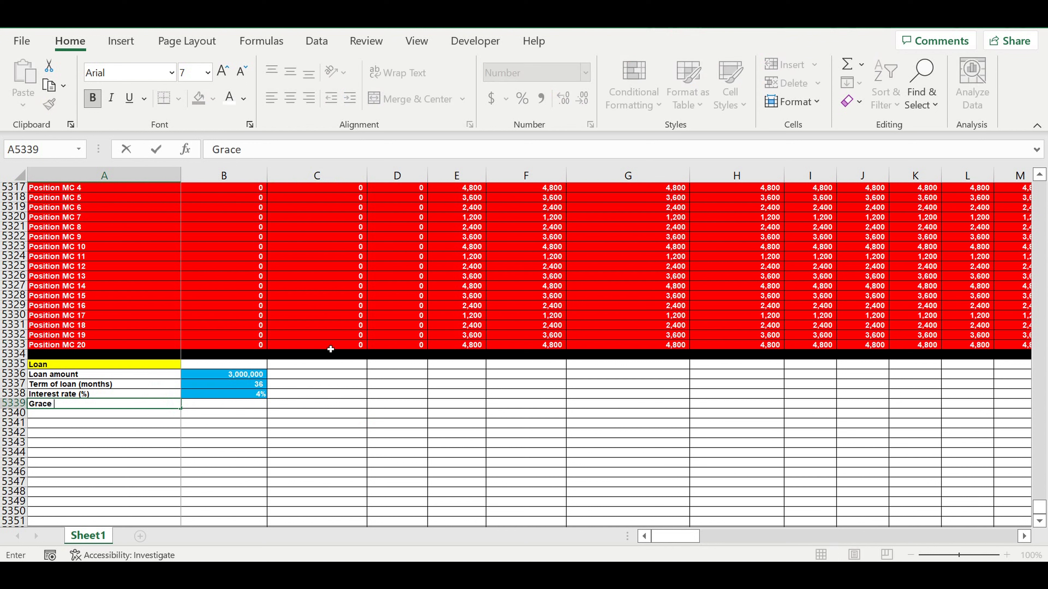
pyautogui.write('period')
pyautogui.write('princ')
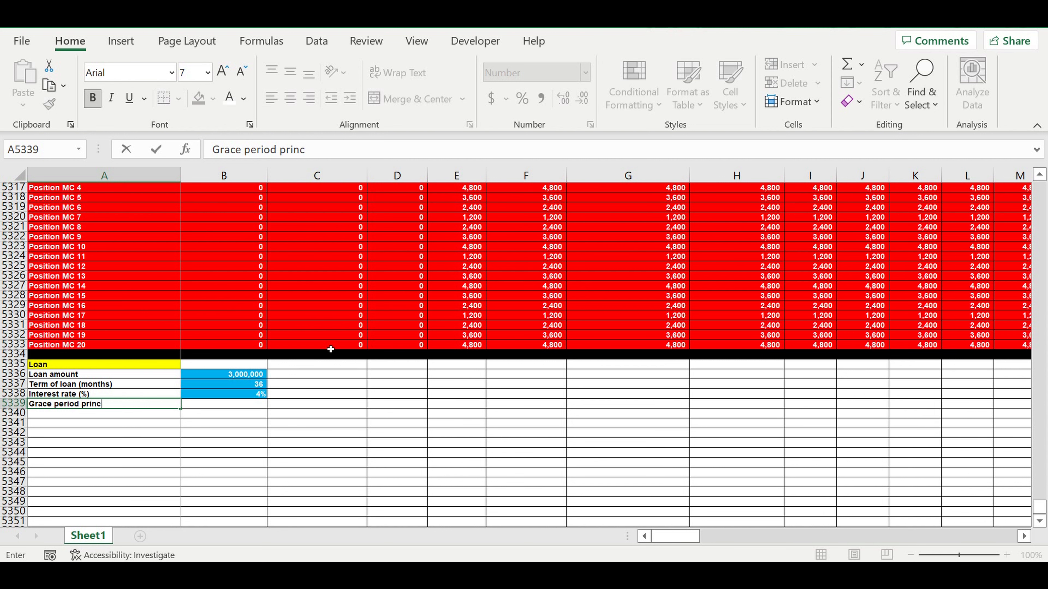
pyautogui.write('iple payments')
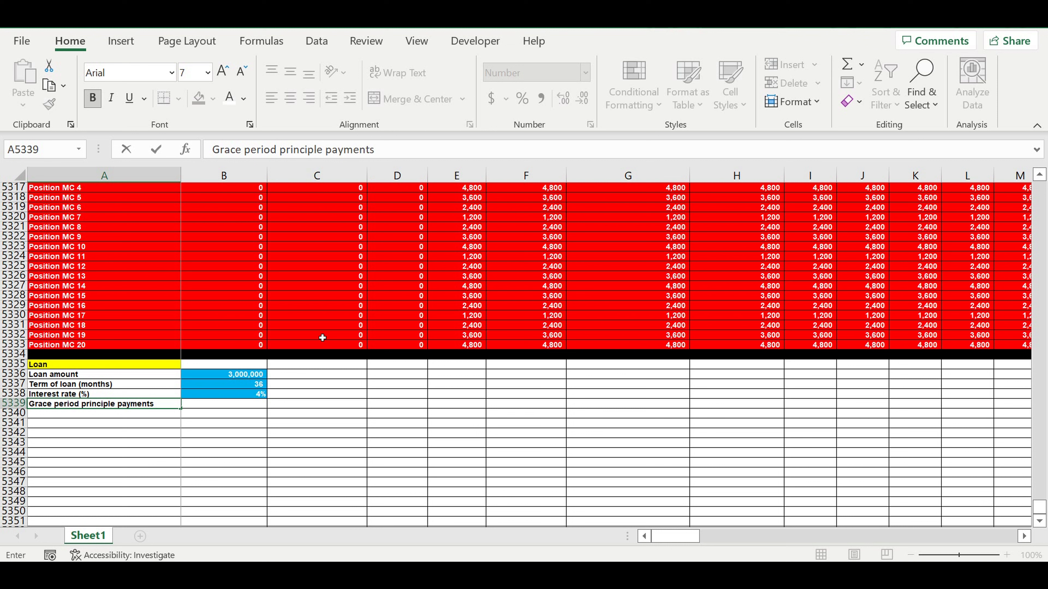
pyautogui.write(' (month')
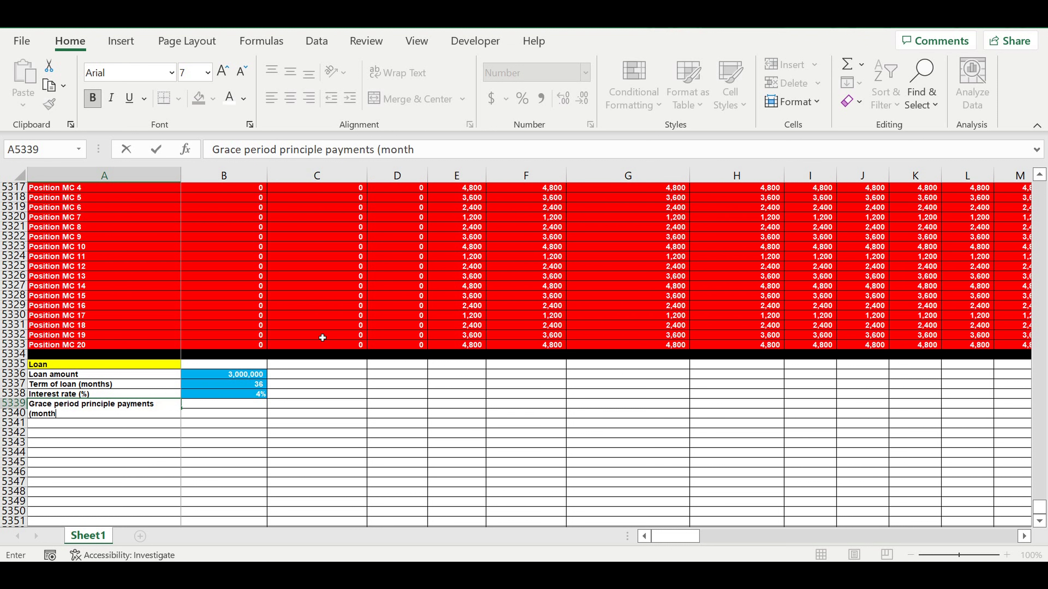
pyautogui.write('s)')
pyautogui.press('Return')
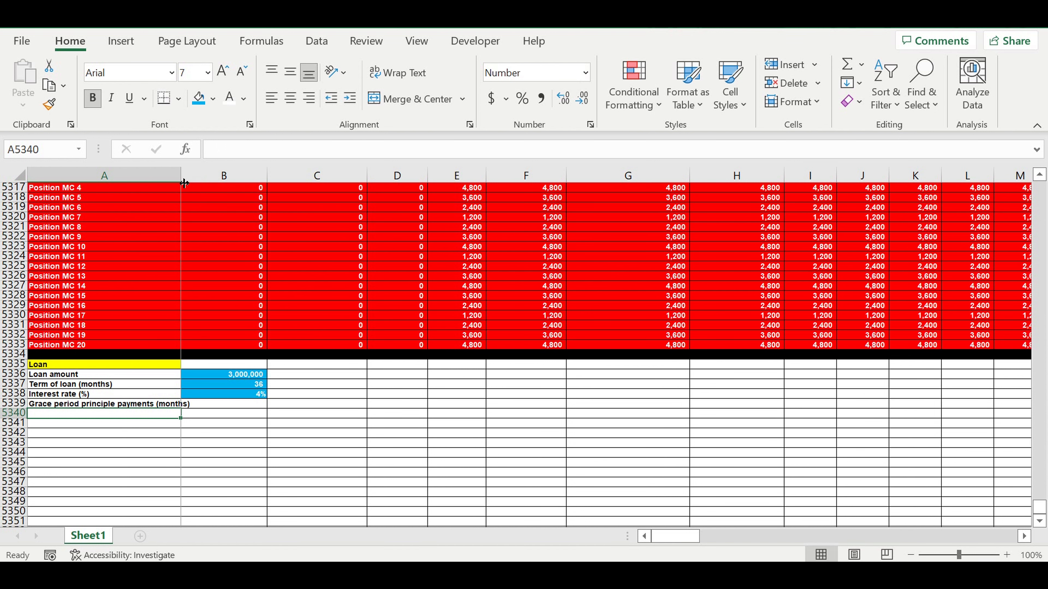
pyautogui.doubleClick(181, 176)
# Step: Enter 6 as the grace period in B5339
pyautogui.click(258, 403)
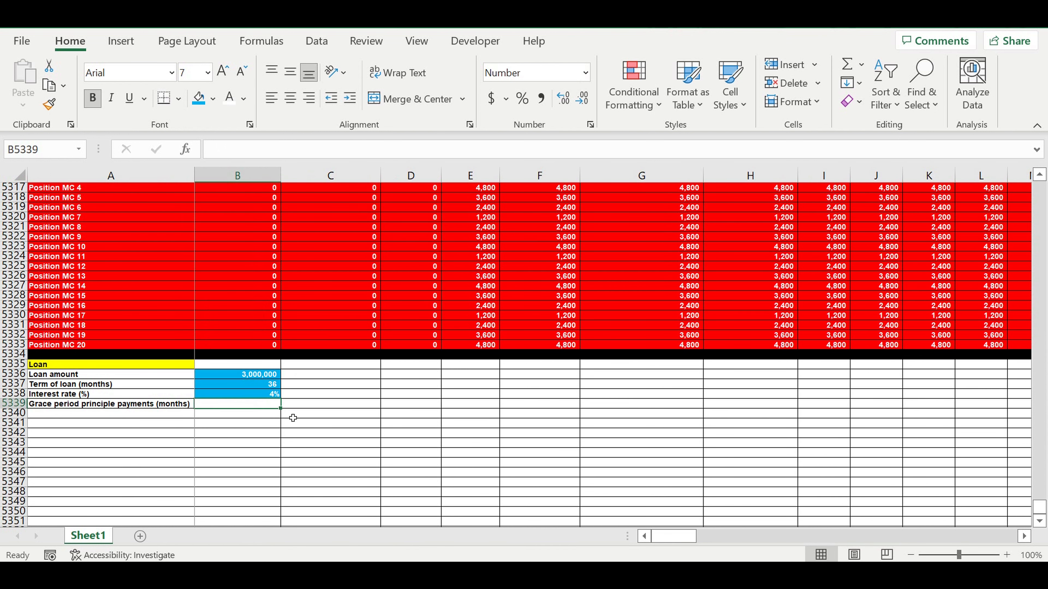
pyautogui.write('6')
pyautogui.click(335, 424)
# Step: Fill the grace period cell B5339 with light blue
pyautogui.click(263, 396)
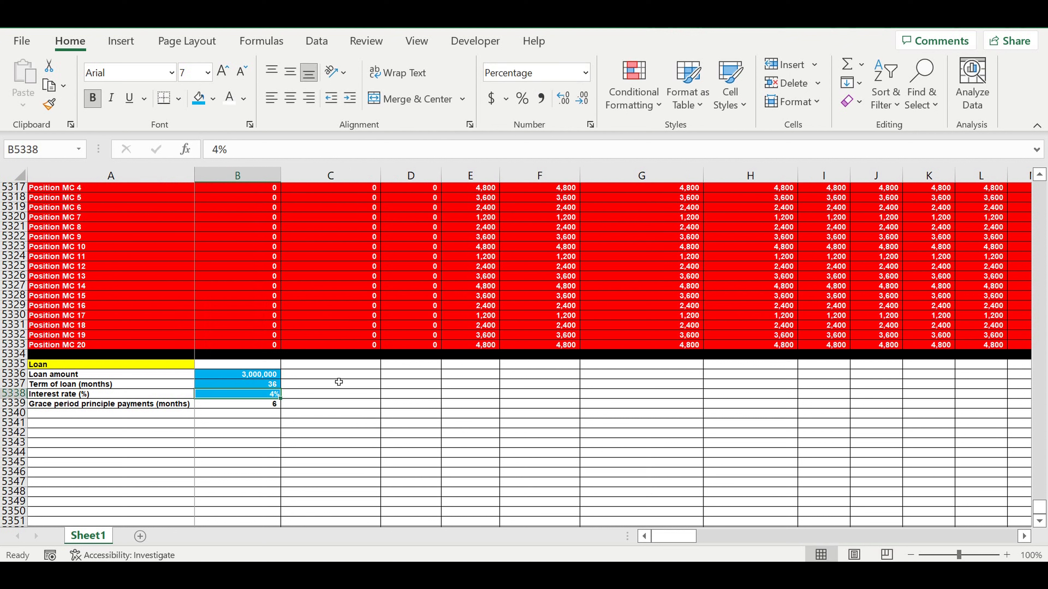
pyautogui.click(260, 406)
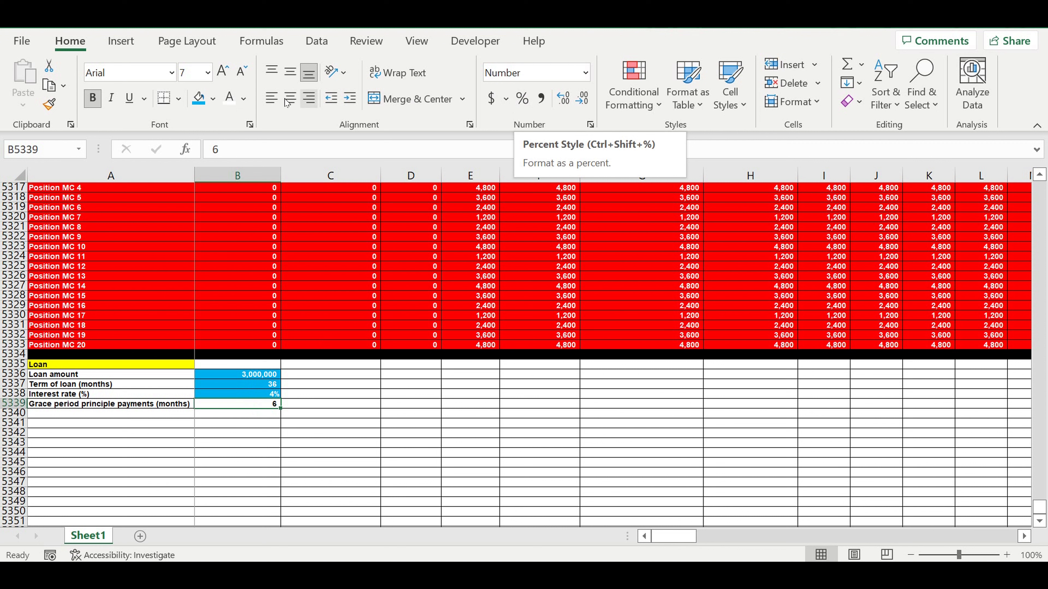
pyautogui.click(199, 98)
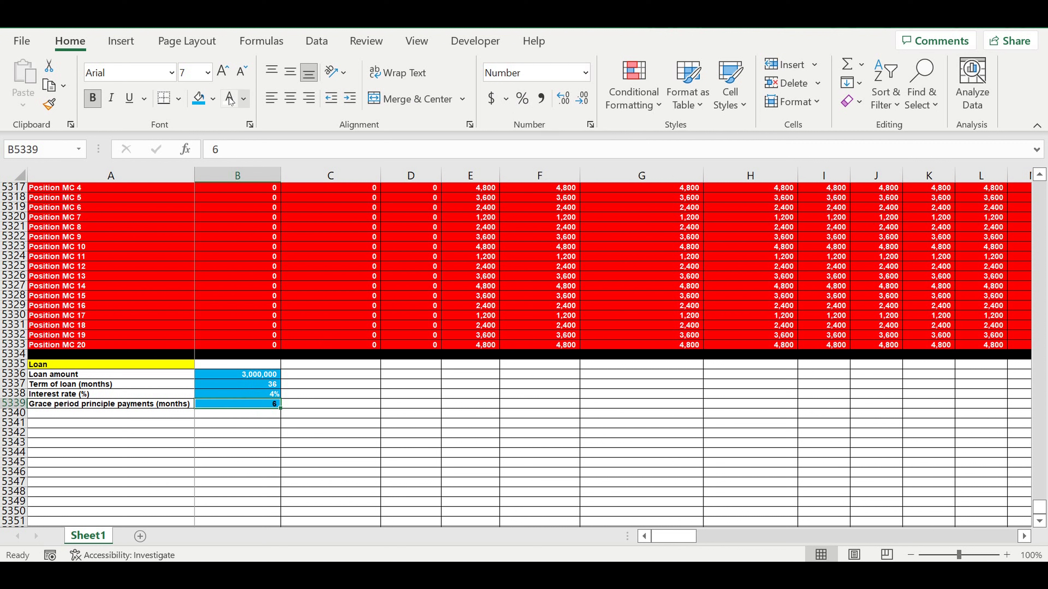
pyautogui.click(381, 379)
pyautogui.click(241, 407)
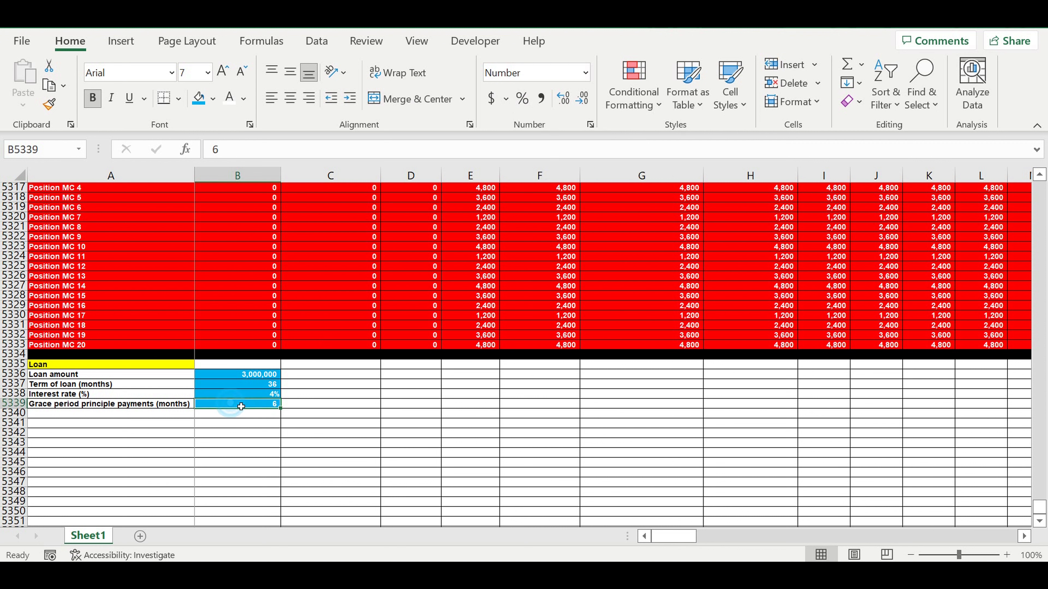
pyautogui.click(166, 405)
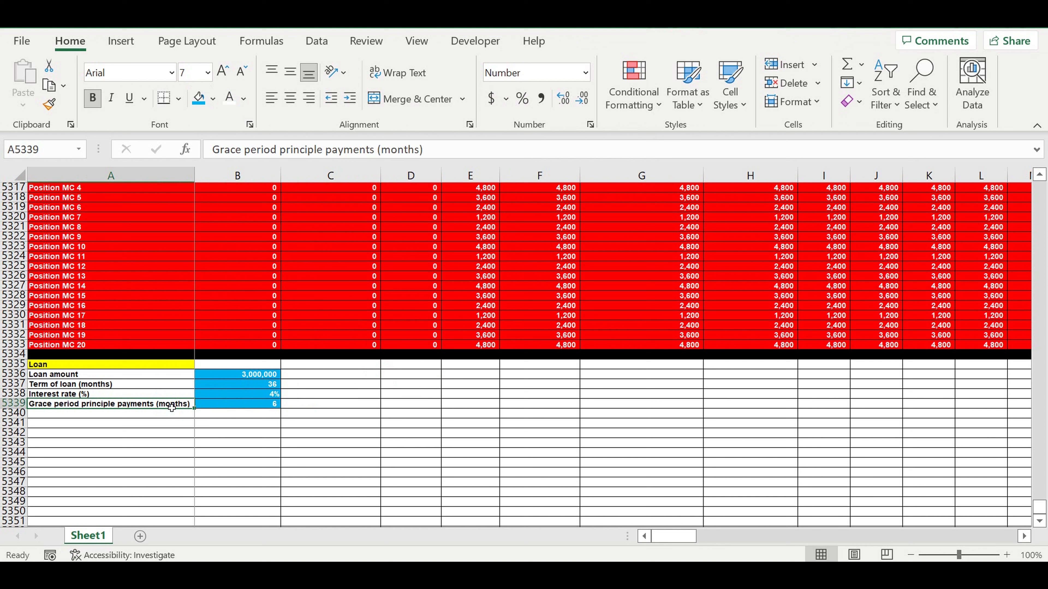
# Step: Copy the grace period label into A5340 and rename it Grace period interest payments (months)
pyautogui.click(105, 433)
pyautogui.click(118, 404)
pyautogui.moveTo(195, 409); pyautogui.dragTo(196, 417)
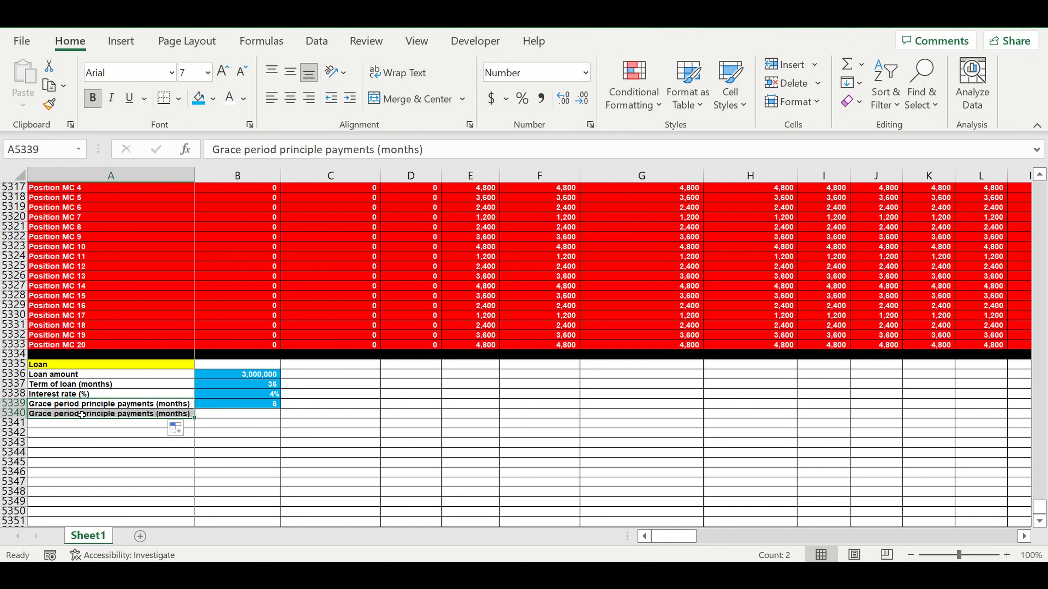
pyautogui.click(125, 414)
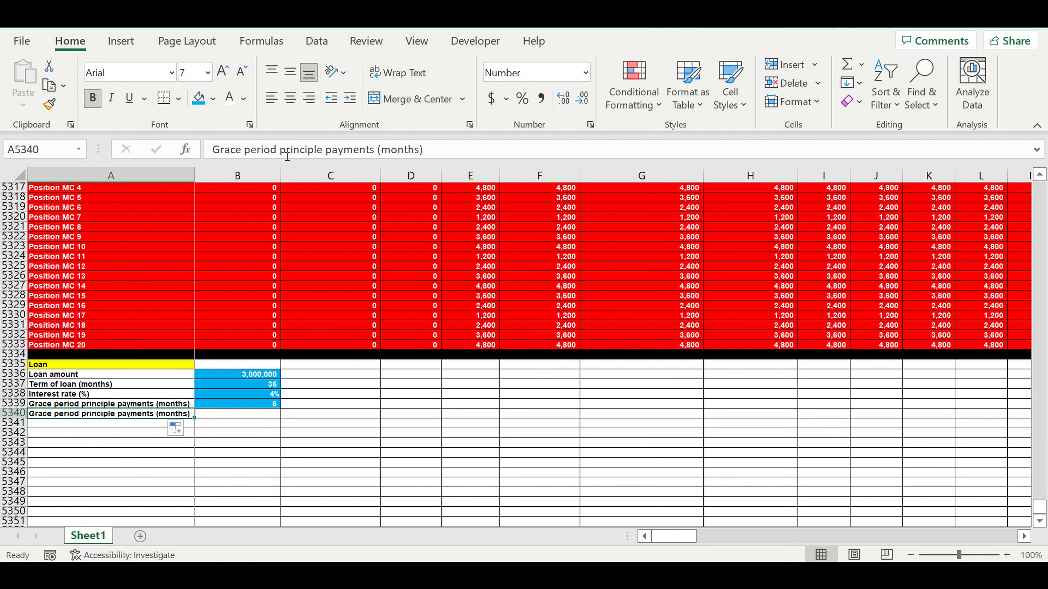
pyautogui.moveTo(280, 149); pyautogui.dragTo(323, 149)
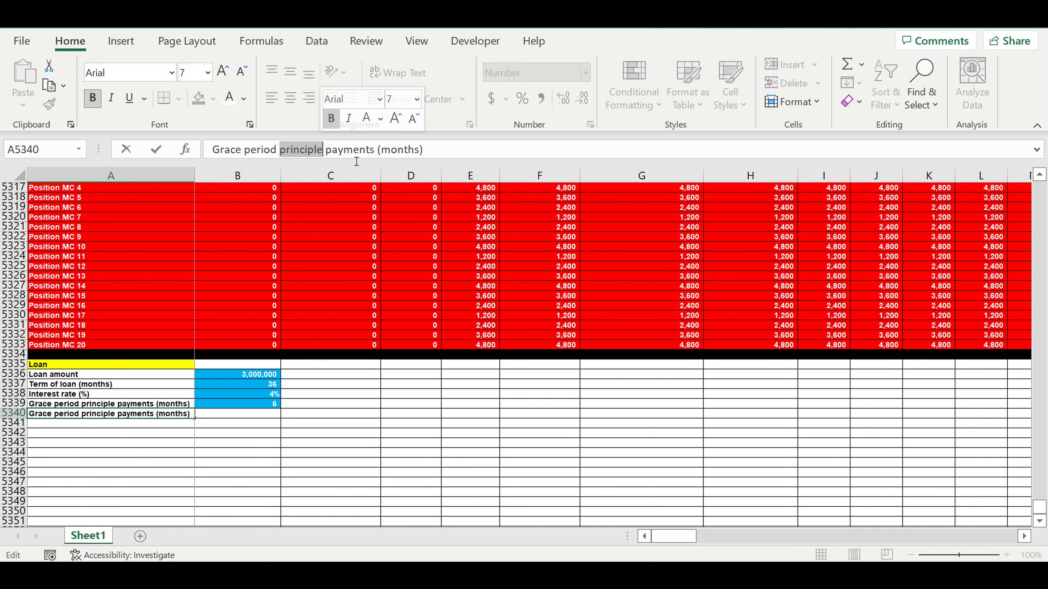
pyautogui.write('interest')
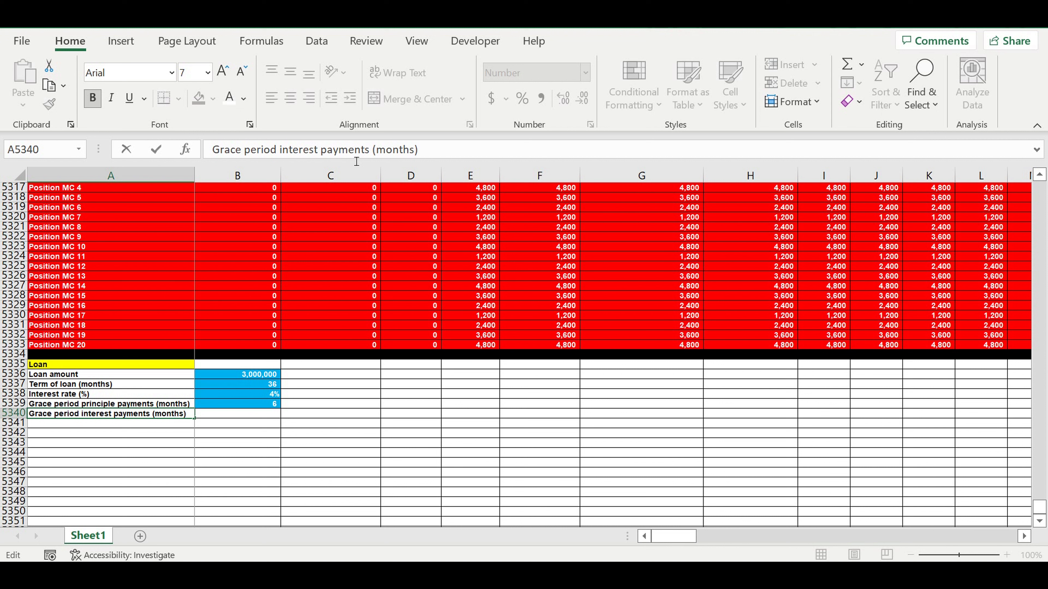
pyautogui.press('Return')
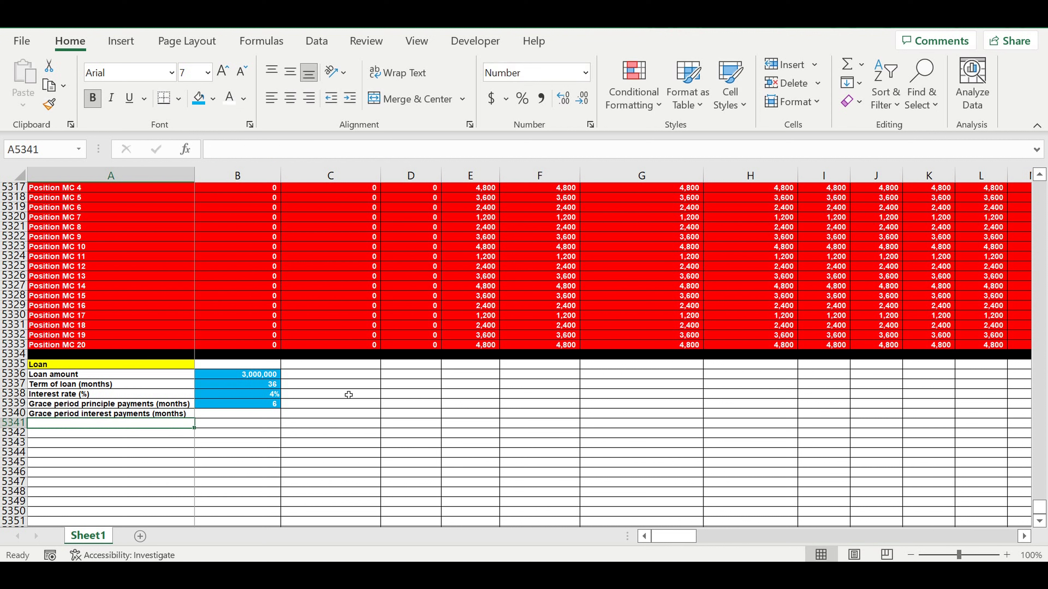
# Step: Copy the light blue grace period value cell down to B5340 and set it to 2
pyautogui.click(318, 435)
pyautogui.click(254, 416)
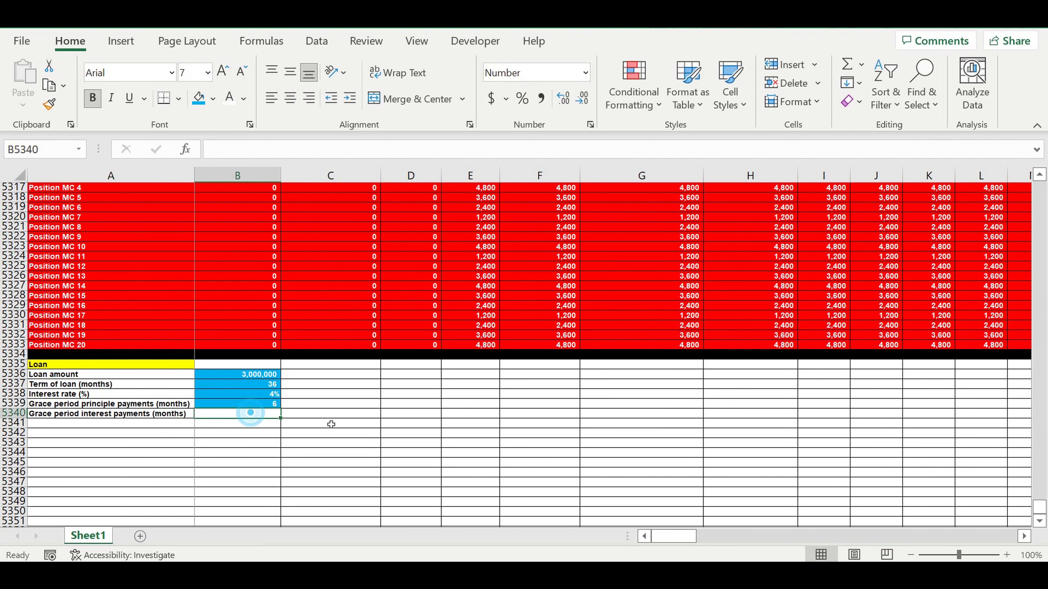
pyautogui.click(255, 405)
pyautogui.moveTo(285, 410)
pyautogui.mouseDown()
pyautogui.moveTo(281, 423)
pyautogui.moveTo(267, 417)
pyautogui.mouseUp()
pyautogui.click(266, 417)
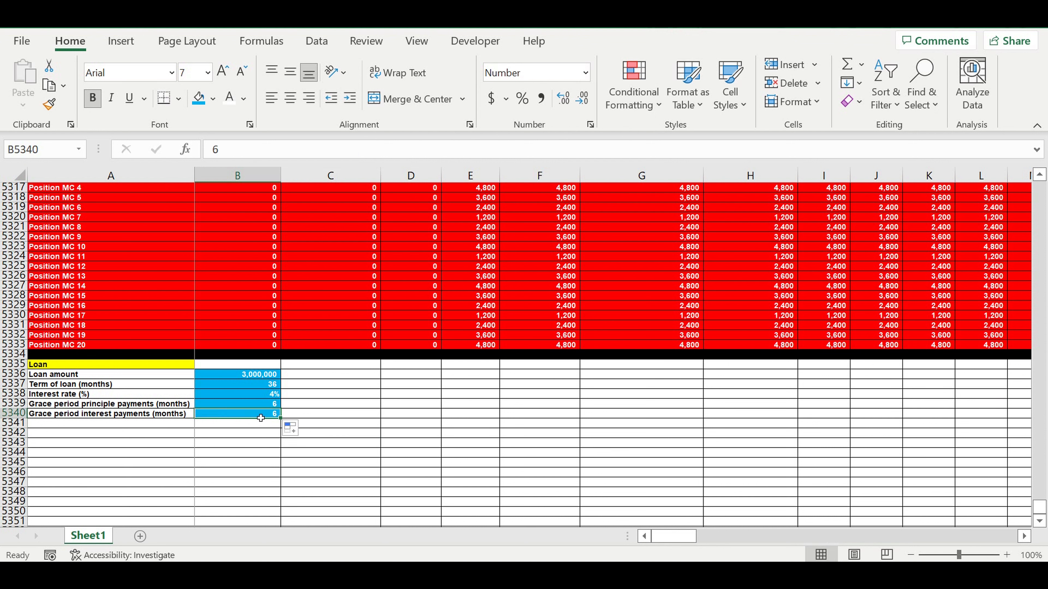
pyautogui.write('2')
pyautogui.click(361, 414)
# Step: Fill row 5344 black as a separator bar
pyautogui.click(316, 443)
pyautogui.click(324, 461)
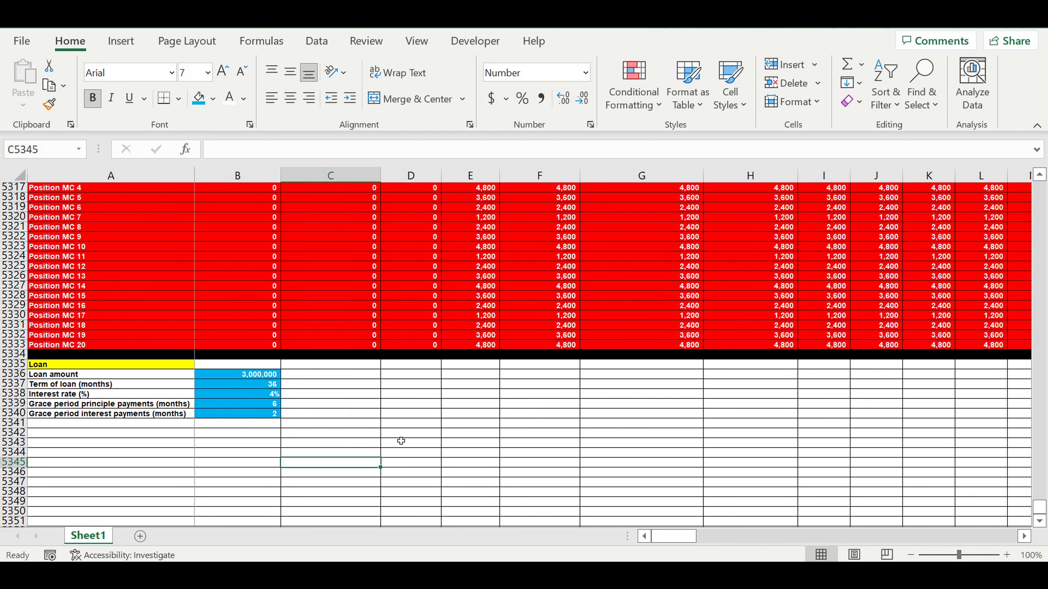
pyautogui.click(14, 452)
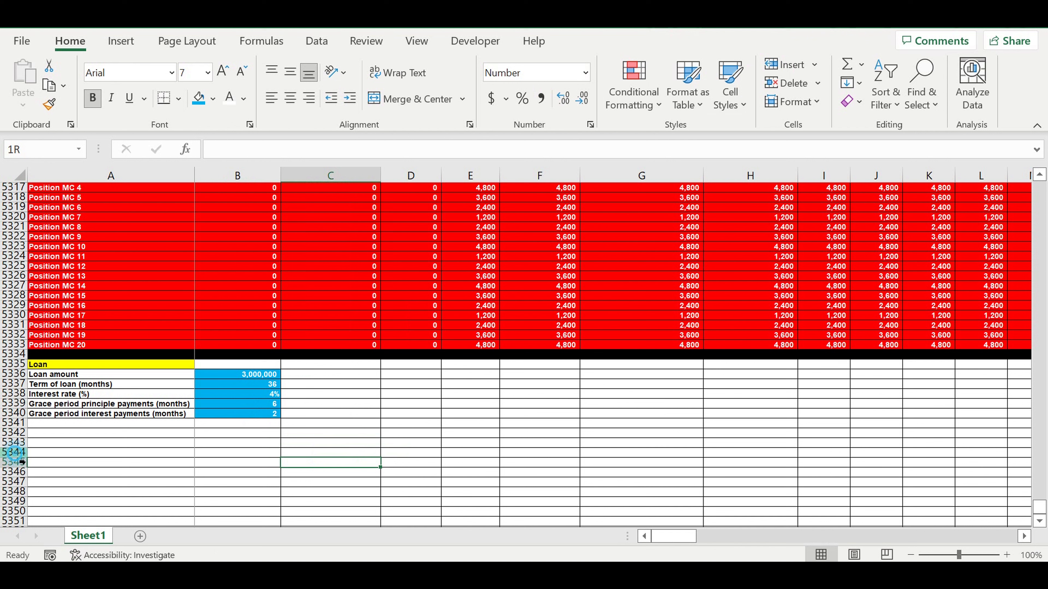
pyautogui.click(213, 98)
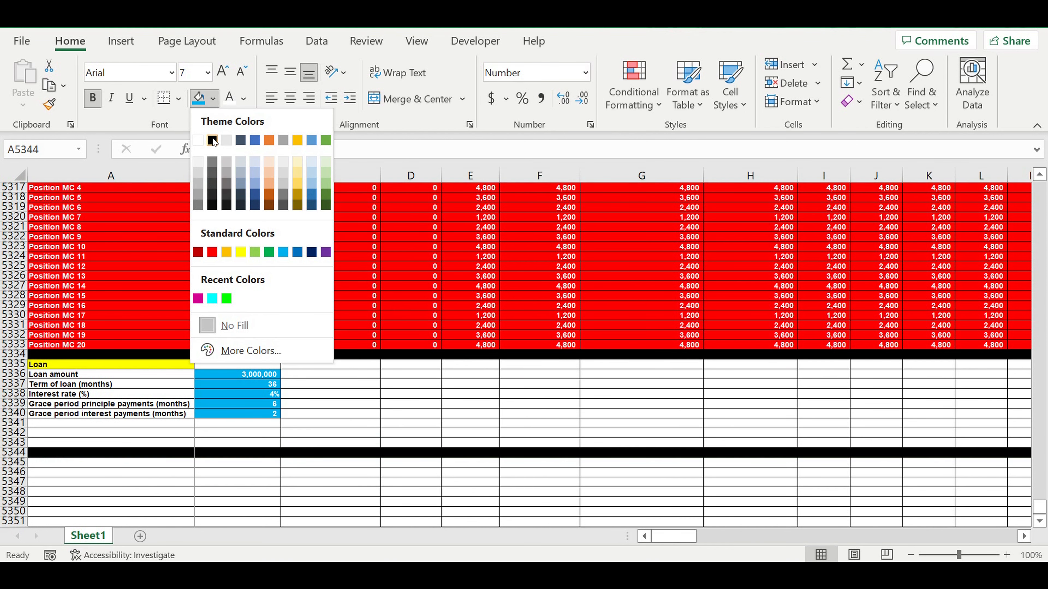
pyautogui.click(218, 141)
pyautogui.click(364, 350)
# Step: Enter the labels Year in A5341 and Month in A5342
pyautogui.click(165, 424)
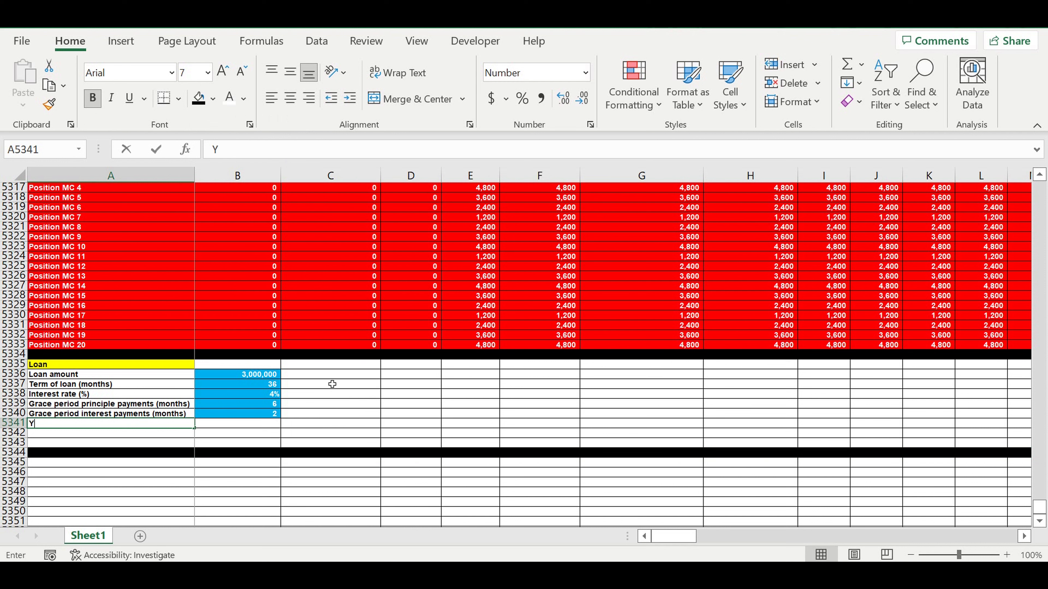
pyautogui.write('Y')
pyautogui.press('Return')
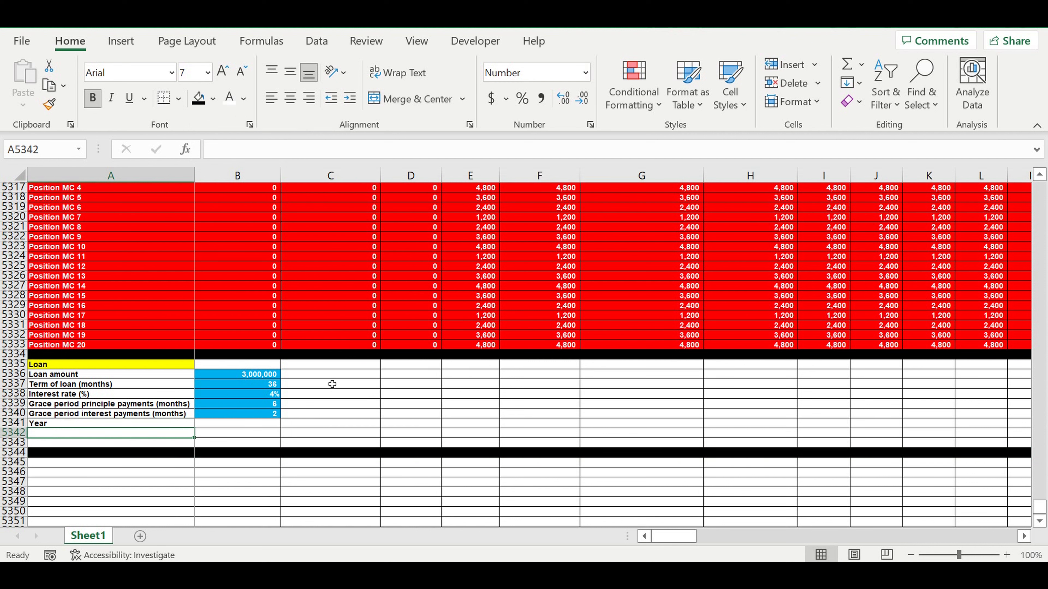
pyautogui.write('Month')
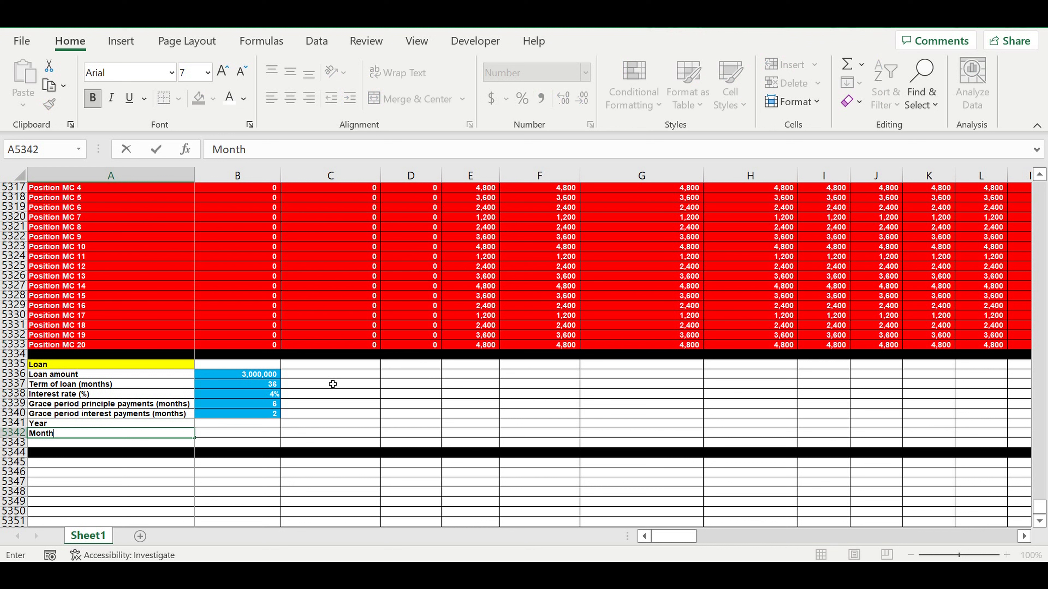
# Step: Add list data validation to B5341 using the years in E1:E10 as the source
pyautogui.click(254, 423)
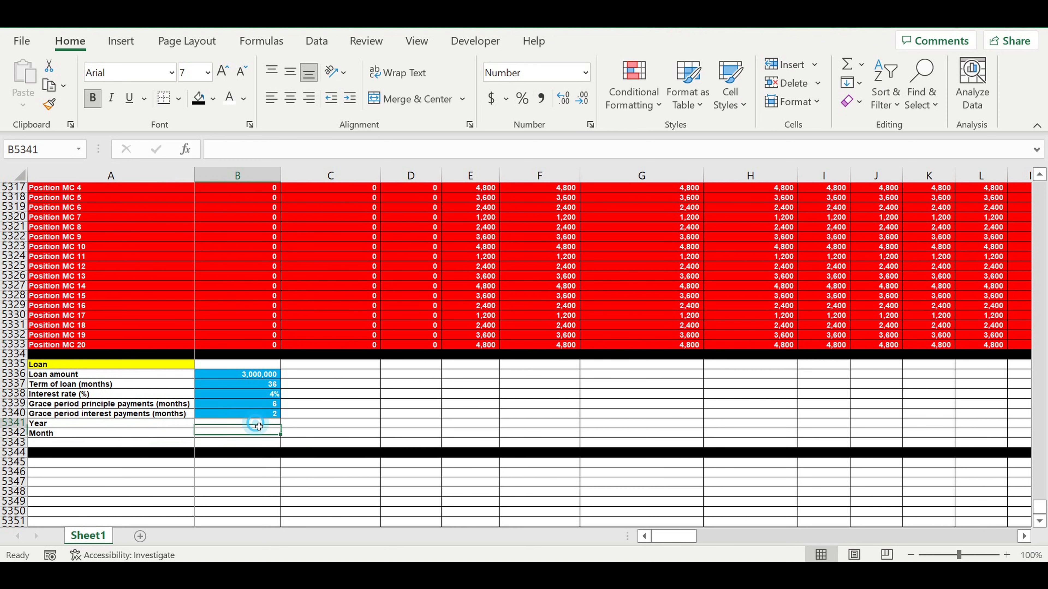
pyautogui.click(325, 42)
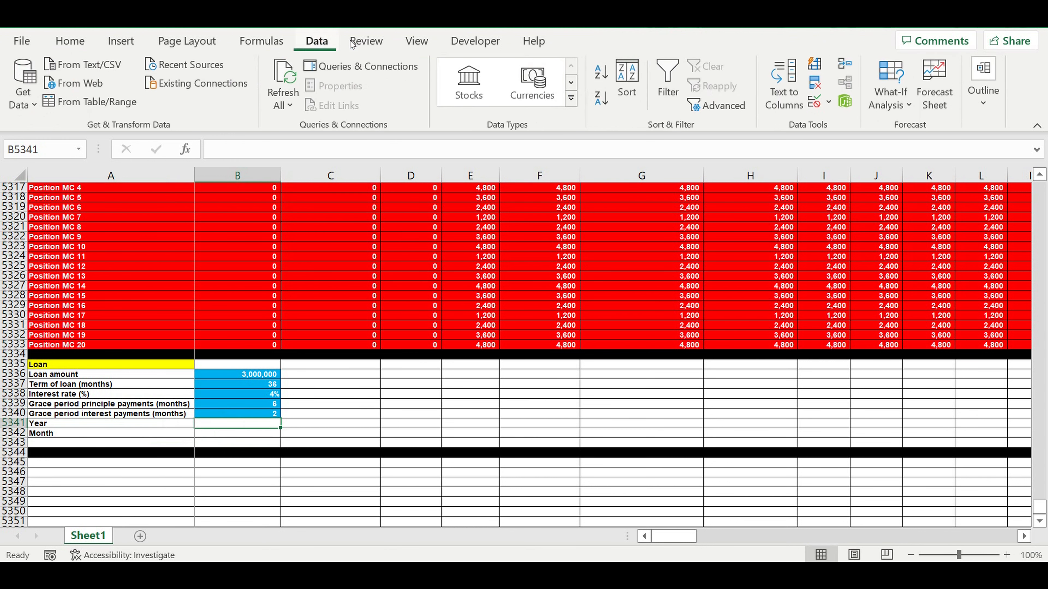
pyautogui.click(827, 102)
pyautogui.click(842, 126)
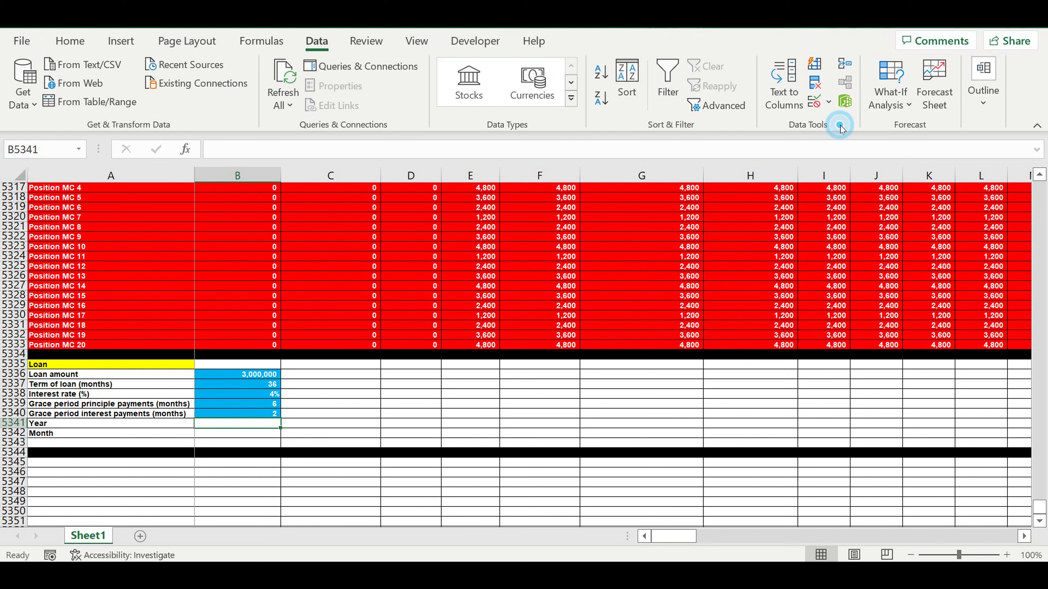
pyautogui.click(752, 98)
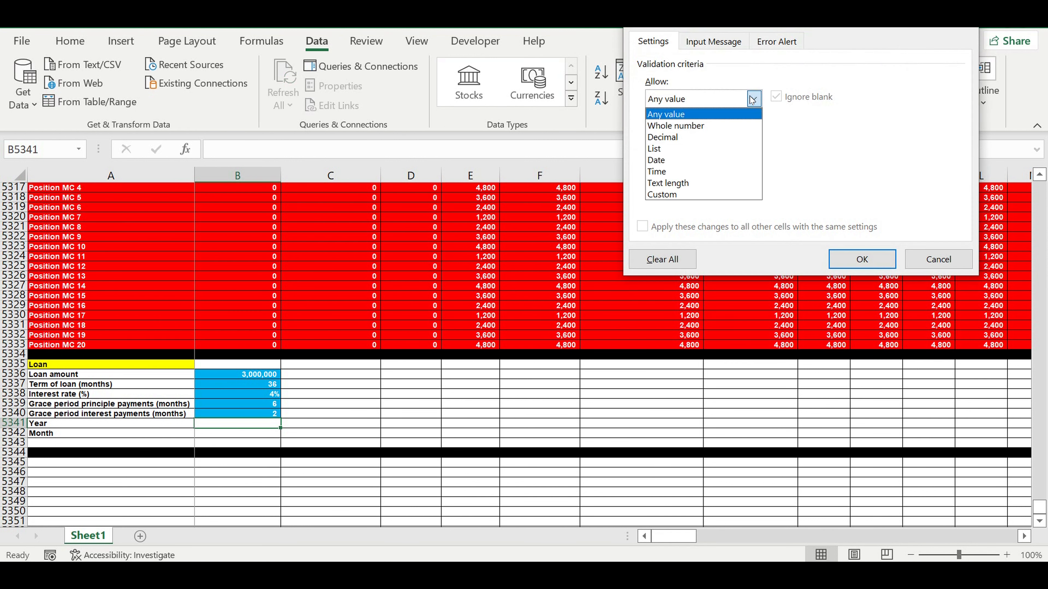
pyautogui.click(676, 149)
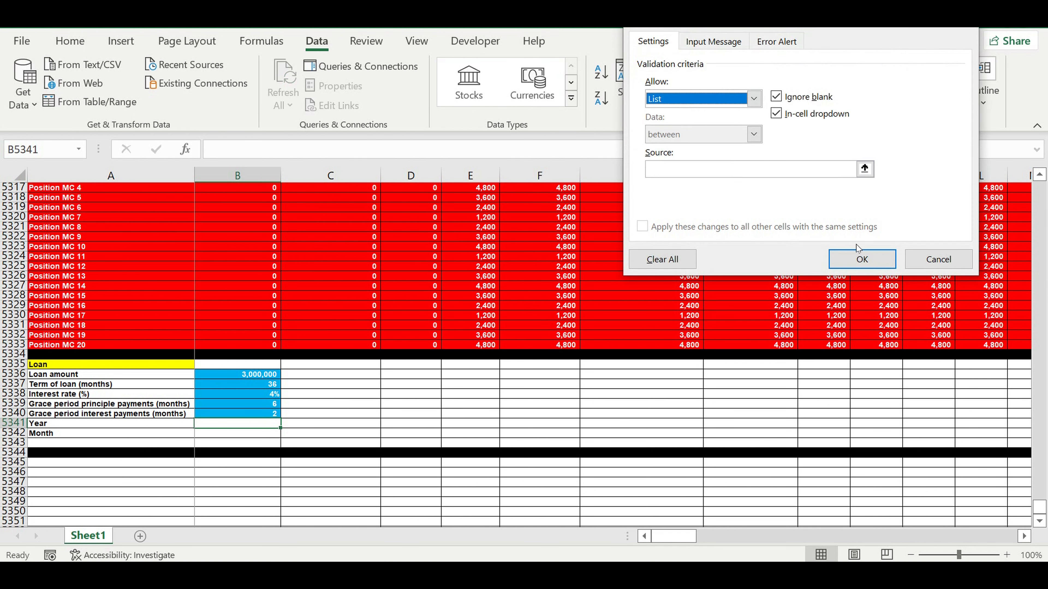
pyautogui.click(865, 168)
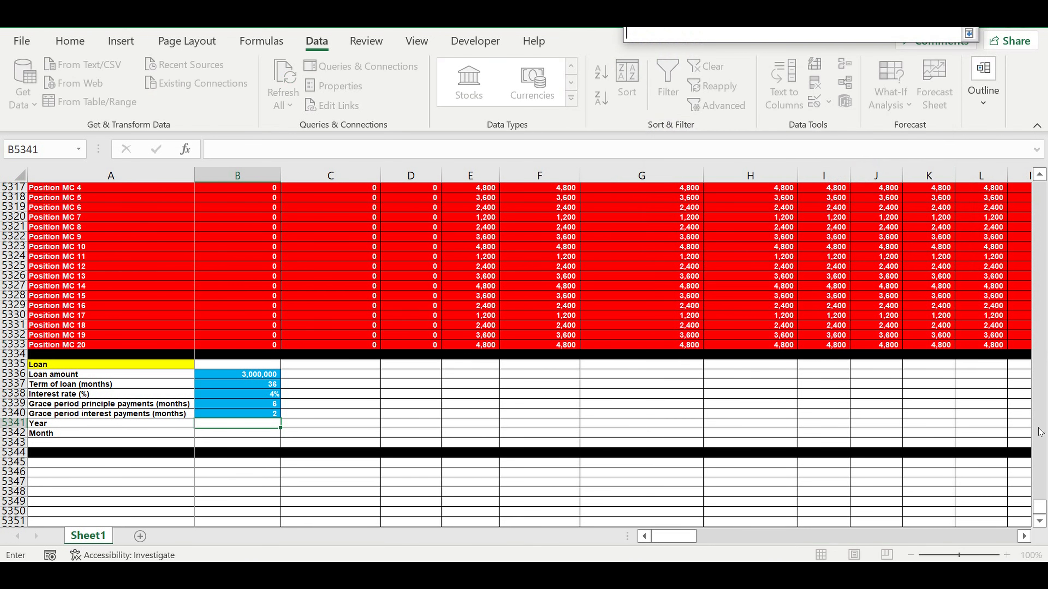
pyautogui.moveTo(1042, 509); pyautogui.dragTo(1005, 35)
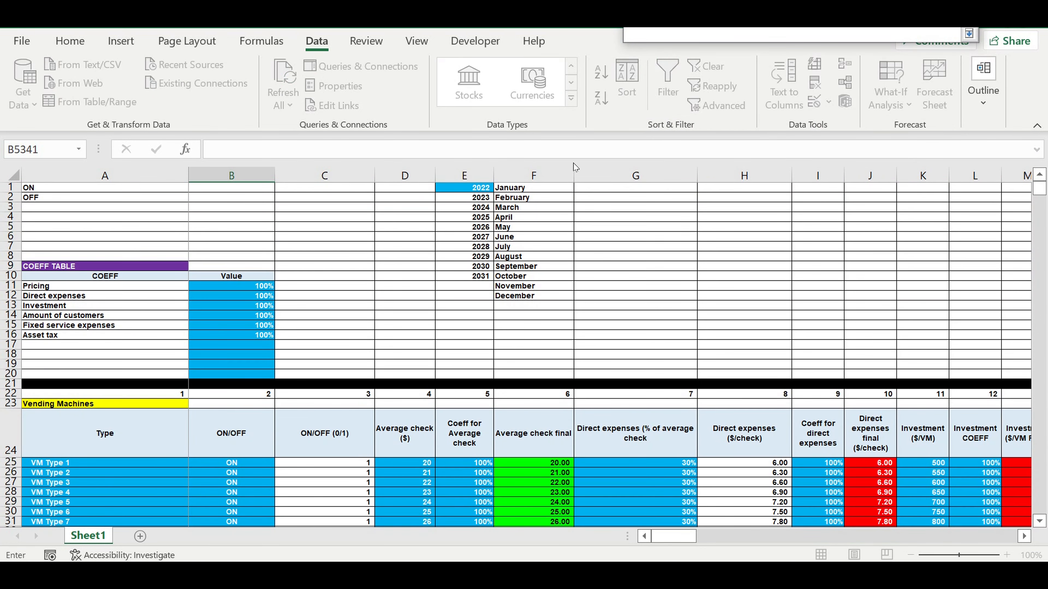
pyautogui.moveTo(483, 188); pyautogui.dragTo(472, 279)
pyautogui.press('Return')
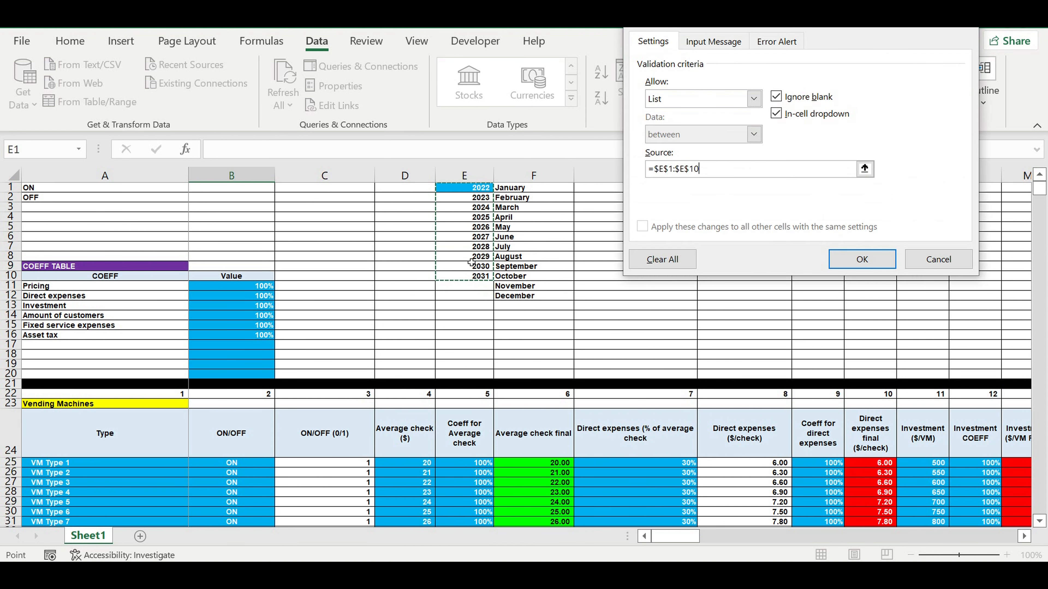
pyautogui.press('Return')
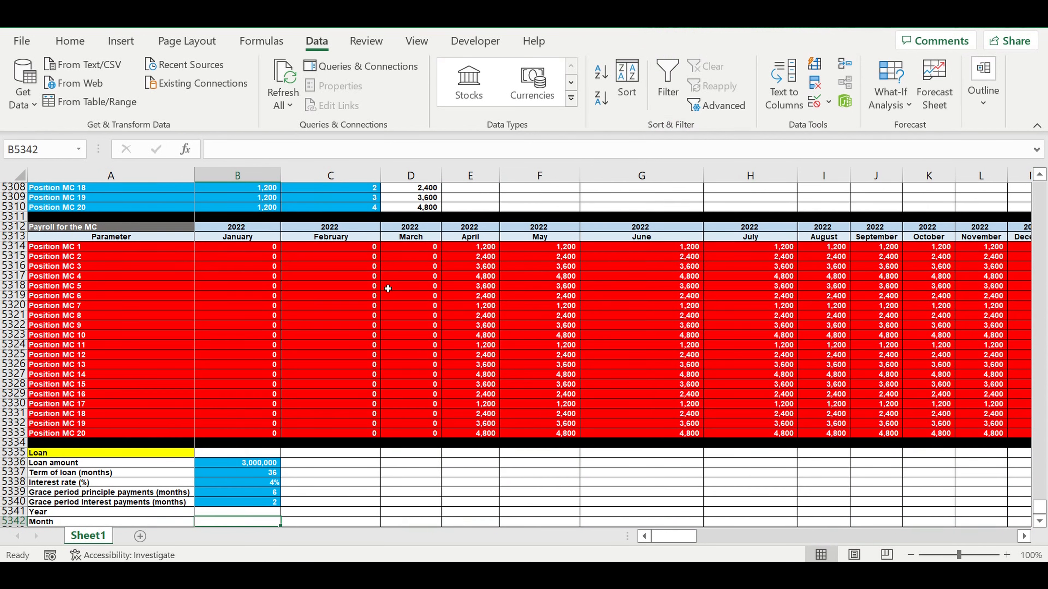
# Step: Pick 2022 from the year dropdown in B5341
pyautogui.scroll(-2, 394, 291)
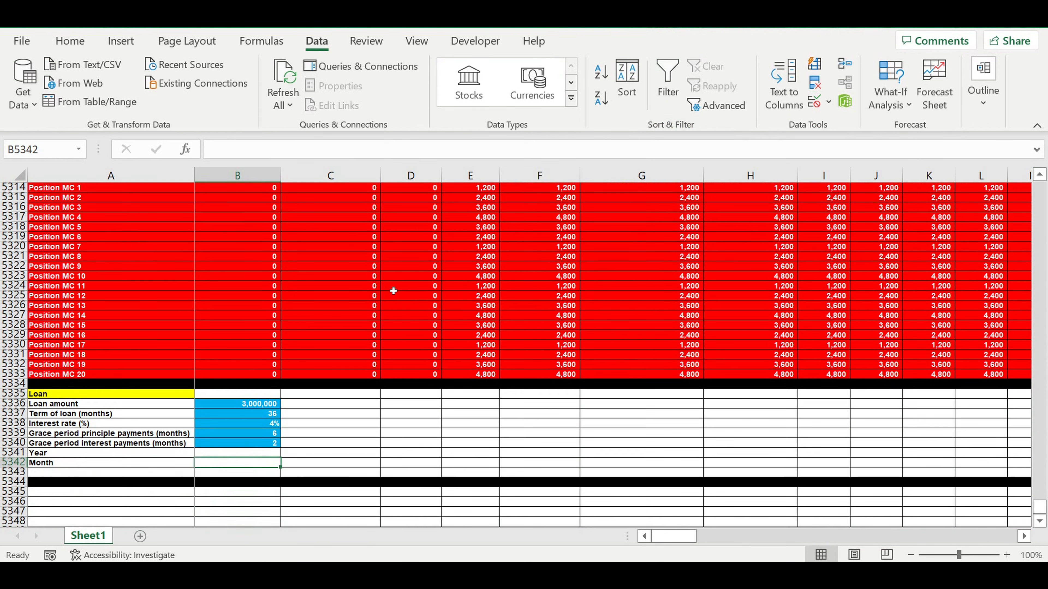
pyautogui.click(267, 454)
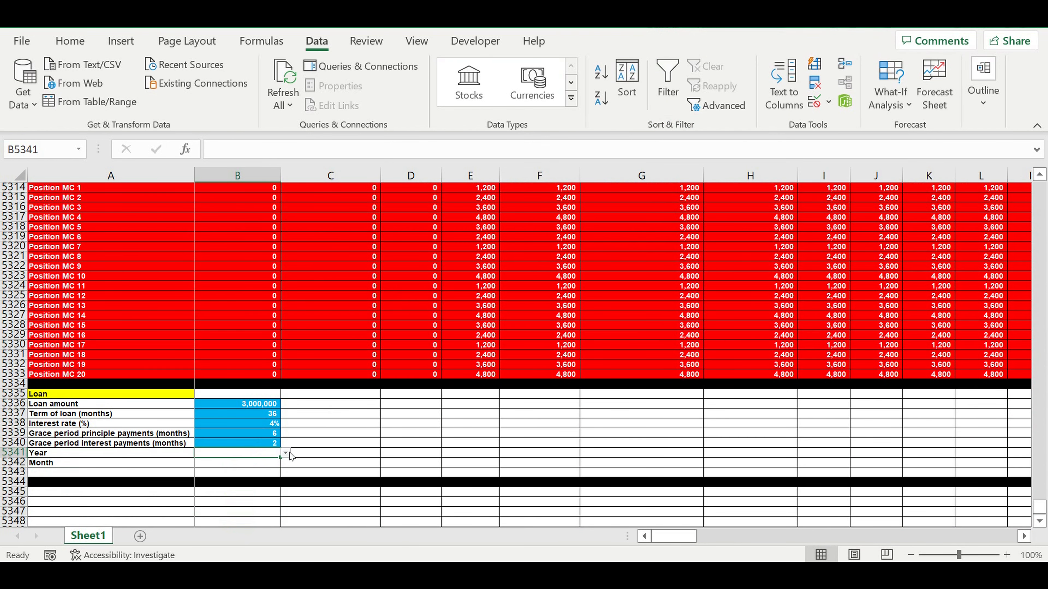
pyautogui.click(285, 453)
pyautogui.click(247, 462)
pyautogui.rightClick(254, 455)
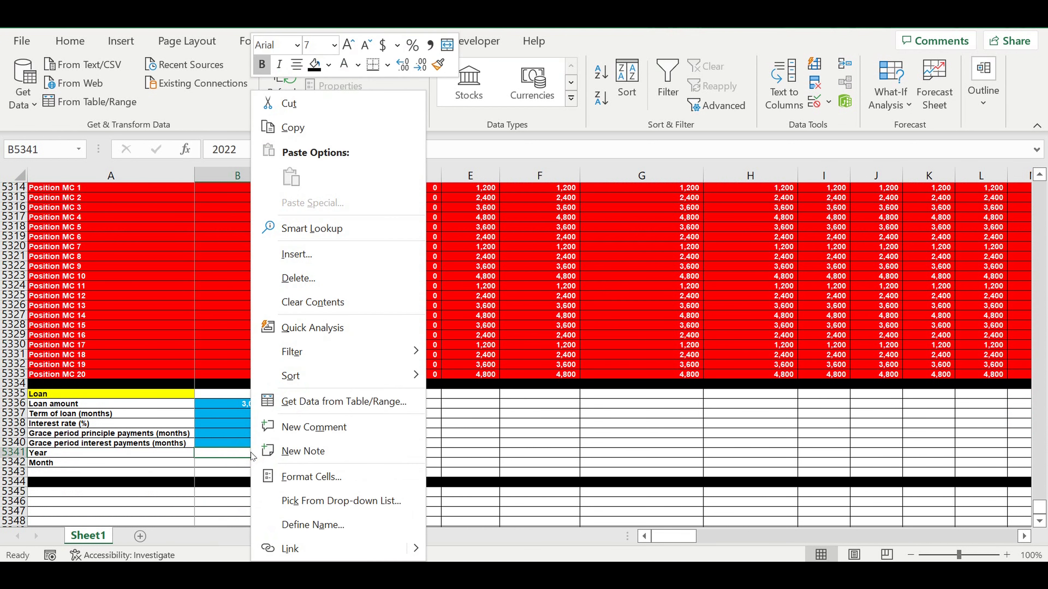
pyautogui.press('Escape')
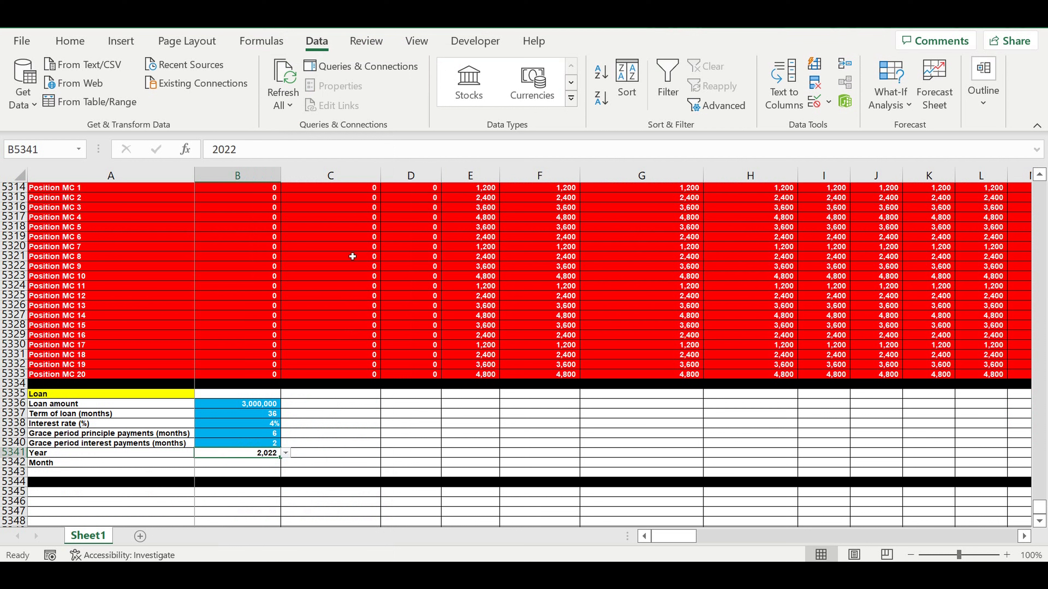
# Step: Remove the thousands separator from B5341's number format and fill the cell light blue
pyautogui.hotkey('ctrl', '1')
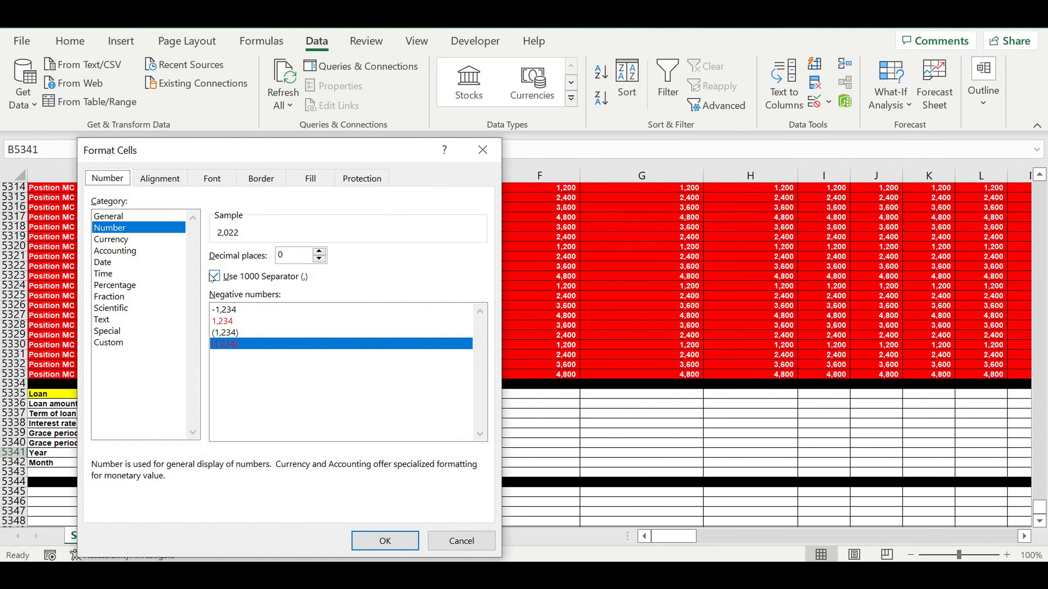
pyautogui.click(215, 276)
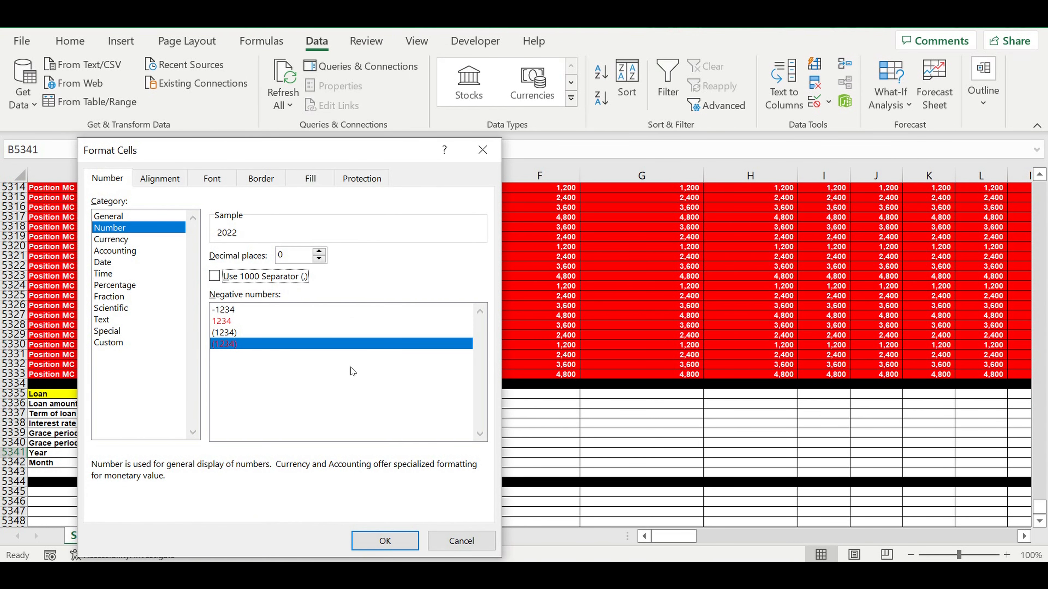
pyautogui.click(385, 541)
pyautogui.click(415, 434)
pyautogui.click(264, 457)
pyautogui.click(70, 40)
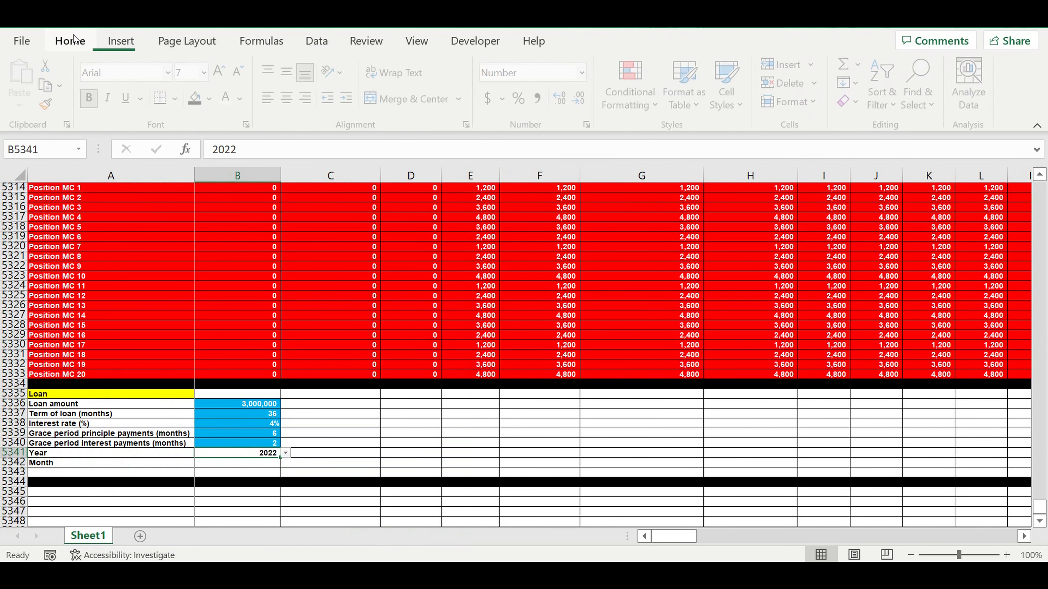
pyautogui.click(229, 98)
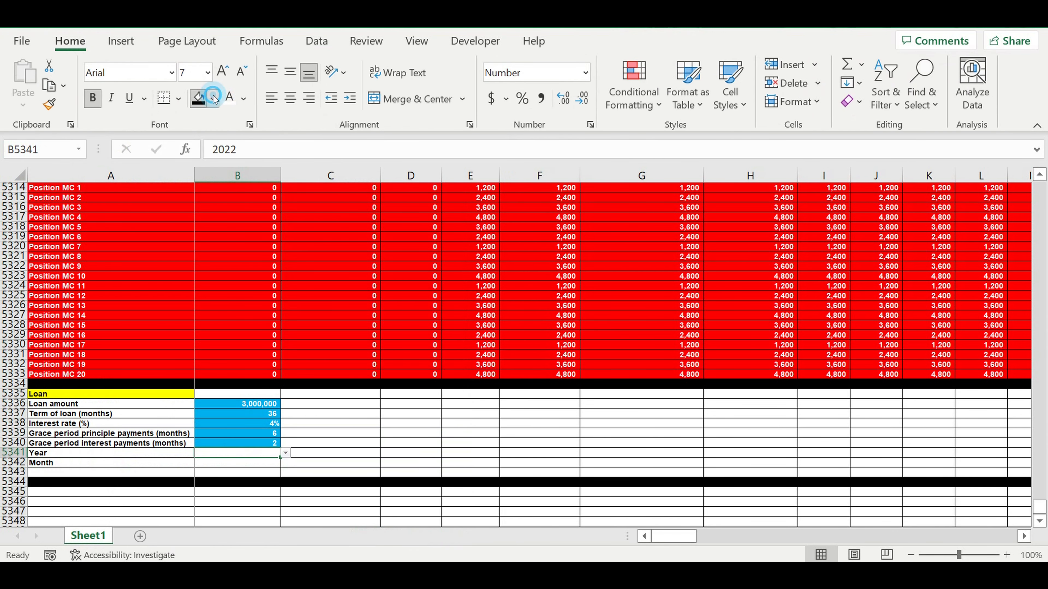
pyautogui.click(213, 99)
pyautogui.click(283, 252)
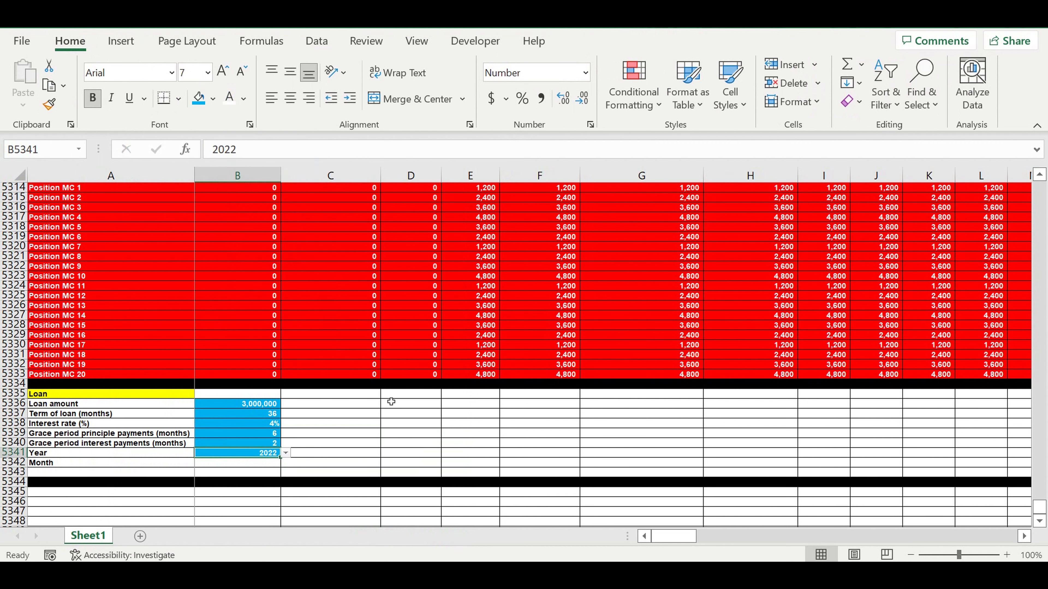
pyautogui.click(387, 398)
# Step: Add list data validation to B5342 using the month names in F1:F12 as the source
pyautogui.click(268, 464)
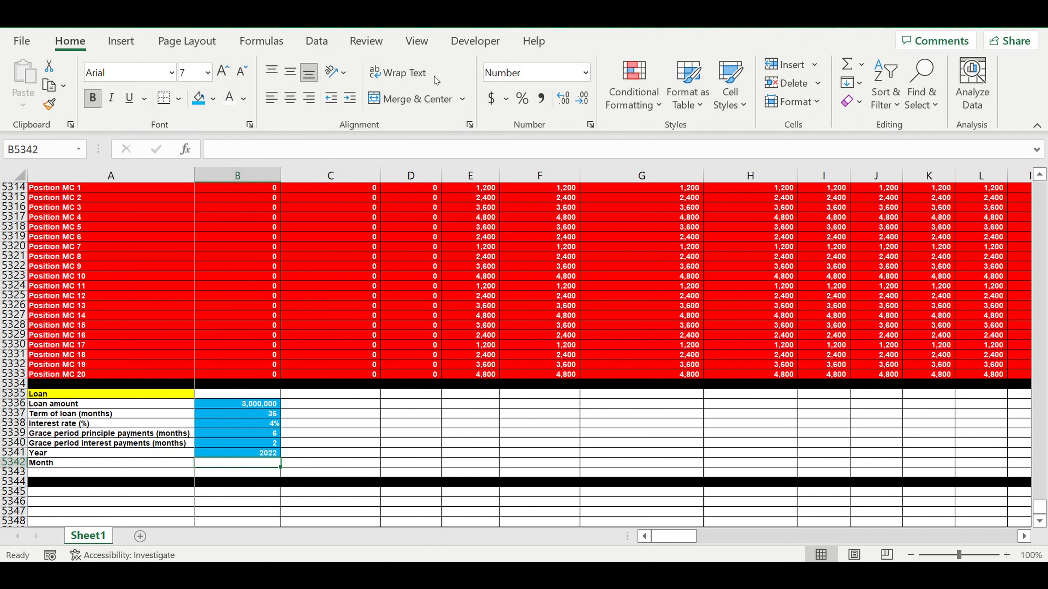
pyautogui.click(324, 44)
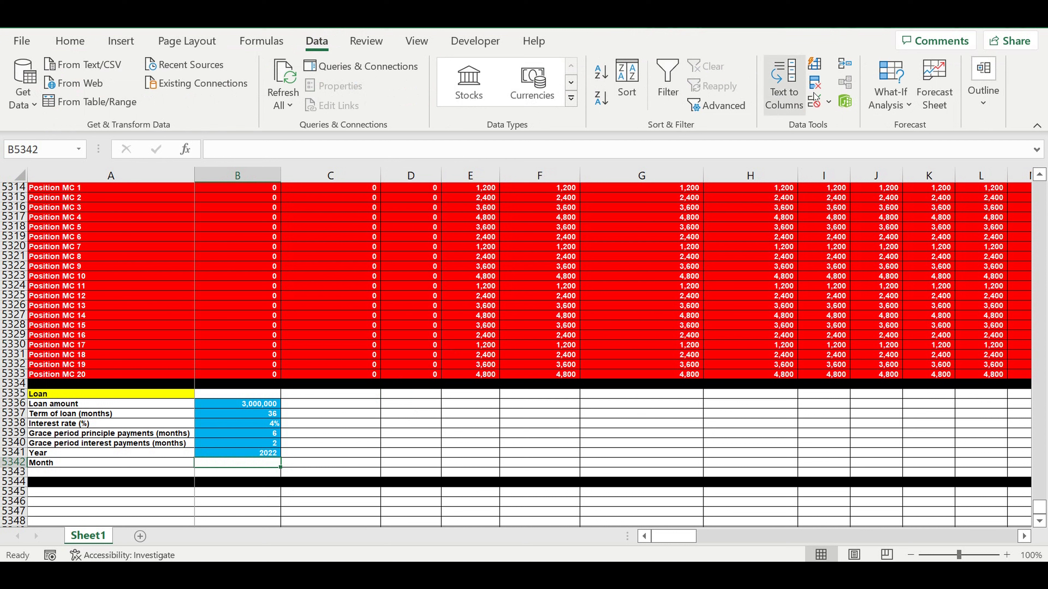
pyautogui.click(832, 102)
pyautogui.click(843, 125)
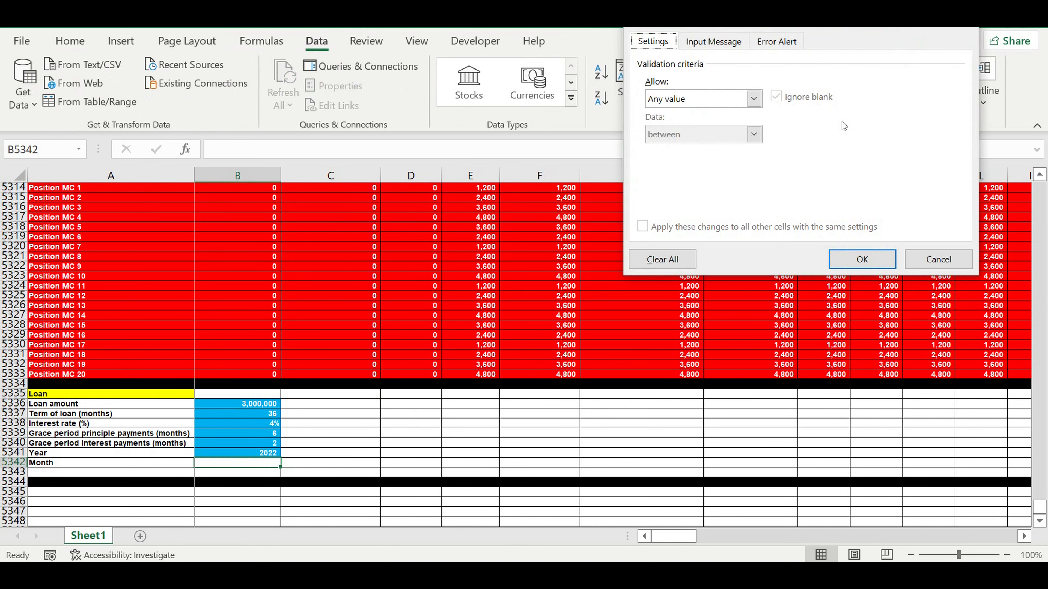
pyautogui.click(753, 98)
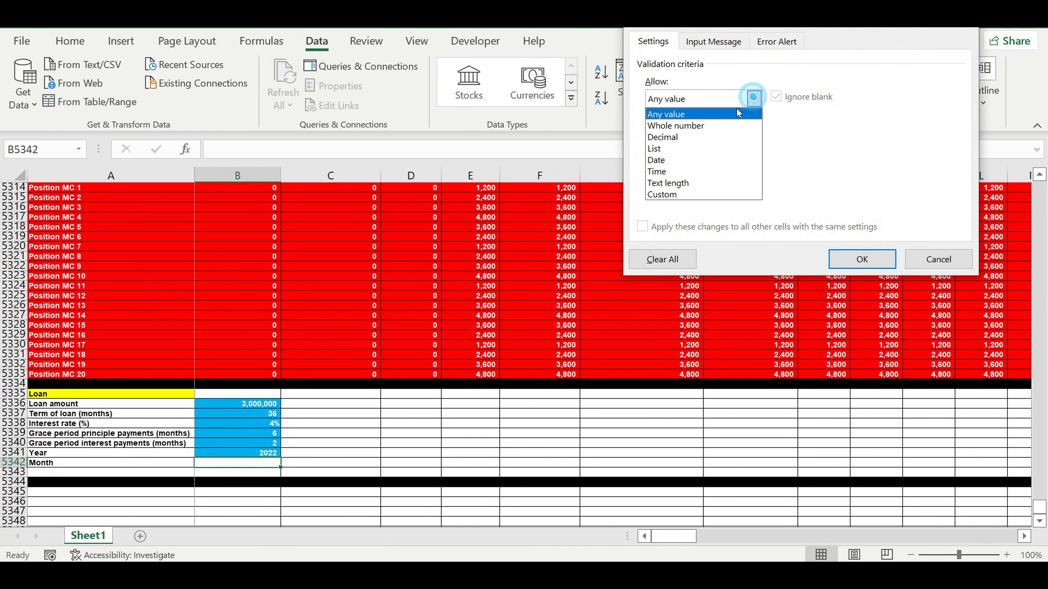
pyautogui.click(669, 143)
pyautogui.click(865, 169)
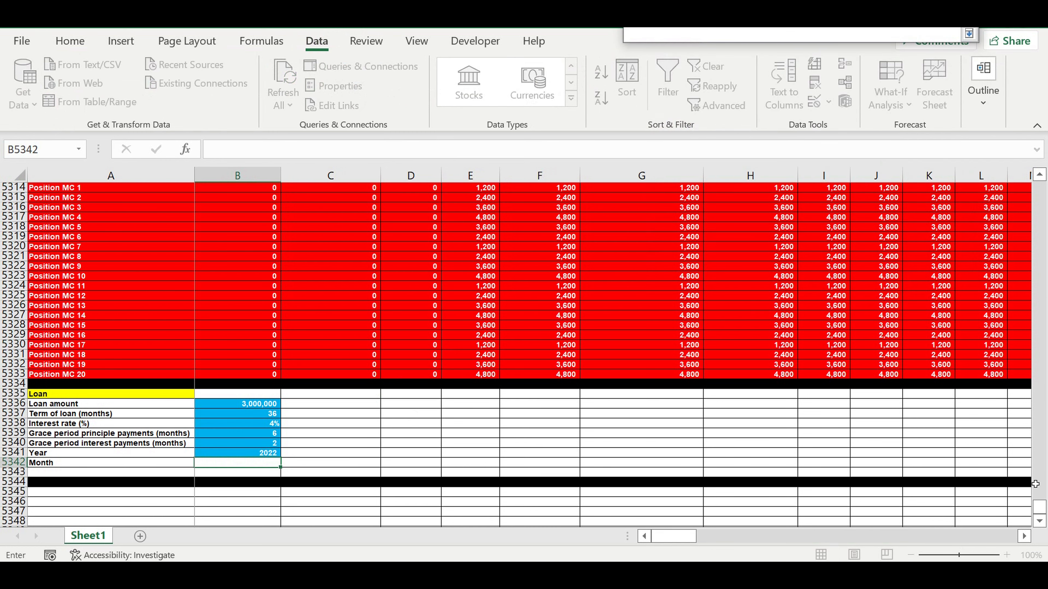
pyautogui.moveTo(1044, 509); pyautogui.dragTo(1039, 186)
pyautogui.moveTo(512, 189); pyautogui.dragTo(524, 298)
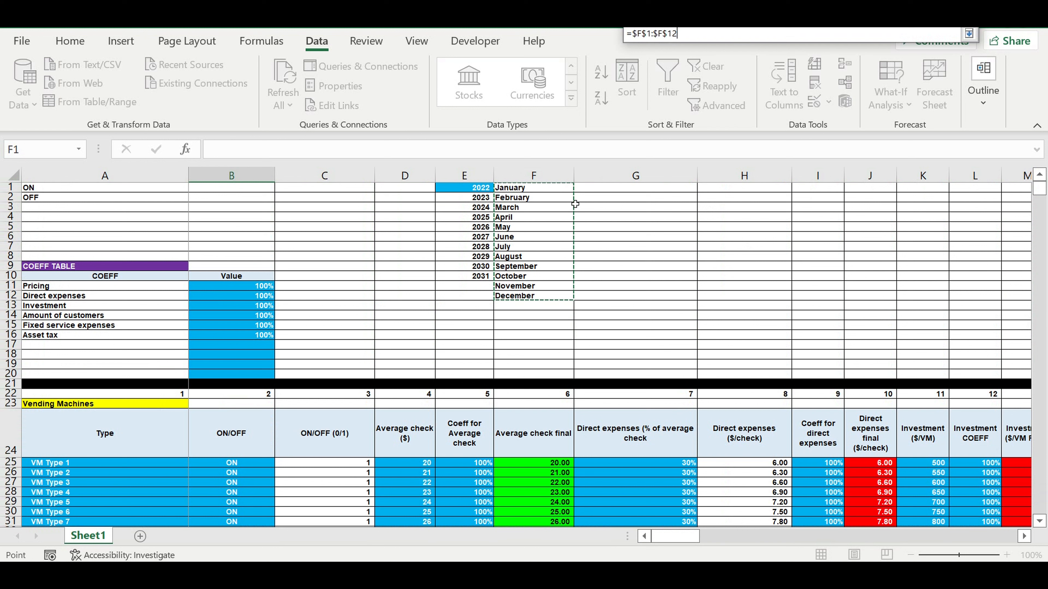
pyautogui.press('Return')
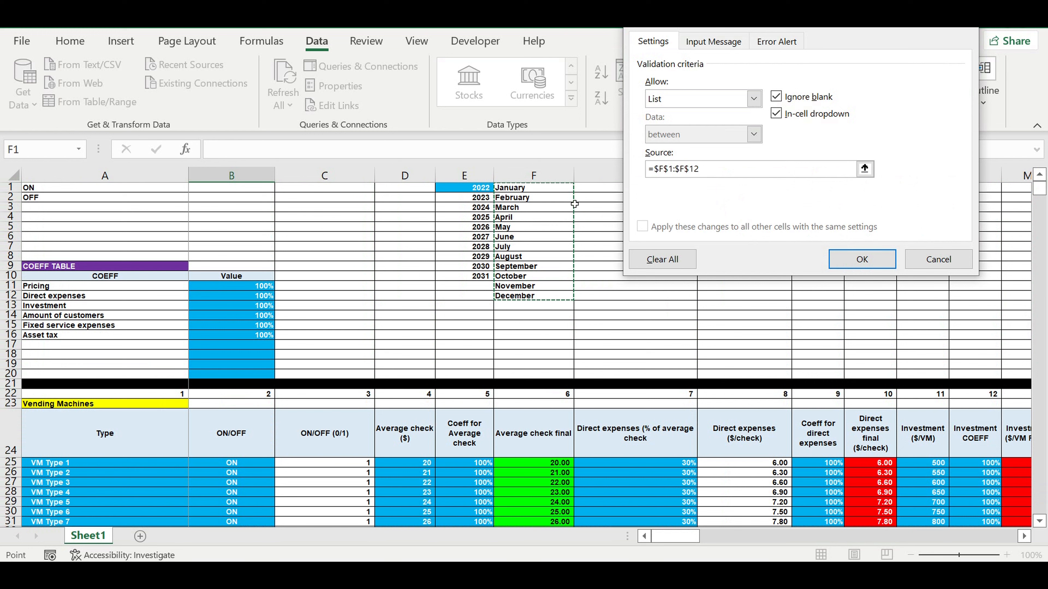
pyautogui.press('Return')
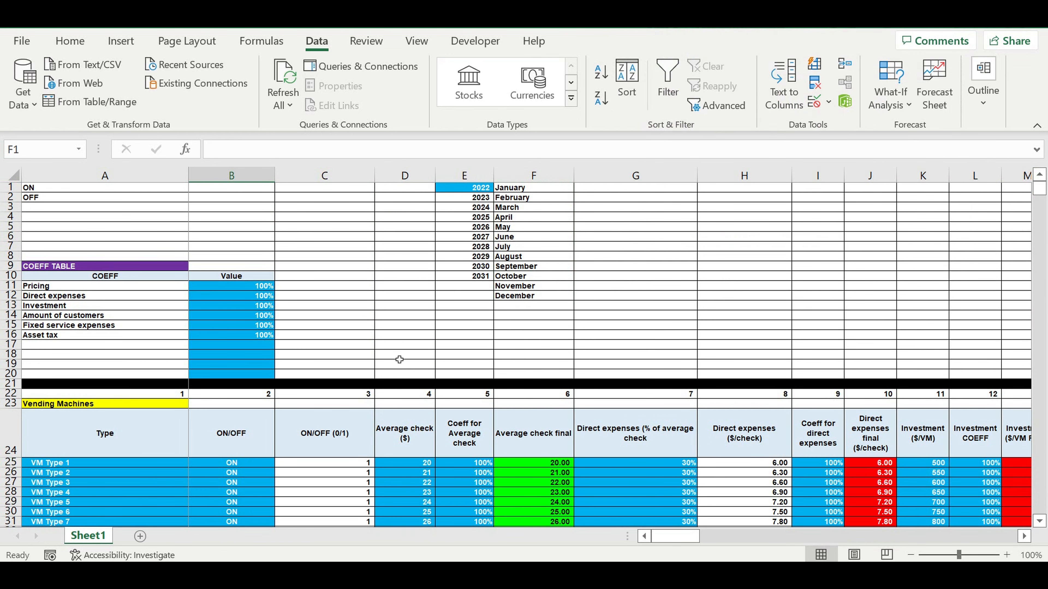
# Step: Pick April from the month dropdown in B5342
pyautogui.press('Down')
pyautogui.scroll(-2, 396, 353)
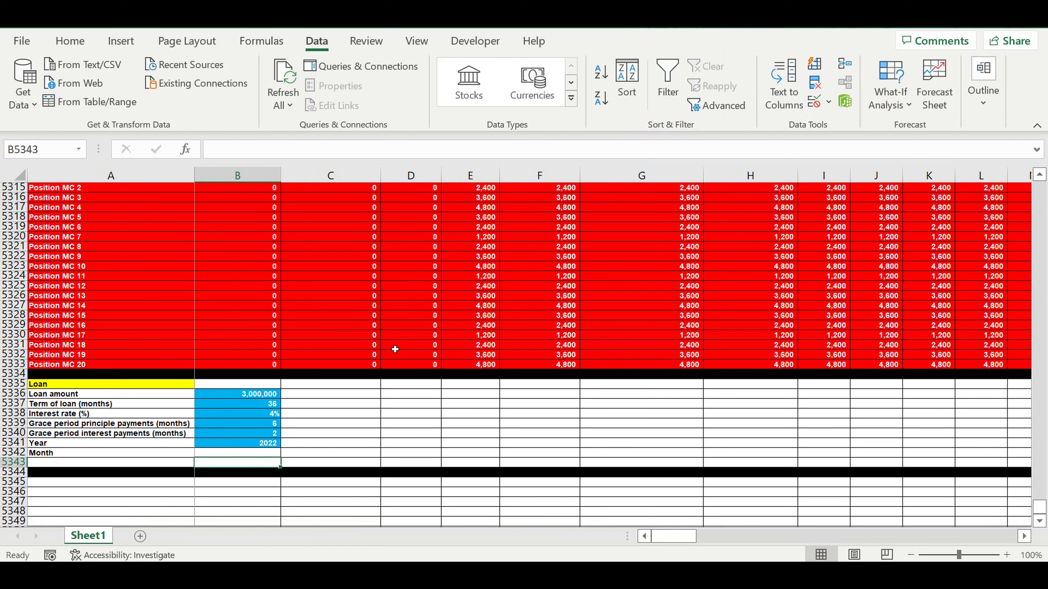
pyautogui.click(256, 454)
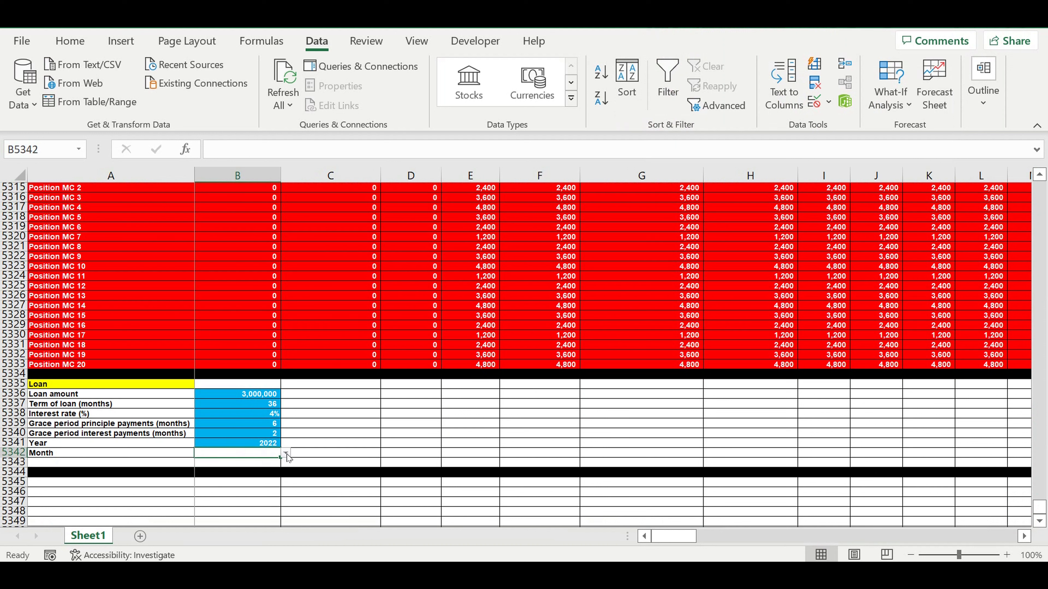
pyautogui.click(286, 454)
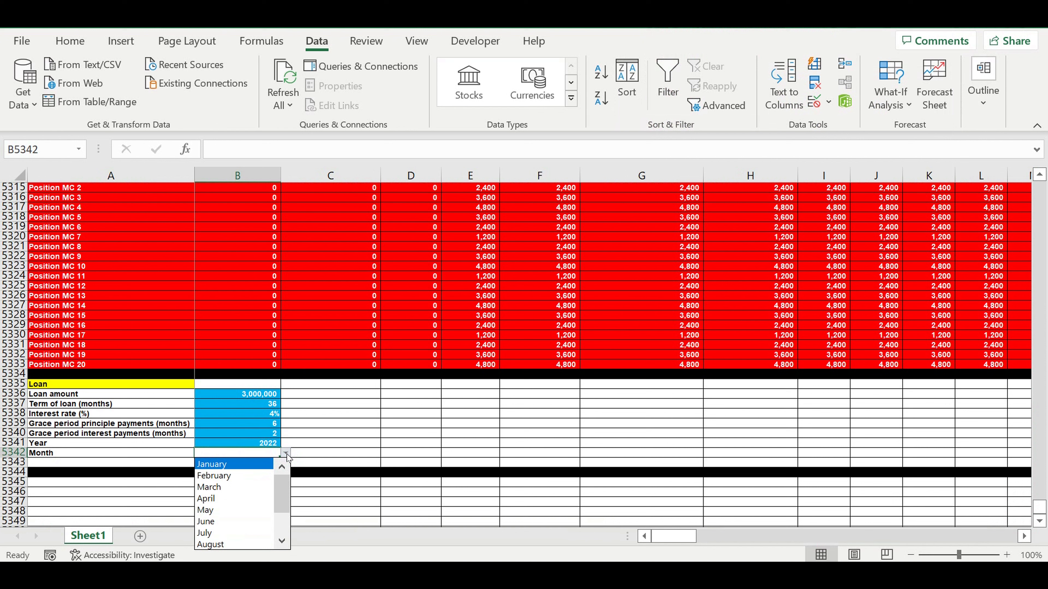
pyautogui.click(216, 499)
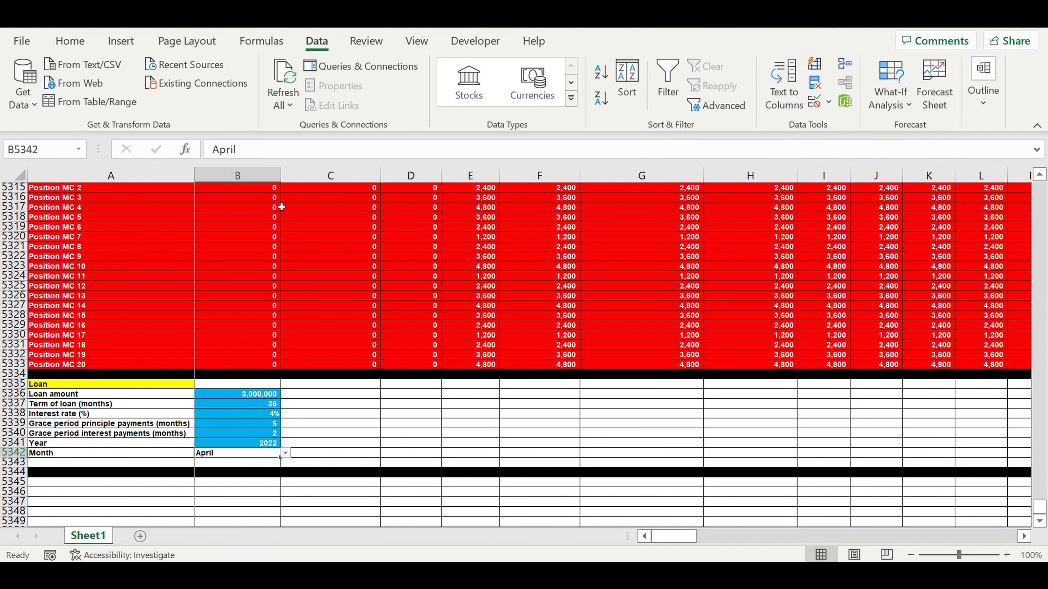
# Step: Right-align the month value in B5342
pyautogui.click(70, 41)
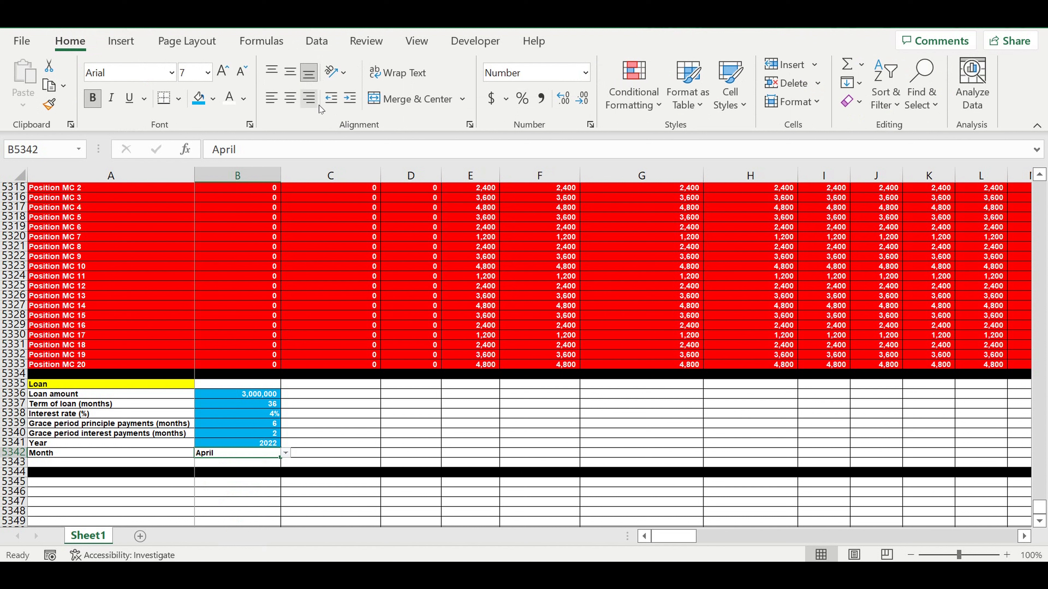
pyautogui.click(309, 101)
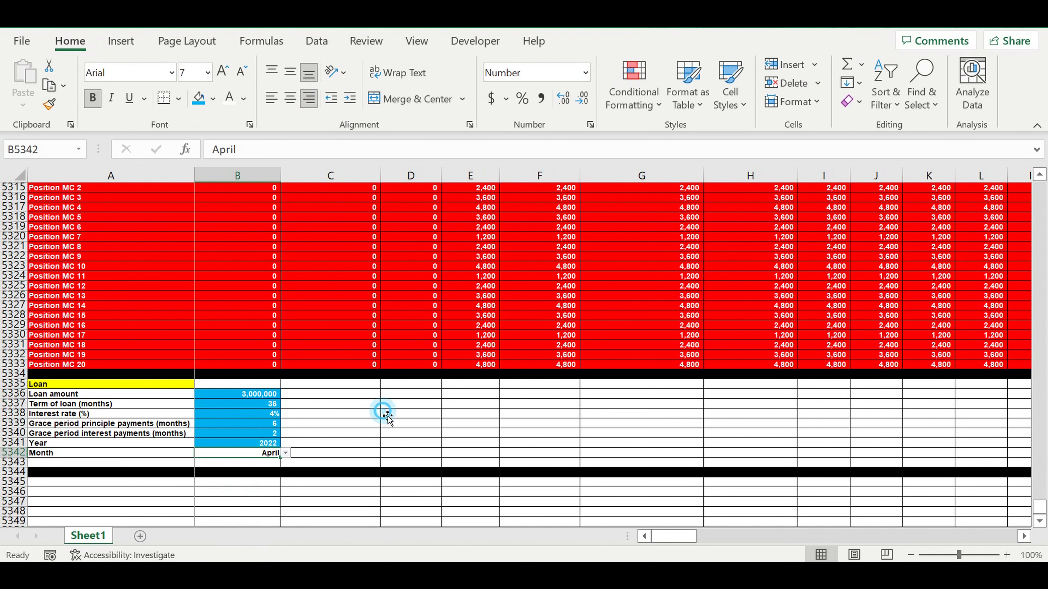
pyautogui.click(384, 413)
pyautogui.click(272, 453)
# Step: Examine the formulas behind the year and month header rows of the Investment plan MC table
pyautogui.scroll(9, 385, 414)
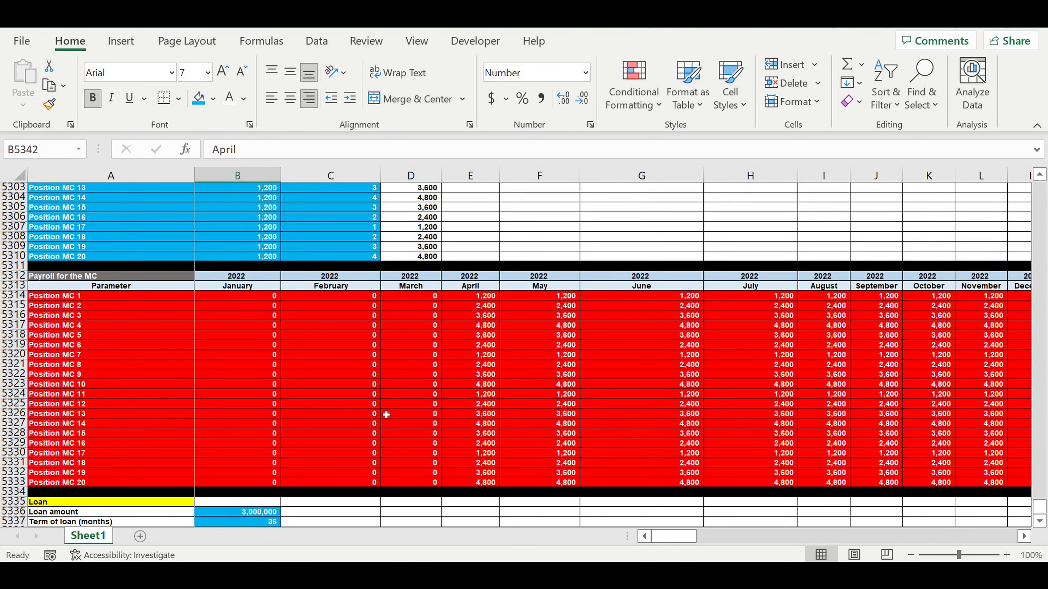
pyautogui.scroll(20, 407, 414)
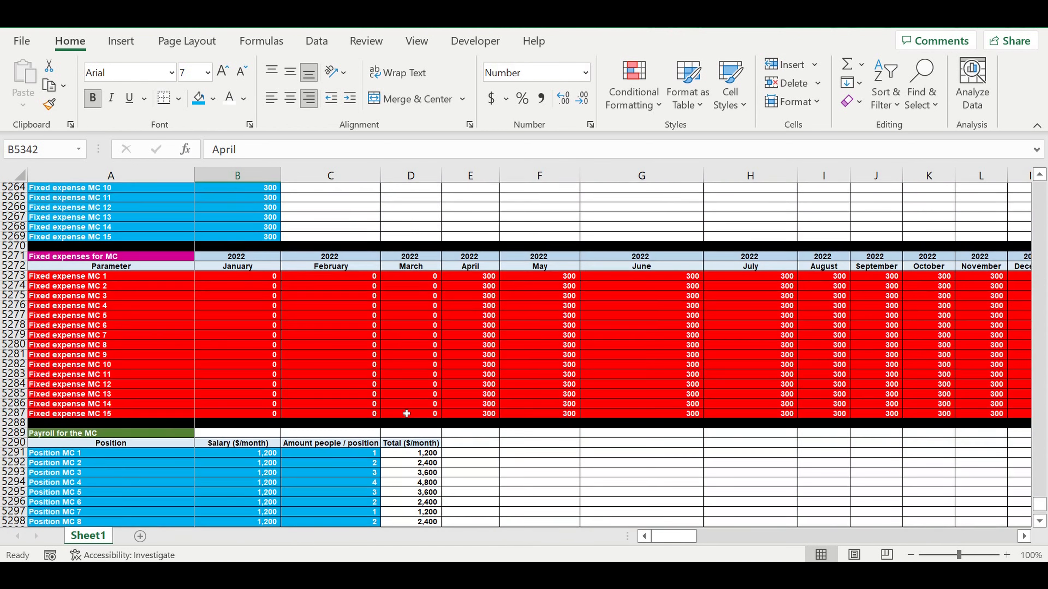
pyautogui.scroll(3, 406, 413)
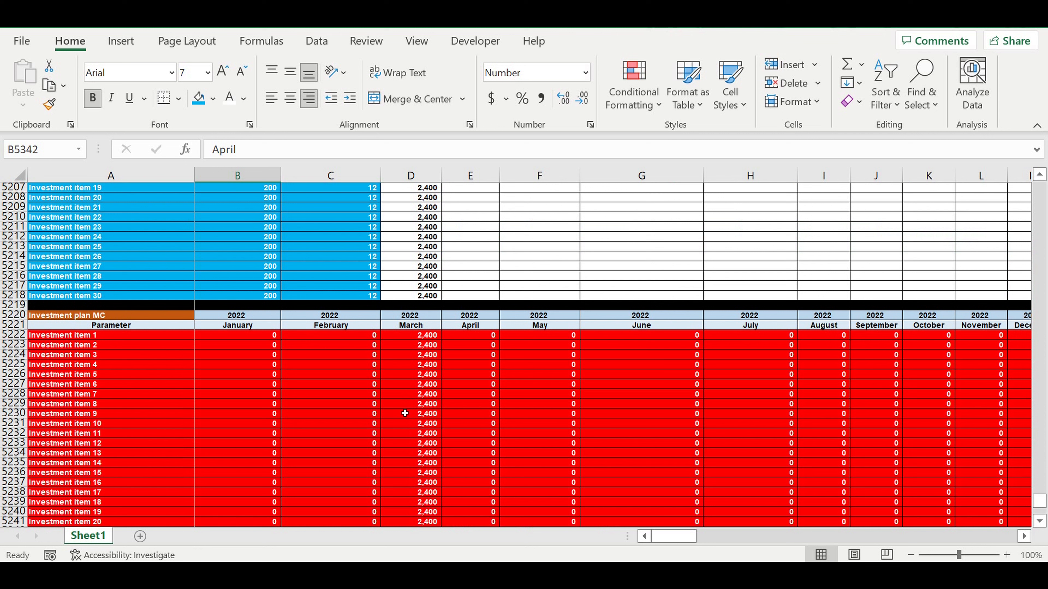
pyautogui.click(69, 316)
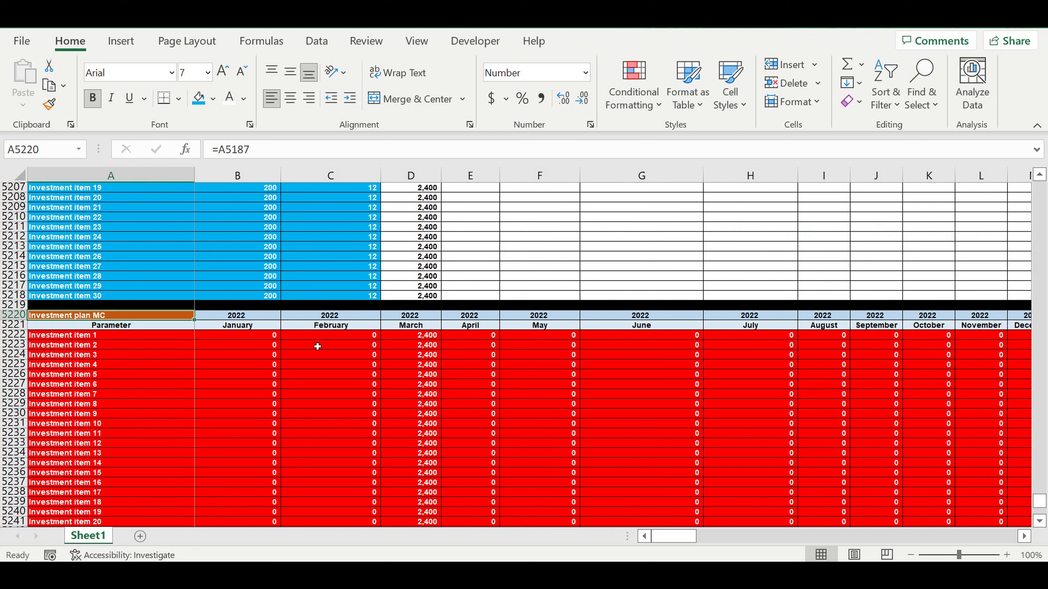
pyautogui.moveTo(422, 335); pyautogui.dragTo(421, 452)
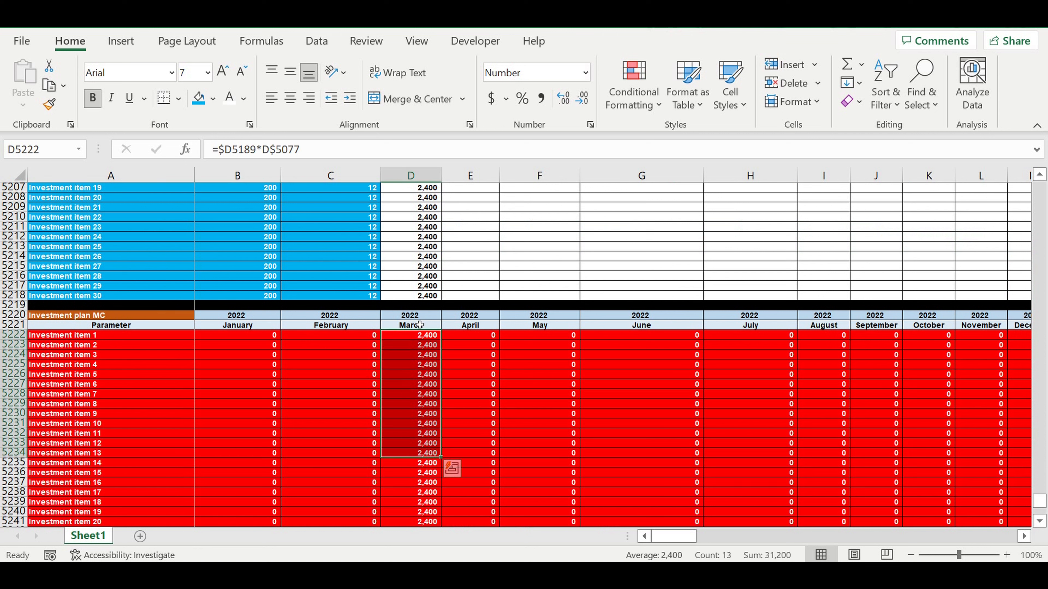
pyautogui.moveTo(422, 318); pyautogui.dragTo(423, 327)
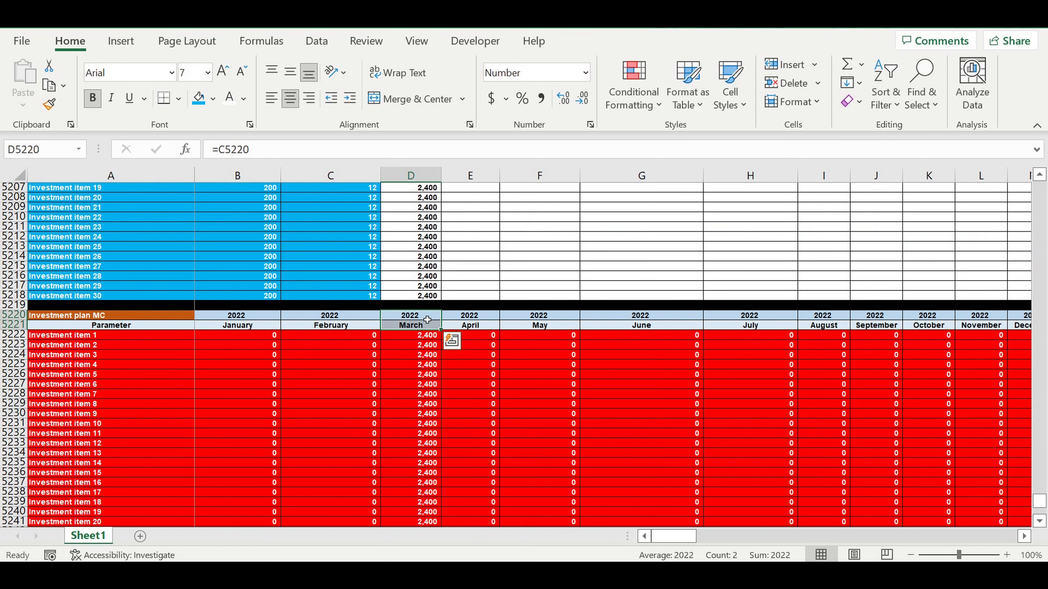
pyautogui.moveTo(407, 316); pyautogui.dragTo(415, 325)
pyautogui.scroll(-3, 452, 252)
pyautogui.scroll(-6, 421, 345)
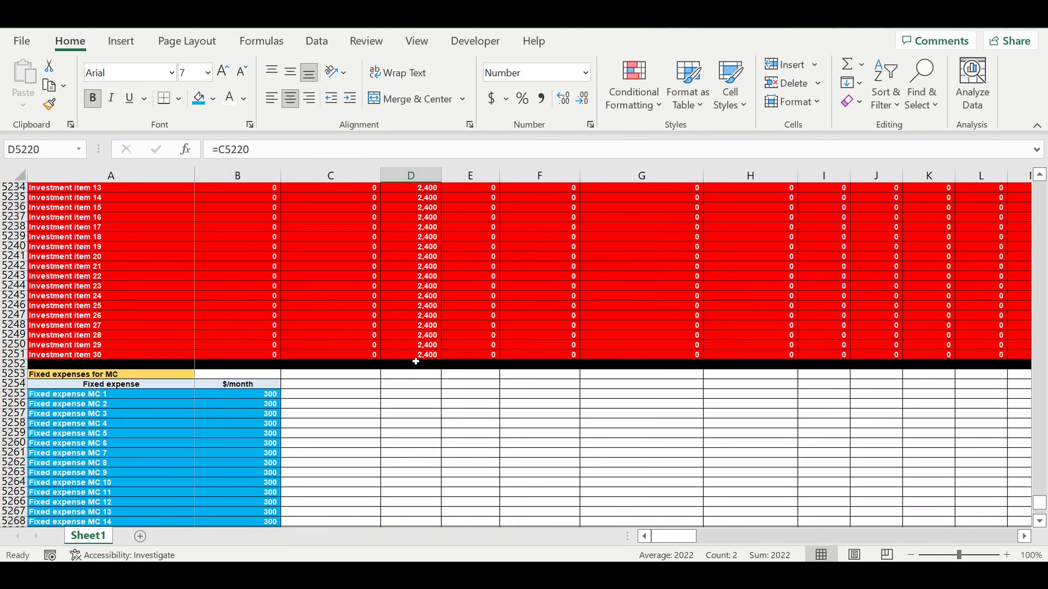
pyautogui.scroll(-20, 418, 360)
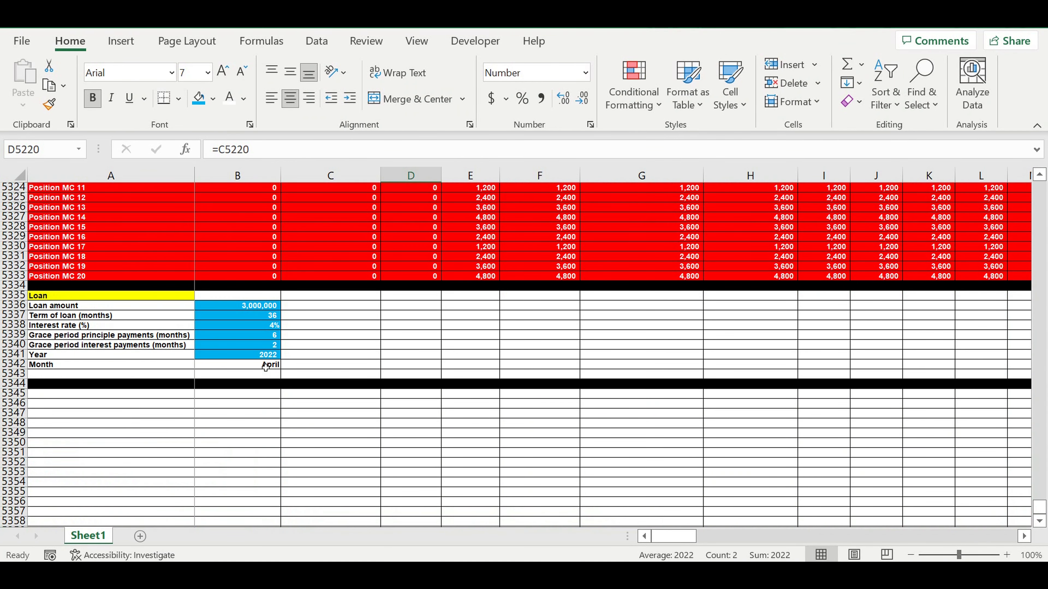
pyautogui.click(265, 367)
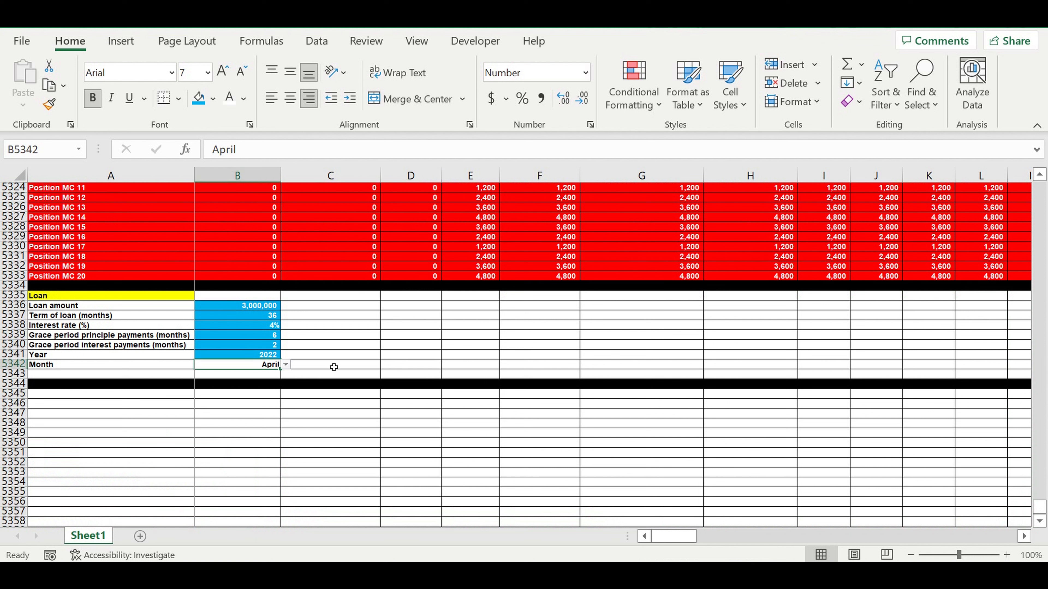
pyautogui.click(253, 358)
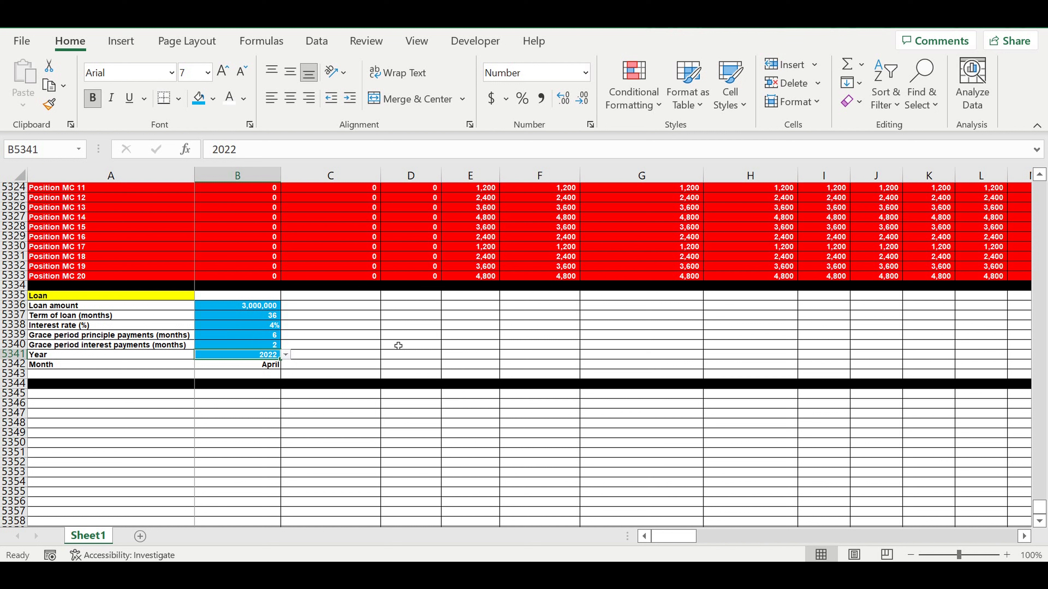
pyautogui.click(305, 393)
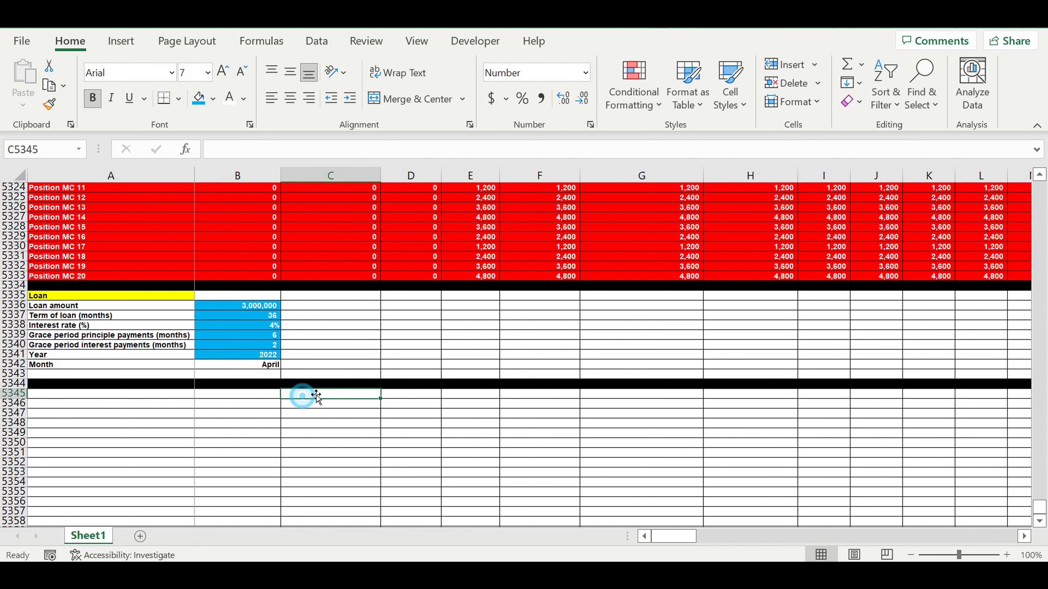
# Step: Copy the Payroll for the MC header rows 5312:5313 and paste them into rows 5345:5346 below the loan inputs
pyautogui.scroll(7, 325, 377)
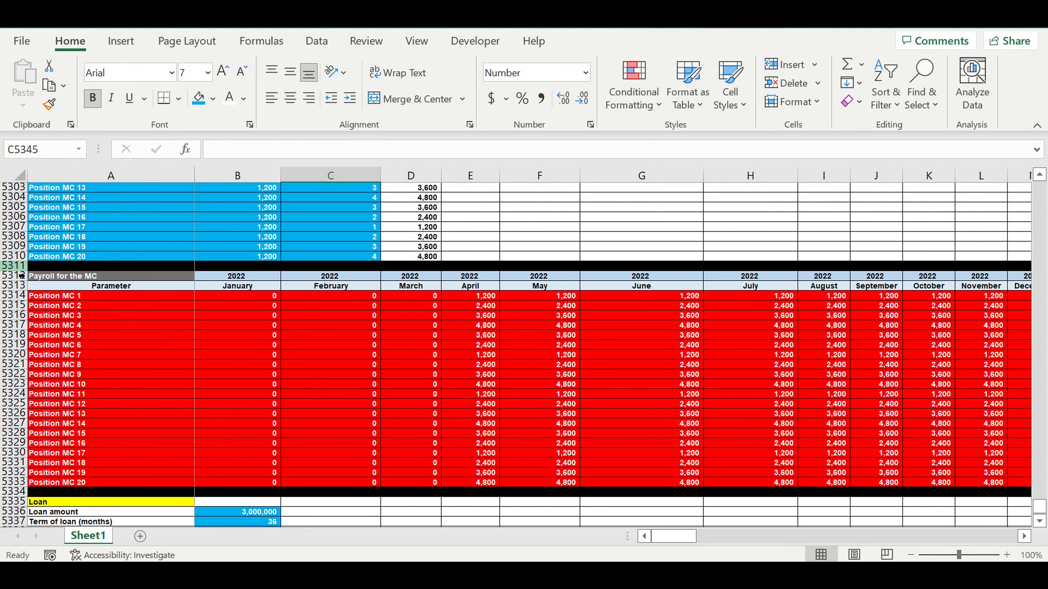
pyautogui.moveTo(18, 280); pyautogui.dragTo(19, 286)
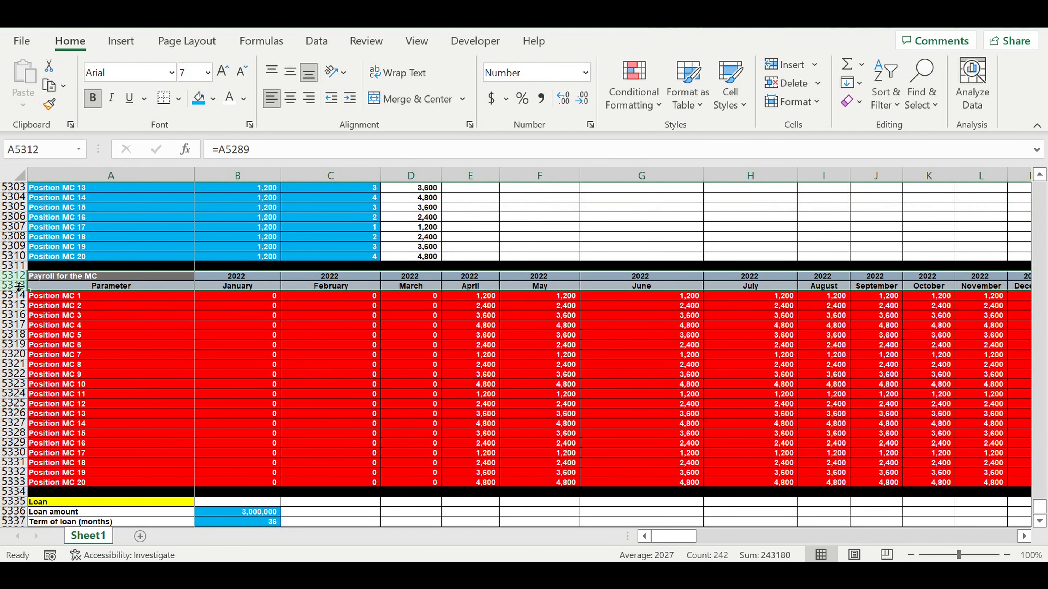
pyautogui.hotkey('ctrl', 'c')
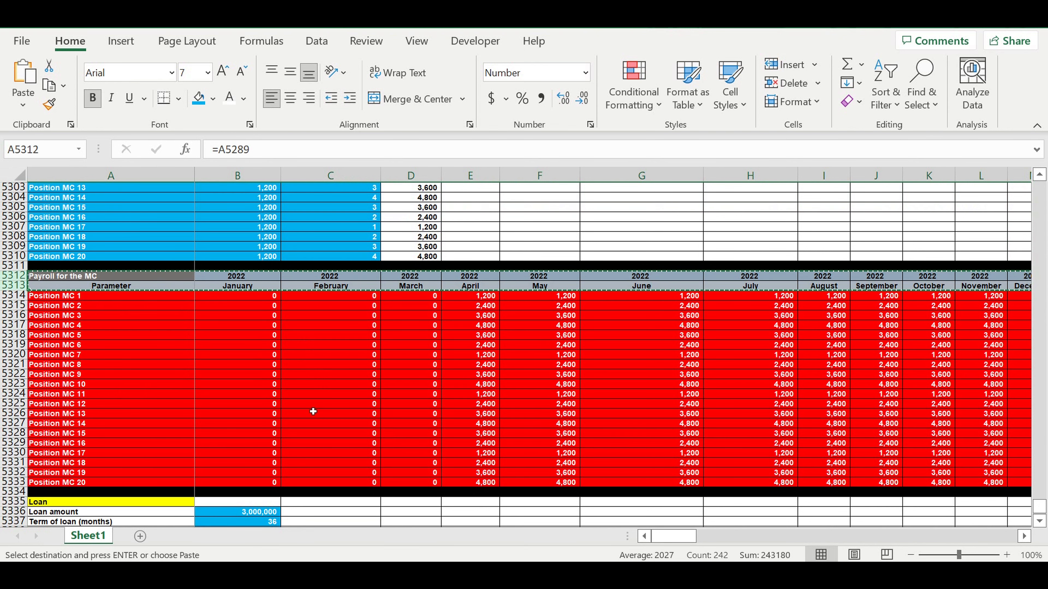
pyautogui.scroll(-7, 313, 412)
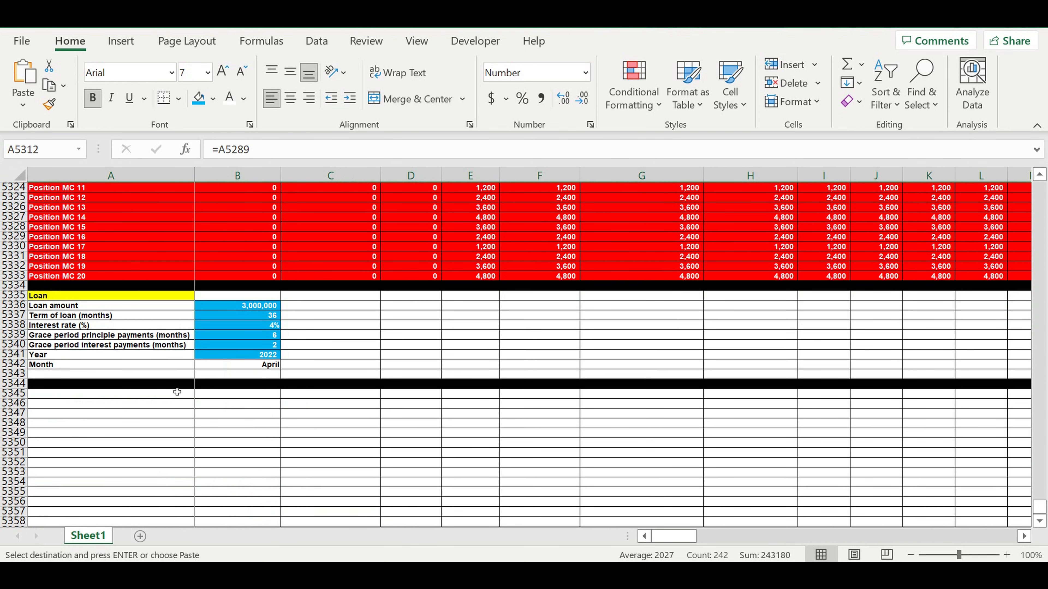
pyautogui.click(169, 393)
pyautogui.press('Return')
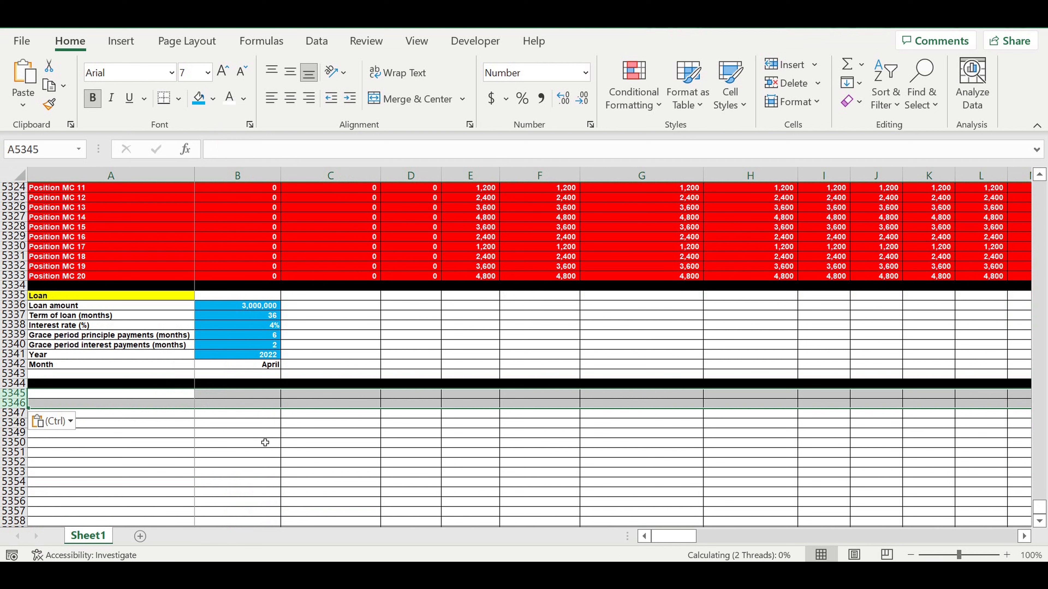
# Step: Set B5345 to the formula =B5312 so the pasted header takes the first year from the payroll table
pyautogui.click(287, 432)
pyautogui.click(237, 394)
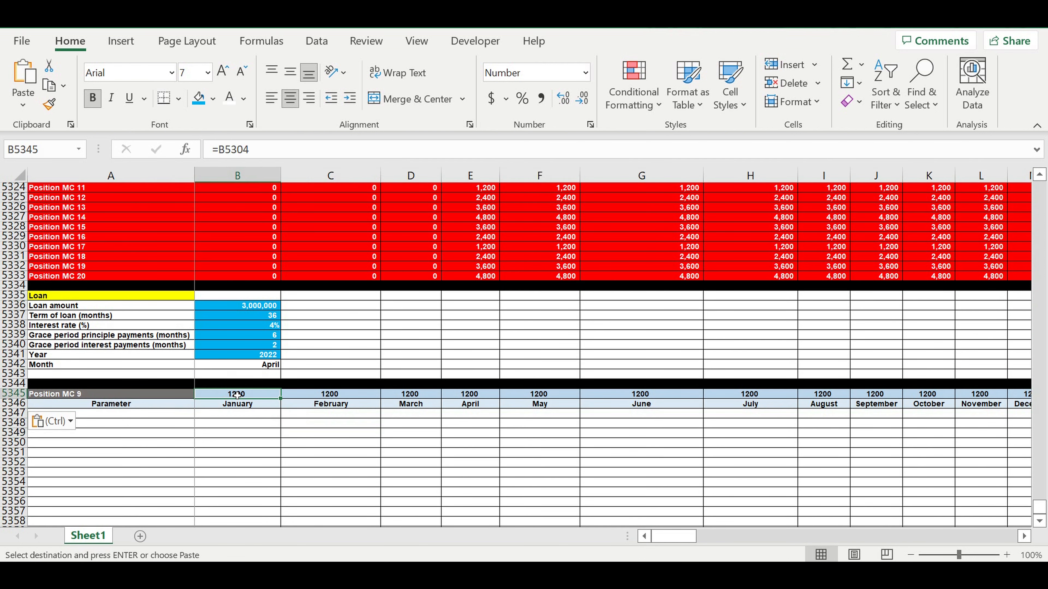
pyautogui.write('=')
pyautogui.scroll(8, 330, 392)
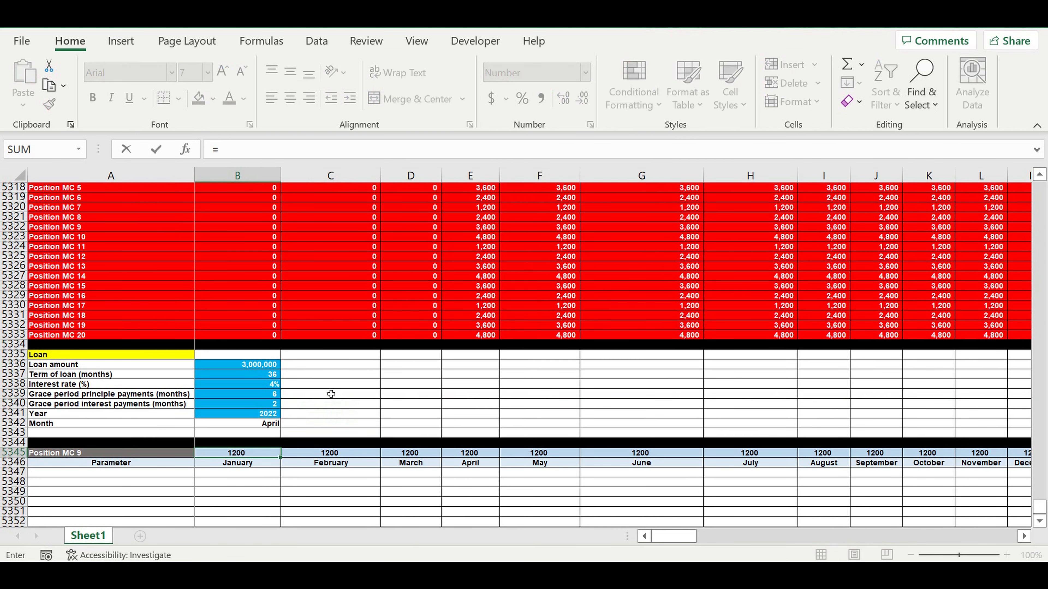
pyautogui.scroll(4, 327, 389)
pyautogui.click(245, 425)
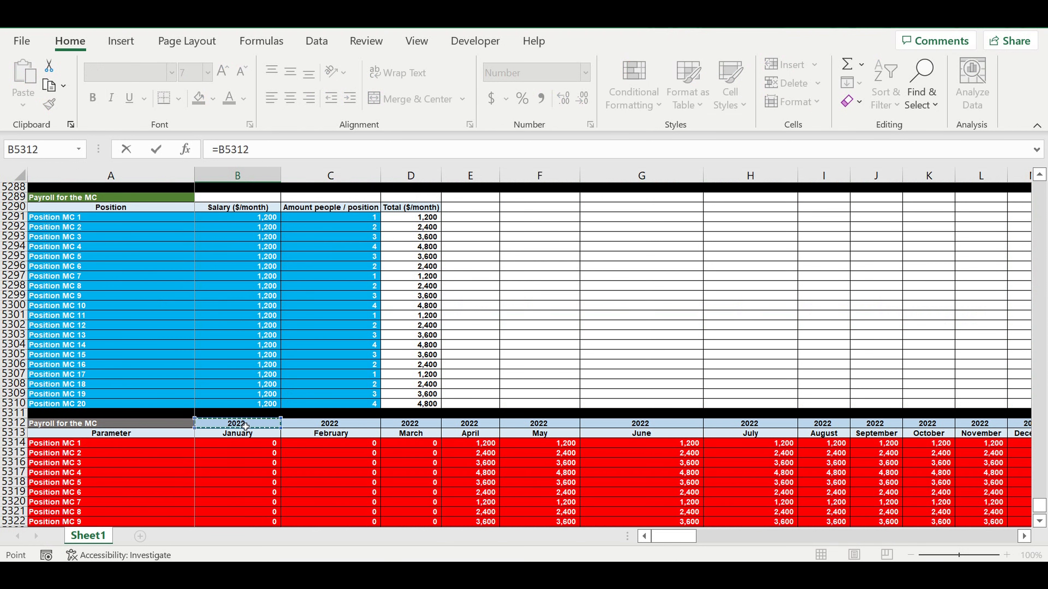
pyautogui.press('Return')
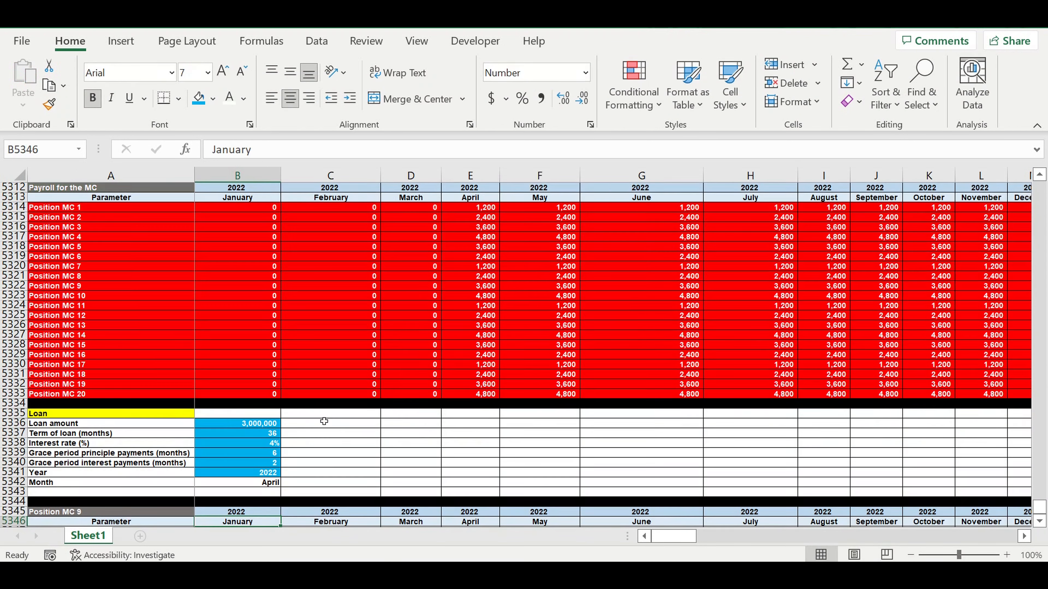
pyautogui.scroll(-4, 328, 425)
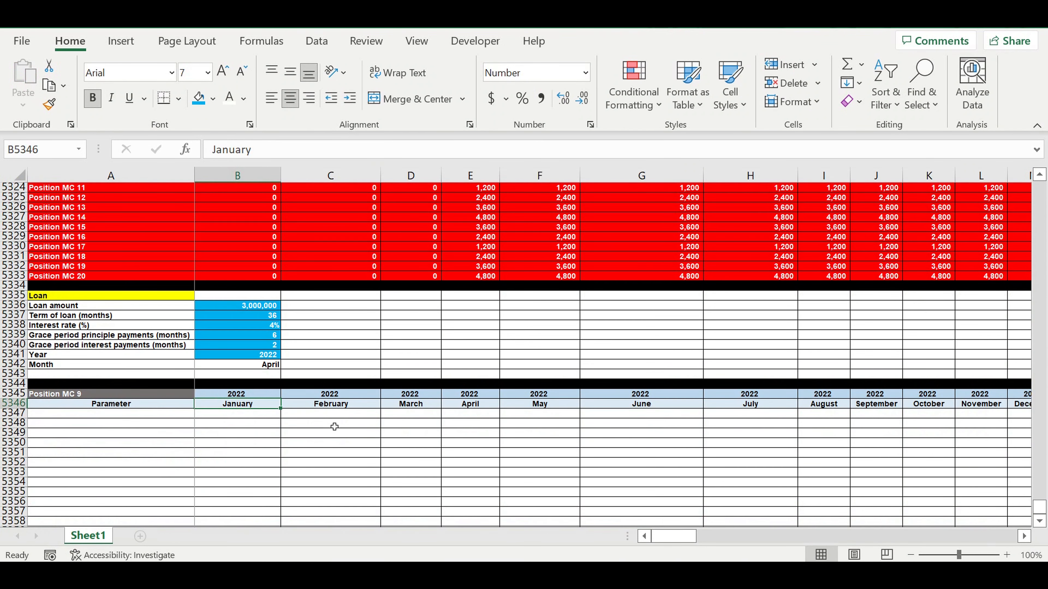
# Step: Link A5345 to the Loan title in A5335 and give that cell a magenta fill
pyautogui.click(141, 394)
pyautogui.write('=')
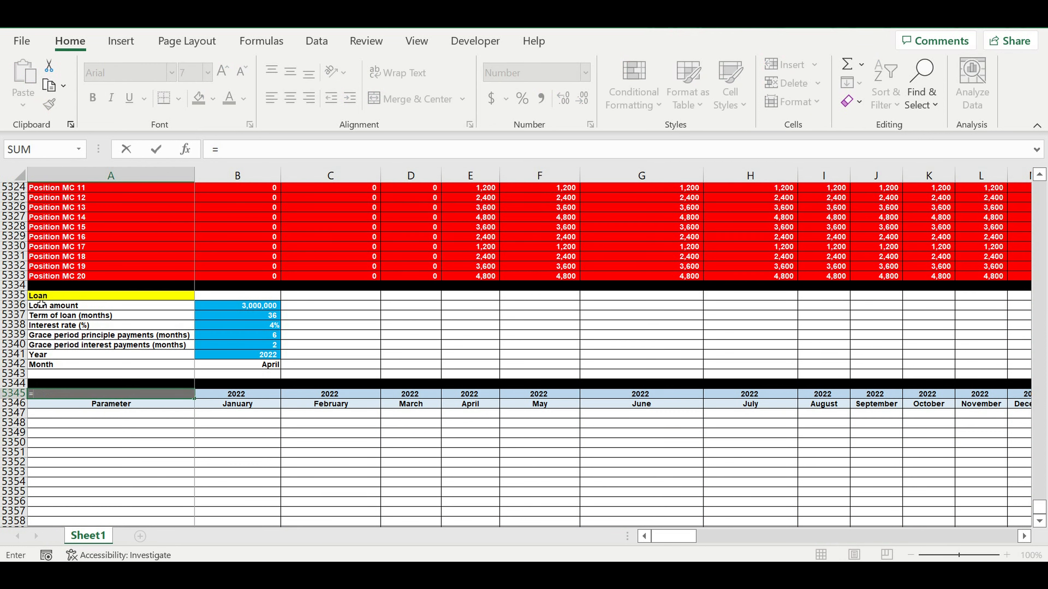
pyautogui.click(58, 296)
pyautogui.press('Return')
pyautogui.click(94, 395)
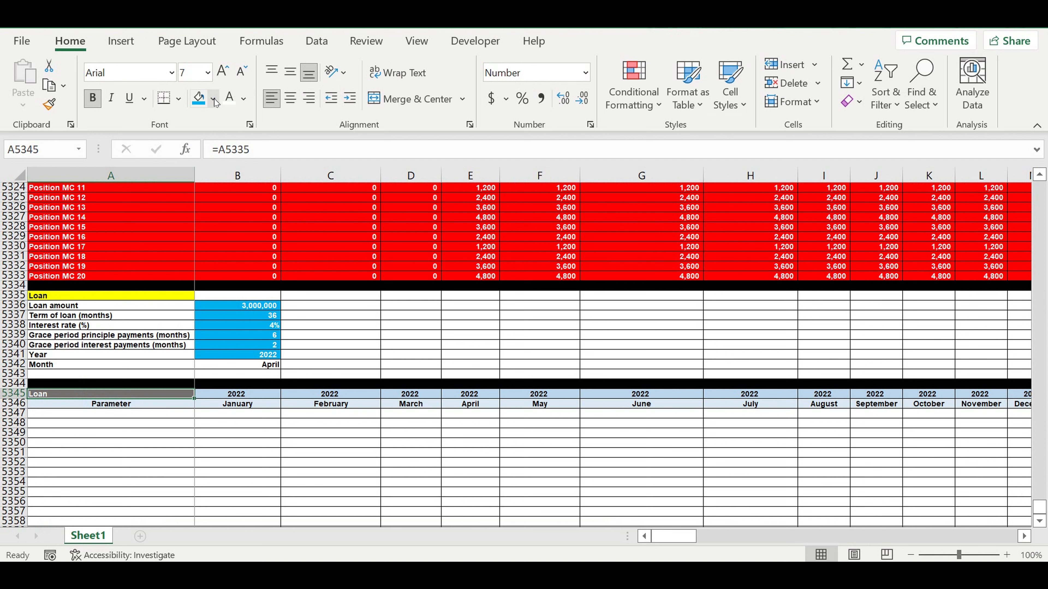
pyautogui.click(214, 99)
pyautogui.click(198, 298)
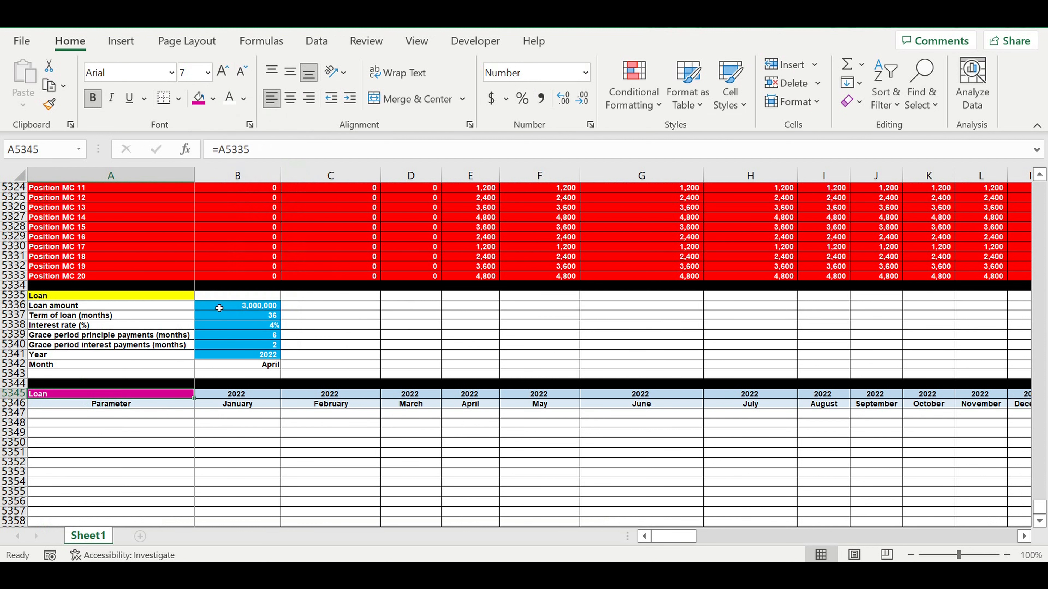
# Step: Enter the row label "Getting a loan (0-1-0)" in A5347
pyautogui.click(285, 423)
pyautogui.click(289, 454)
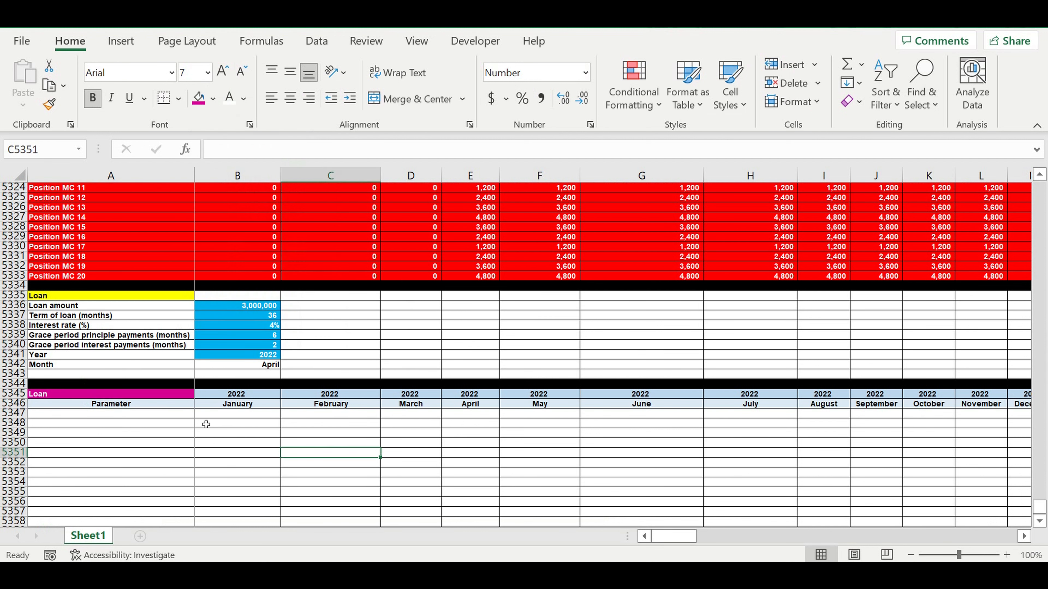
pyautogui.click(176, 416)
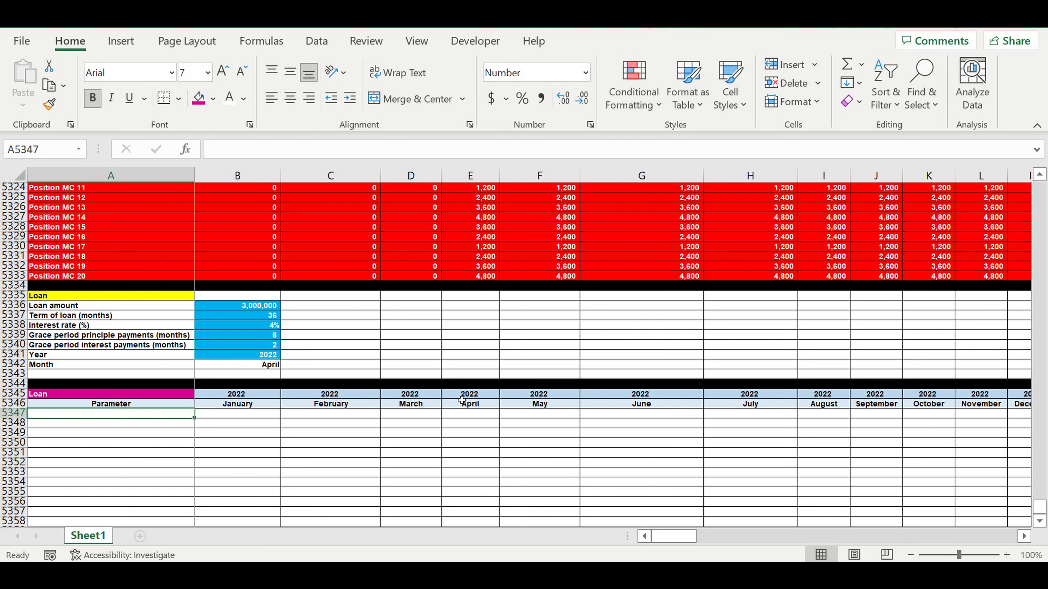
pyautogui.write('Lo')
pyautogui.press('BackSpace')
pyautogui.press('BackSpace')
pyautogui.press('BackSpace')
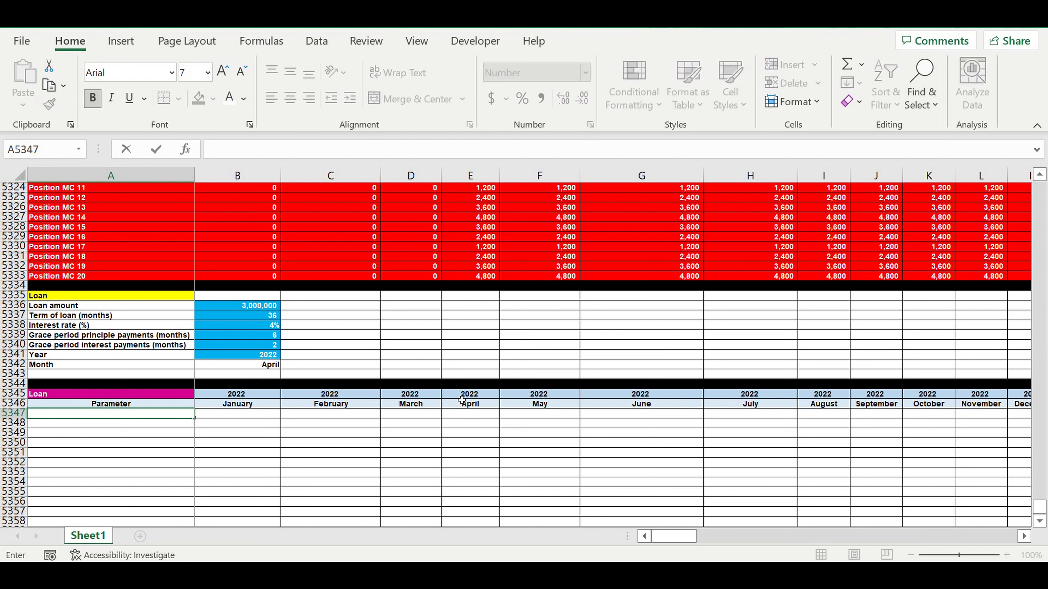
pyautogui.write('G')
pyautogui.write('ing a loan (0-1-0')
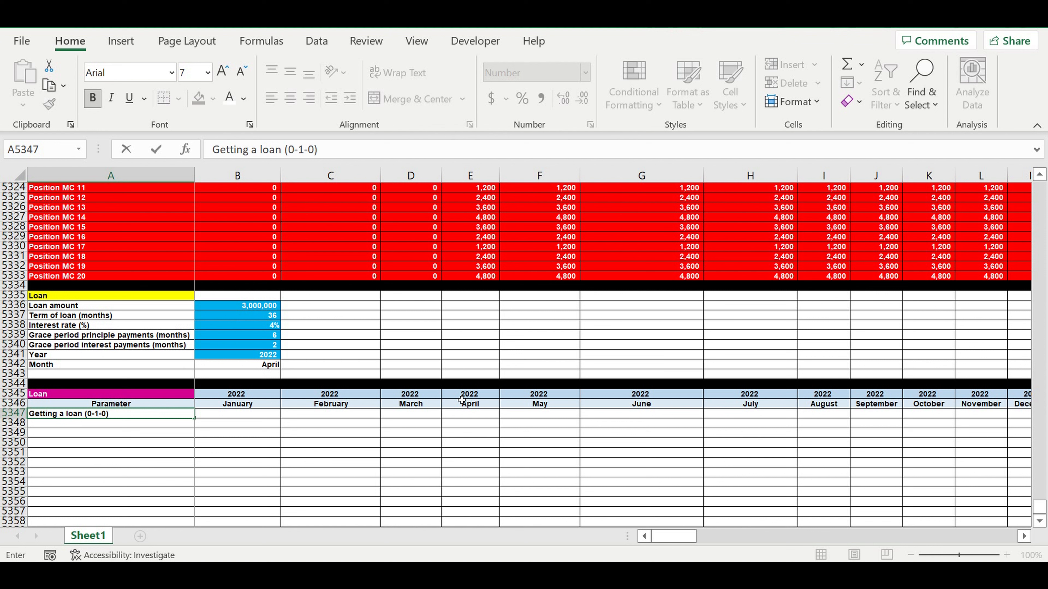
pyautogui.press('Return')
# Step: Start an IF formula in B5347 testing whether the year header B5345 equals the absolute year input $B$5341
pyautogui.click(250, 409)
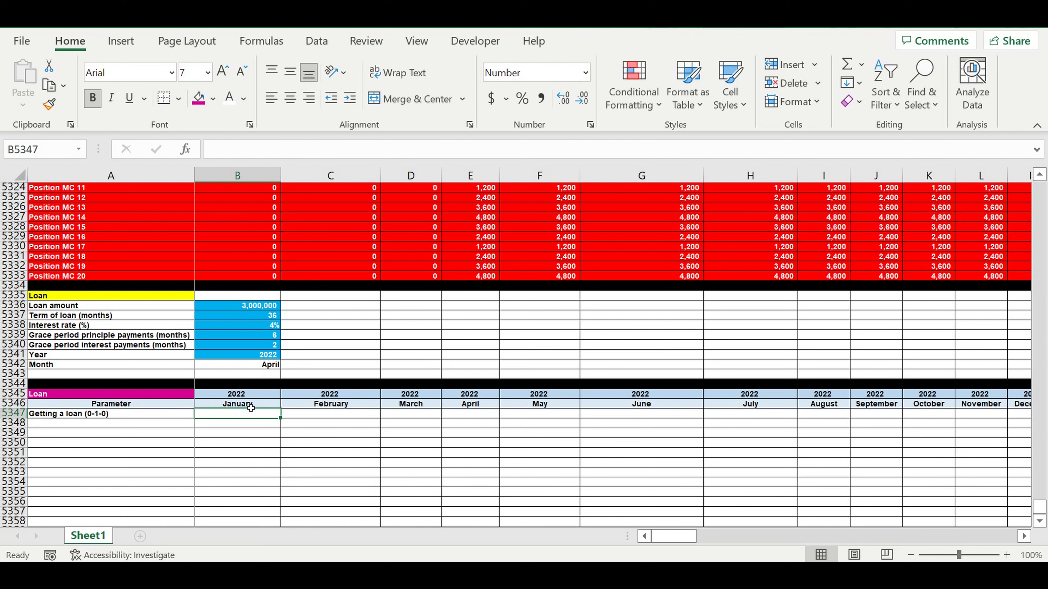
pyautogui.write('=if(')
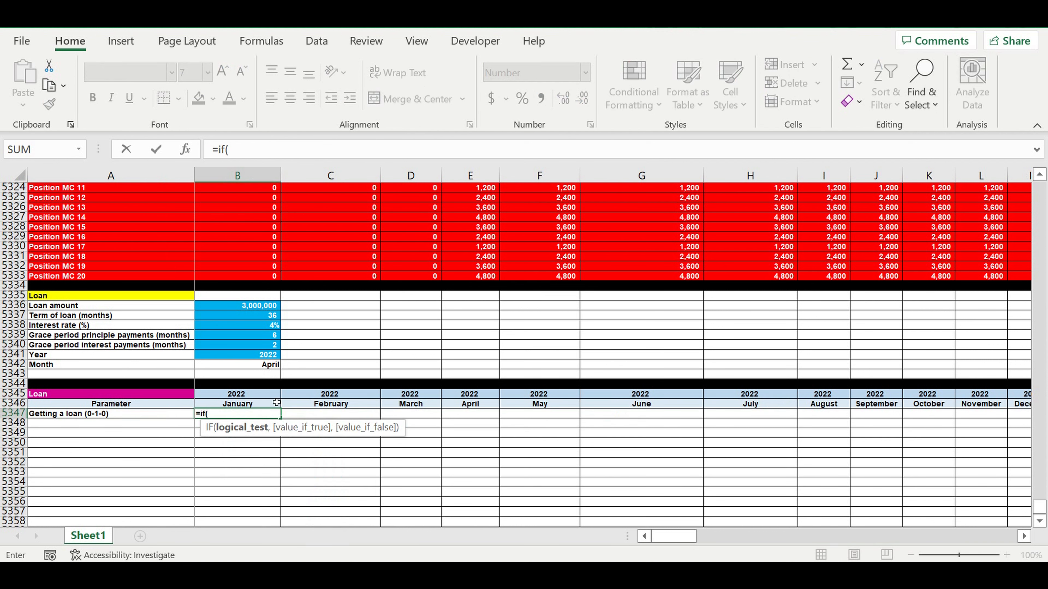
pyautogui.click(251, 397)
pyautogui.write('=')
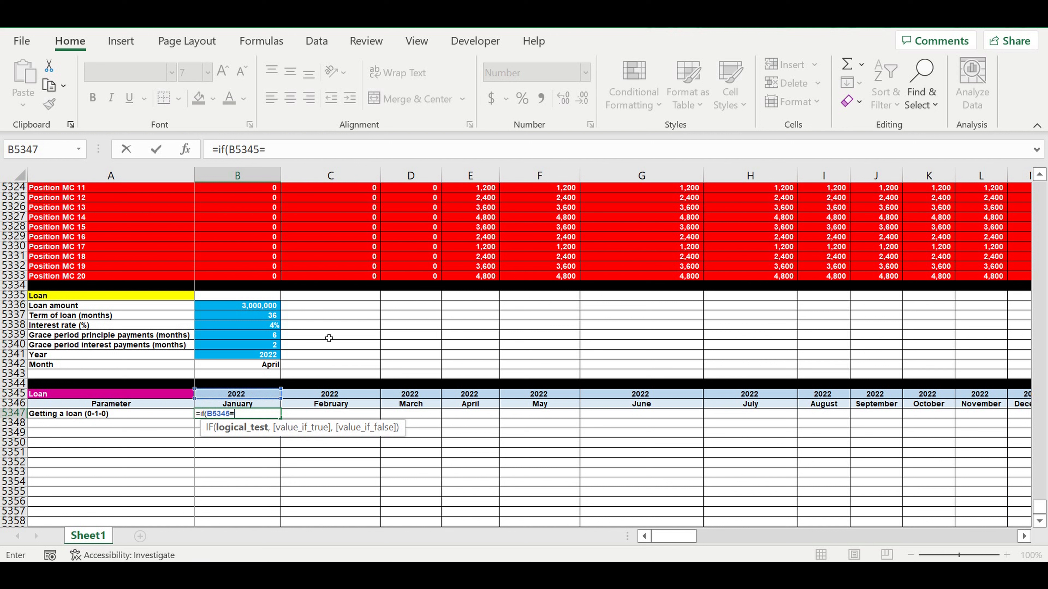
pyautogui.click(268, 355)
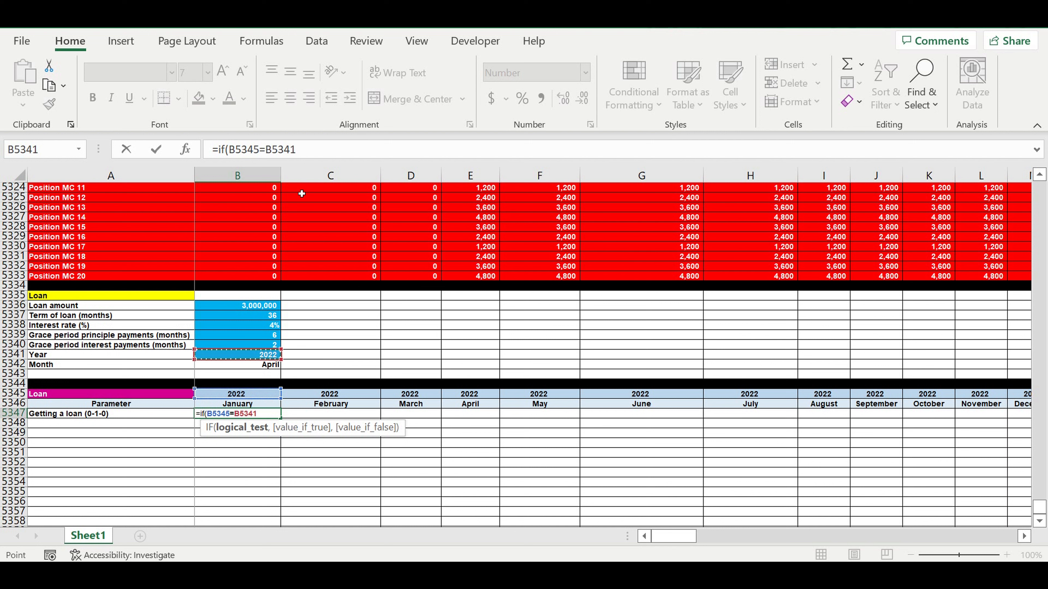
pyautogui.click(266, 150)
pyautogui.write('$')
pyautogui.click(280, 151)
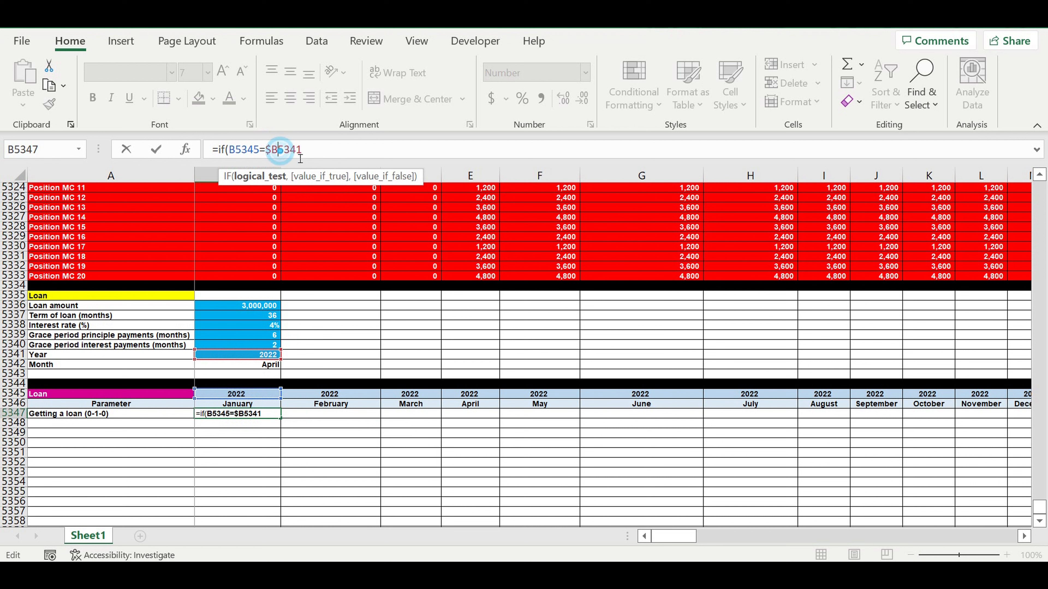
pyautogui.write('$')
# Step: Wrap the test in AND, adding B5346=$B$5342, returning 1 if true and 0 otherwise: =IF(AND(B5345=$B$5341,B5346=$B$5342),1,0)
pyautogui.click(229, 150)
pyautogui.write('and(')
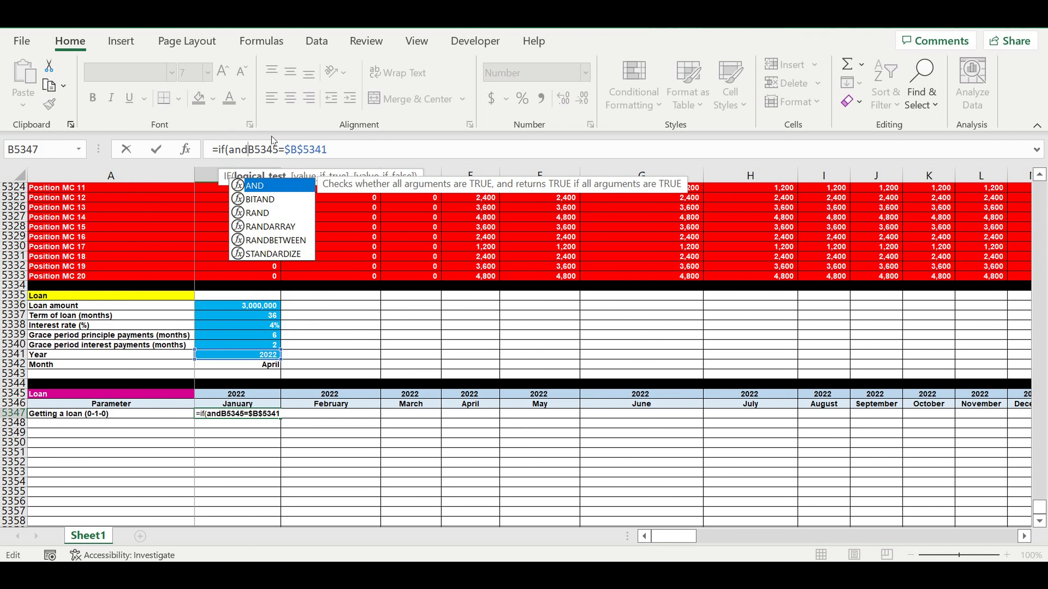
pyautogui.click(356, 153)
pyautogui.write(',')
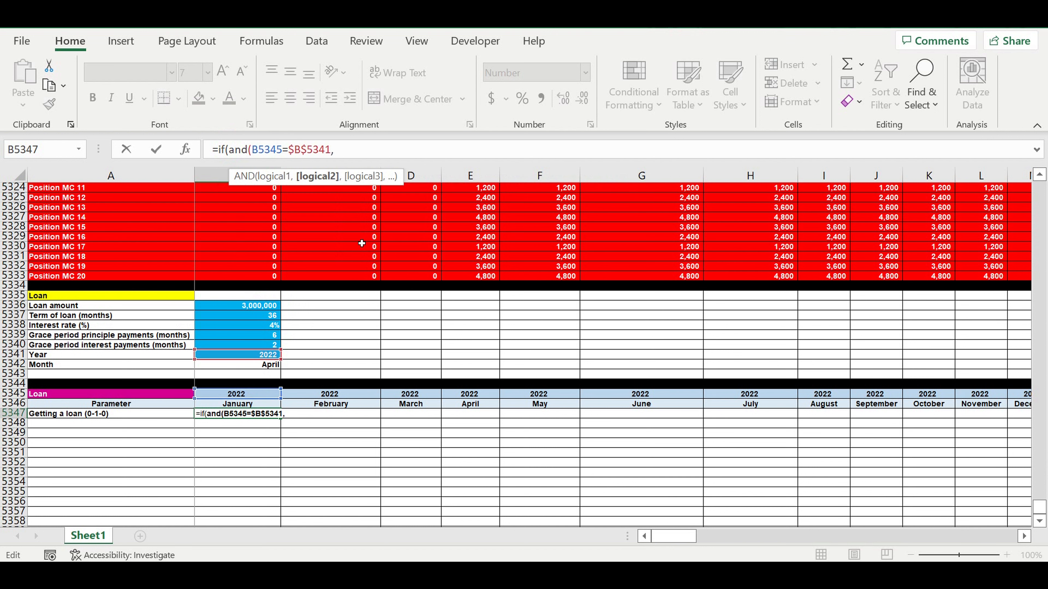
pyautogui.click(250, 407)
pyautogui.write('=')
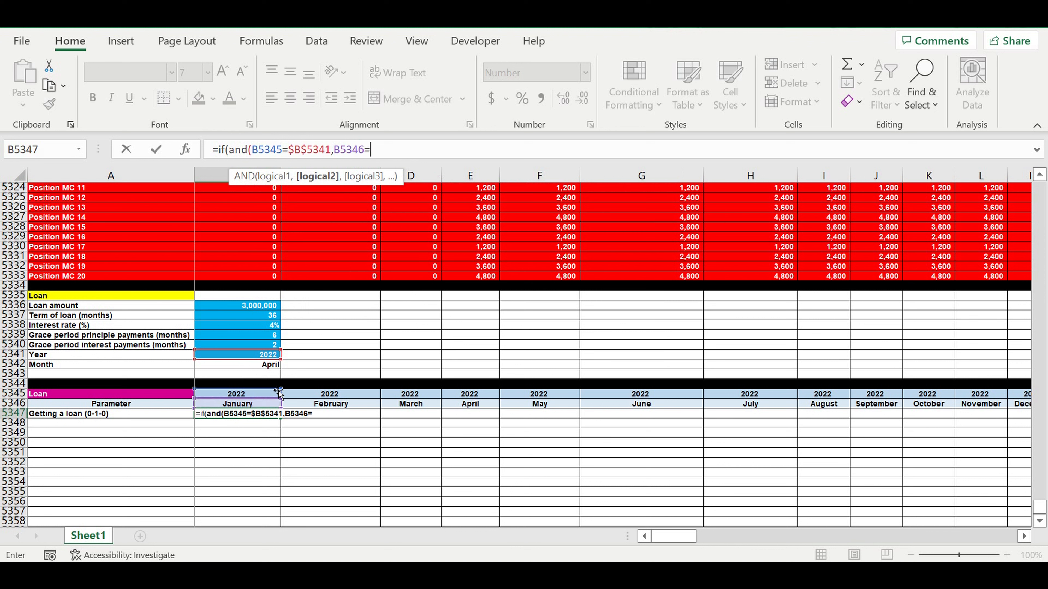
pyautogui.click(263, 367)
pyautogui.click(368, 149)
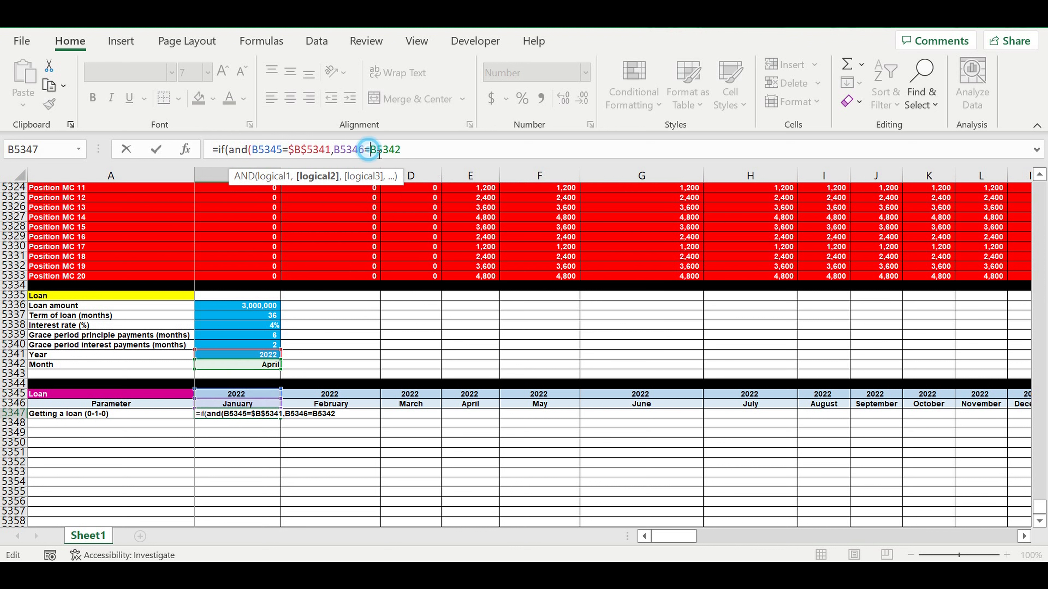
pyautogui.write('$')
pyautogui.click(384, 150)
pyautogui.write('$B$')
pyautogui.click(440, 149)
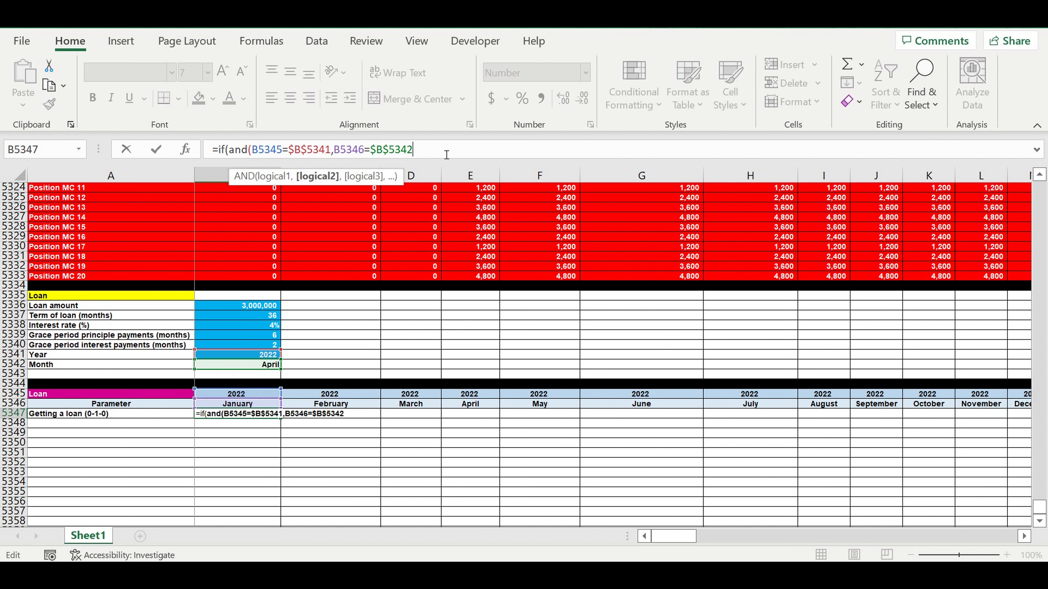
pyautogui.write('),')
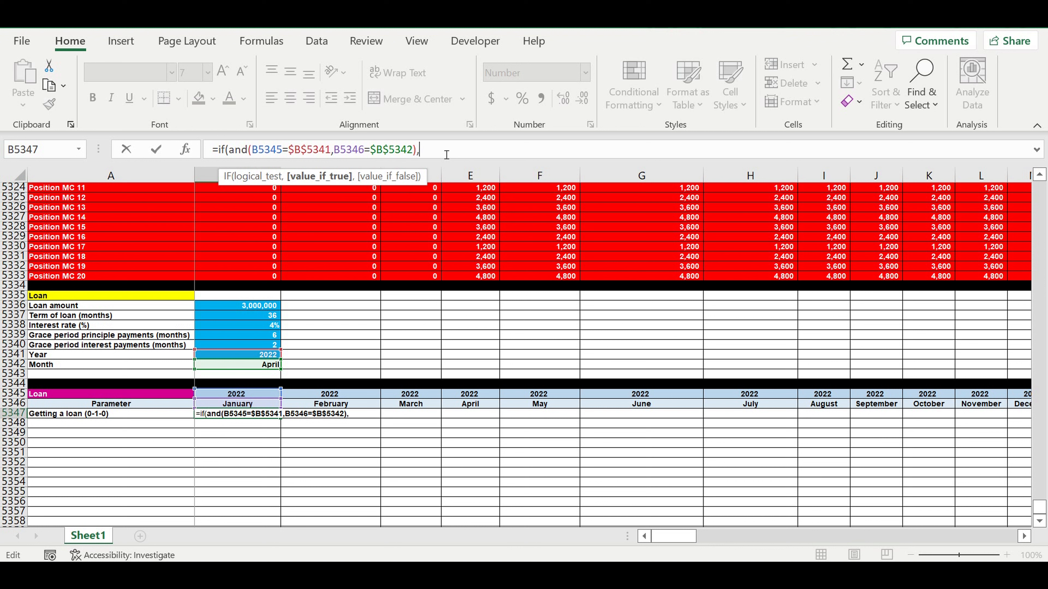
pyautogui.write('1,')
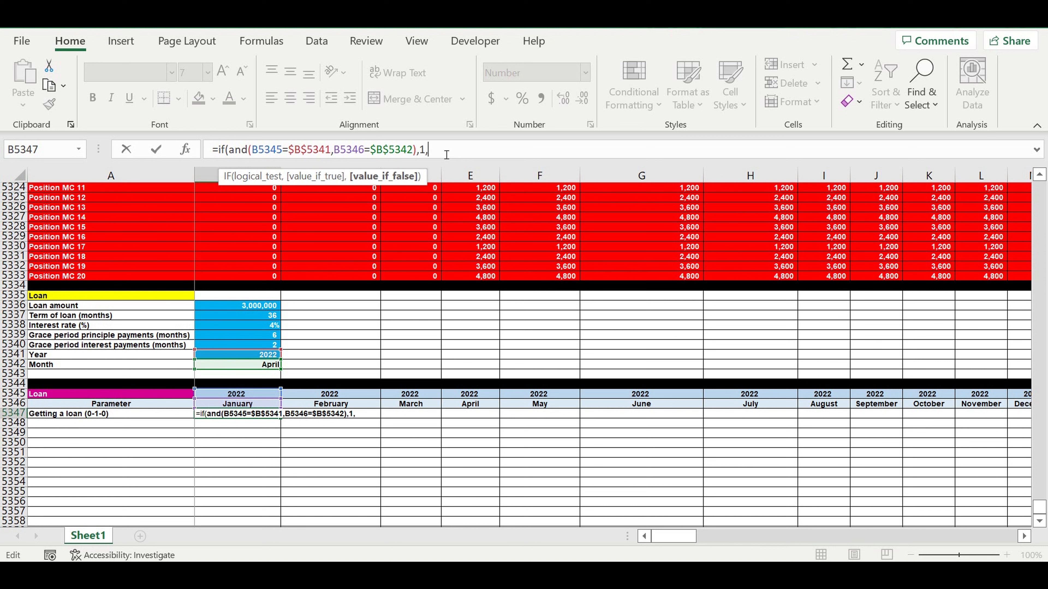
pyautogui.write('0)')
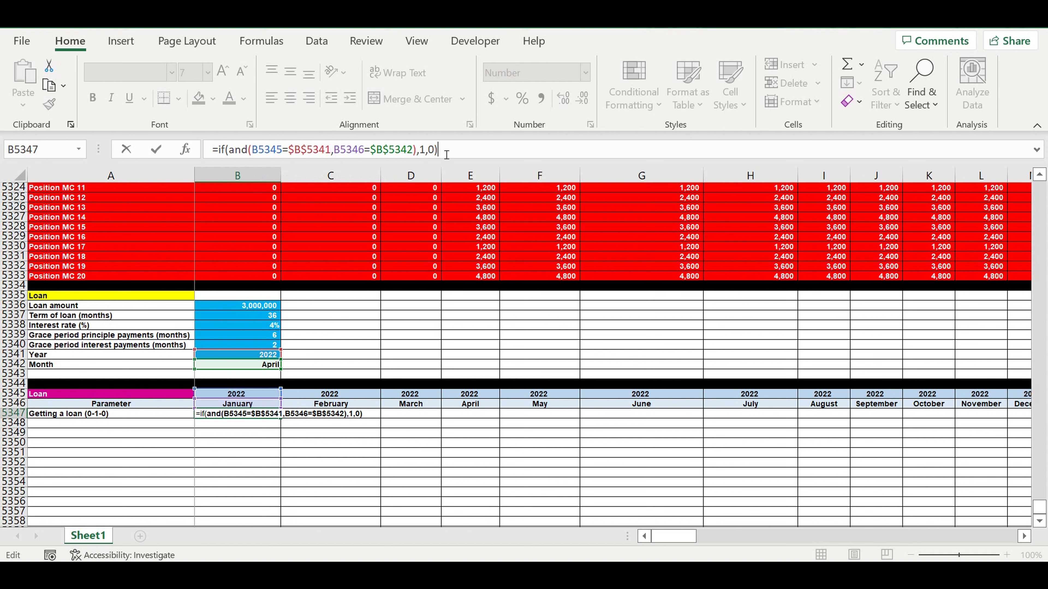
pyautogui.press('Return')
# Step: Fill the month input cell B5342 with blue to match the other inputs
pyautogui.click(256, 365)
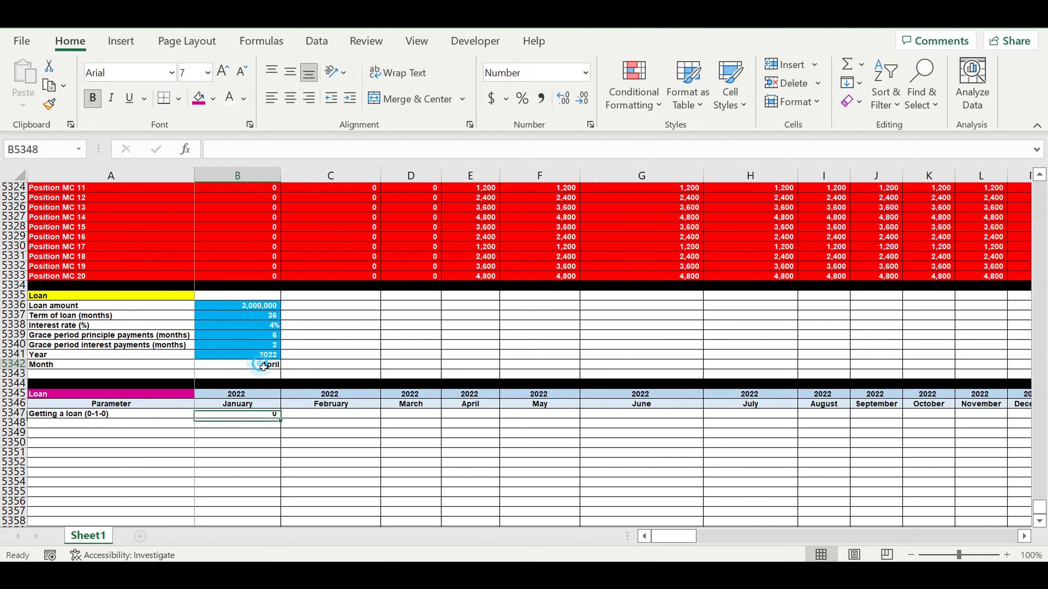
pyautogui.click(230, 98)
pyautogui.click(214, 99)
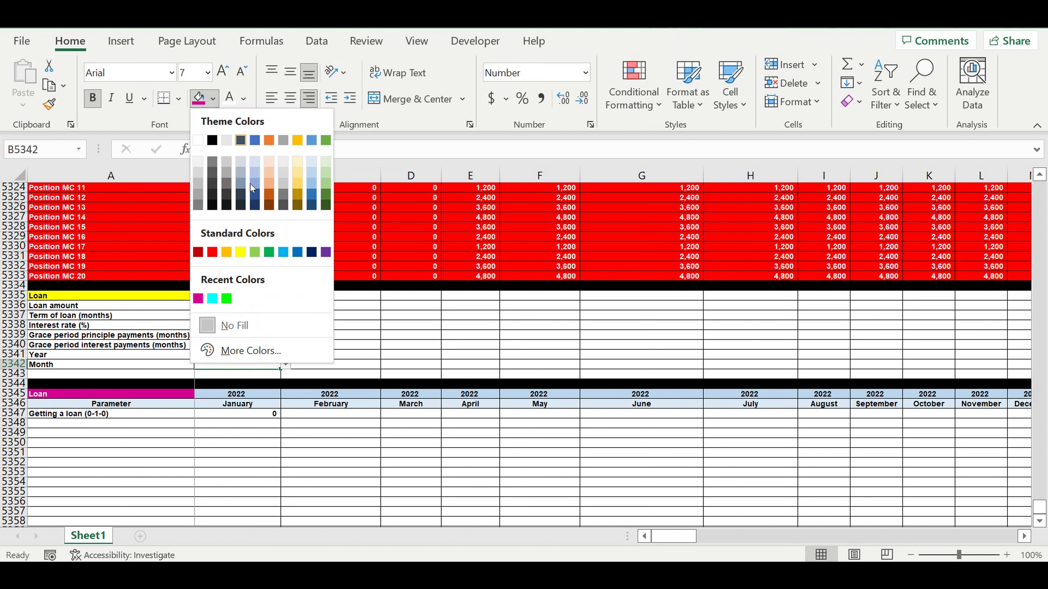
pyautogui.click(284, 250)
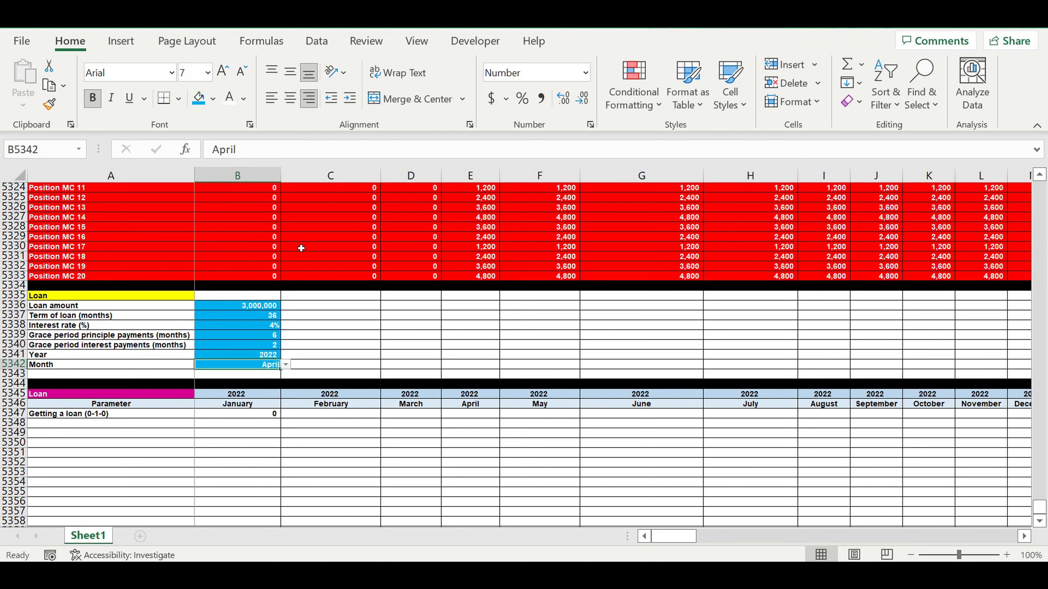
# Step: Copy the B5347 formula across row 5347 through the December 2031 column
pyautogui.click(362, 348)
pyautogui.click(270, 415)
pyautogui.moveTo(281, 418); pyautogui.dragTo(720, 467)
pyautogui.click(604, 456)
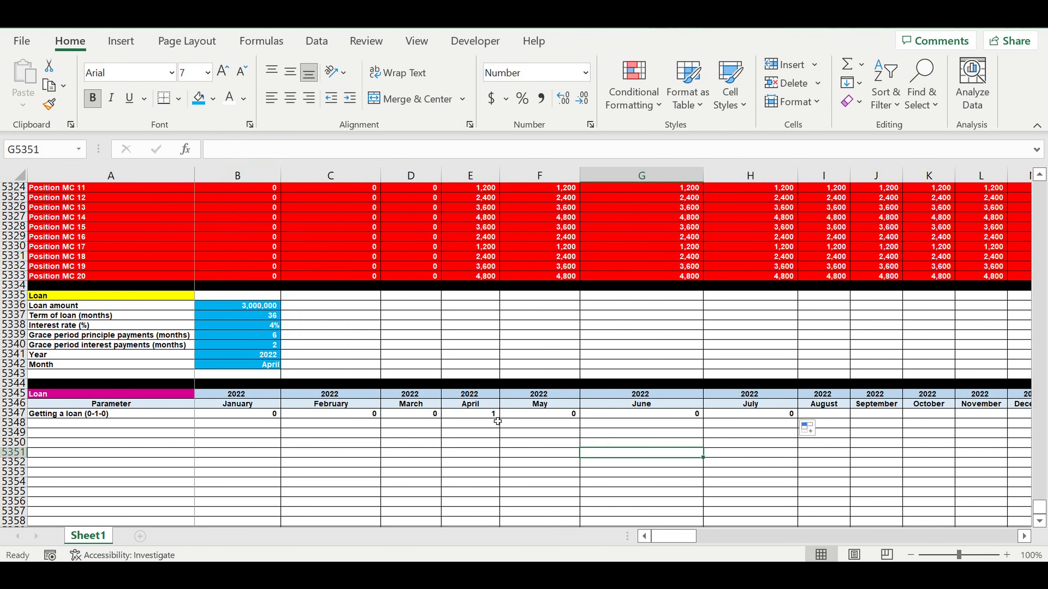
pyautogui.click(480, 414)
pyautogui.moveTo(499, 418); pyautogui.dragTo(924, 416)
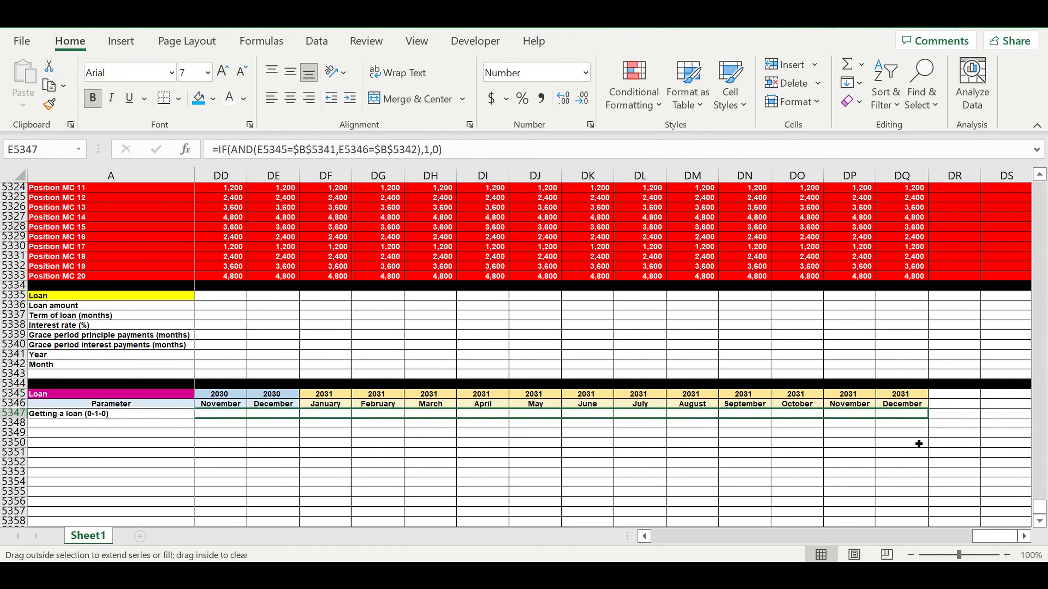
pyautogui.click(769, 453)
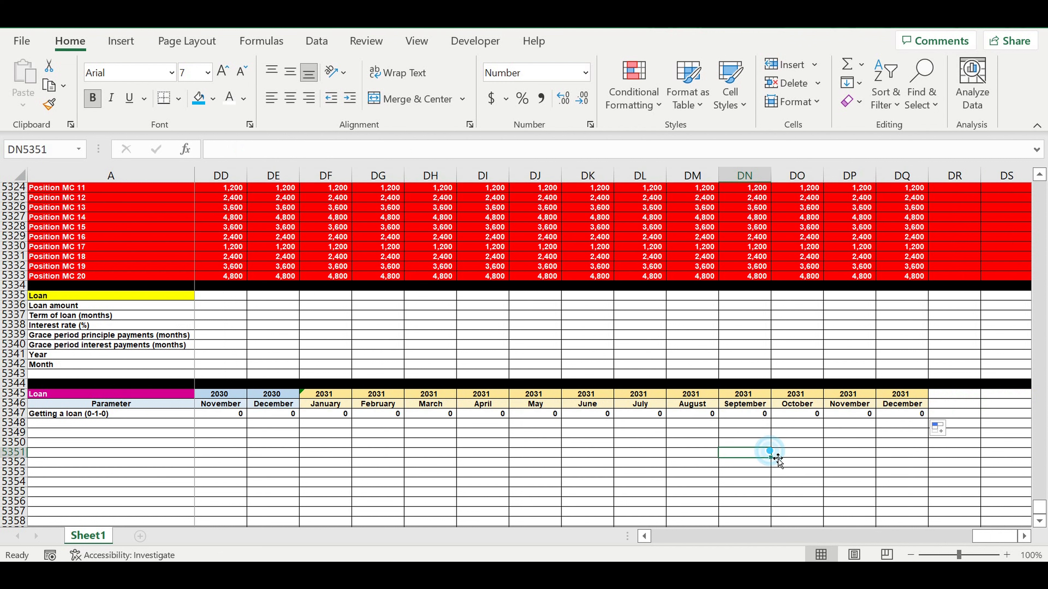
pyautogui.moveTo(1000, 534); pyautogui.dragTo(515, 534)
# Step: Enter the row label "Loan ($/month)" in A5348
pyautogui.click(111, 416)
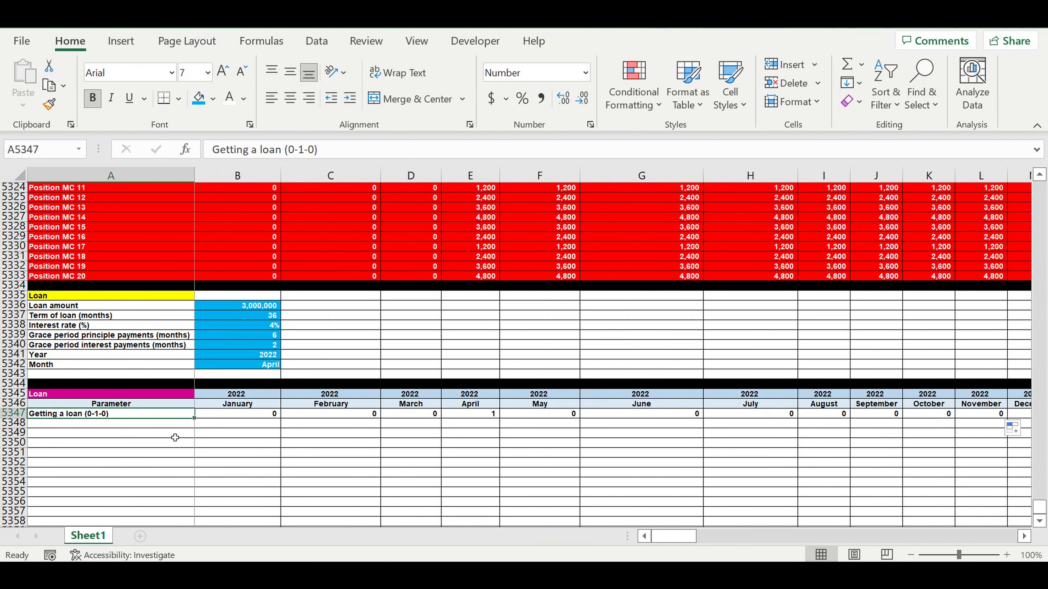
pyautogui.moveTo(194, 418); pyautogui.dragTo(163, 432)
pyautogui.click(124, 423)
pyautogui.click(342, 147)
pyautogui.moveTo(243, 149); pyautogui.dragTo(124, 139)
pyautogui.write('Loan')
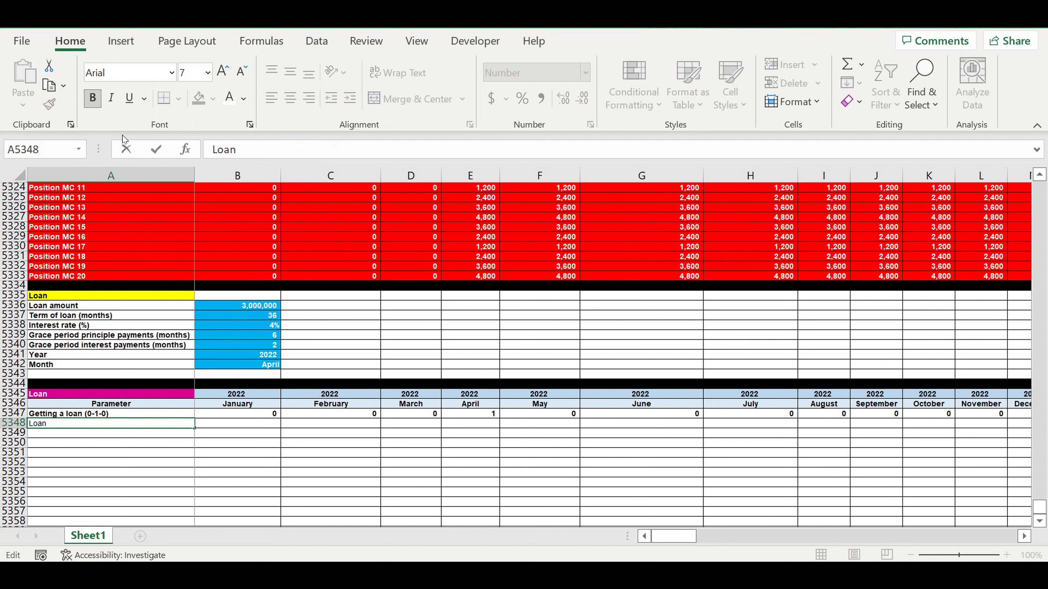
pyautogui.write(' ($/month)')
pyautogui.press('Return')
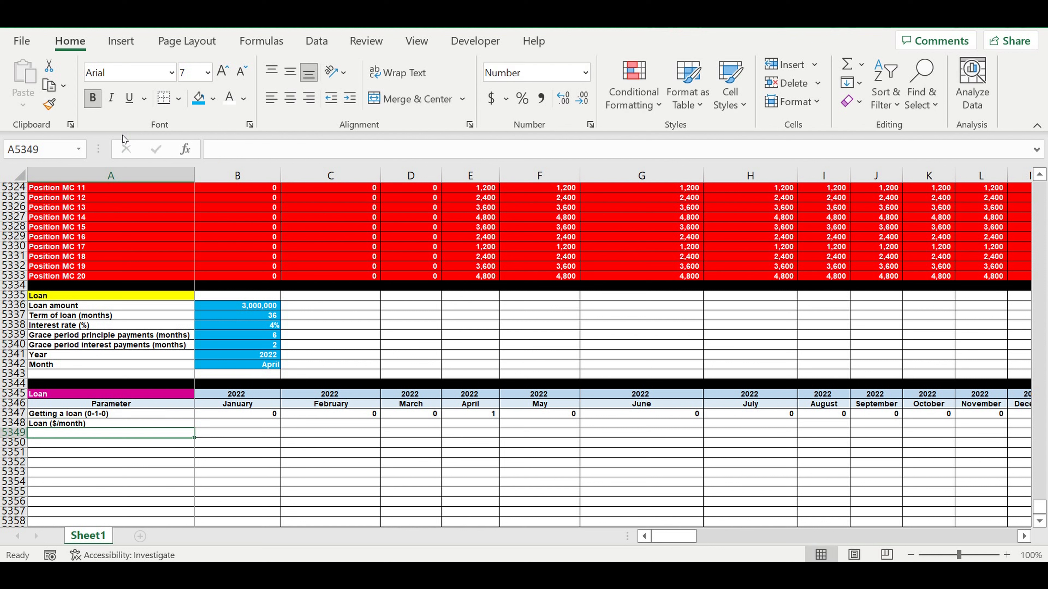
# Step: Set B5348 to =B5347*$B$5336, multiplying the loan flag by the absolute loan amount
pyautogui.click(252, 425)
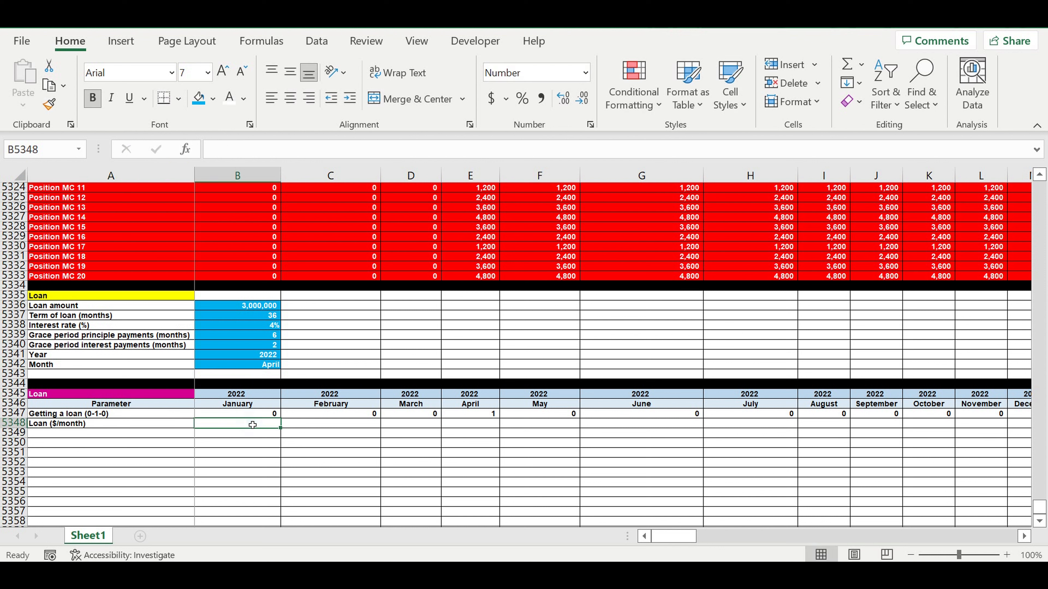
pyautogui.write('=')
pyautogui.click(250, 414)
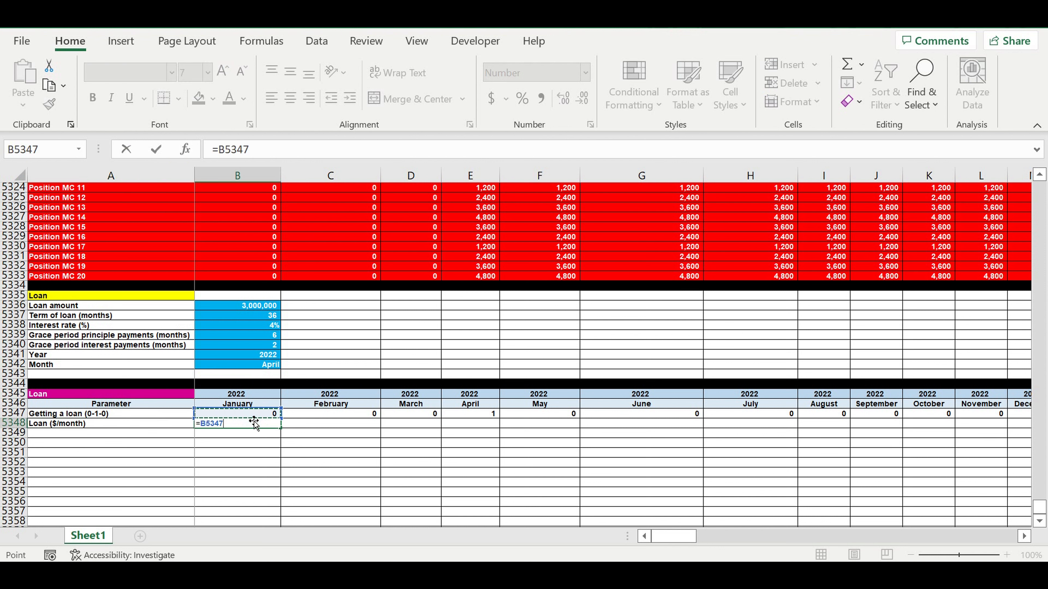
pyautogui.write('*')
pyautogui.click(248, 307)
pyautogui.click(256, 150)
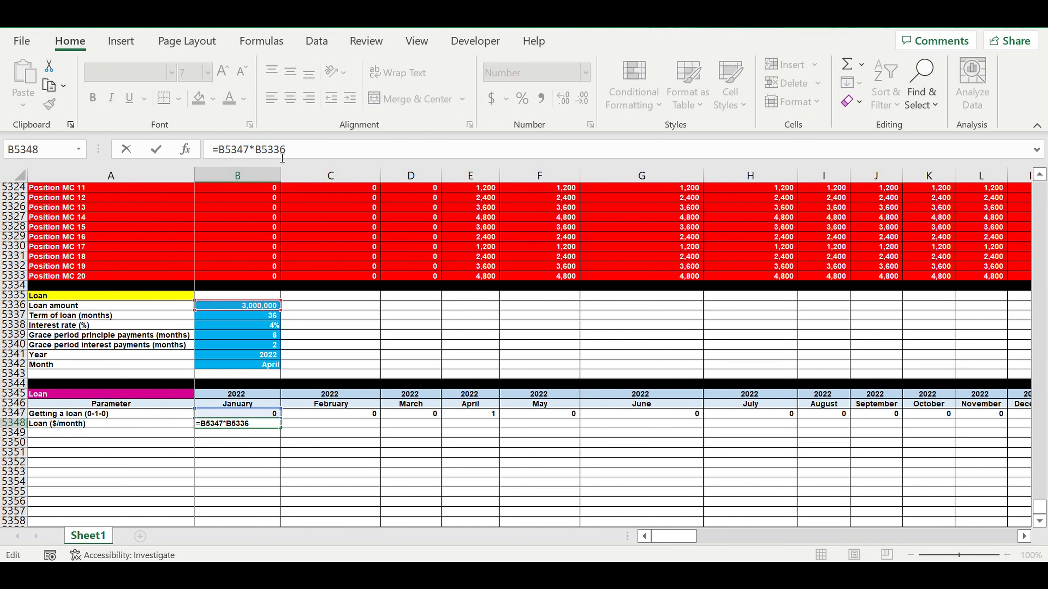
pyautogui.write('$')
pyautogui.press('Right')
pyautogui.write('$')
pyautogui.press('Return')
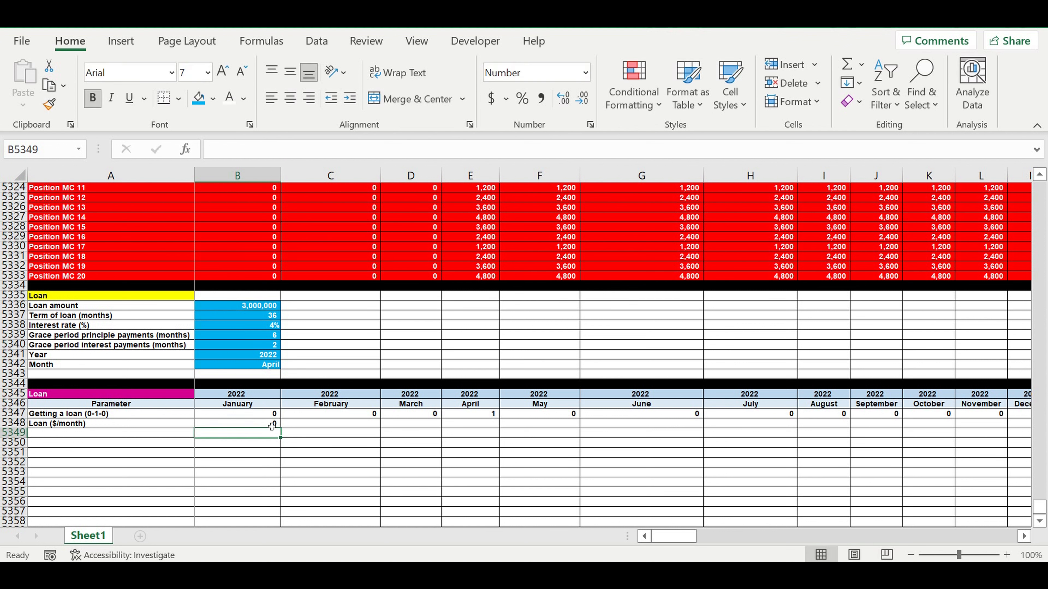
# Step: Copy the B5348 loan formula across row 5348 through the December 2031 column
pyautogui.click(269, 425)
pyautogui.moveTo(287, 432); pyautogui.dragTo(793, 429)
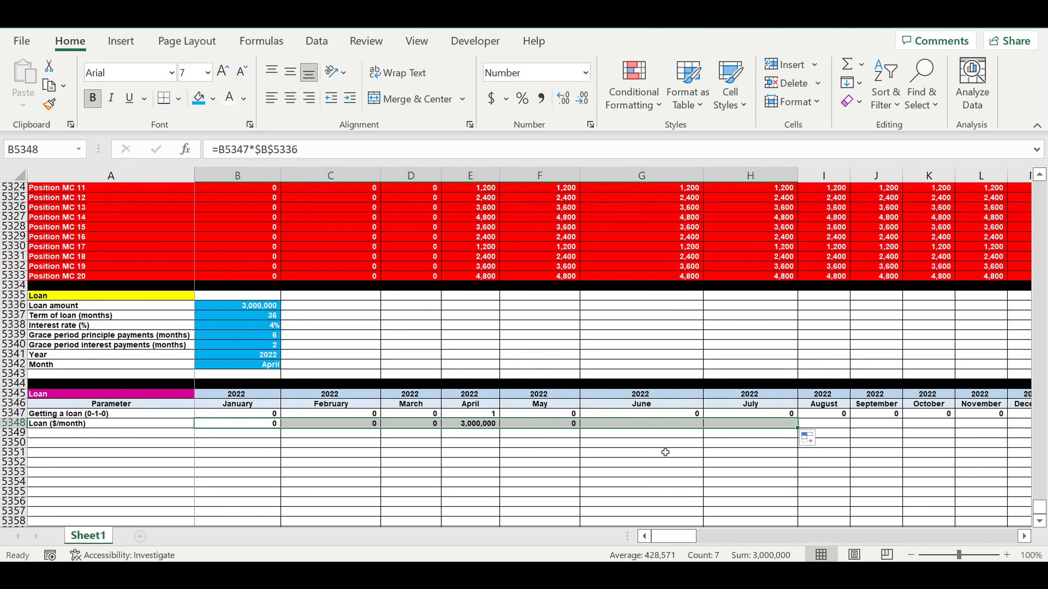
pyautogui.click(662, 450)
pyautogui.click(481, 424)
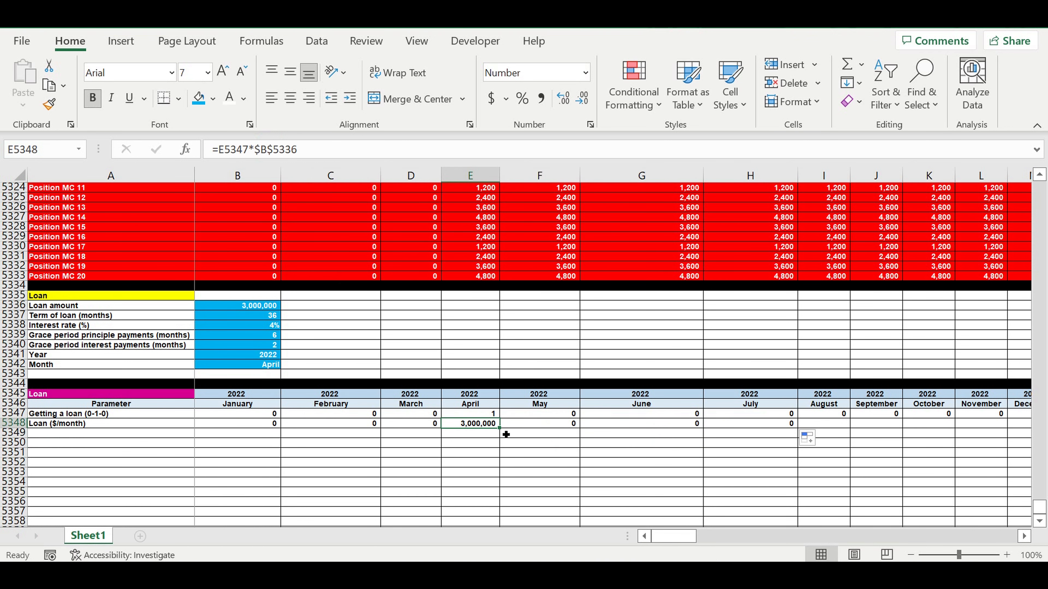
pyautogui.moveTo(504, 432); pyautogui.dragTo(945, 470)
pyautogui.click(871, 464)
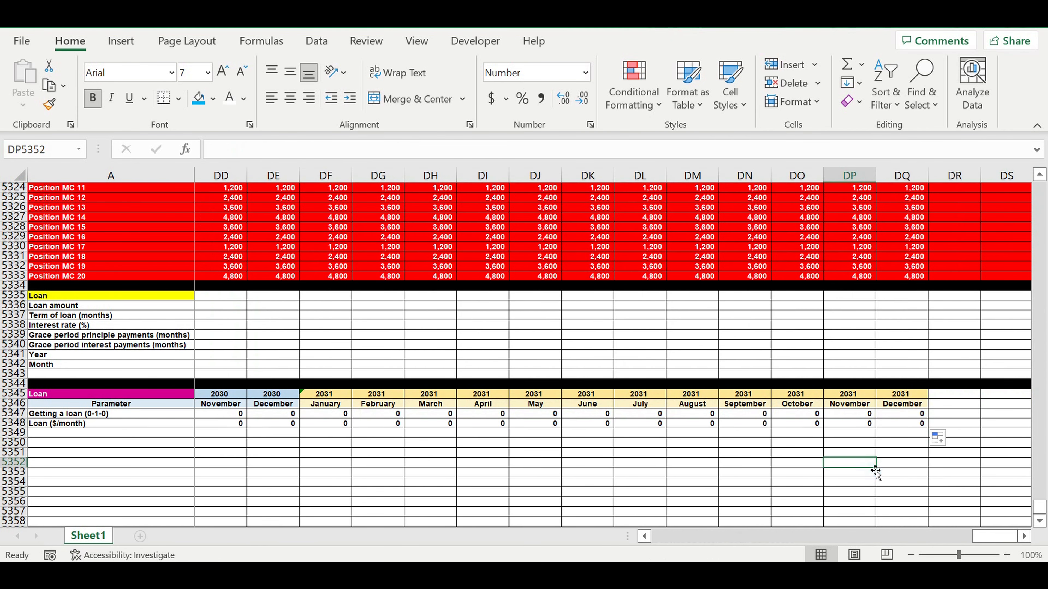
# Step: Review the loan flag and loan amount rows against the loan term input
pyautogui.moveTo(994, 537); pyautogui.dragTo(604, 514)
pyautogui.click(655, 474)
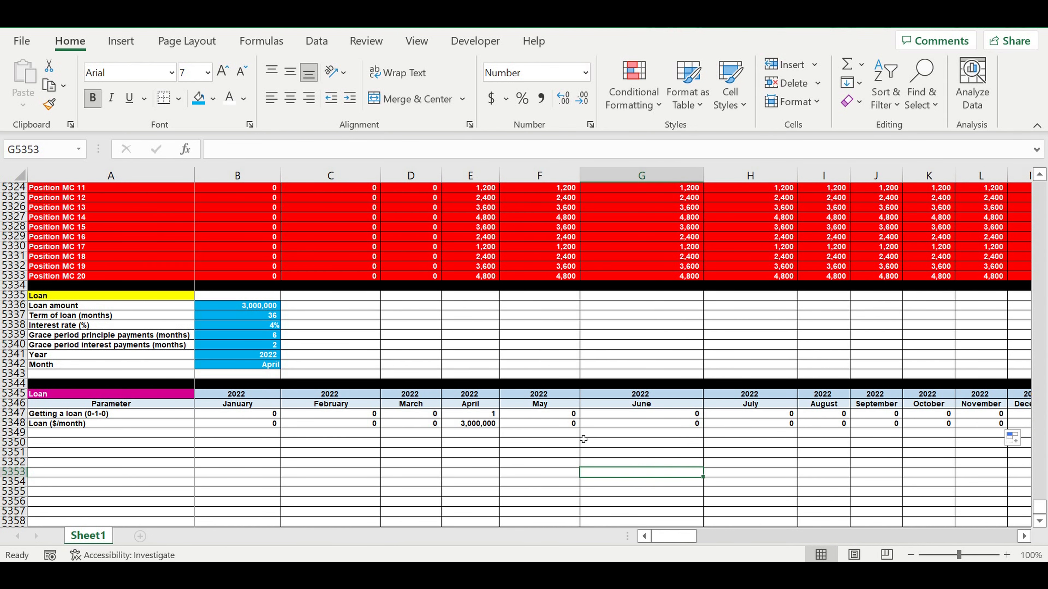
pyautogui.click(538, 434)
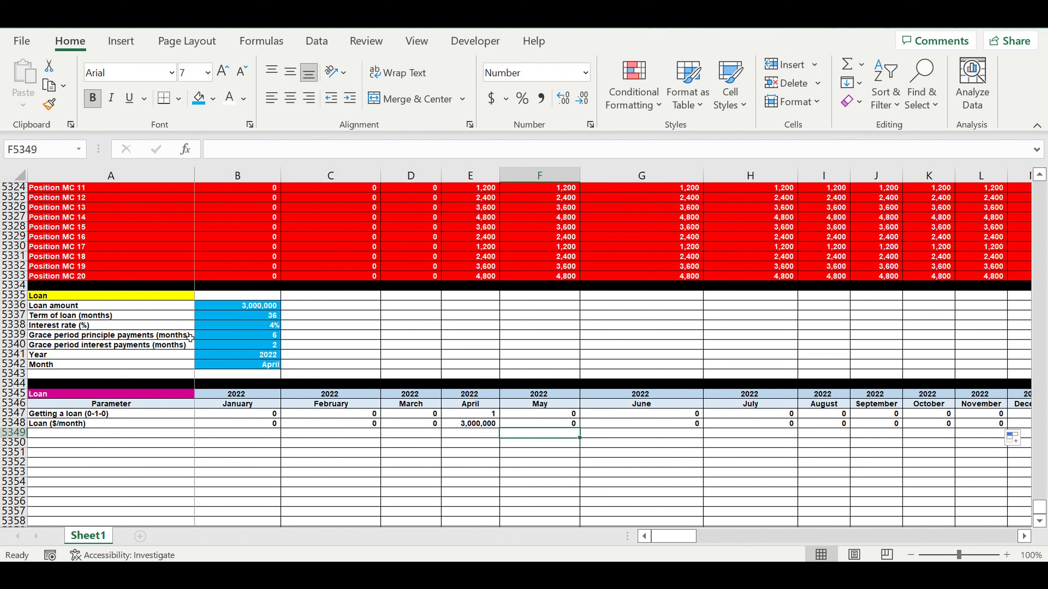
pyautogui.click(48, 316)
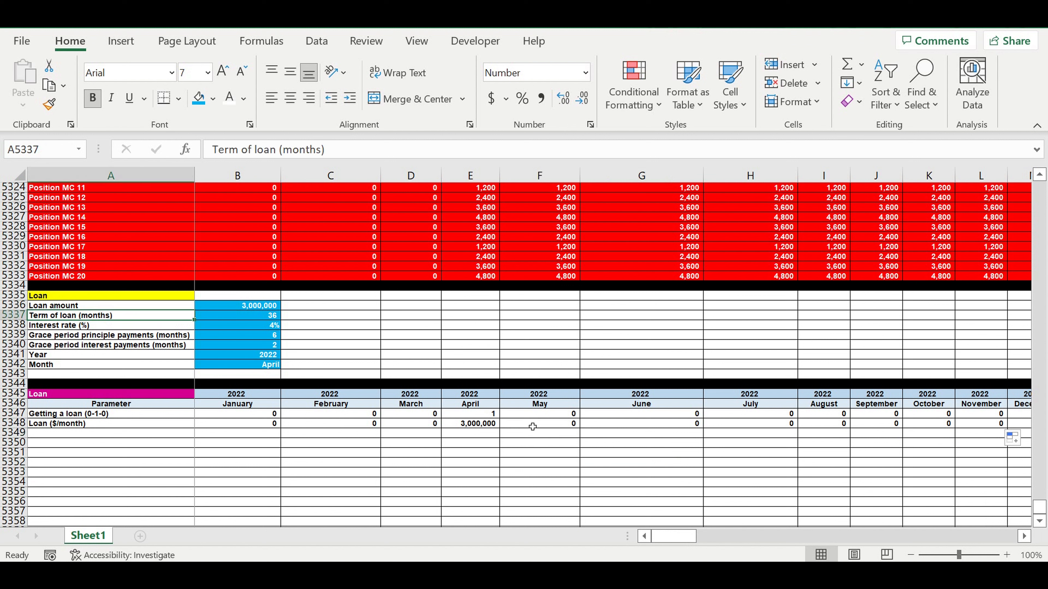
pyautogui.click(540, 437)
pyautogui.moveTo(478, 417); pyautogui.dragTo(478, 426)
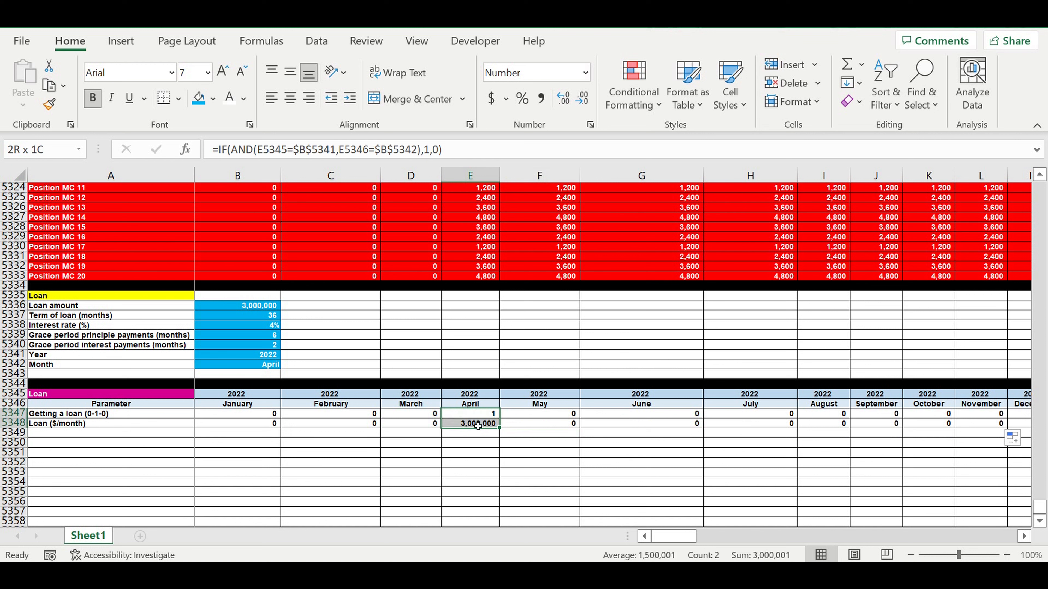
pyautogui.click(544, 435)
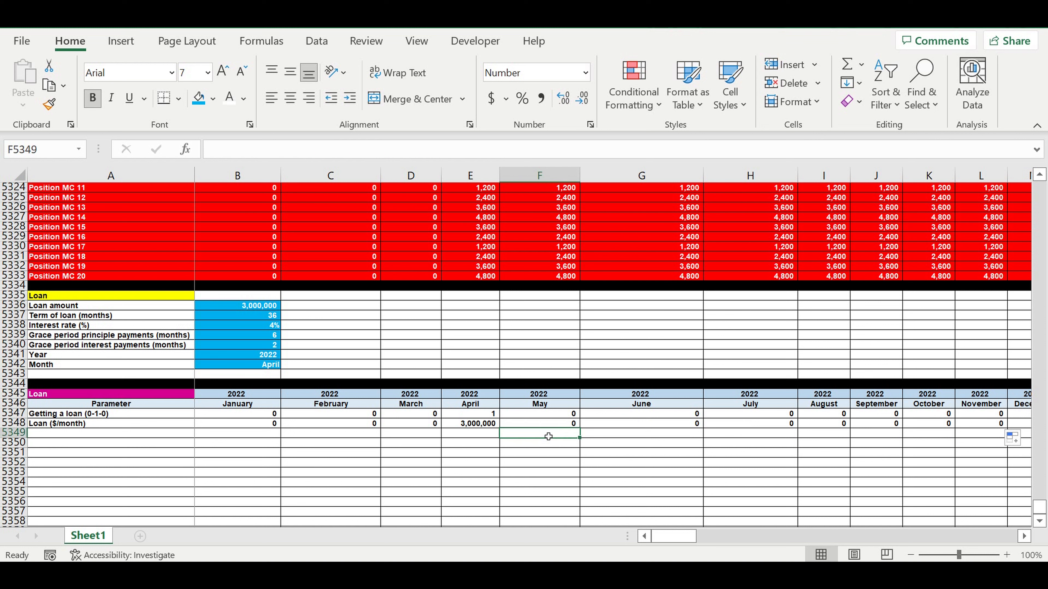
pyautogui.click(654, 436)
pyautogui.click(744, 447)
pyautogui.click(832, 443)
pyautogui.click(881, 442)
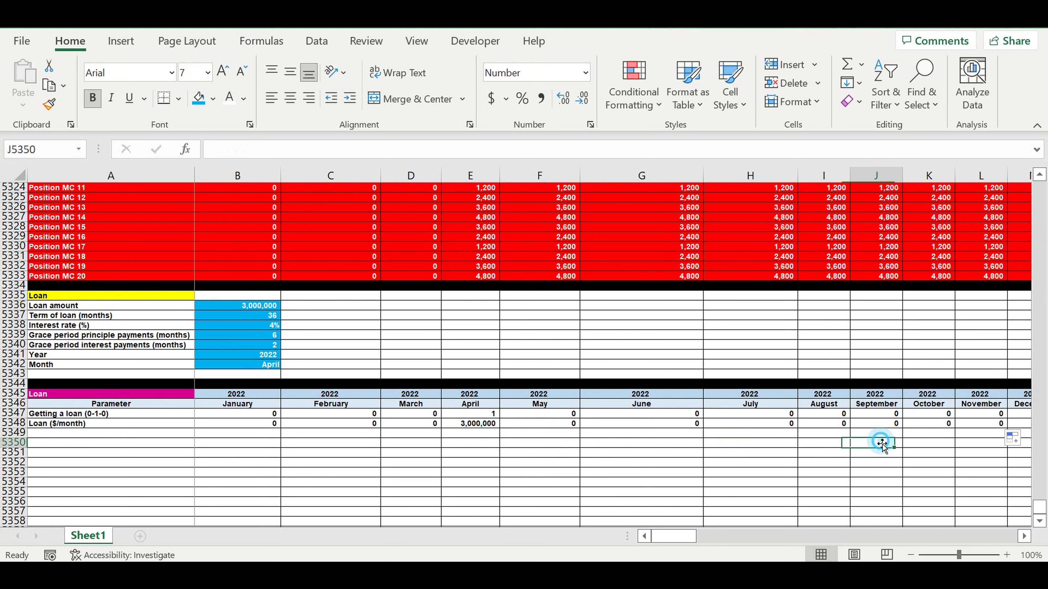
pyautogui.click(261, 316)
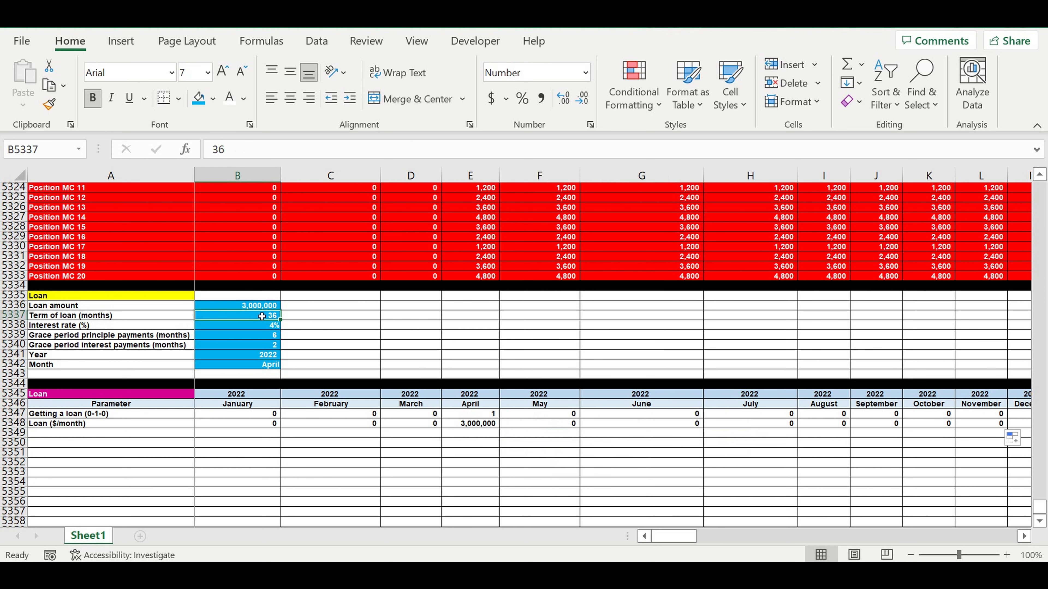
pyautogui.click(446, 435)
pyautogui.click(250, 433)
# Step: Enter the row label "Loan term (0-1-0)" in A5349
pyautogui.click(143, 436)
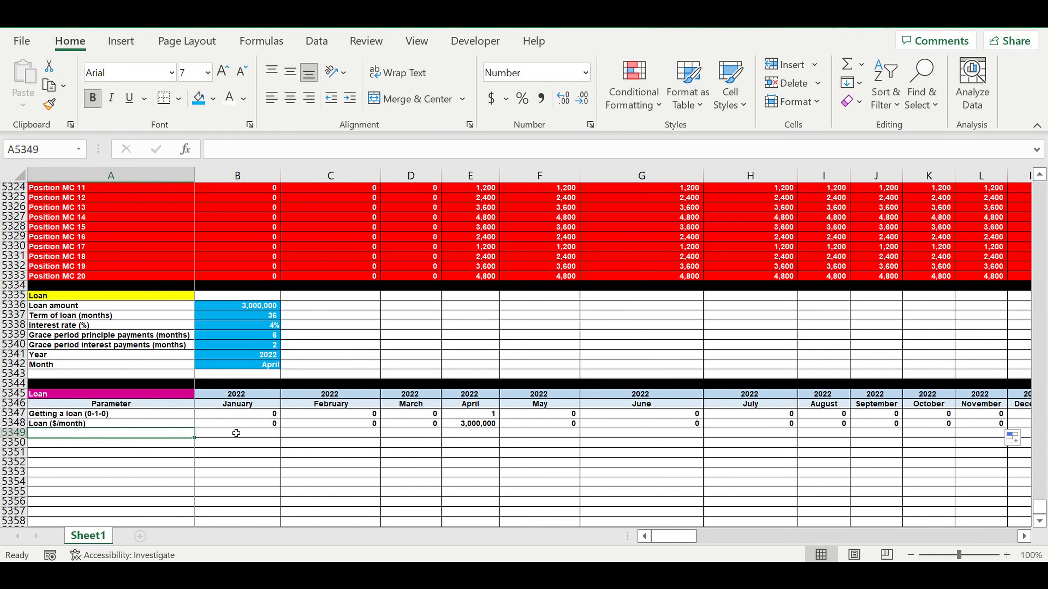
pyautogui.write('Loan term (0-1-2-3-')
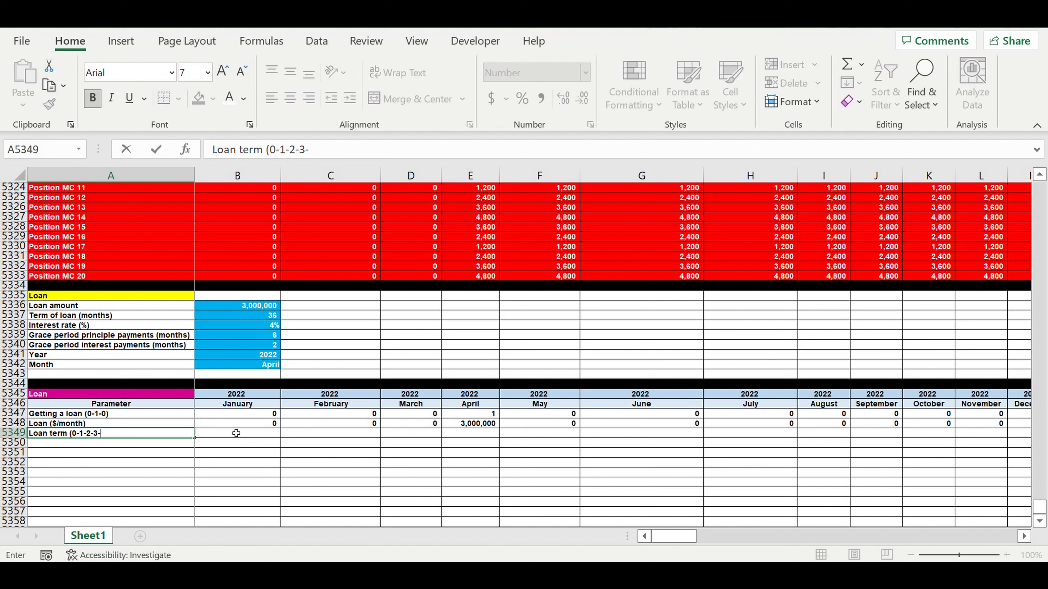
pyautogui.press('Return')
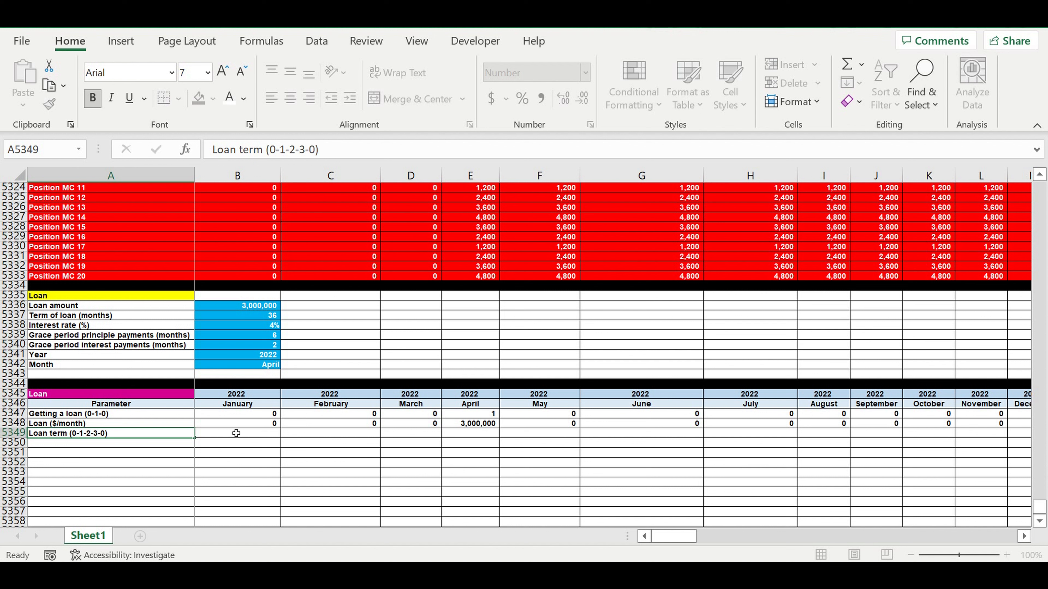
pyautogui.click(120, 433)
pyautogui.moveTo(288, 151); pyautogui.dragTo(327, 155)
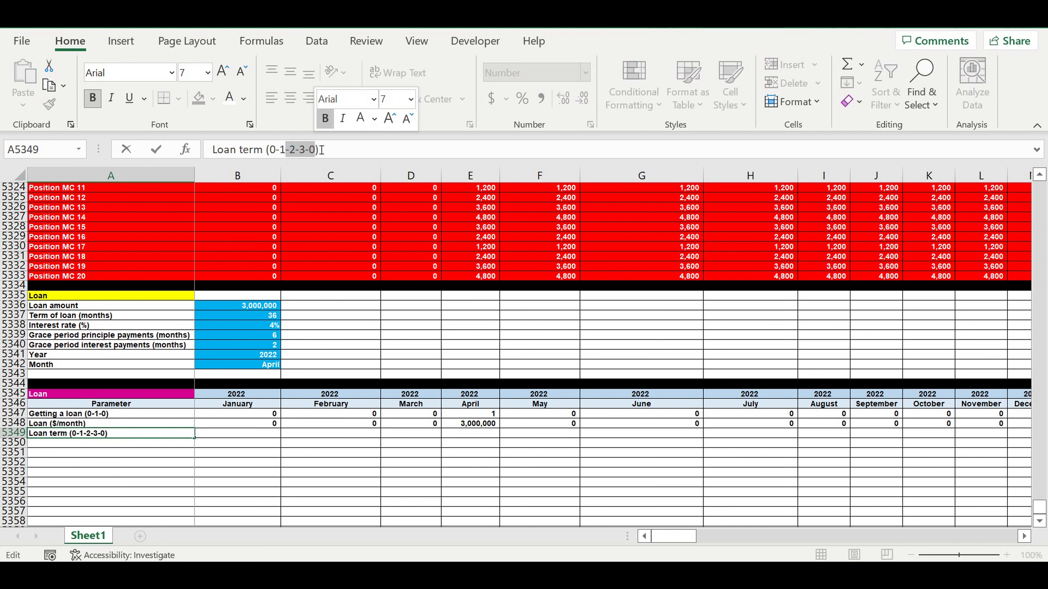
pyautogui.press('BackSpace')
pyautogui.write('0')
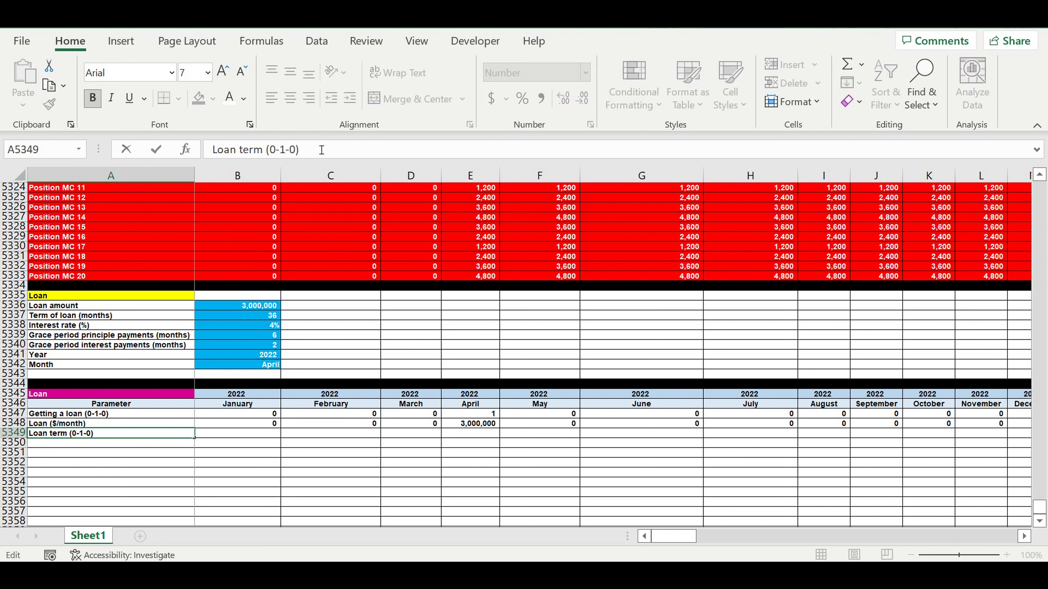
pyautogui.press('Return')
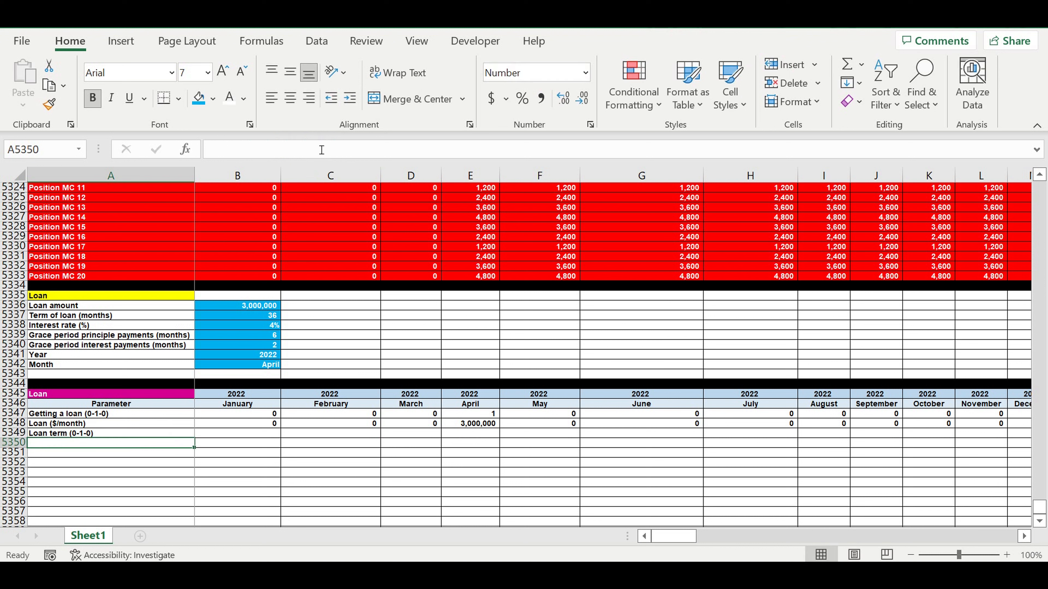
# Step: Set B5349 to 0, enter =B5347 in C5349 and copy it across row 5349
pyautogui.click(265, 435)
pyautogui.write('0')
pyautogui.click(319, 435)
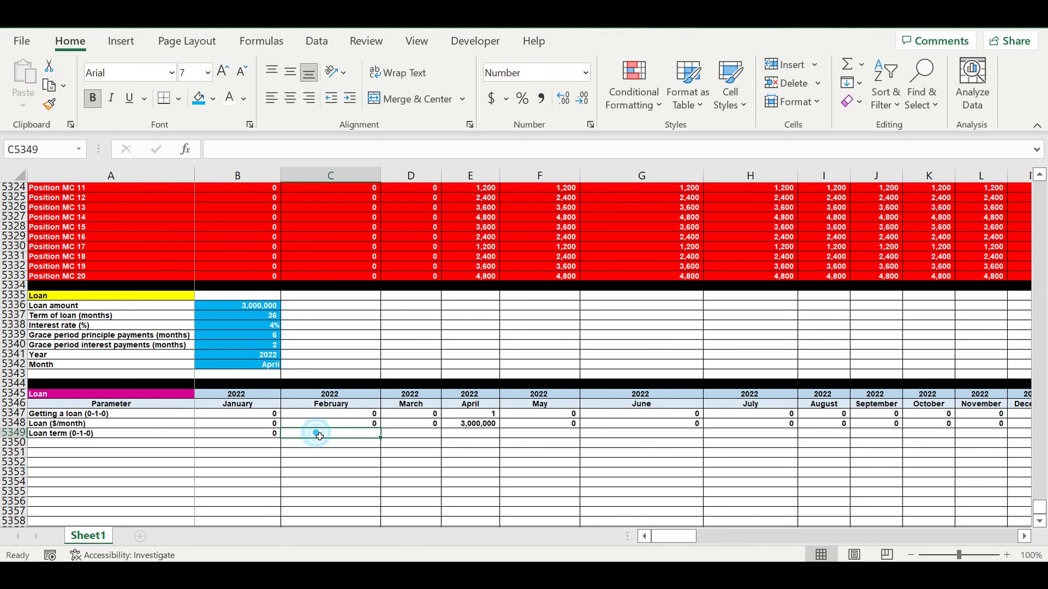
pyautogui.write('=')
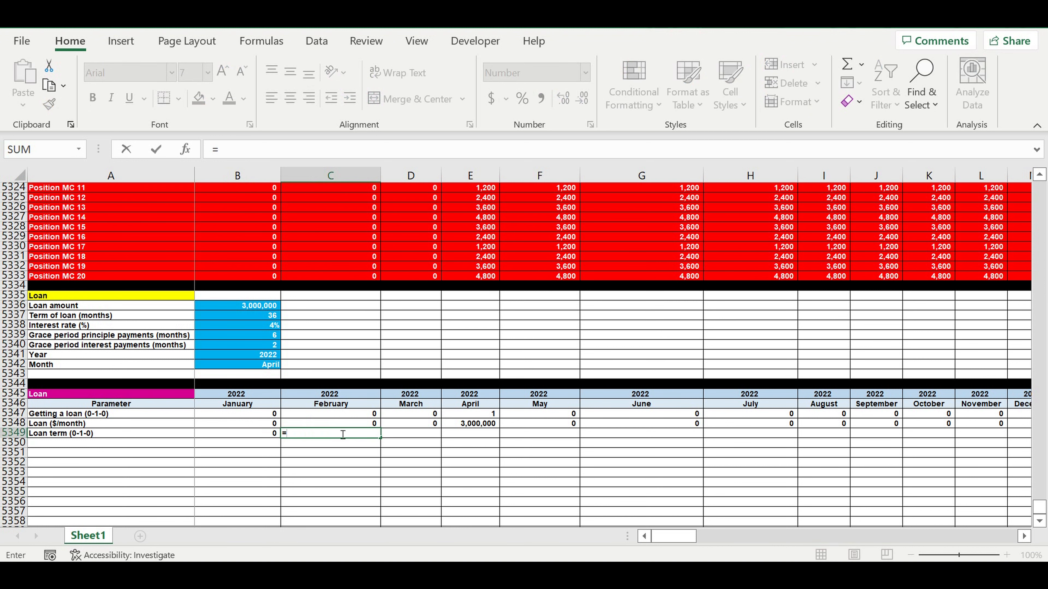
pyautogui.click(255, 415)
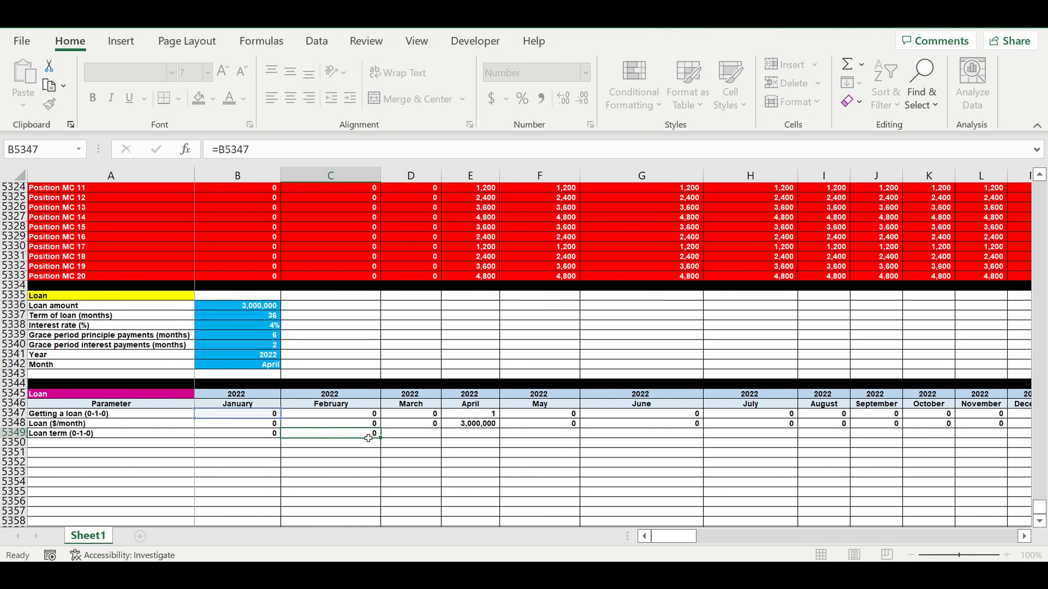
pyautogui.hotkey('ctrl', 'Return')
pyautogui.moveTo(379, 439); pyautogui.dragTo(939, 459)
pyautogui.moveTo(997, 536); pyautogui.dragTo(526, 537)
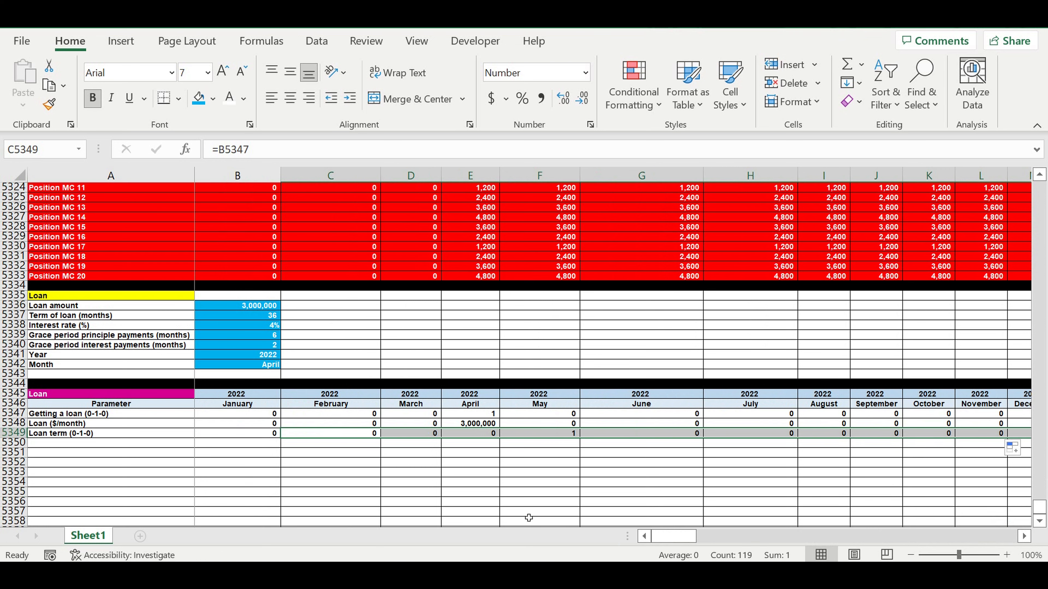
# Step: Copy the A5349 label down to A5350 and change it to "Loan term (0-1-2-3-4-0)"
pyautogui.click(567, 435)
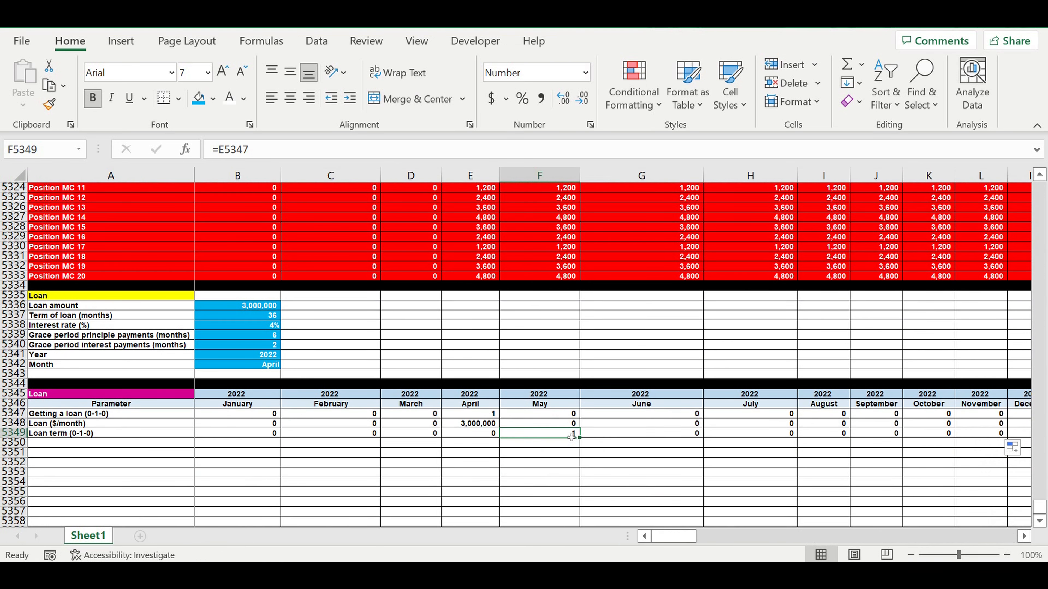
pyautogui.moveTo(571, 447); pyautogui.dragTo(903, 449)
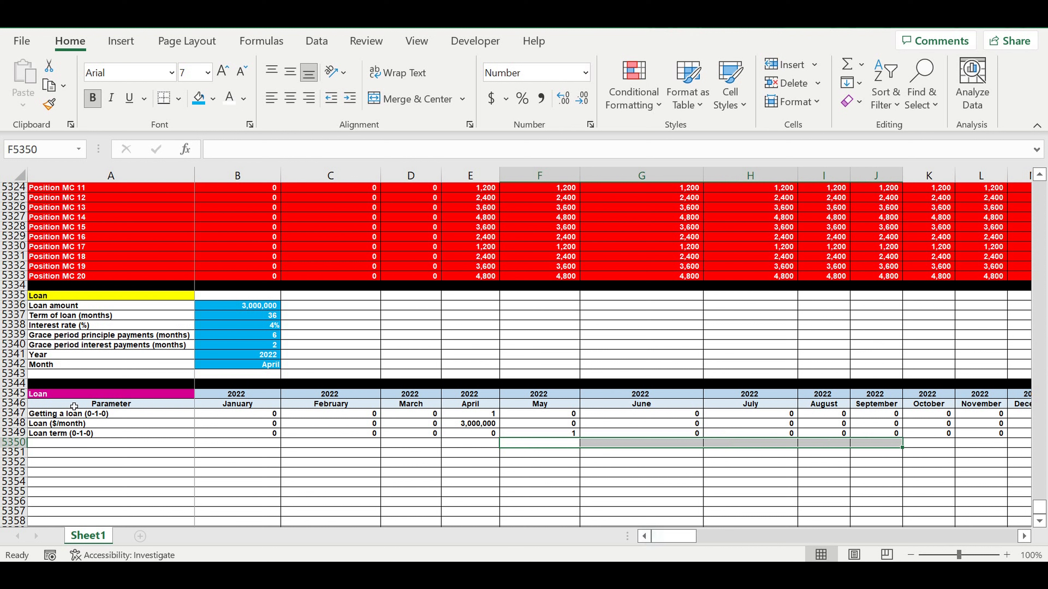
pyautogui.click(71, 448)
pyautogui.click(95, 434)
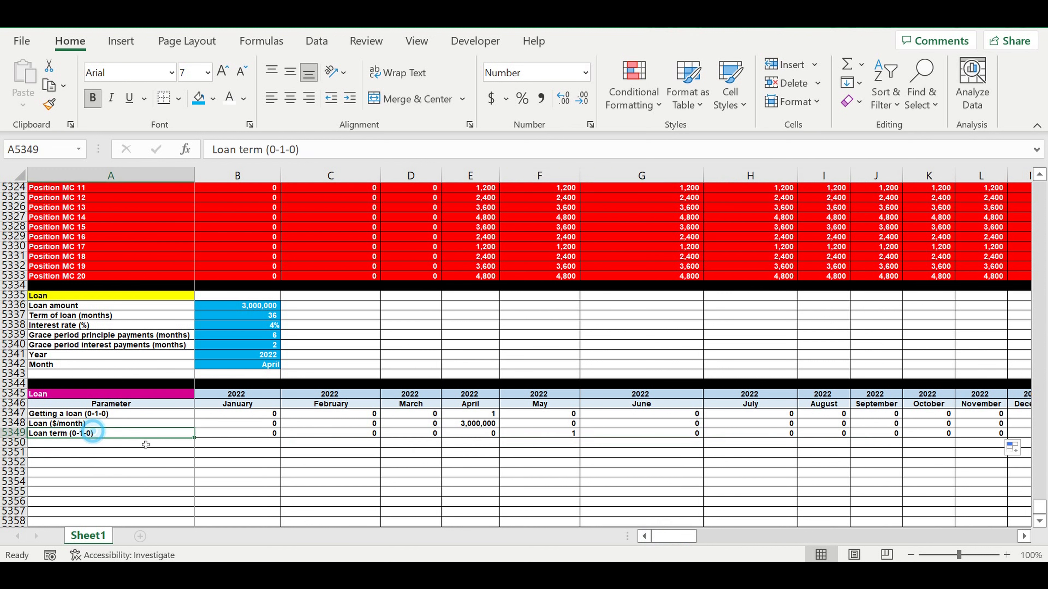
pyautogui.moveTo(197, 446); pyautogui.dragTo(198, 448)
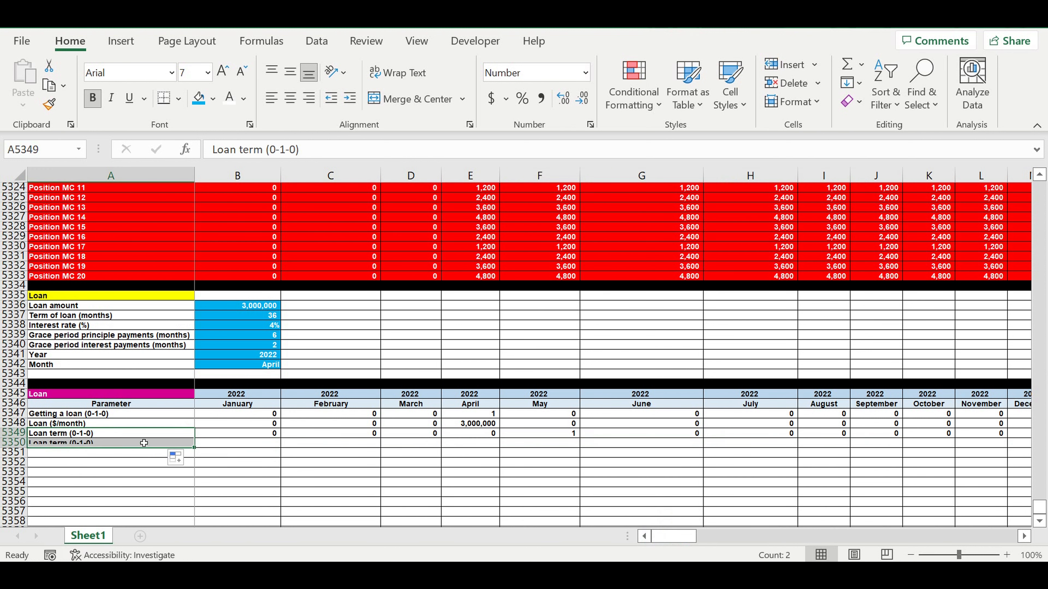
pyautogui.click(130, 444)
pyautogui.click(296, 150)
pyautogui.write('2-3-4')
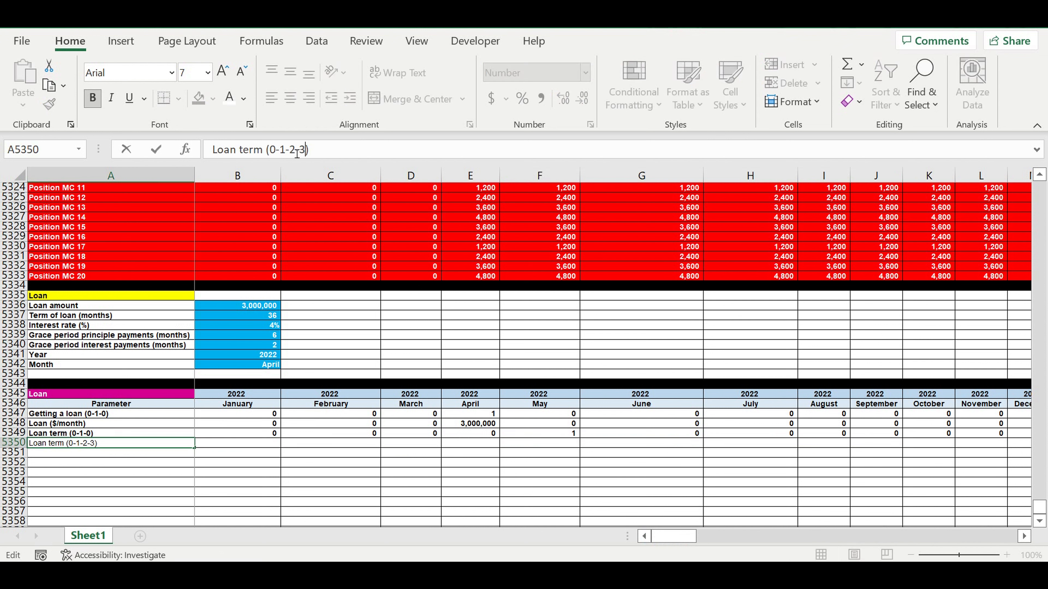
pyautogui.write('-0')
pyautogui.press('Return')
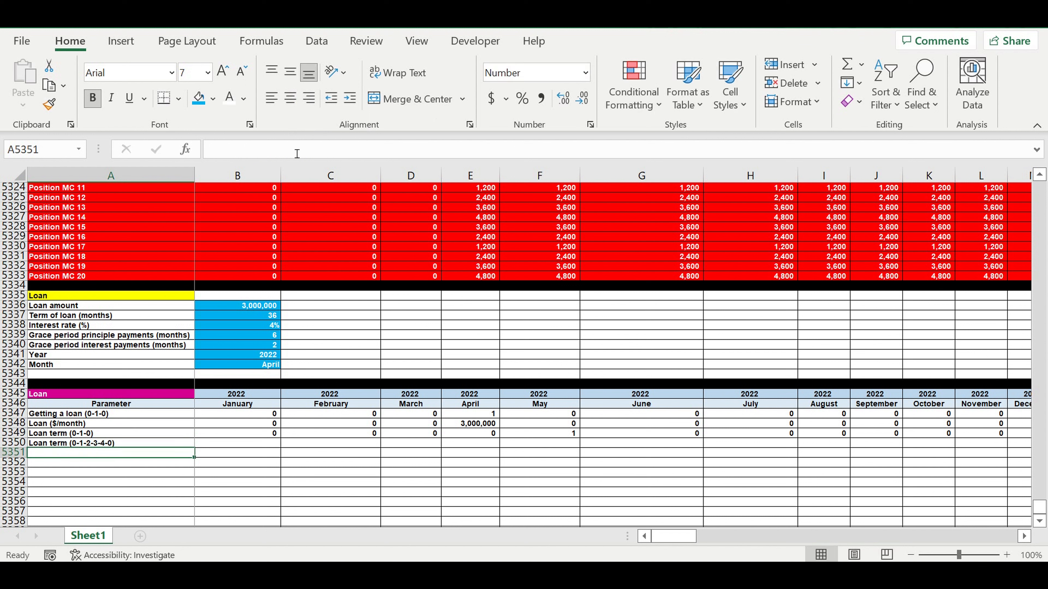
# Step: Set B5350 to =B5349
pyautogui.click(263, 444)
pyautogui.write('=')
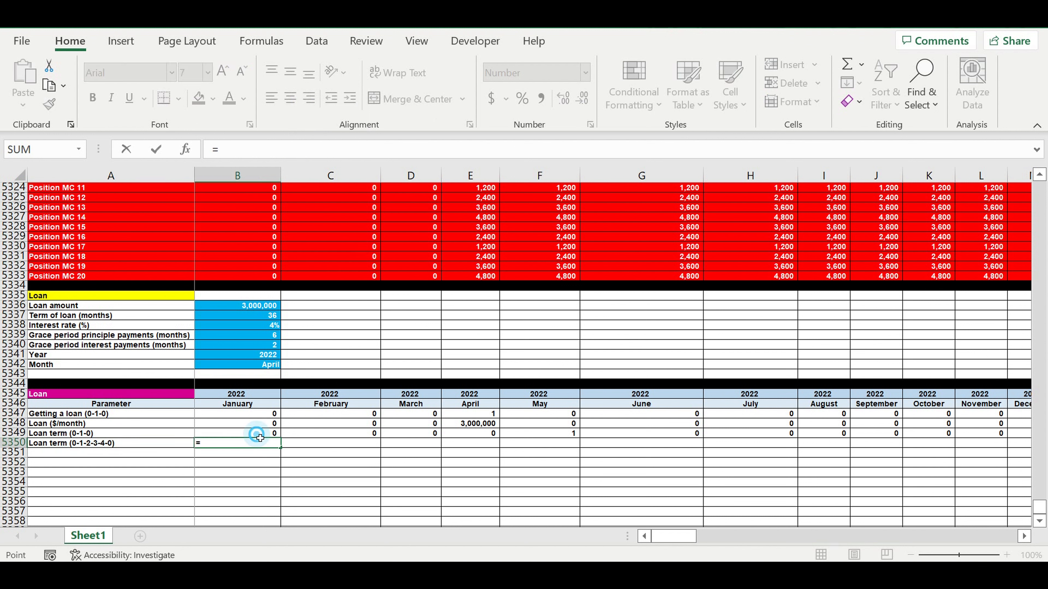
pyautogui.click(254, 433)
pyautogui.press('Return')
# Step: Start a formula in C5350 returning 0 when both B5350 and C5349 equal 0
pyautogui.click(330, 444)
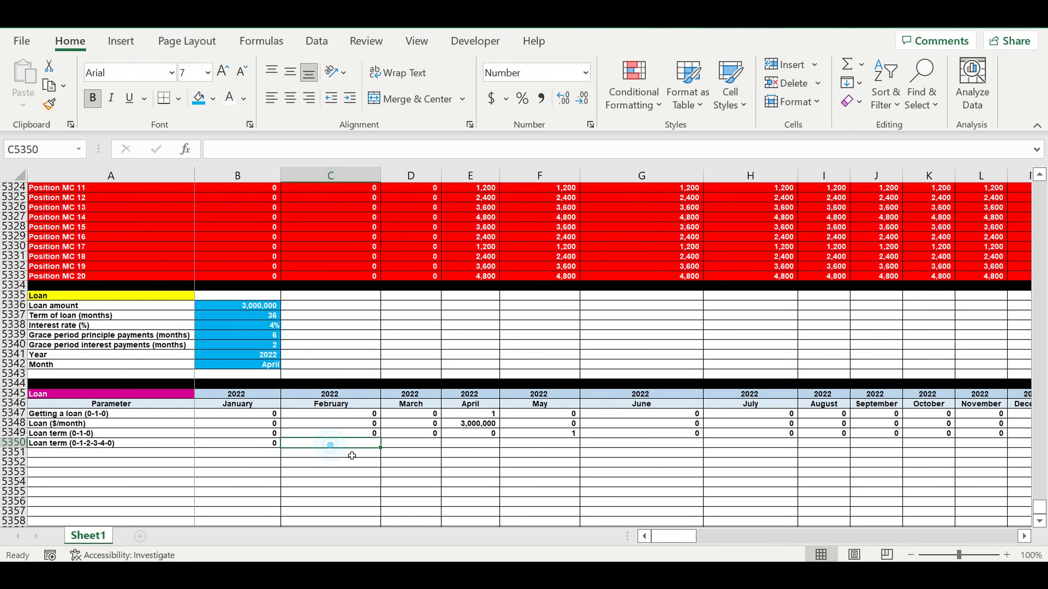
pyautogui.write('=')
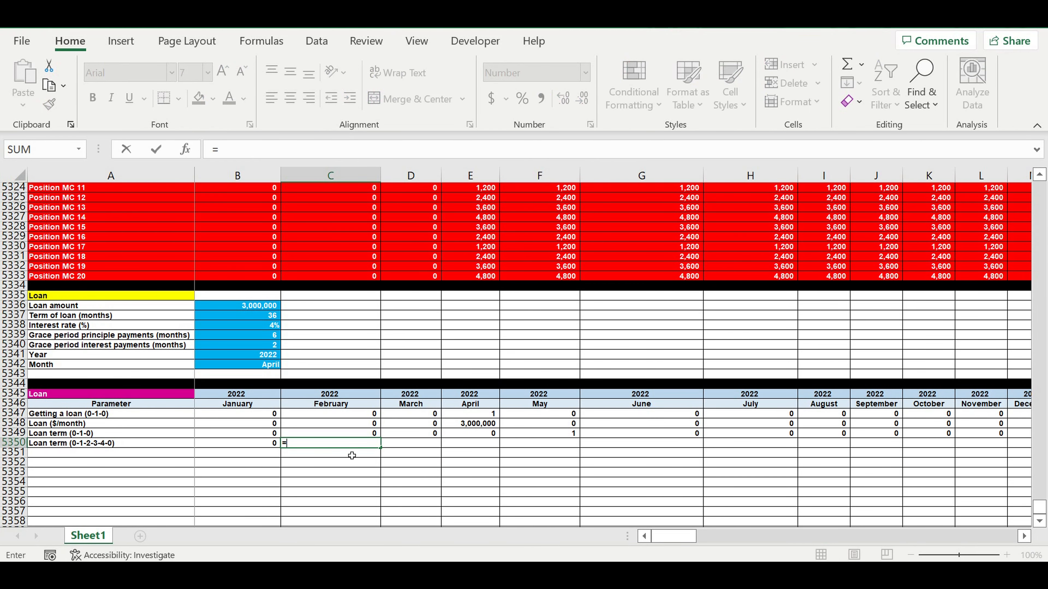
pyautogui.write('if(and(')
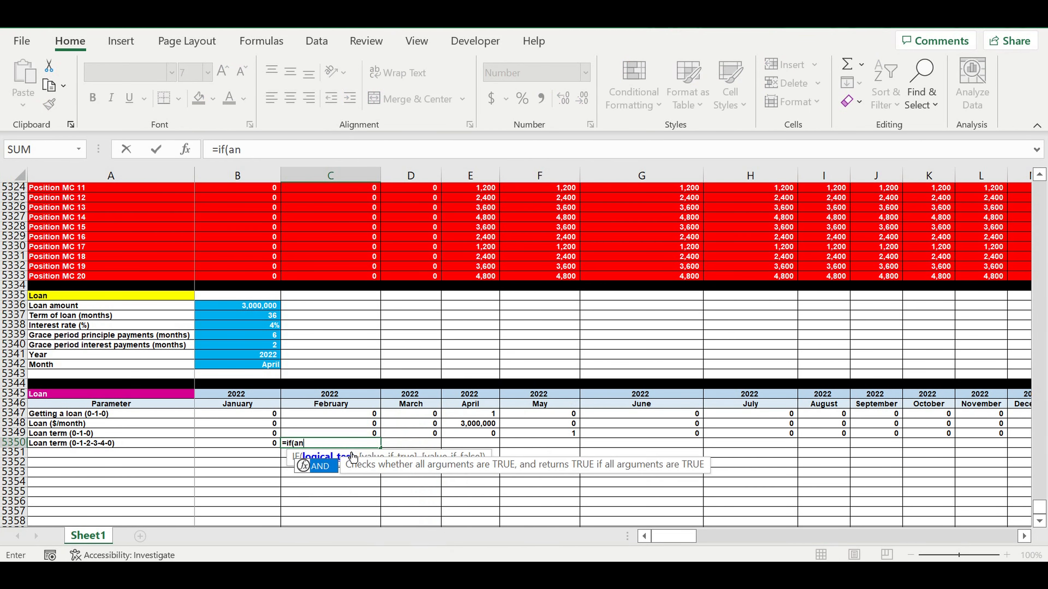
pyautogui.click(256, 446)
pyautogui.write('=0')
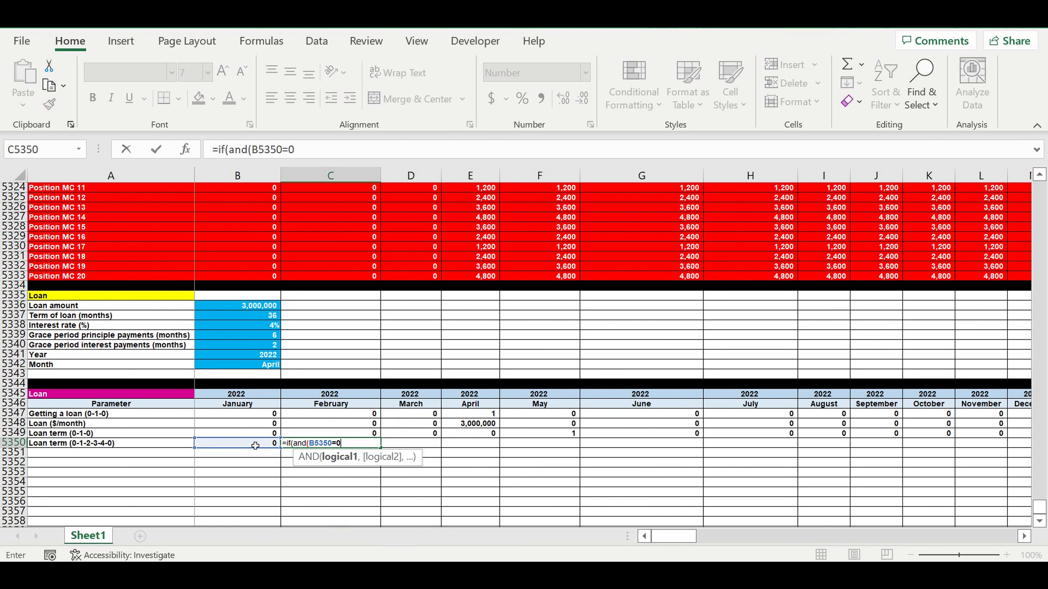
pyautogui.write(',')
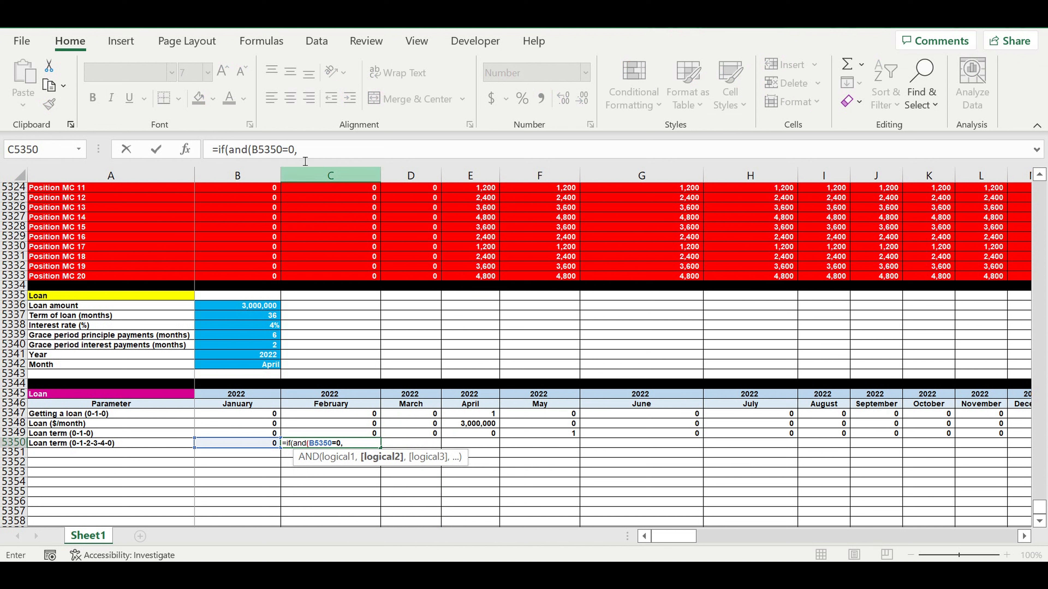
pyautogui.click(358, 434)
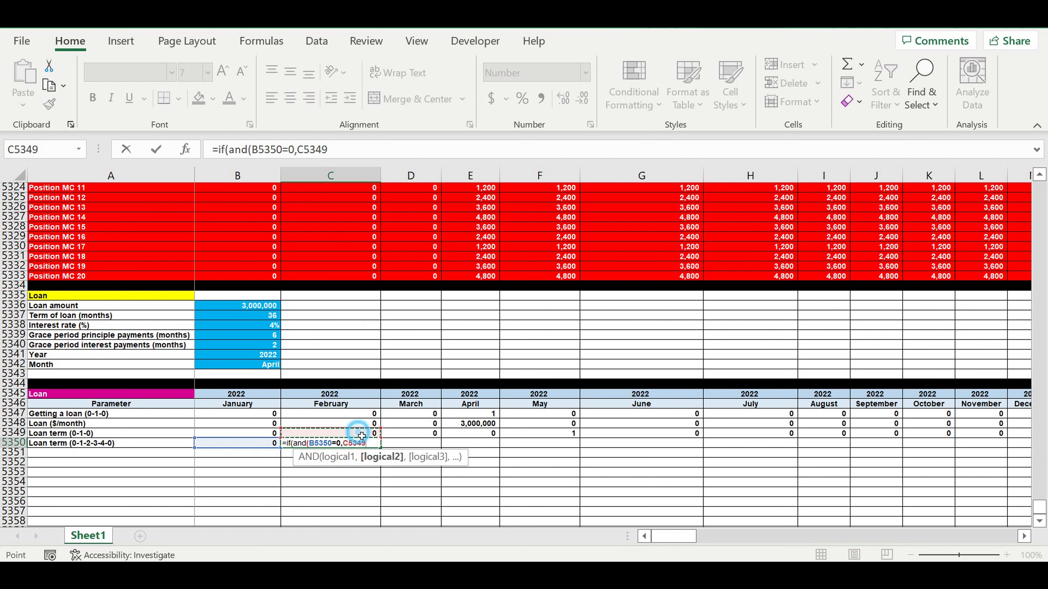
pyautogui.write('=0')
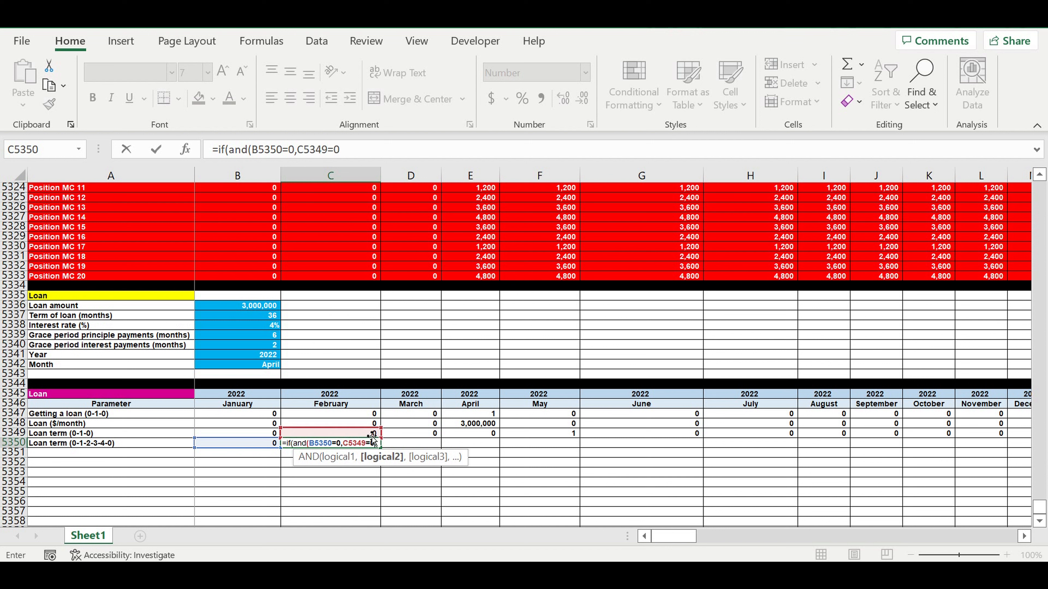
pyautogui.write('),0,')
# Step: Copy that IF(AND(...)) part and reuse it as a nested IF returning 1 when B5350 is 0 and C5349 is greater than 0
pyautogui.moveTo(380, 157); pyautogui.dragTo(217, 149)
pyautogui.hotkey('ctrl', 'c')
pyautogui.click(384, 156)
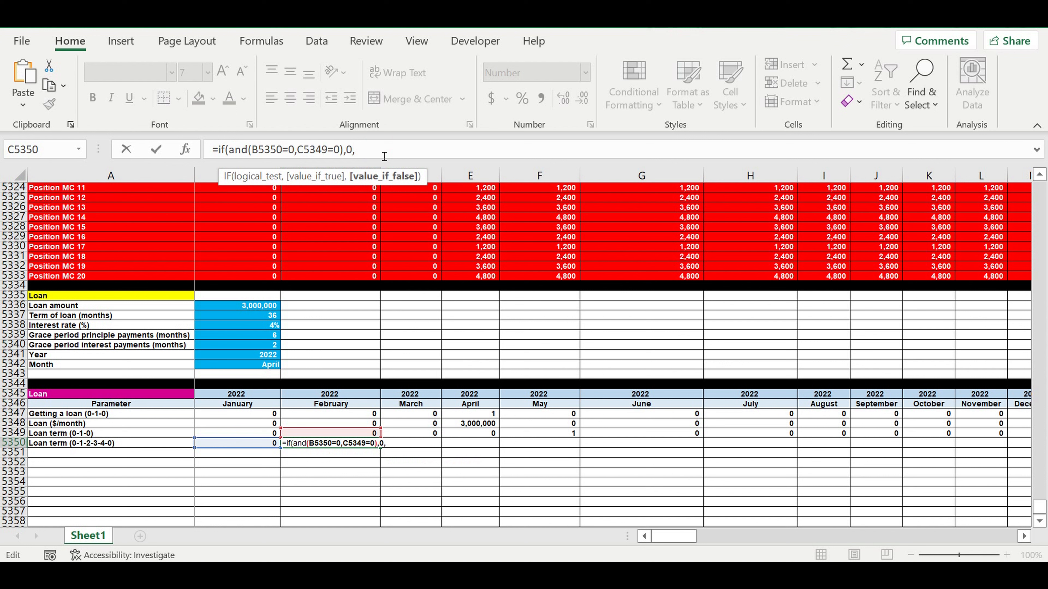
pyautogui.hotkey('ctrl', 'v')
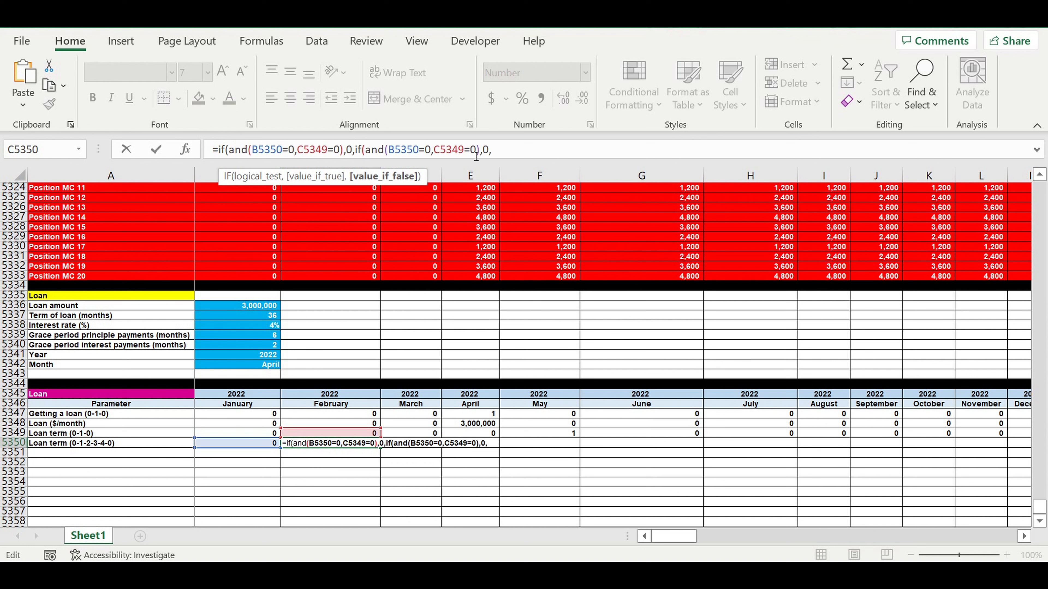
pyautogui.moveTo(464, 150); pyautogui.dragTo(472, 154)
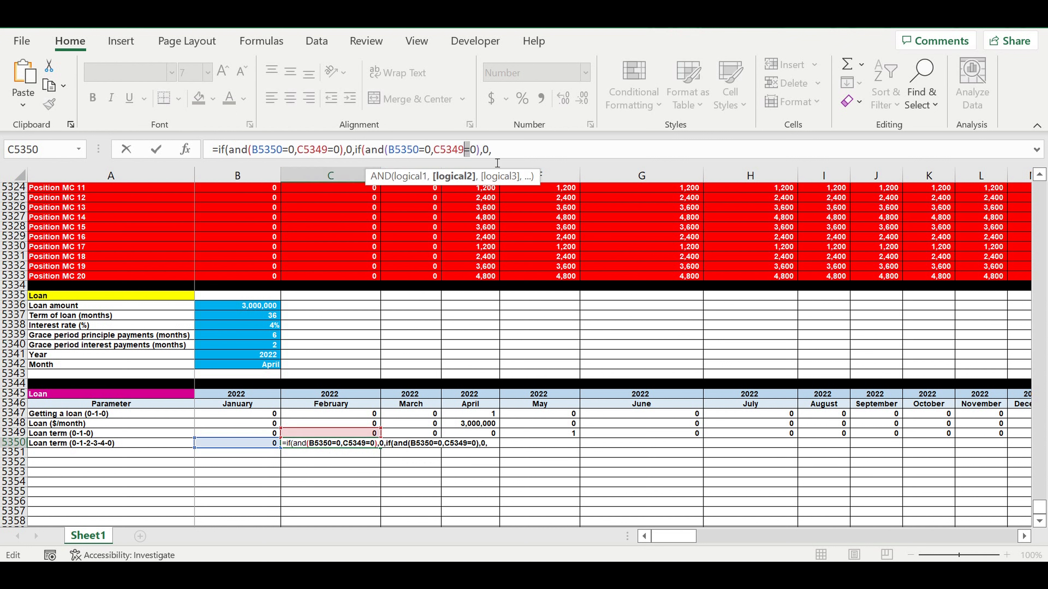
pyautogui.write('>')
pyautogui.doubleClick(486, 150)
pyautogui.write('1')
pyautogui.click(523, 154)
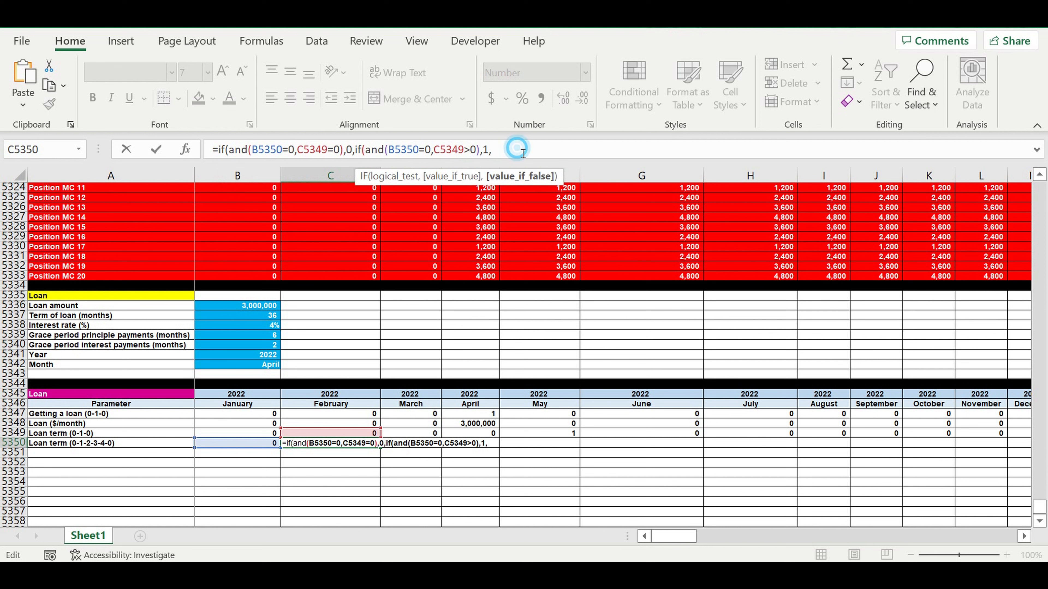
# Step: Add a third nested IF returning B5350+1 while B5350 is above 0 and below $B$5337, otherwise 0, and confirm the formula
pyautogui.write('if')
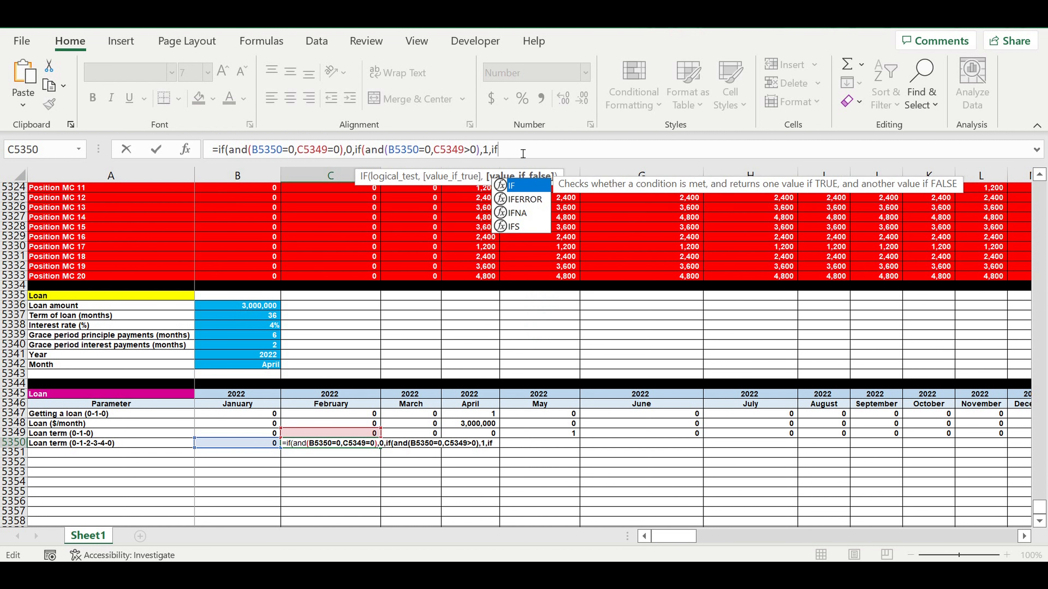
pyautogui.write('(and(')
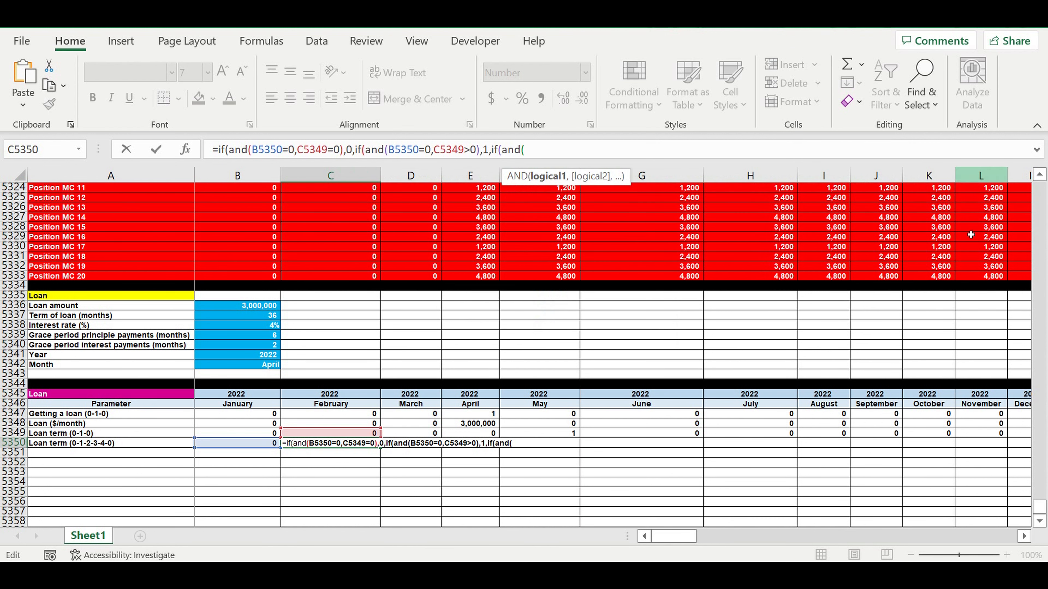
pyautogui.click(255, 446)
pyautogui.write('>0')
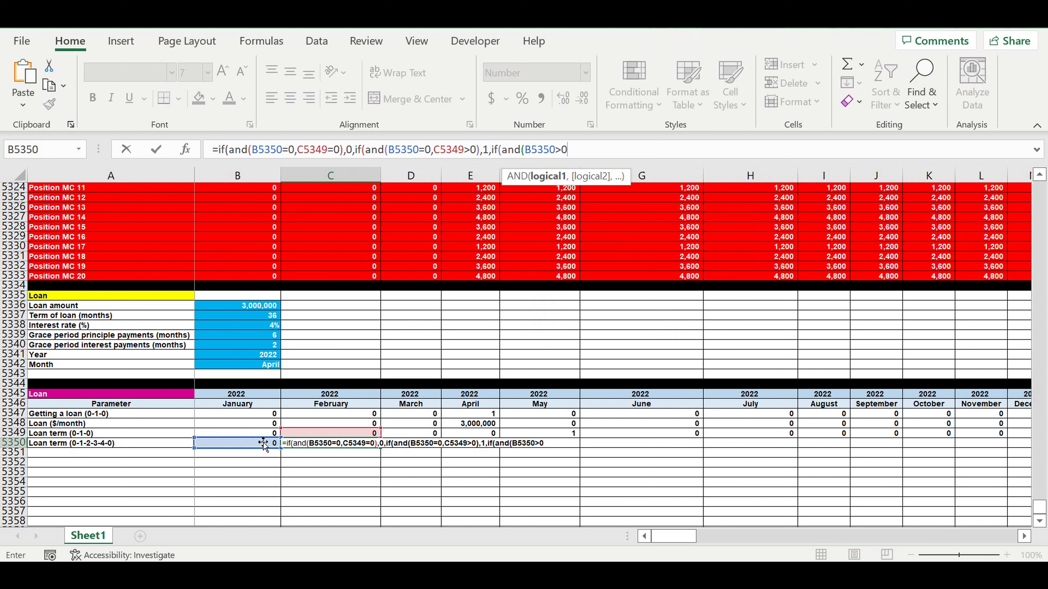
pyautogui.write(',')
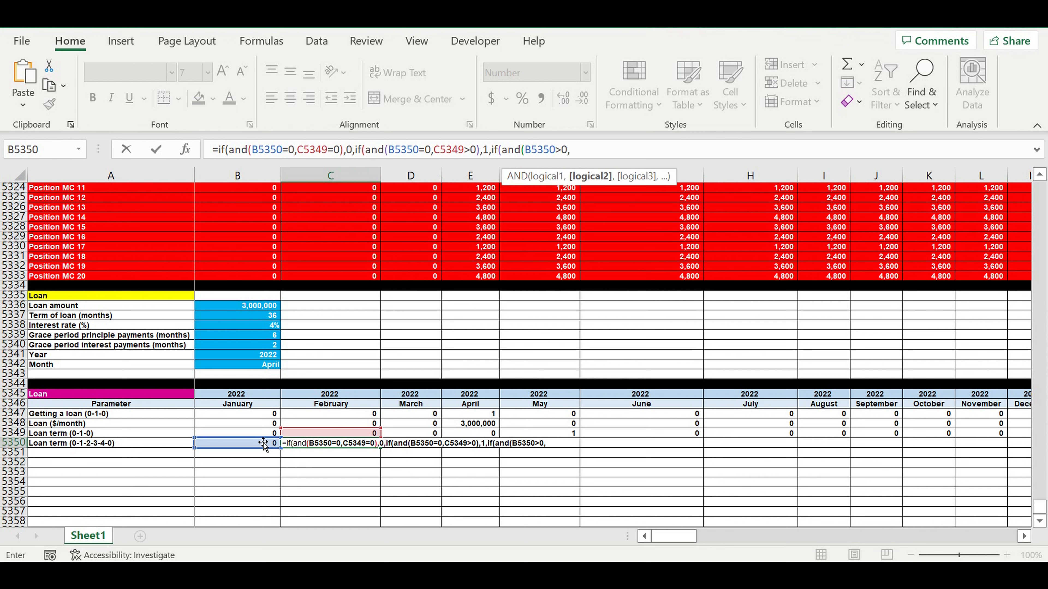
pyautogui.click(251, 446)
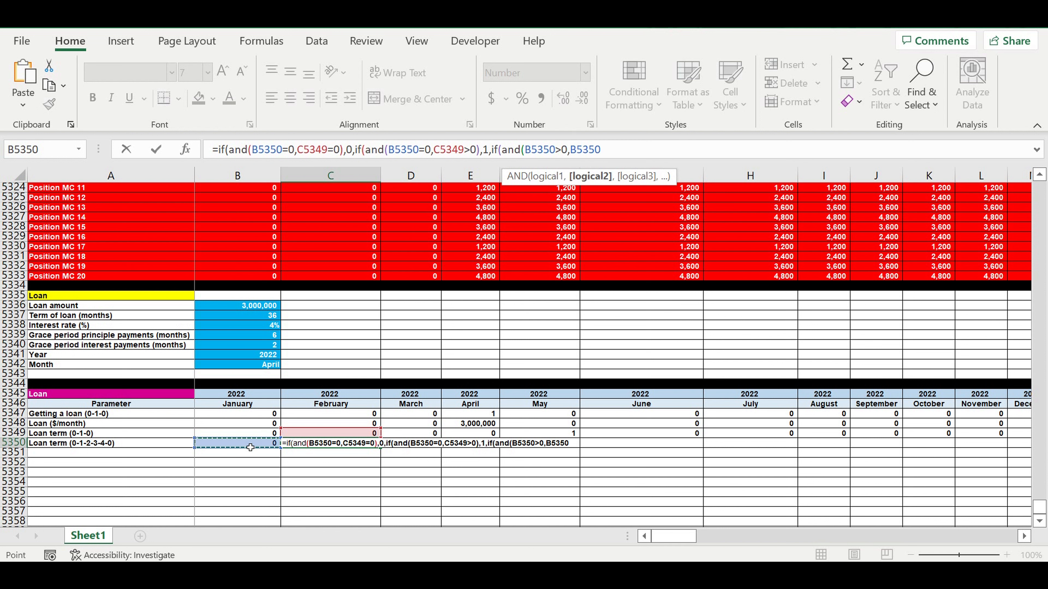
pyautogui.write('<')
pyautogui.click(254, 316)
pyautogui.moveTo(609, 149); pyautogui.dragTo(638, 161)
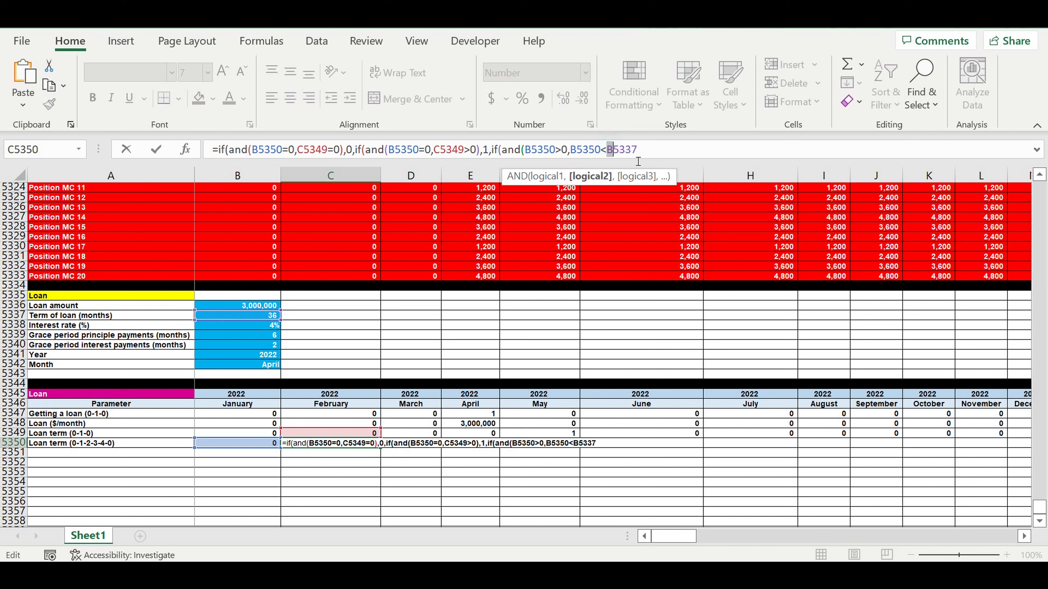
pyautogui.press('Left')
pyautogui.write('$')
pyautogui.click(620, 150)
pyautogui.write('$')
pyautogui.click(667, 153)
pyautogui.write('),')
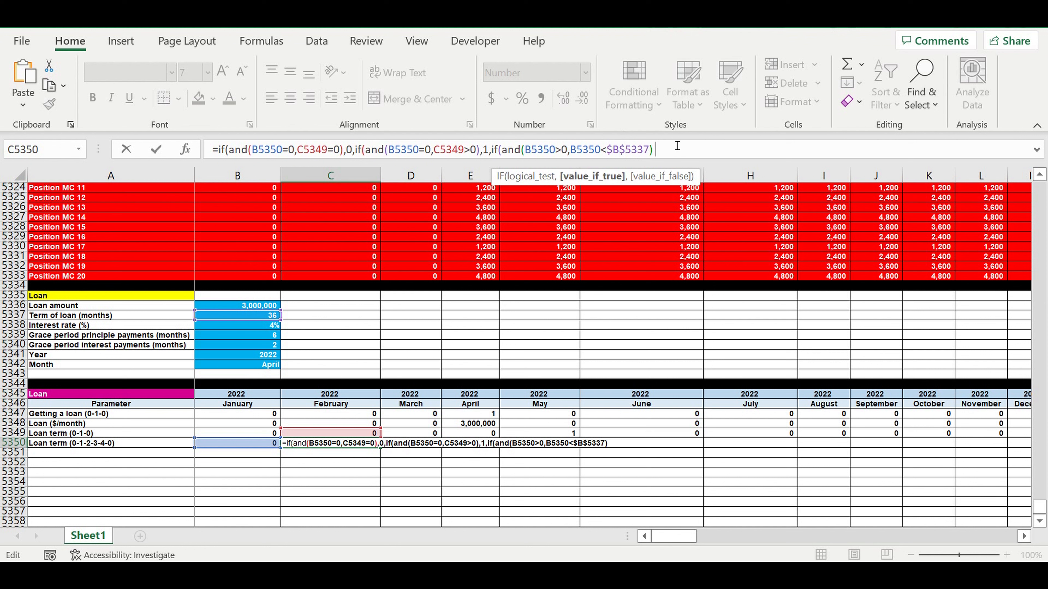
pyautogui.click(252, 445)
pyautogui.write('+1,')
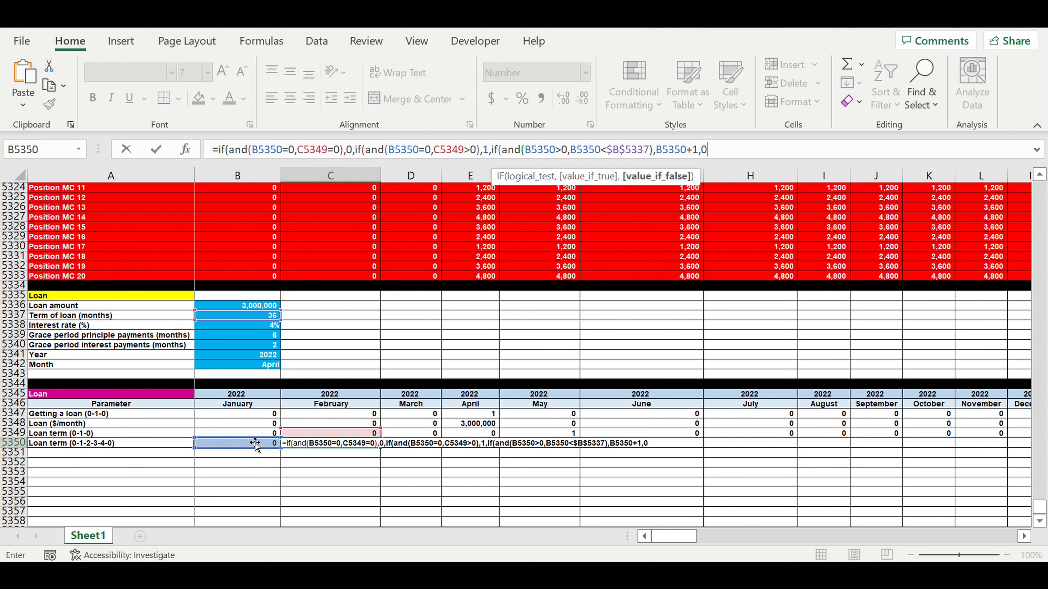
pyautogui.write('0)))')
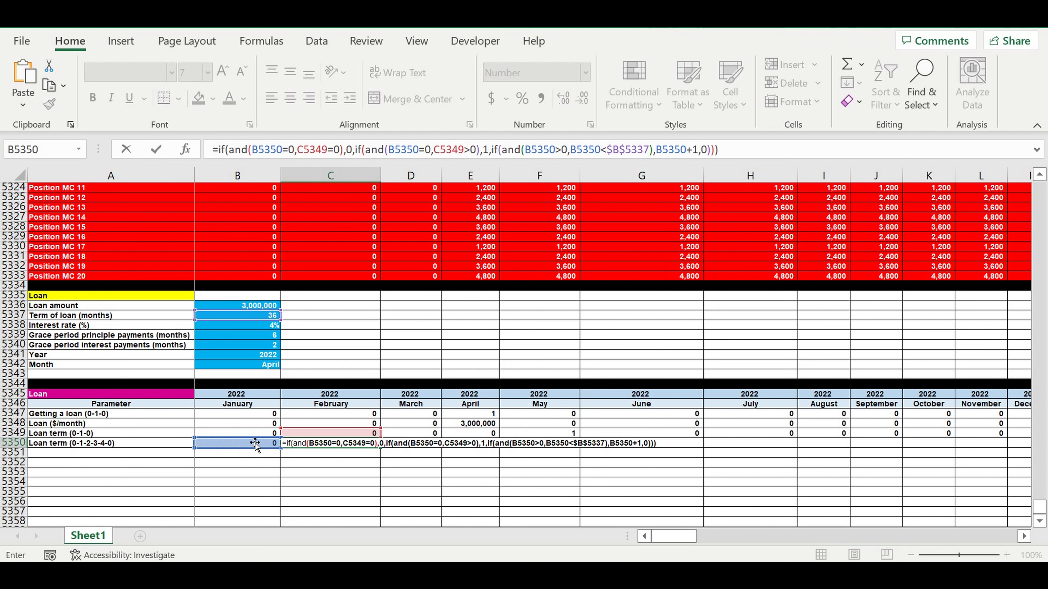
pyautogui.press('Return')
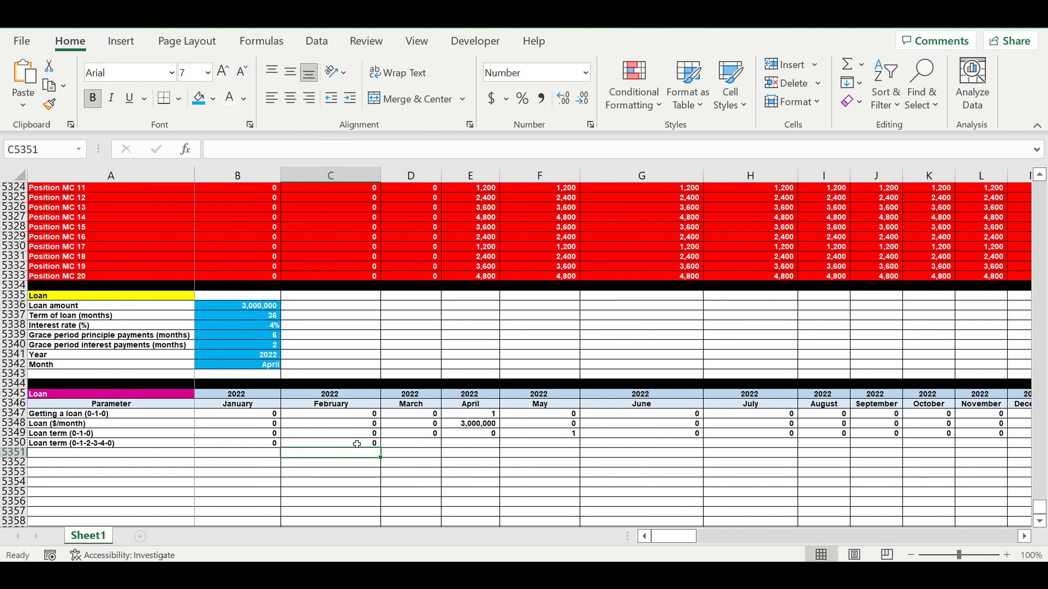
# Step: Fill the C5350 formula across row 5350 to December 2031
pyautogui.click(358, 443)
pyautogui.moveTo(382, 454); pyautogui.dragTo(842, 450)
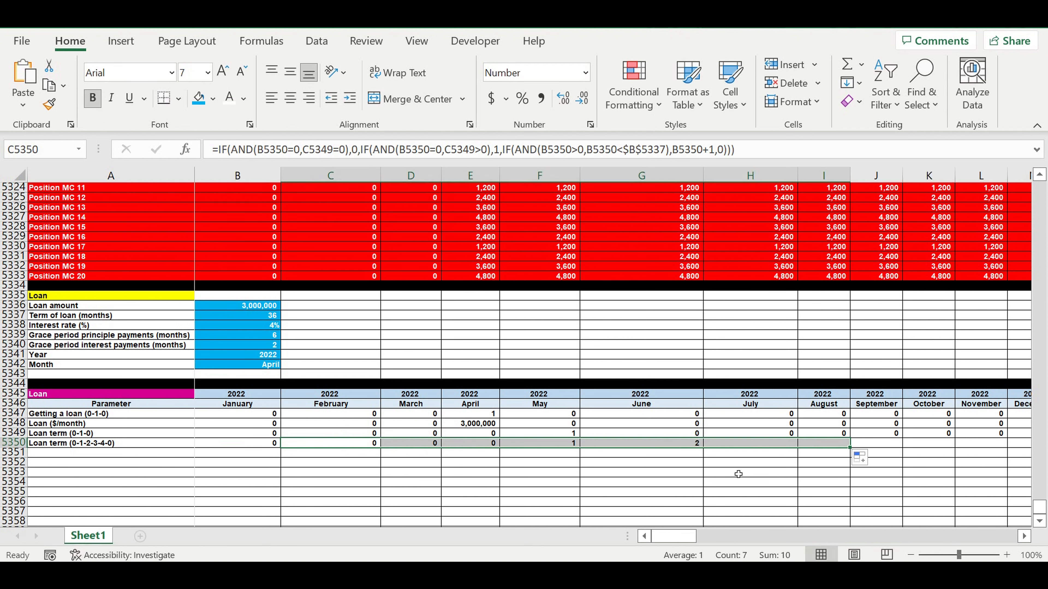
pyautogui.click(725, 475)
pyautogui.click(685, 448)
pyautogui.moveTo(702, 447); pyautogui.dragTo(828, 459)
pyautogui.click(639, 473)
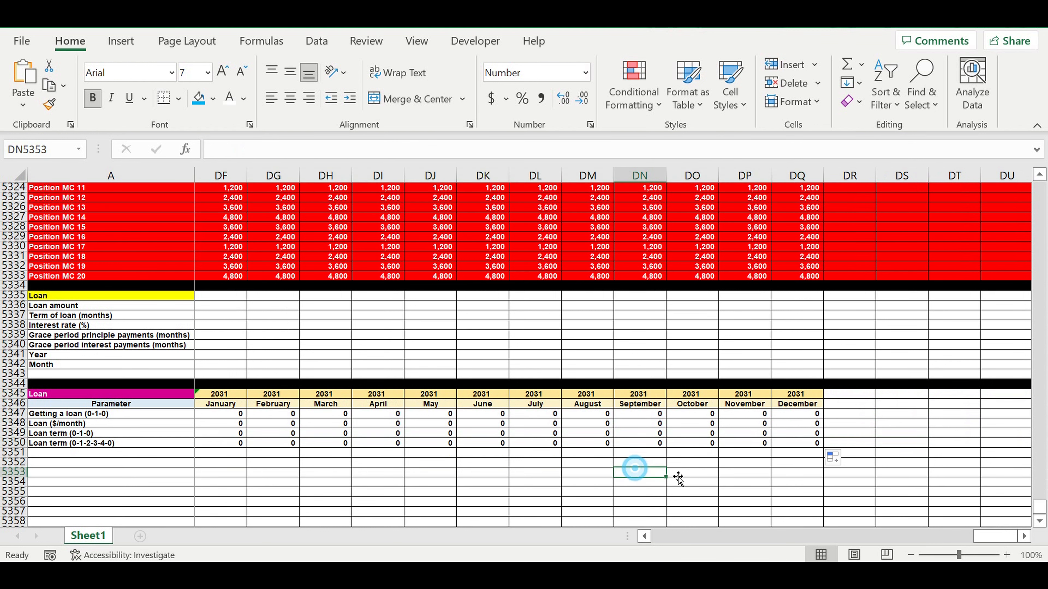
# Step: Scroll along row 5350 to check the loan-term counter around the end of the term, then return to column B
pyautogui.moveTo(984, 539); pyautogui.dragTo(780, 543)
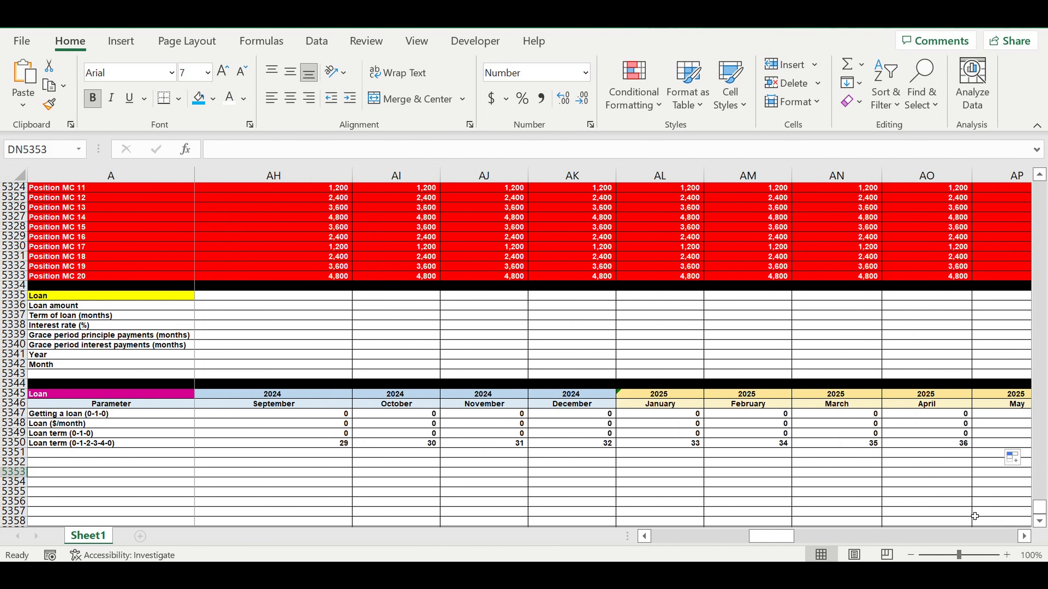
pyautogui.click(1023, 538)
pyautogui.click(1023, 538)
pyautogui.click(1024, 538)
pyautogui.click(663, 451)
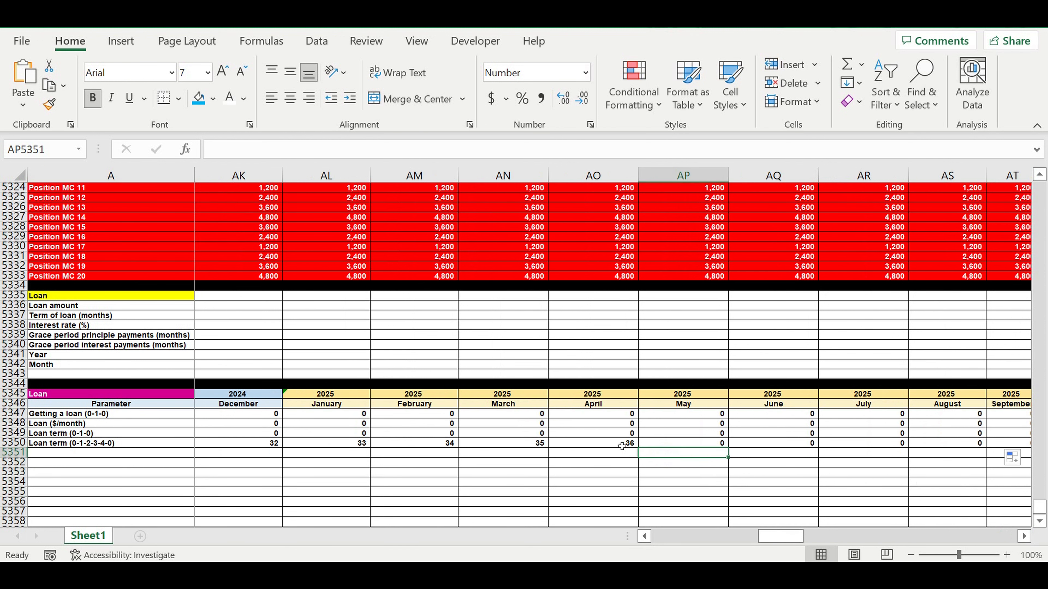
pyautogui.click(615, 444)
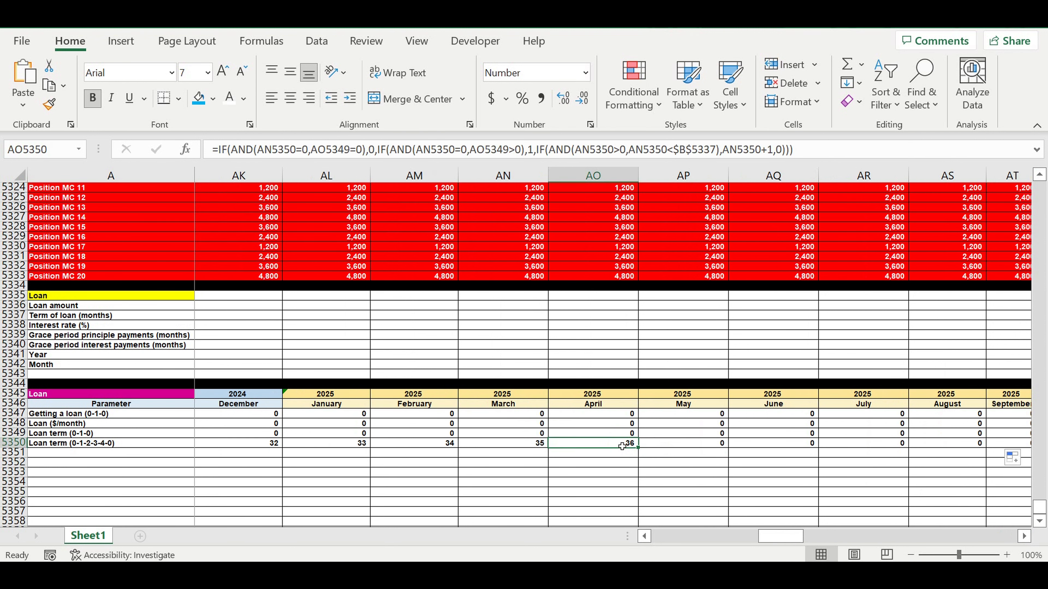
pyautogui.click(698, 449)
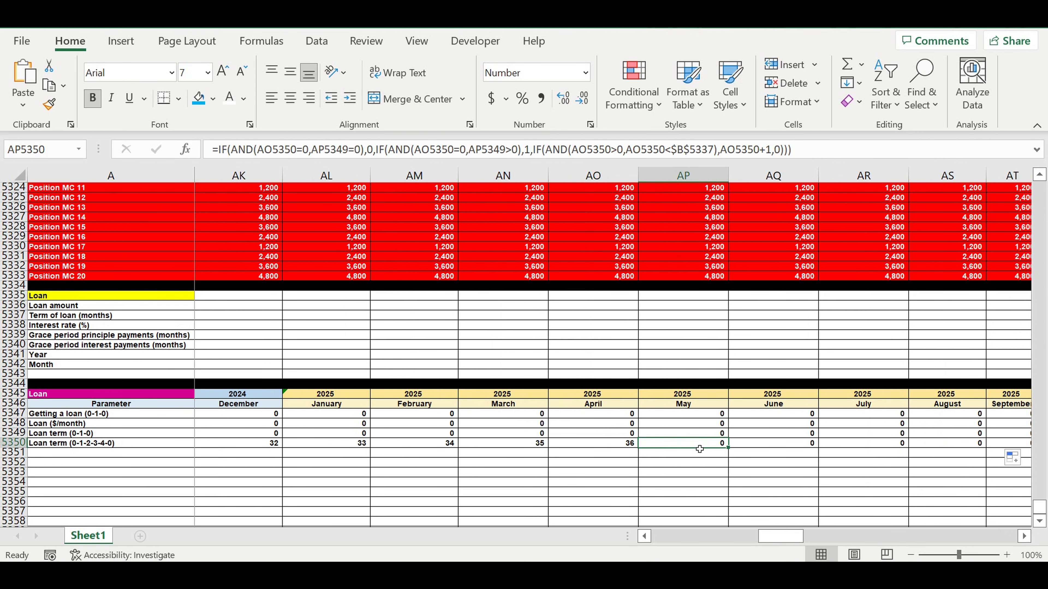
pyautogui.moveTo(781, 537); pyautogui.dragTo(610, 530)
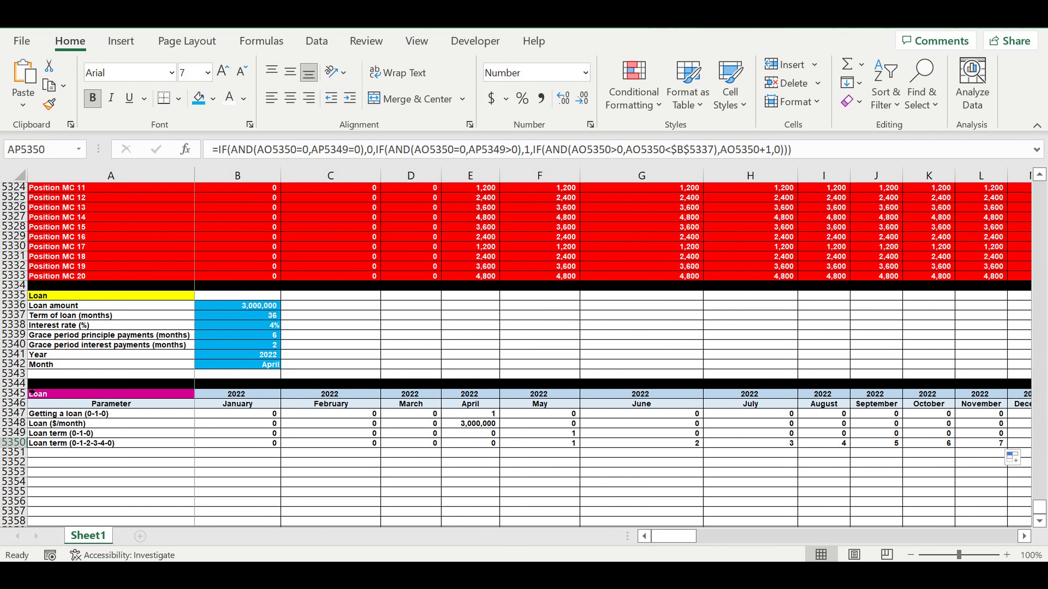
# Step: Insert four blank rows between the loan inputs and the loan schedule header
pyautogui.click(13, 384)
pyautogui.moveTo(21, 398); pyautogui.dragTo(16, 413)
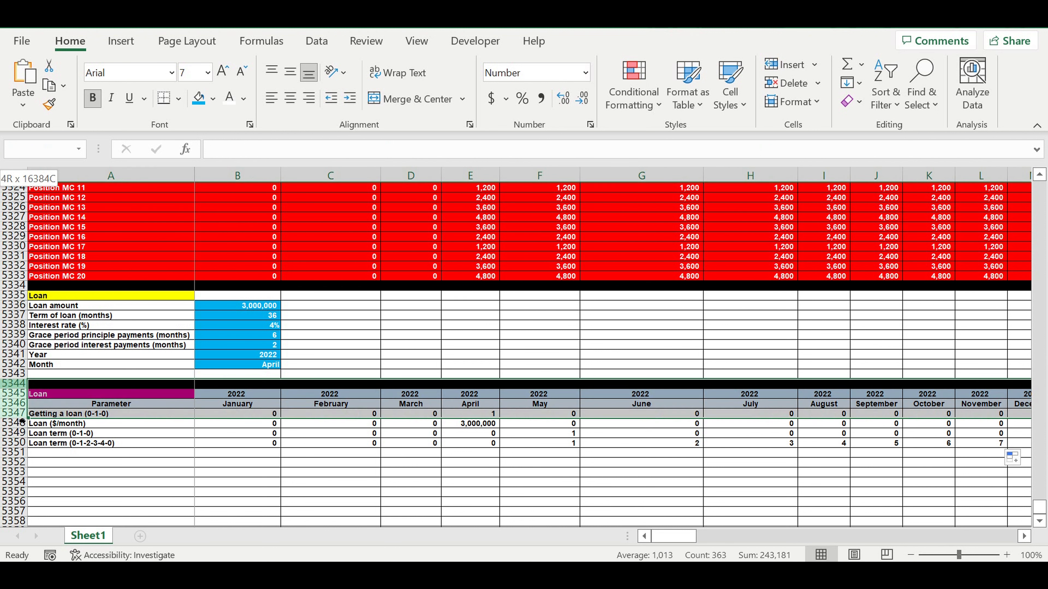
pyautogui.rightClick(16, 414)
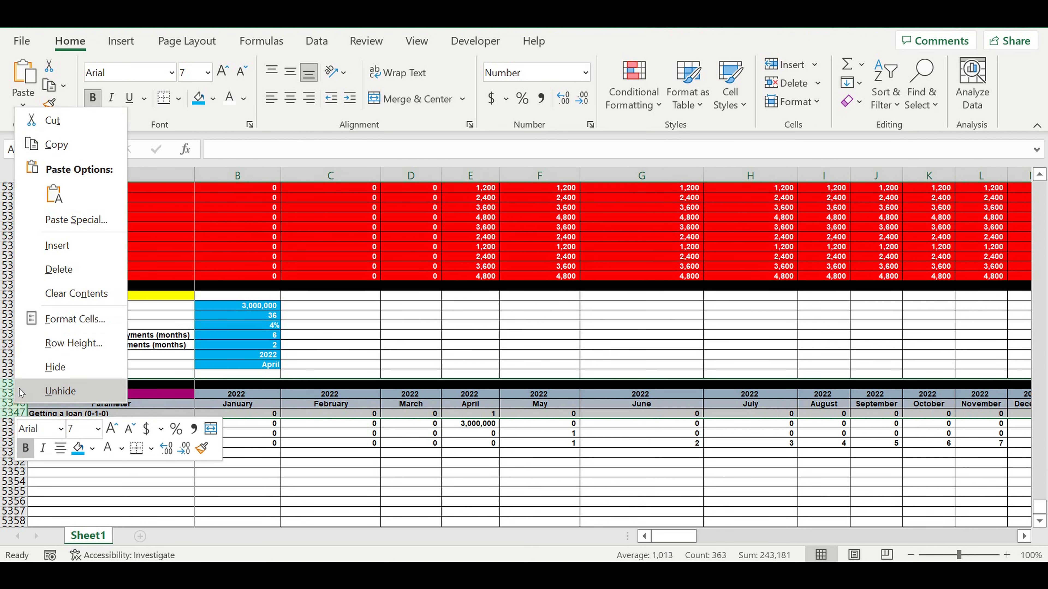
pyautogui.click(69, 249)
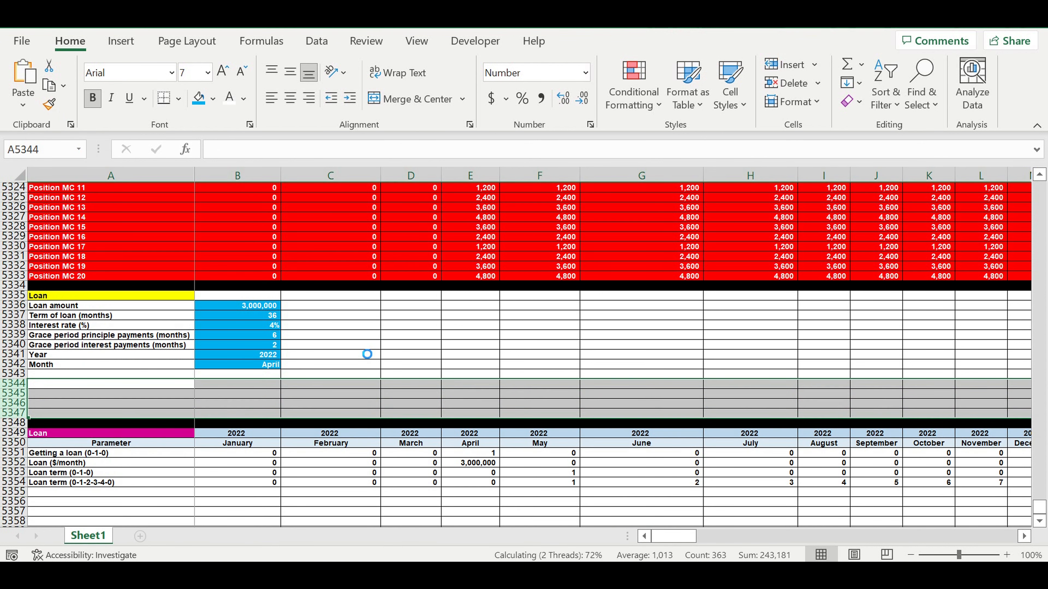
# Step: Label row 5343 of the loan inputs as "Principle payyments amount (months)"
pyautogui.click(396, 346)
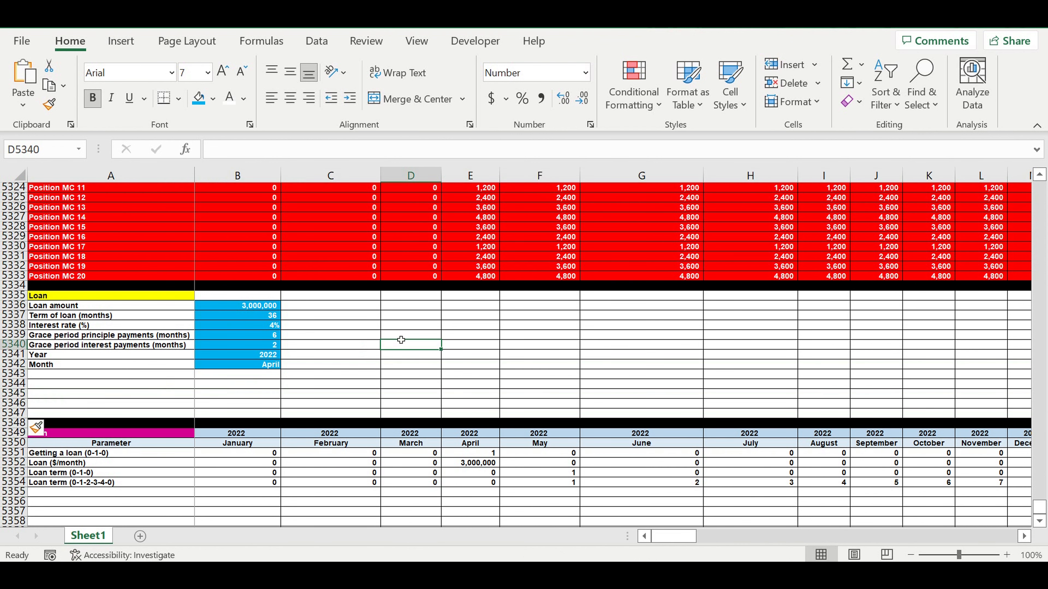
pyautogui.click(350, 356)
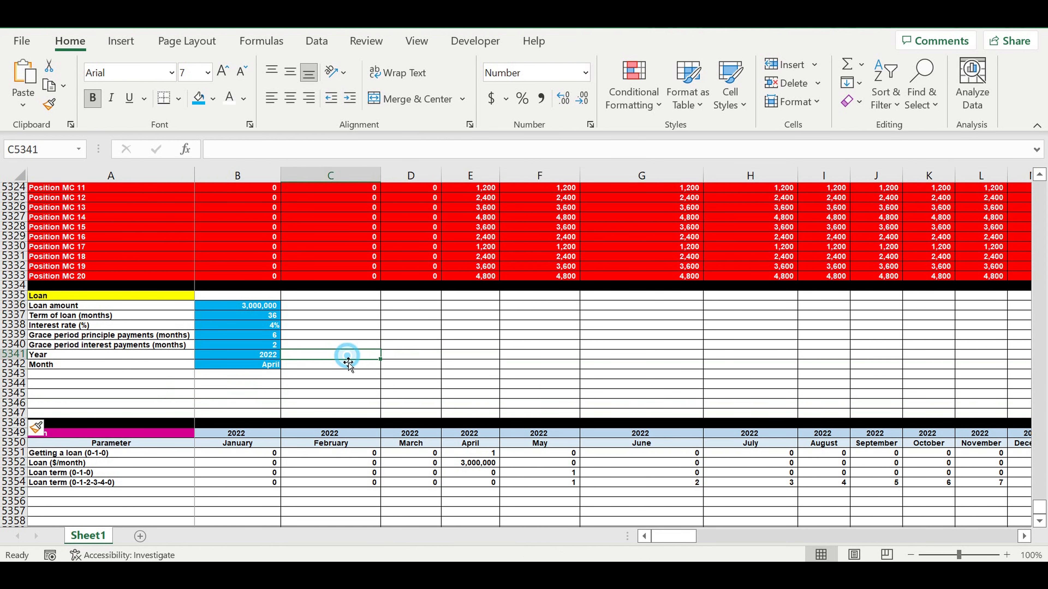
pyautogui.click(152, 375)
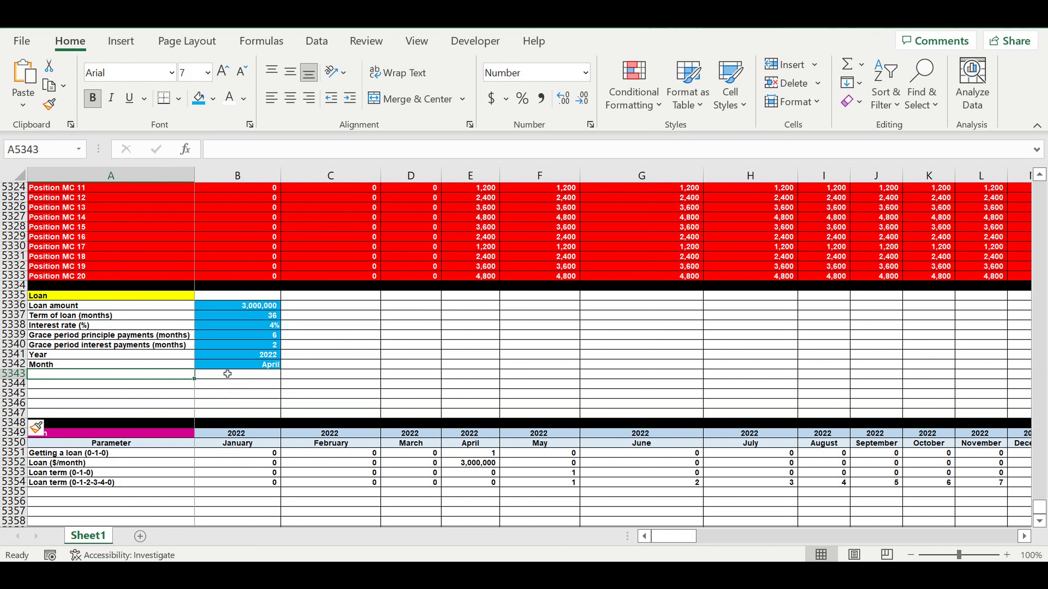
pyautogui.write('Principle pay')
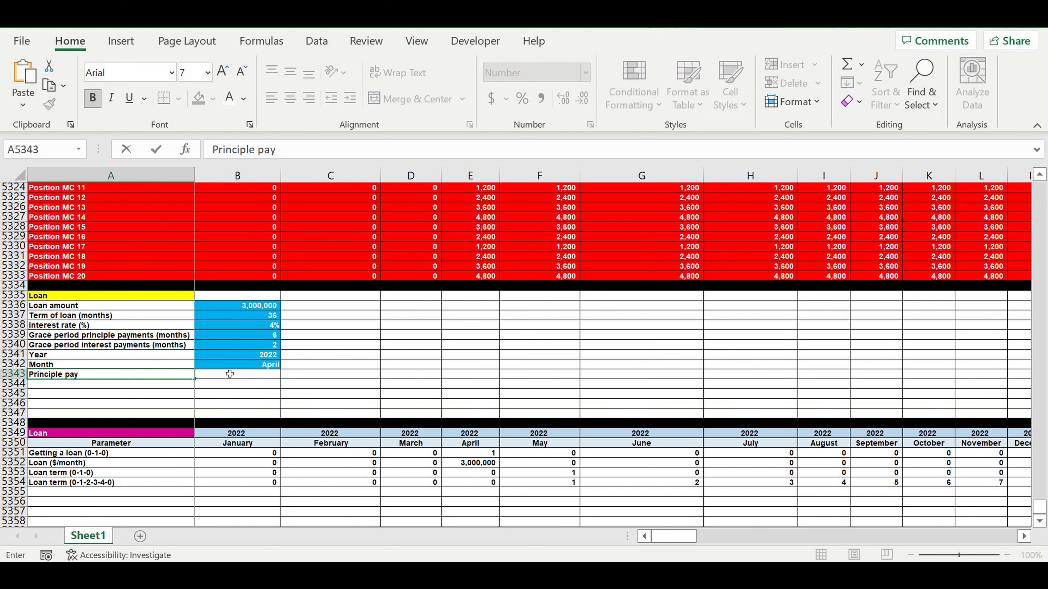
pyautogui.write('yments amount')
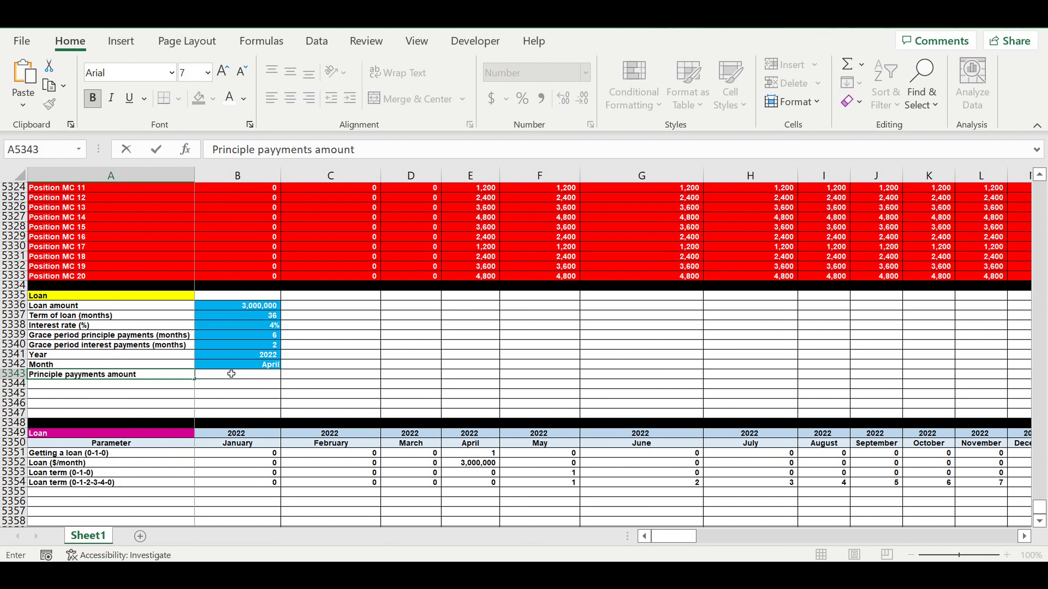
pyautogui.write(' (months')
pyautogui.press('Return')
# Step: Enter =B5337-B5339 in B5343 to subtract the grace period from the loan term
pyautogui.click(232, 374)
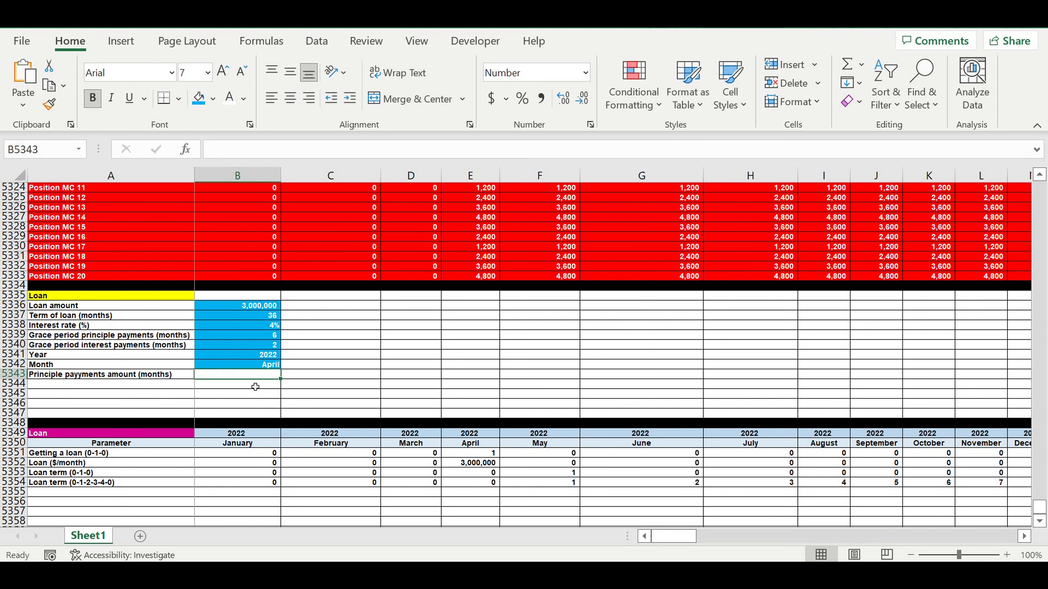
pyautogui.write('=')
pyautogui.click(265, 319)
pyautogui.write('-')
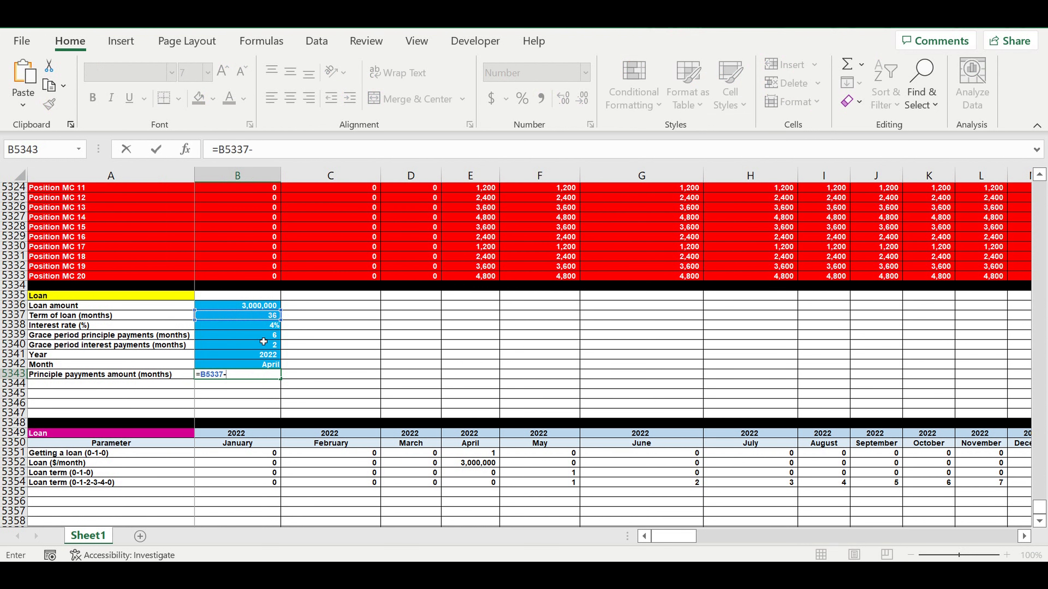
pyautogui.click(263, 339)
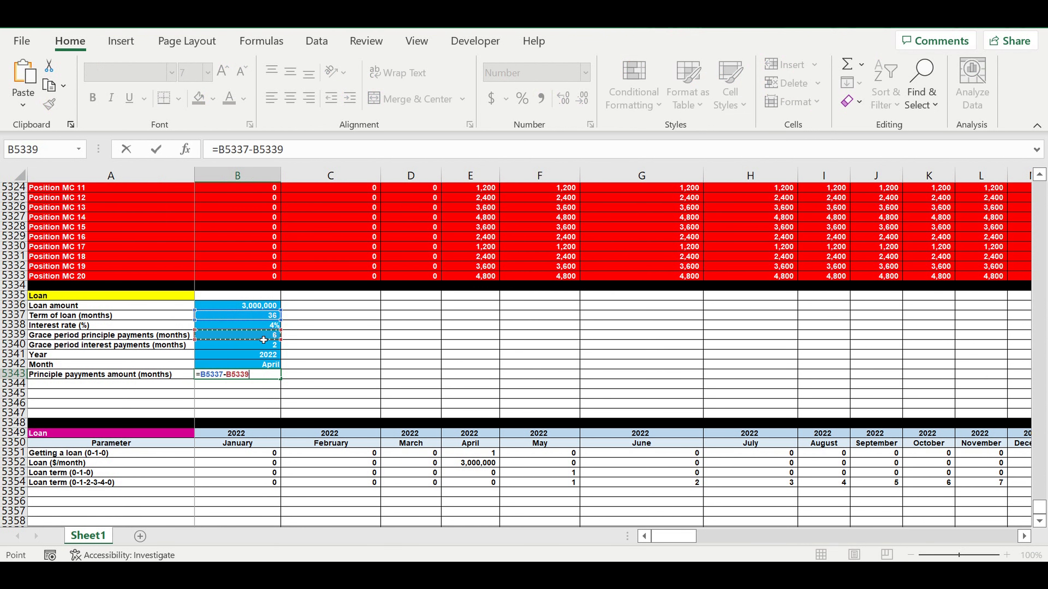
pyautogui.press('Return')
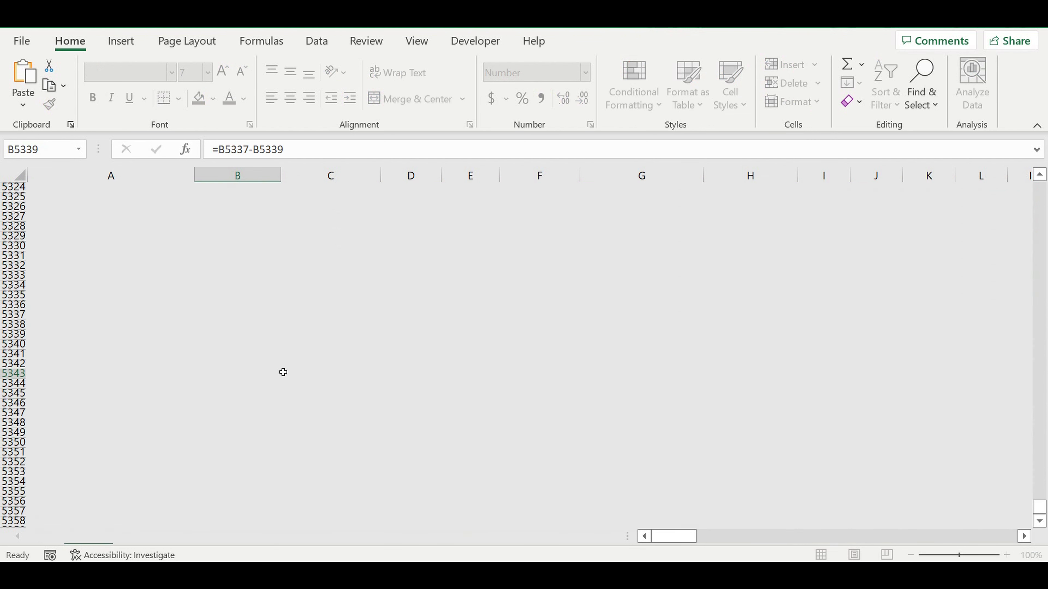
pyautogui.click(259, 376)
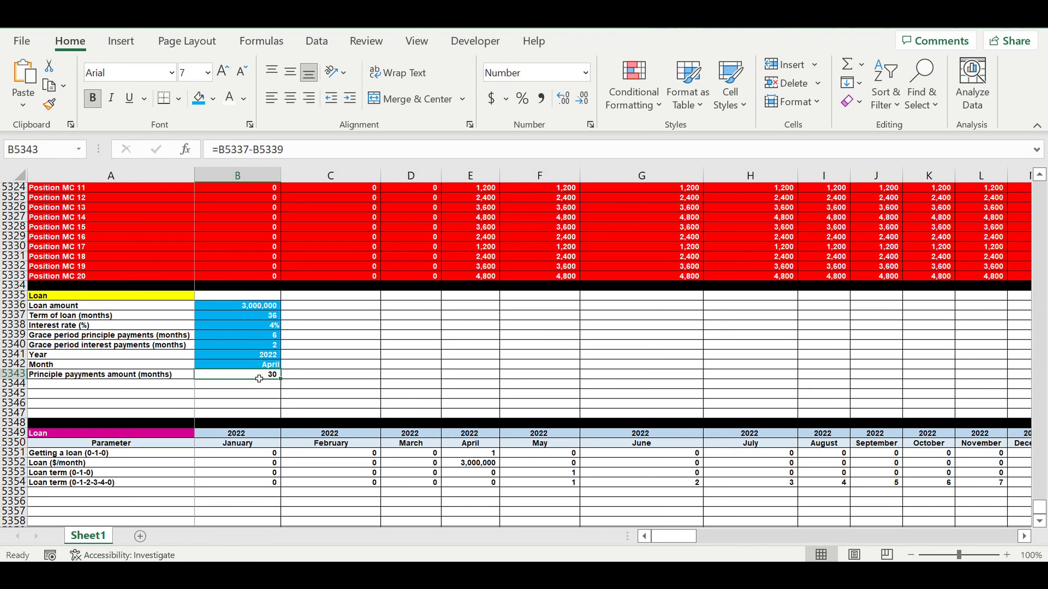
# Step: Label row 5344 of the loan inputs as "Principle payment ($/month)"
pyautogui.click(183, 388)
pyautogui.write('Pr')
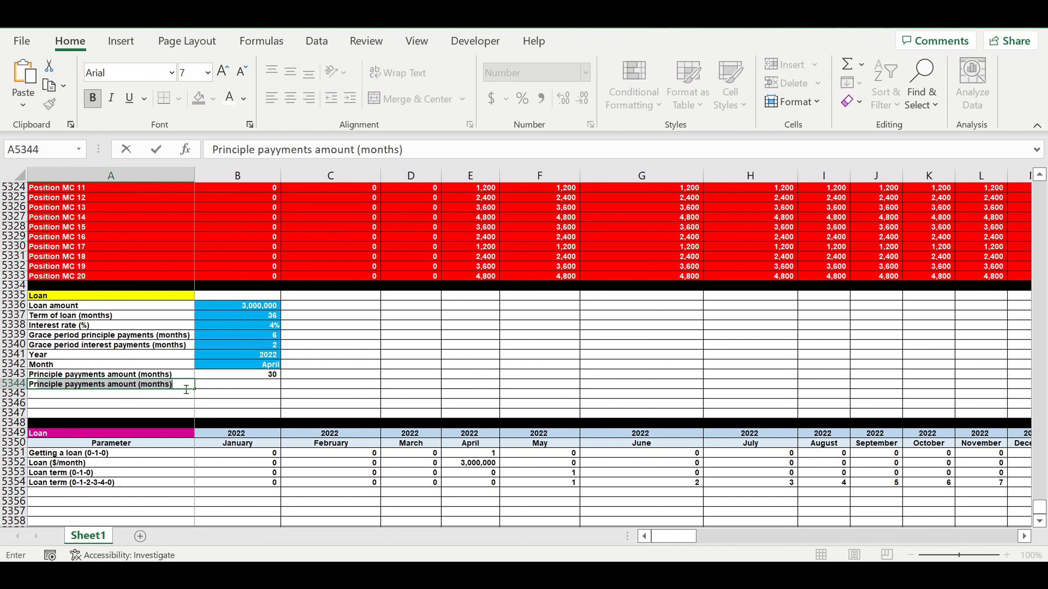
pyautogui.write('inciple payment')
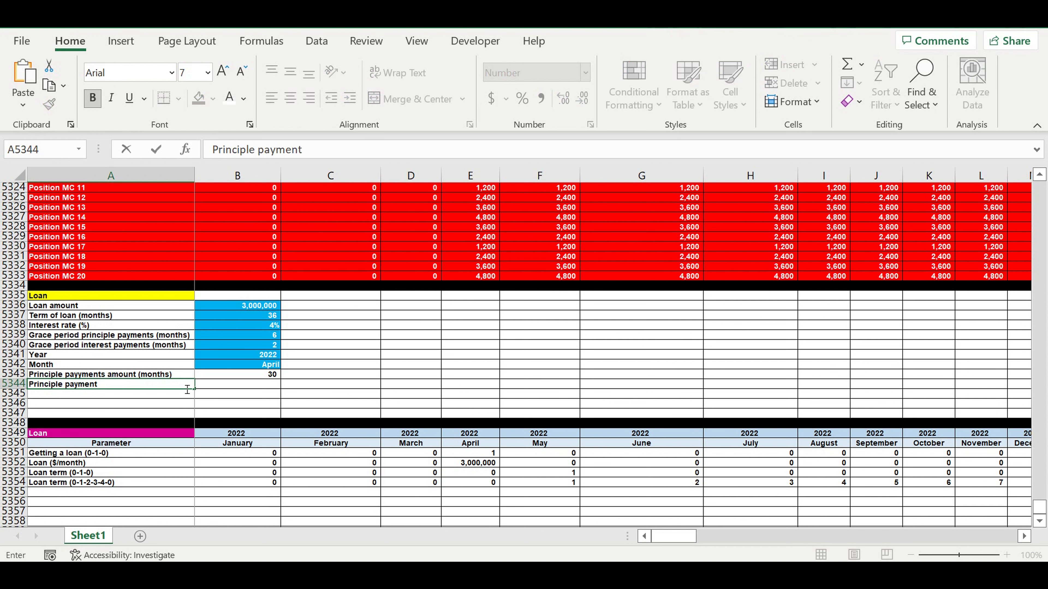
pyautogui.write(' ($/month')
pyautogui.click(255, 418)
# Step: Enter =IFERROR(B5336/B5343,0) in B5344 to divide the loan amount by the principle payment months
pyautogui.click(264, 389)
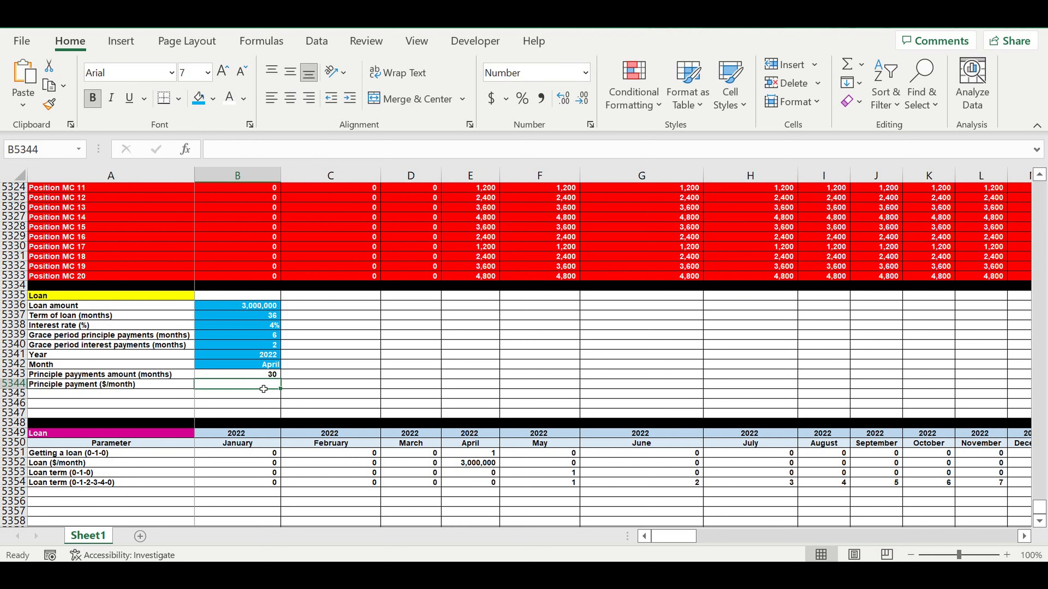
pyautogui.write('=')
pyautogui.click(242, 310)
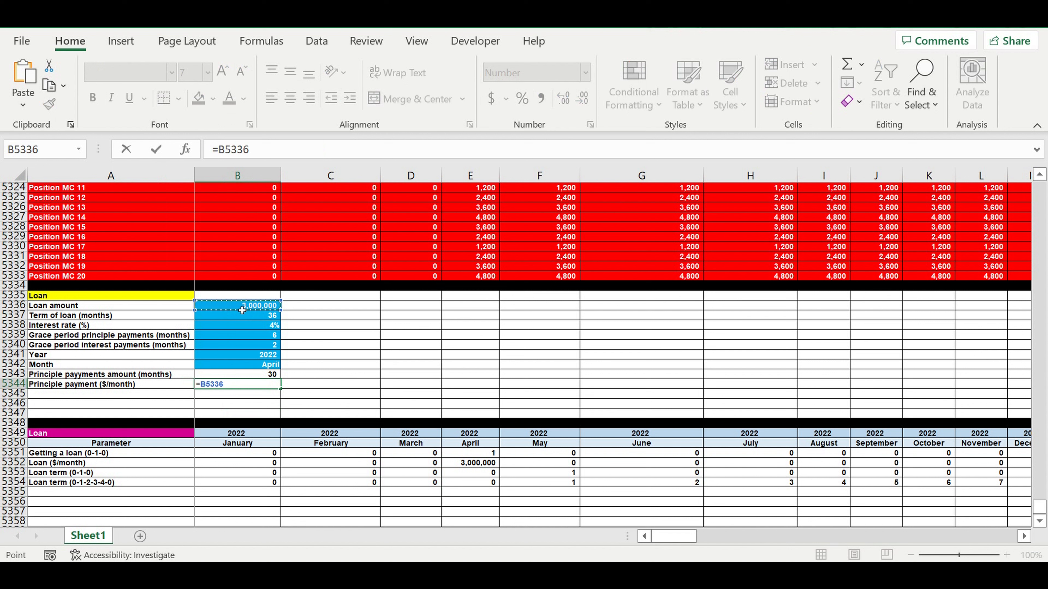
pyautogui.write('/')
pyautogui.click(256, 377)
pyautogui.click(219, 150)
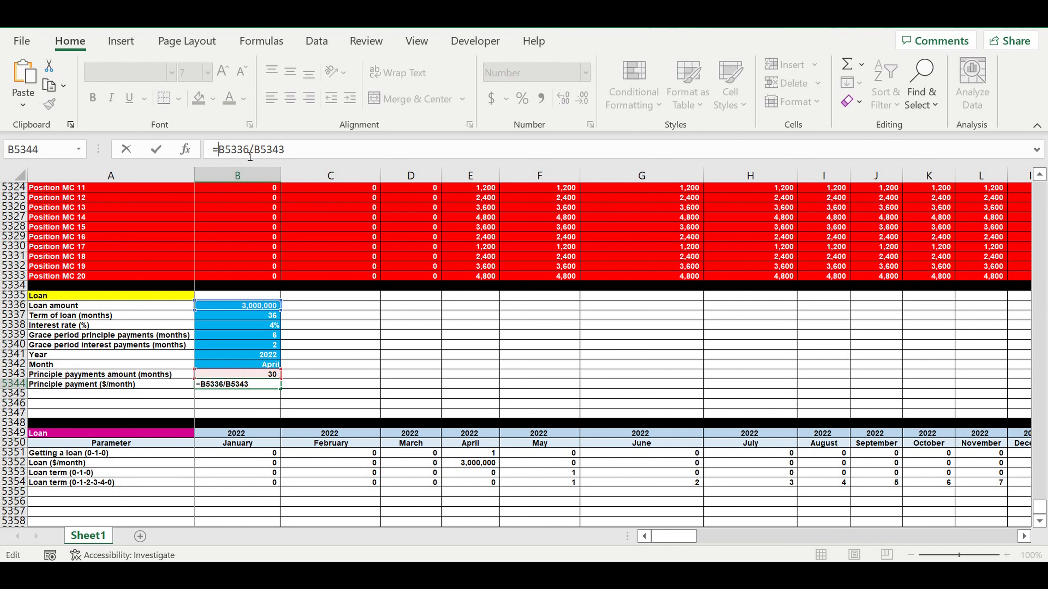
pyautogui.write('if')
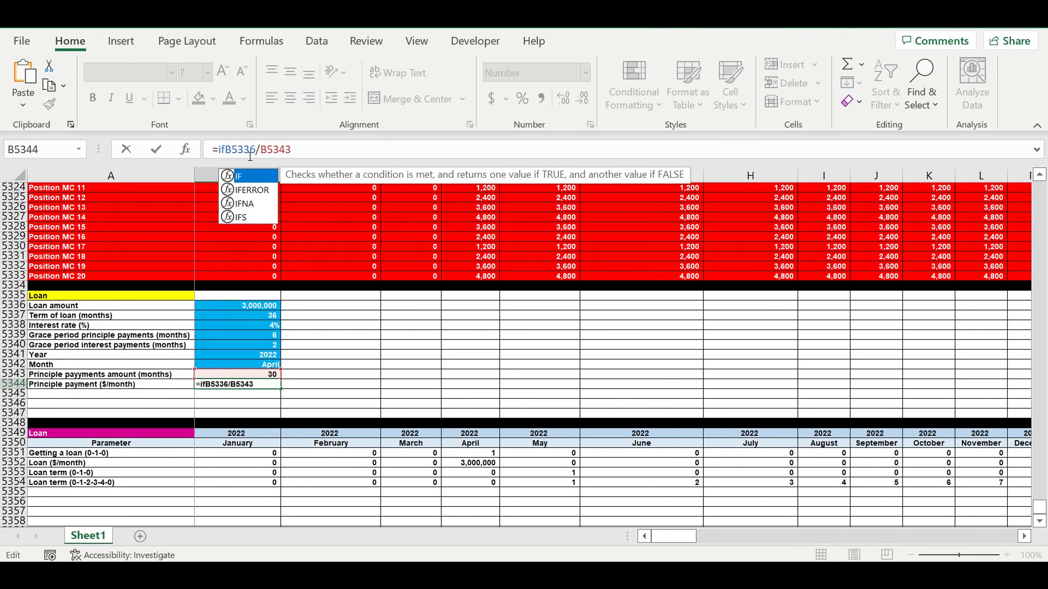
pyautogui.doubleClick(250, 190)
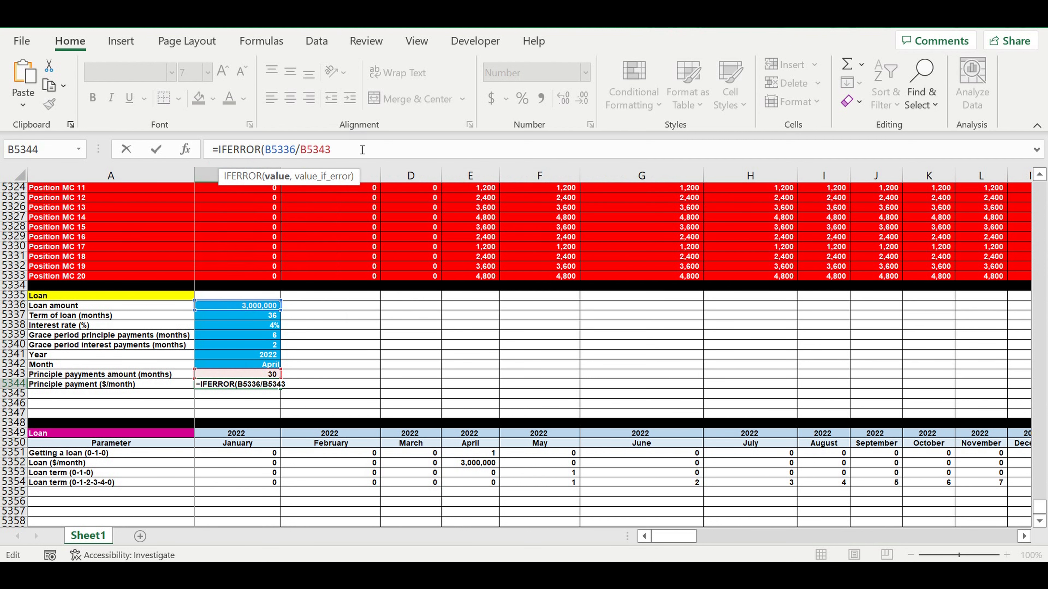
pyautogui.write(',0)')
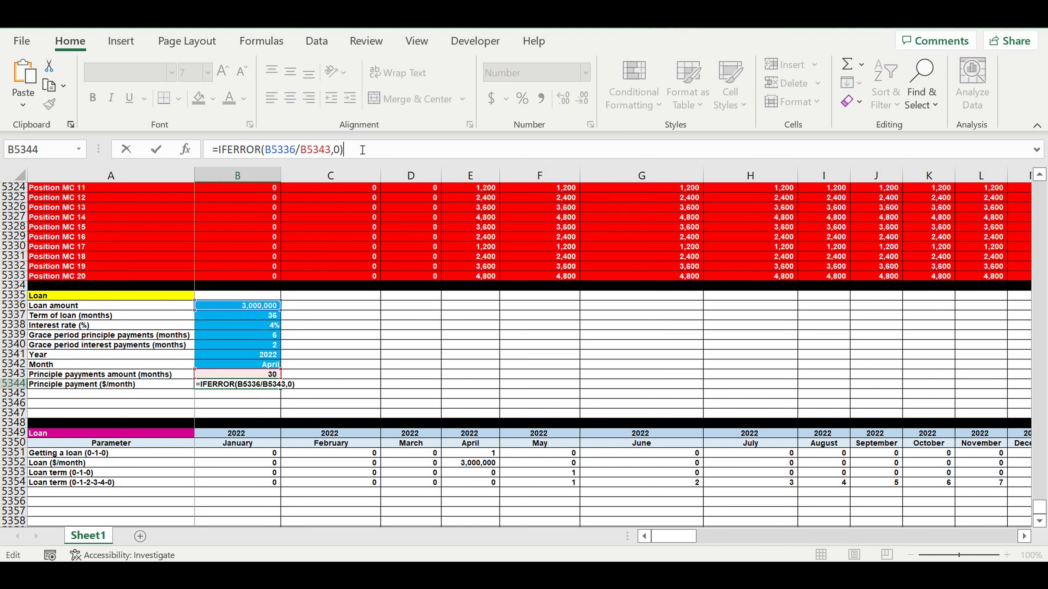
pyautogui.press('Return')
pyautogui.click(265, 387)
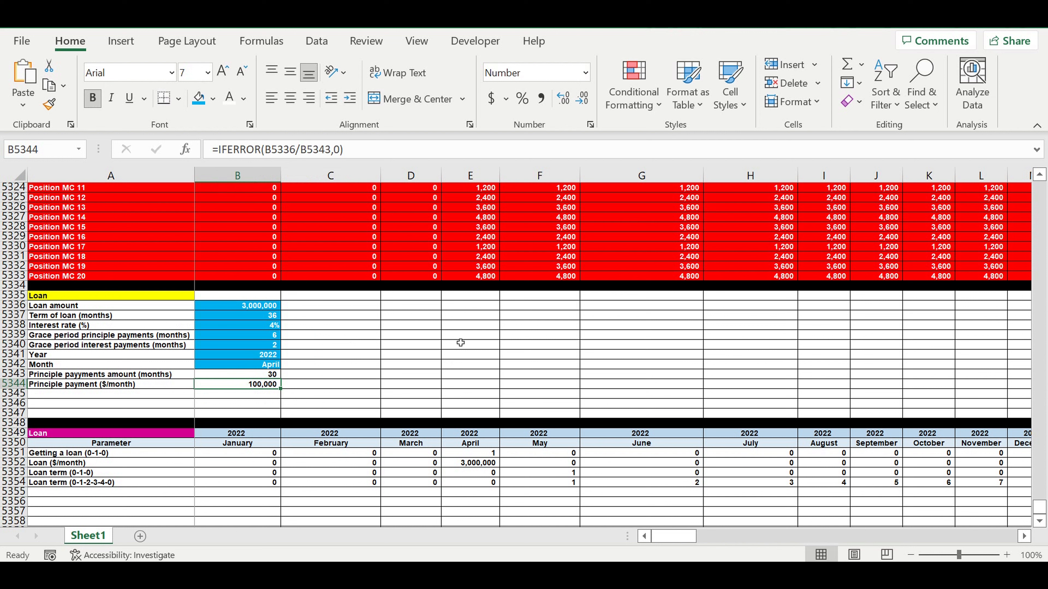
# Step: Label row 5355 of the loan schedule as "Principle payments ($/mont"
pyautogui.click(75, 496)
pyautogui.scroll(-2, 197, 468)
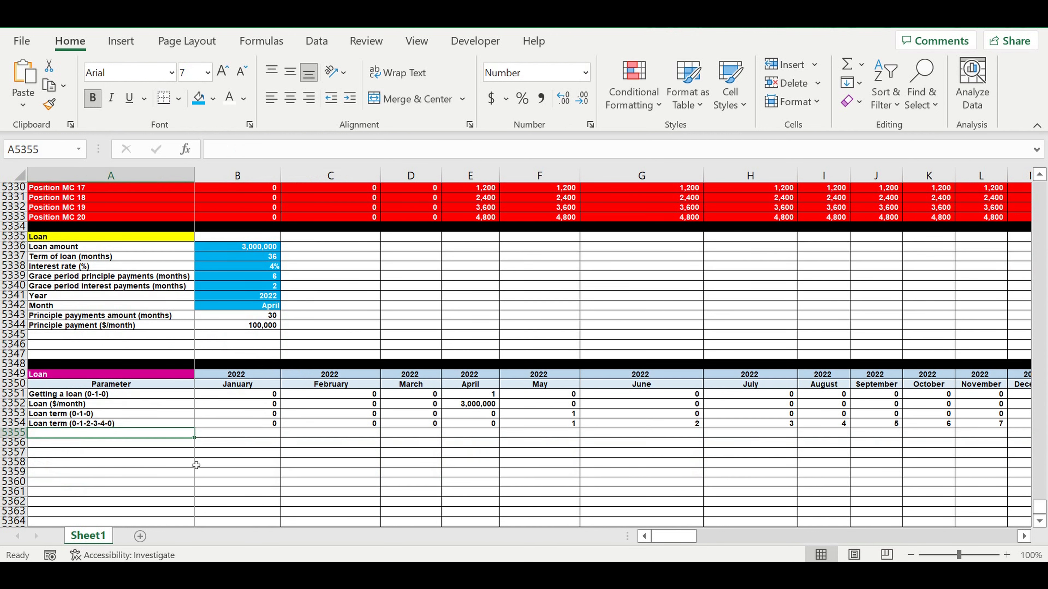
pyautogui.write('Principle ')
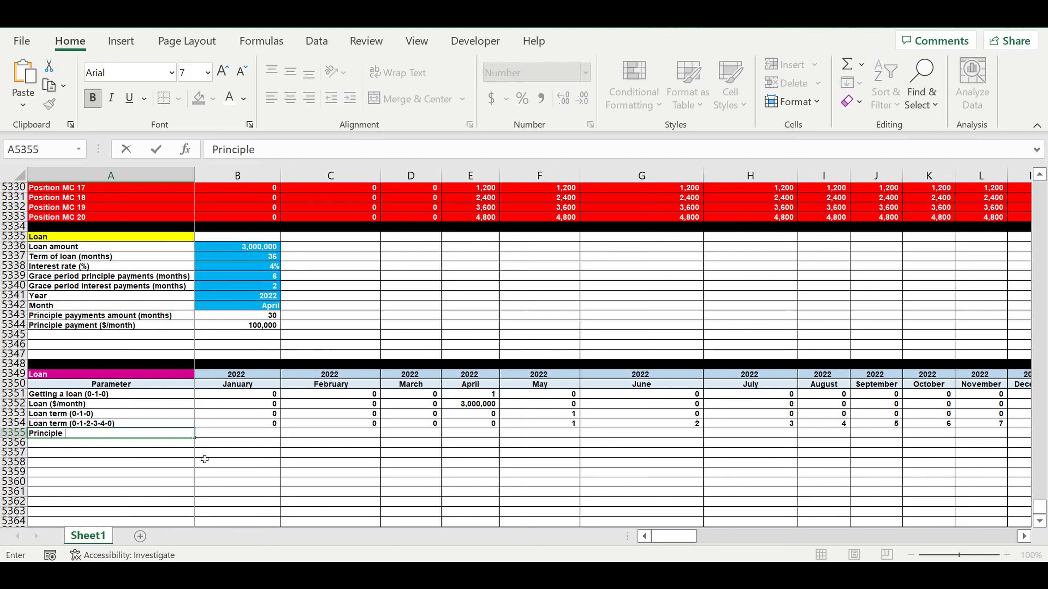
pyautogui.write('payments ($')
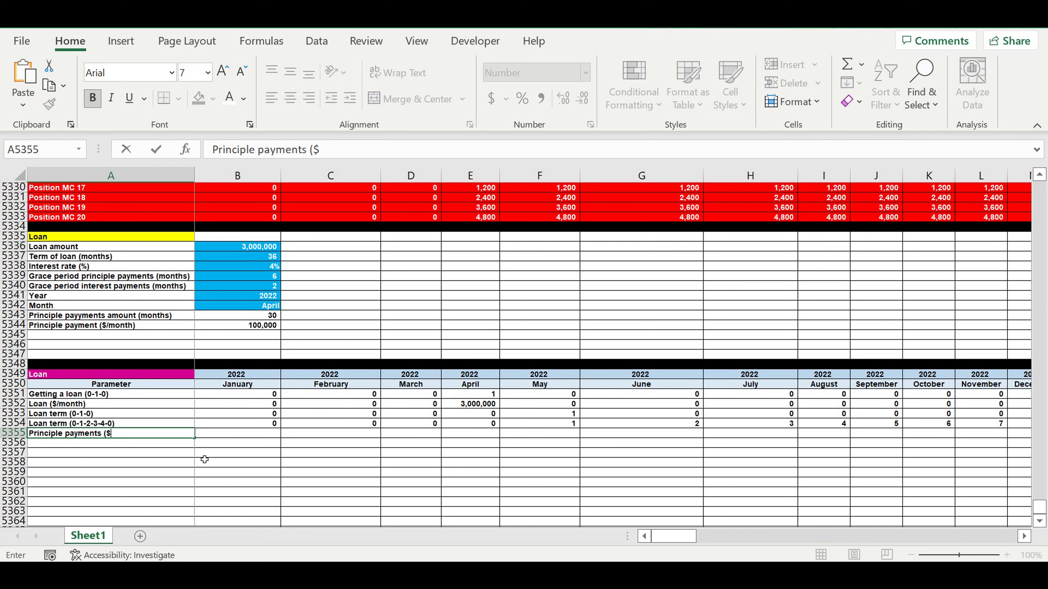
pyautogui.write('?MONTH')
pyautogui.press('BackSpace')
pyautogui.press('BackSpace')
pyautogui.press('BackSpace')
pyautogui.press('BackSpace')
pyautogui.press('BackSpace')
pyautogui.press('BackSpace')
pyautogui.write('/mont')
pyautogui.press('Return')
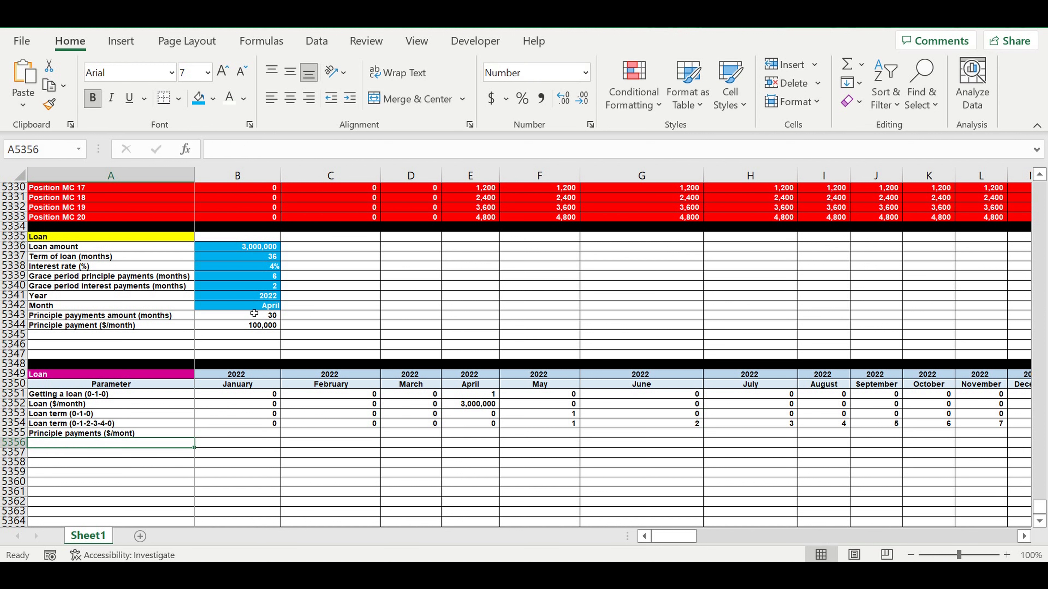
# Step: Start a B5355 formula with IF whose test is AND(B5354>0, B5354>$B$5339)
pyautogui.click(263, 283)
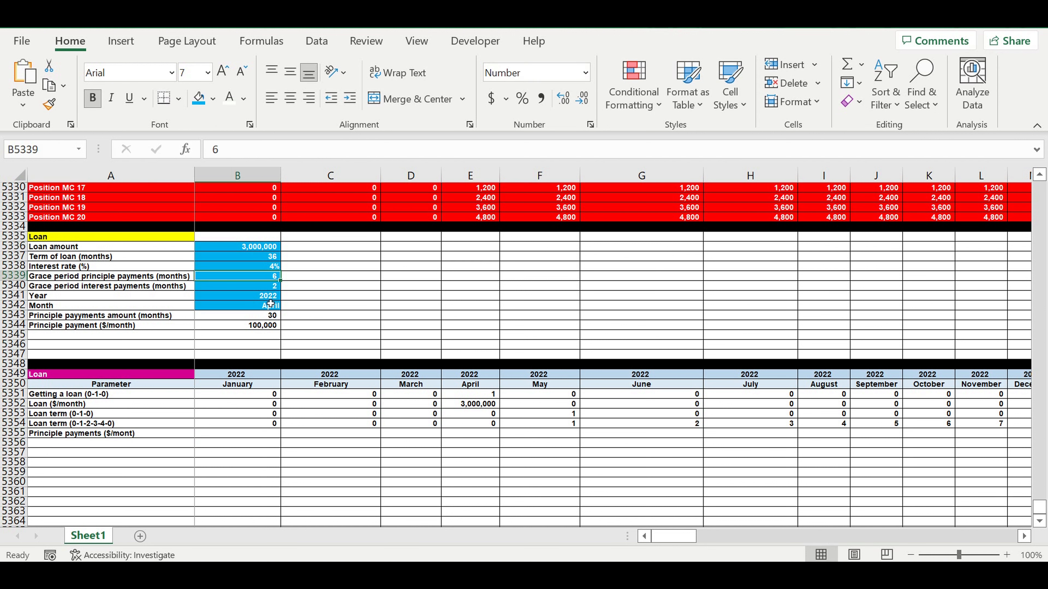
pyautogui.click(269, 437)
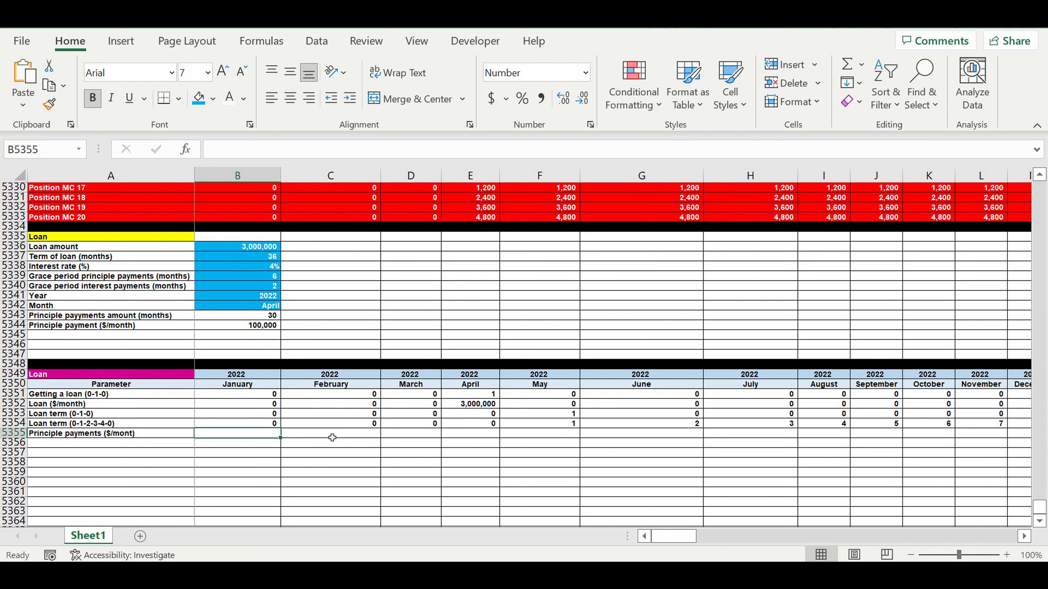
pyautogui.write('=if(and(')
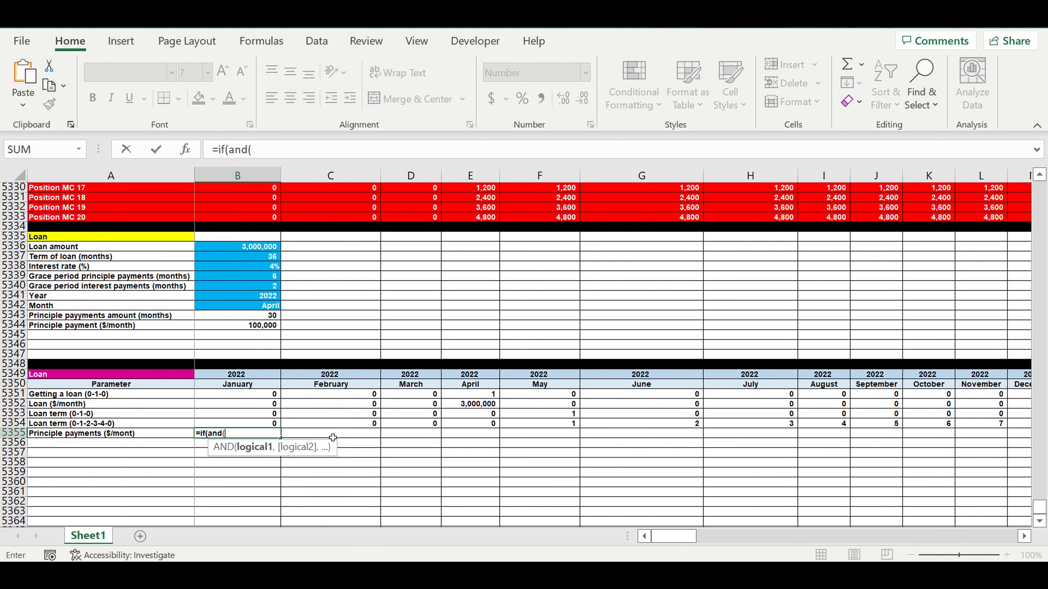
pyautogui.click(261, 425)
pyautogui.write('>0')
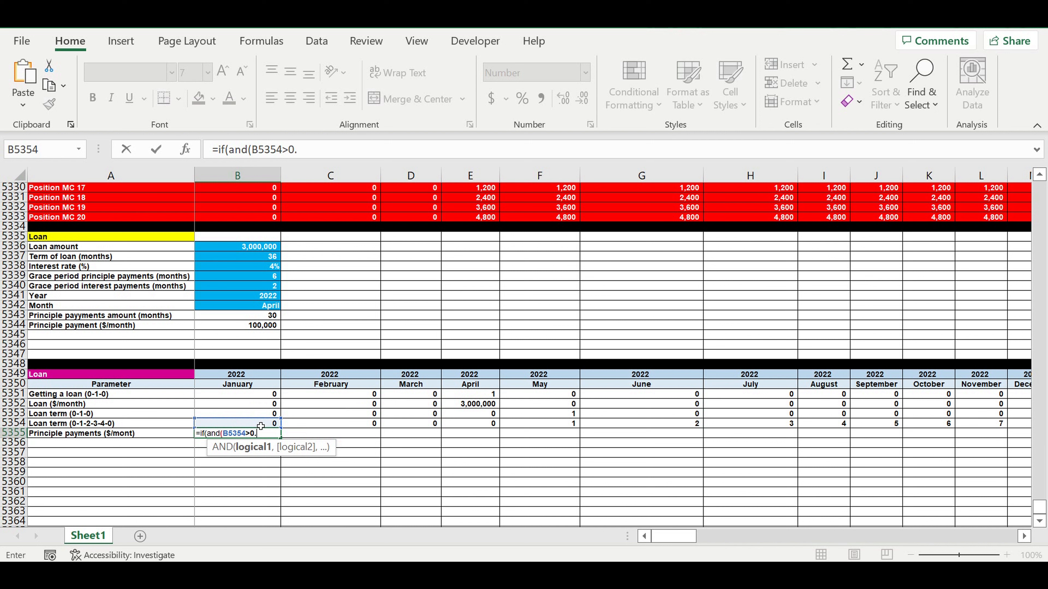
pyautogui.write(',')
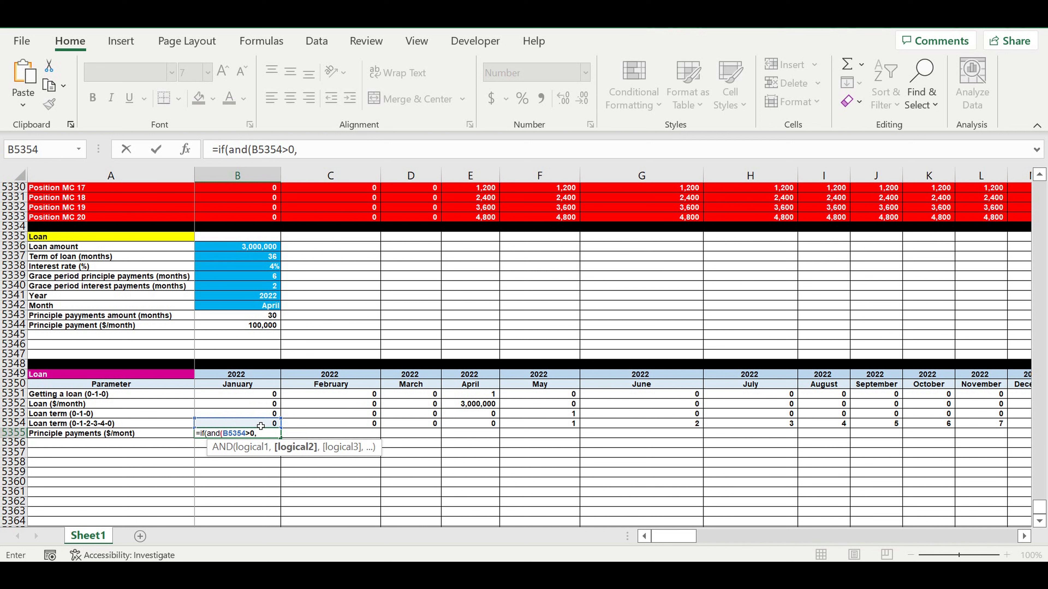
pyautogui.click(260, 427)
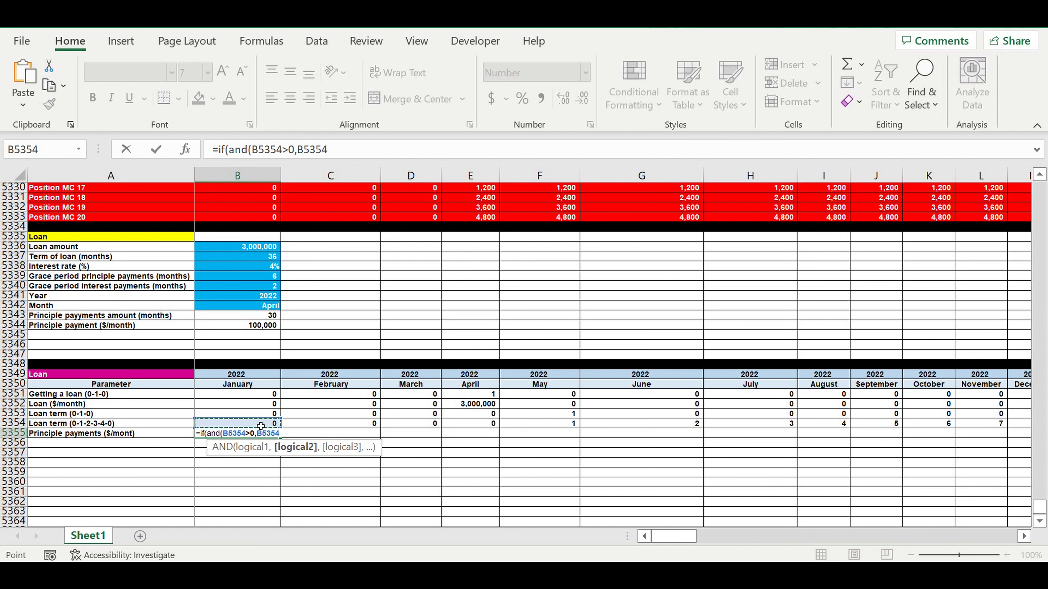
pyautogui.write('>')
pyautogui.click(255, 277)
pyautogui.click(338, 152)
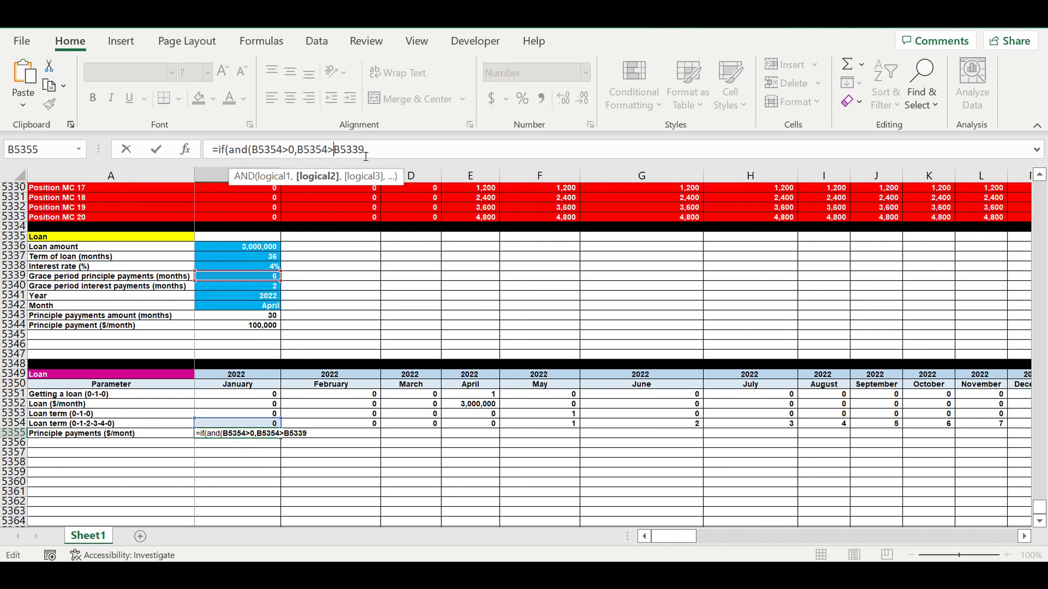
pyautogui.write('$')
pyautogui.click(350, 149)
pyautogui.click(345, 148)
pyautogui.write('$')
pyautogui.click(403, 158)
pyautogui.write('),')
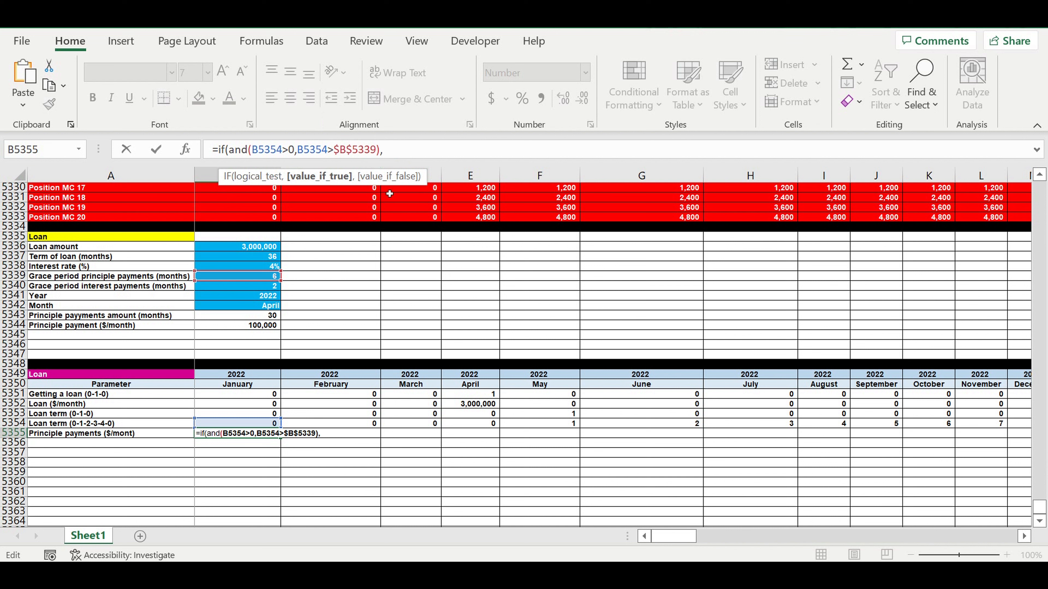
# Step: Finish the B5355 formula so it returns the absolute $B$5344 principle payment when true and 0 otherwise
pyautogui.click(249, 326)
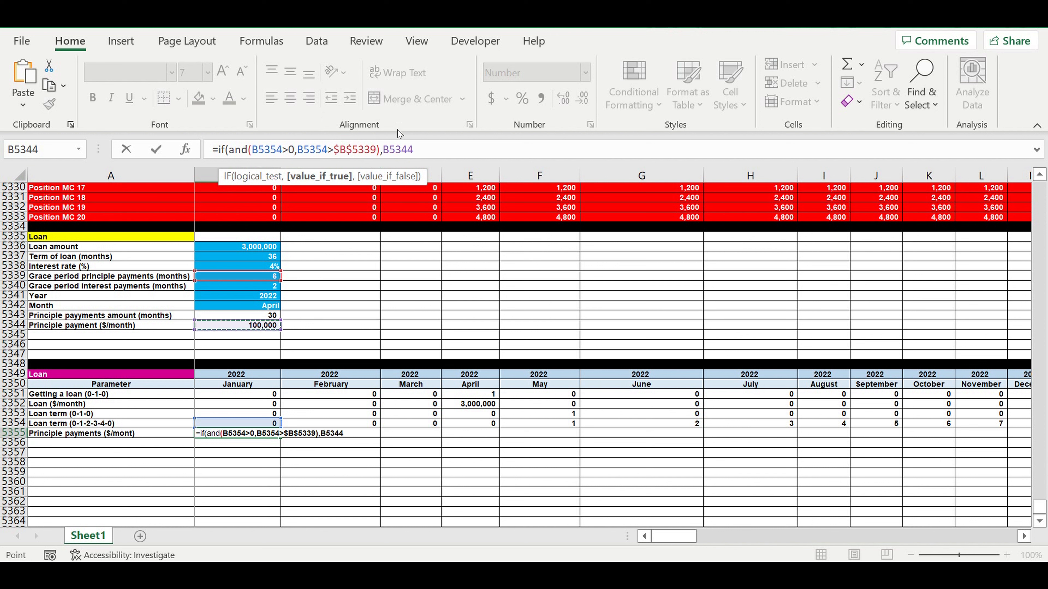
pyautogui.click(388, 150)
pyautogui.write('$')
pyautogui.press('Right')
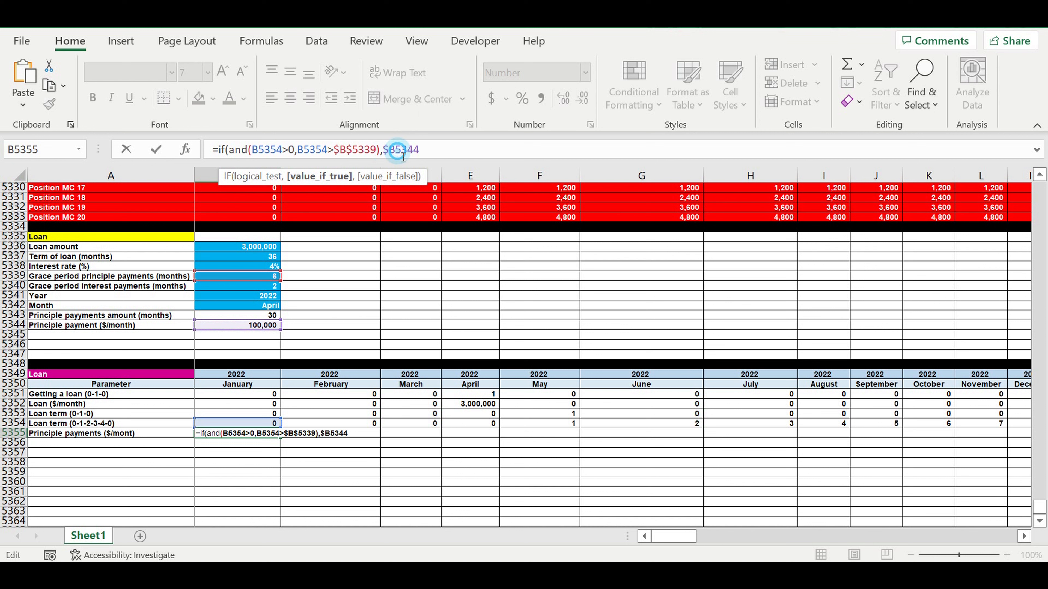
pyautogui.write('$')
pyautogui.click(440, 145)
pyautogui.write(',0')
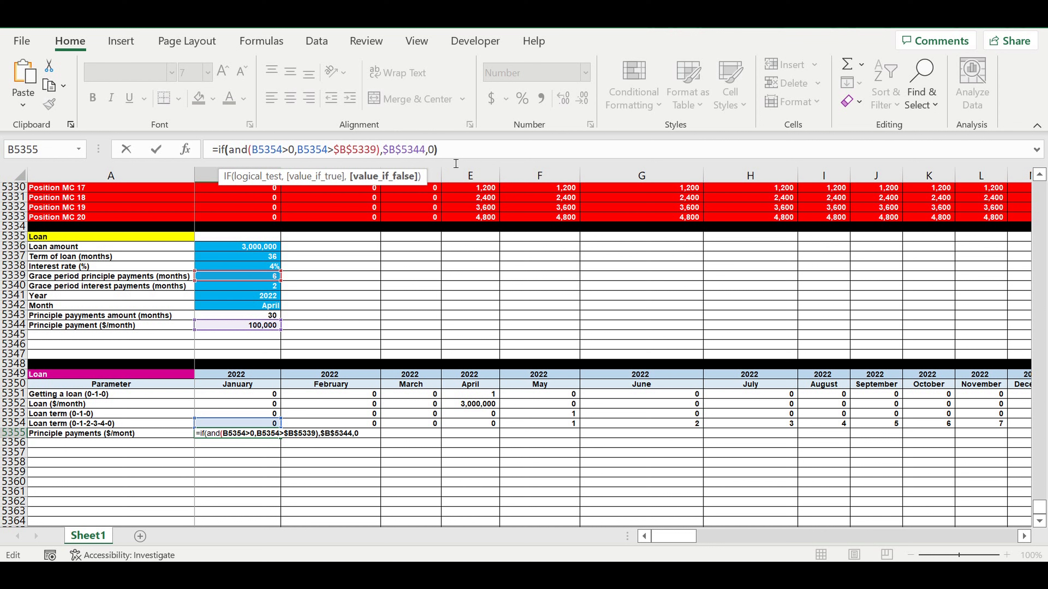
pyautogui.write(')')
pyautogui.press('Return')
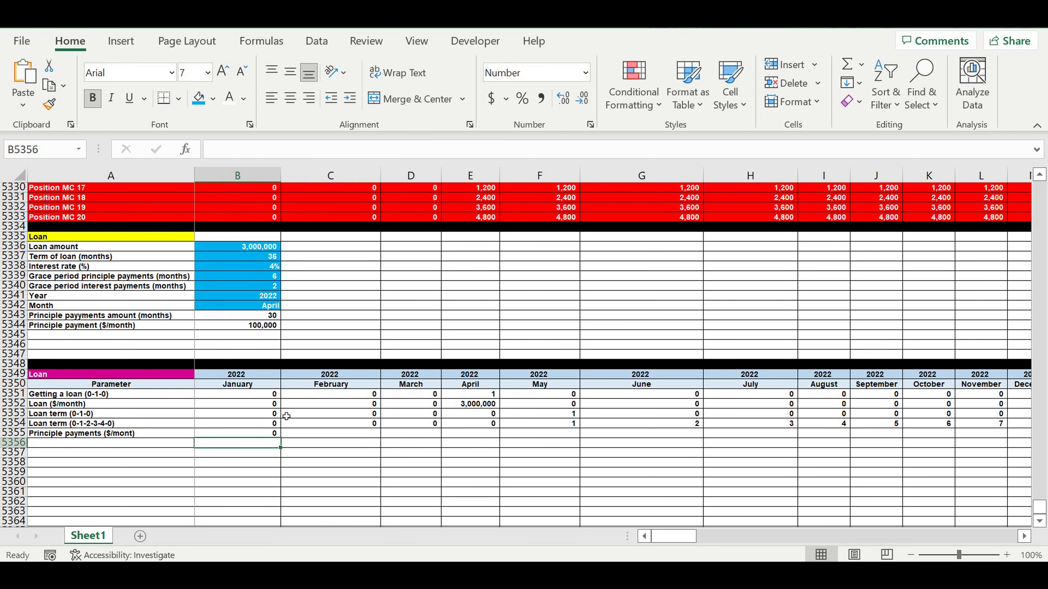
# Step: Fill the principle payments formula from B5355 across row 5355 into the following months
pyautogui.click(267, 434)
pyautogui.moveTo(284, 444); pyautogui.dragTo(855, 447)
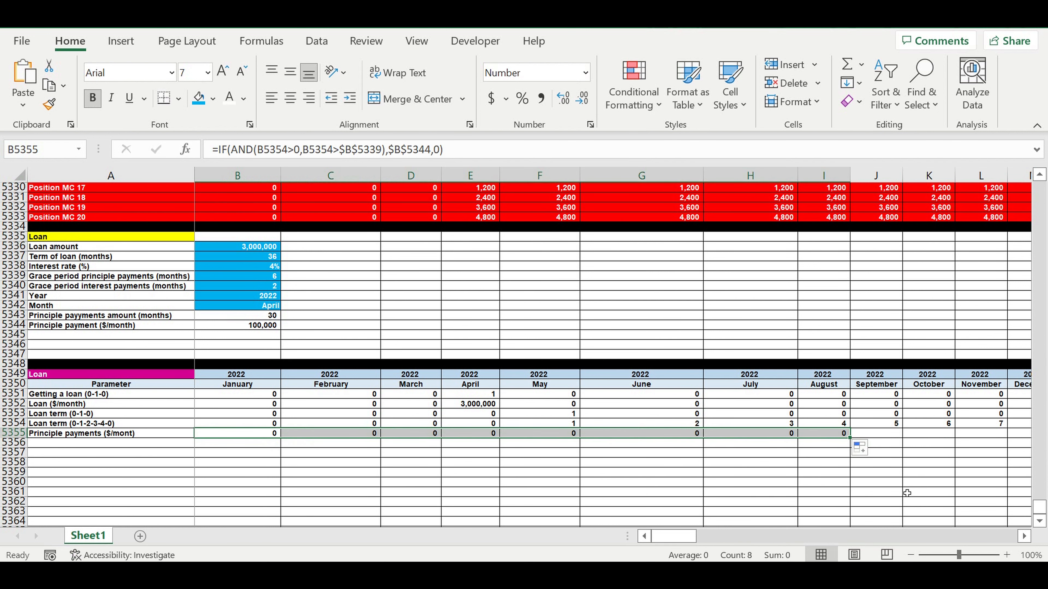
pyautogui.click(1027, 539)
pyautogui.click(1027, 538)
pyautogui.click(1027, 538)
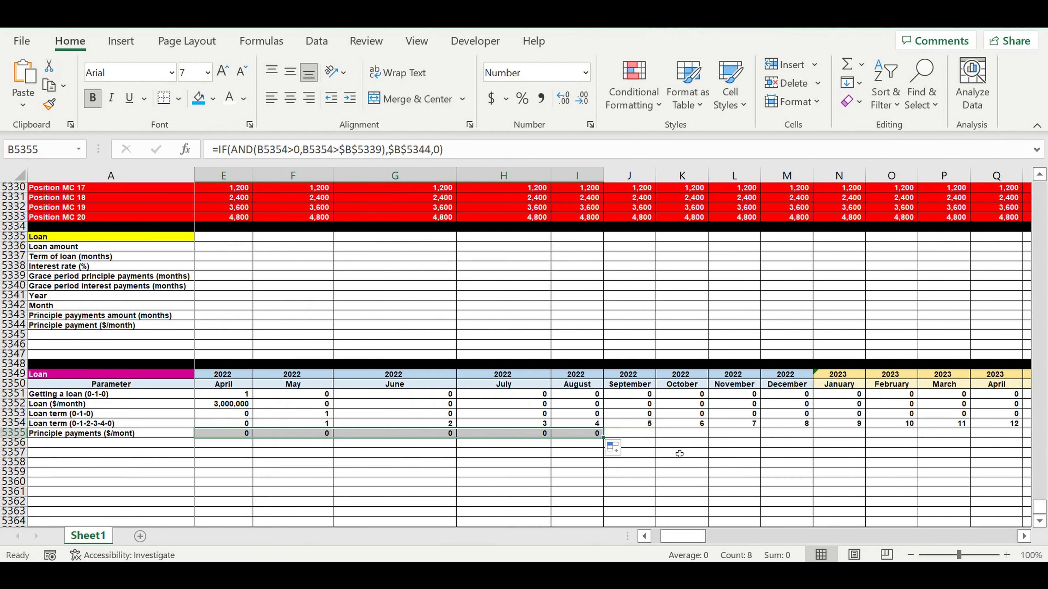
pyautogui.moveTo(608, 440); pyautogui.dragTo(907, 443)
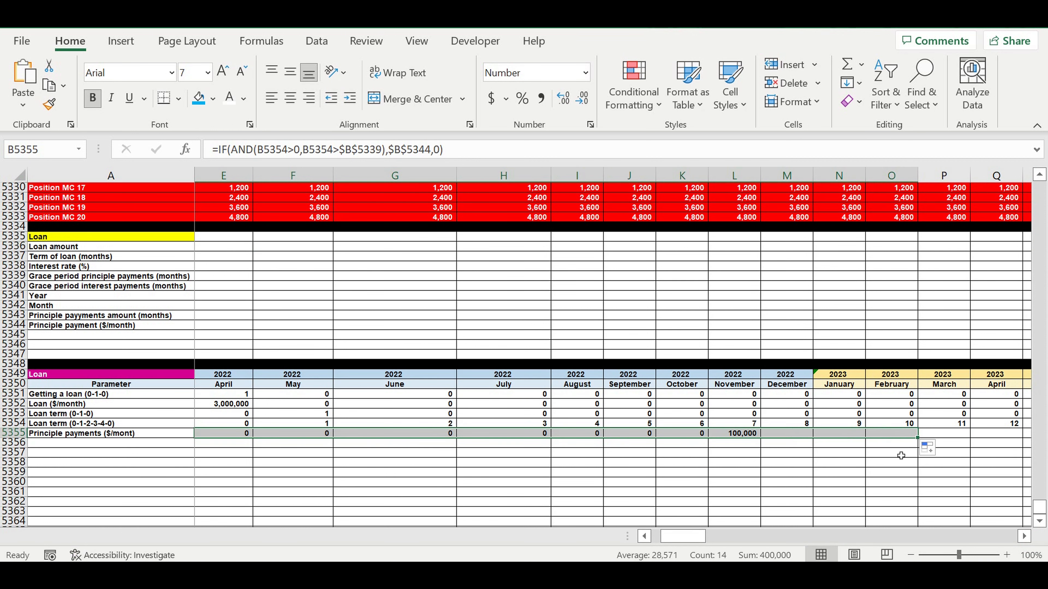
pyautogui.click(840, 463)
# Step: Extend the principle payments formula along row 5355 through December 2031
pyautogui.moveTo(698, 424); pyautogui.dragTo(326, 423)
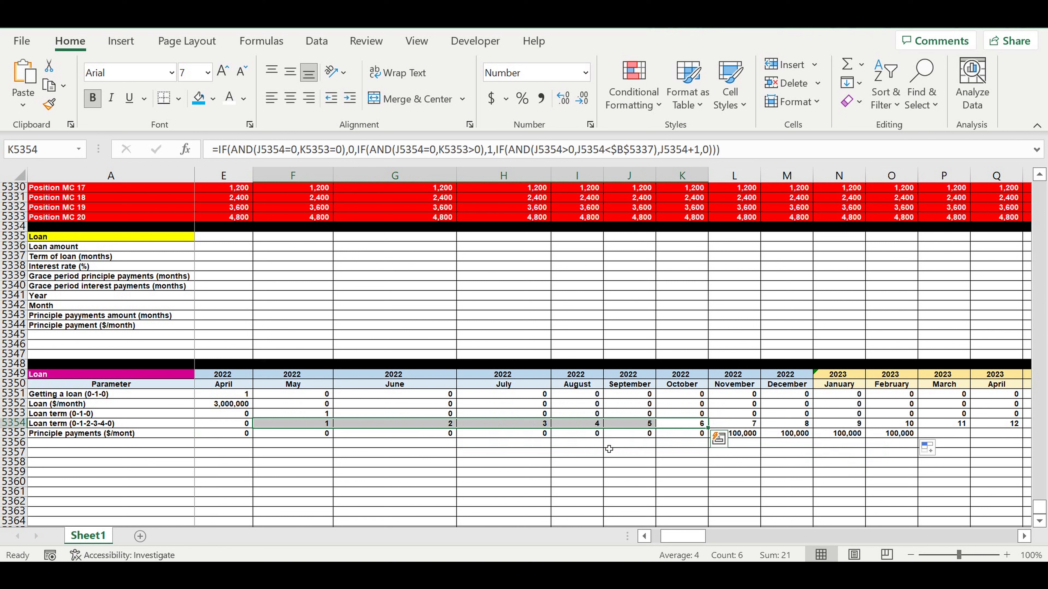
pyautogui.click(805, 474)
pyautogui.click(743, 434)
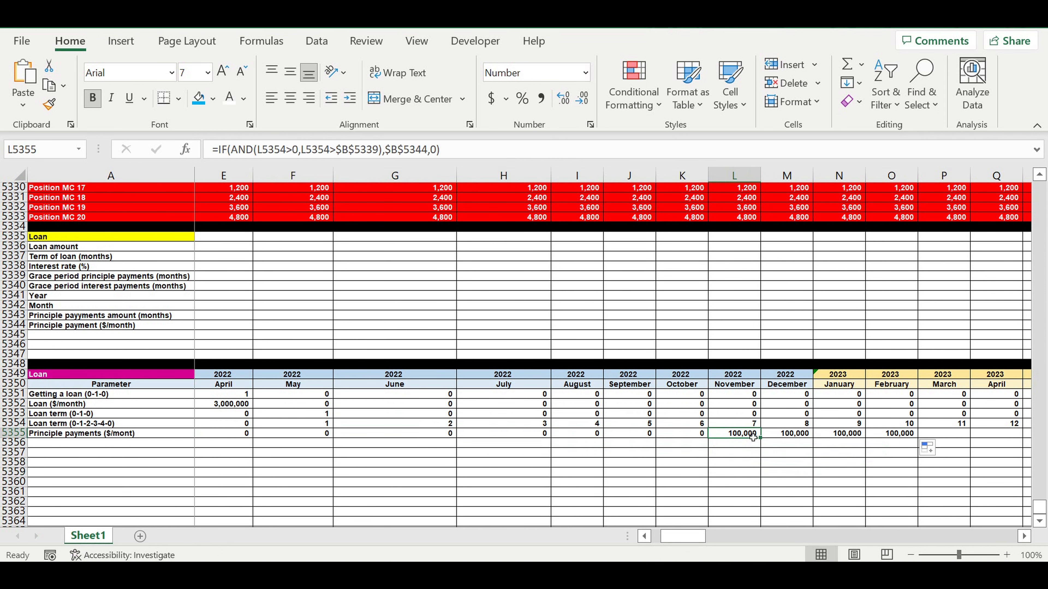
pyautogui.moveTo(759, 437); pyautogui.dragTo(932, 454)
pyautogui.click(801, 446)
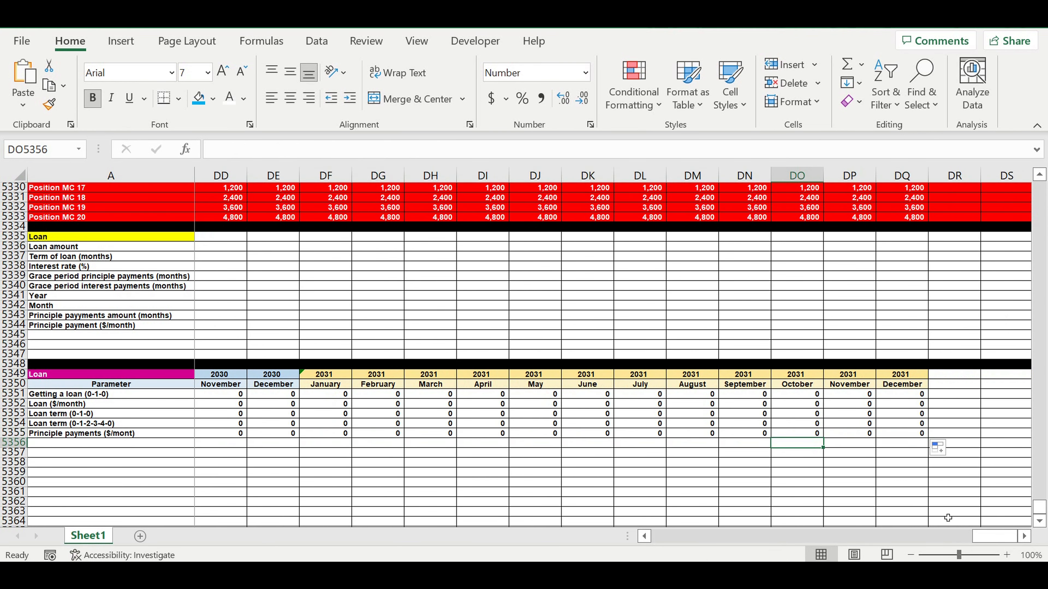
# Step: Check where the principle payments stop against the loan term counter around April 2025
pyautogui.moveTo(985, 536); pyautogui.dragTo(772, 537)
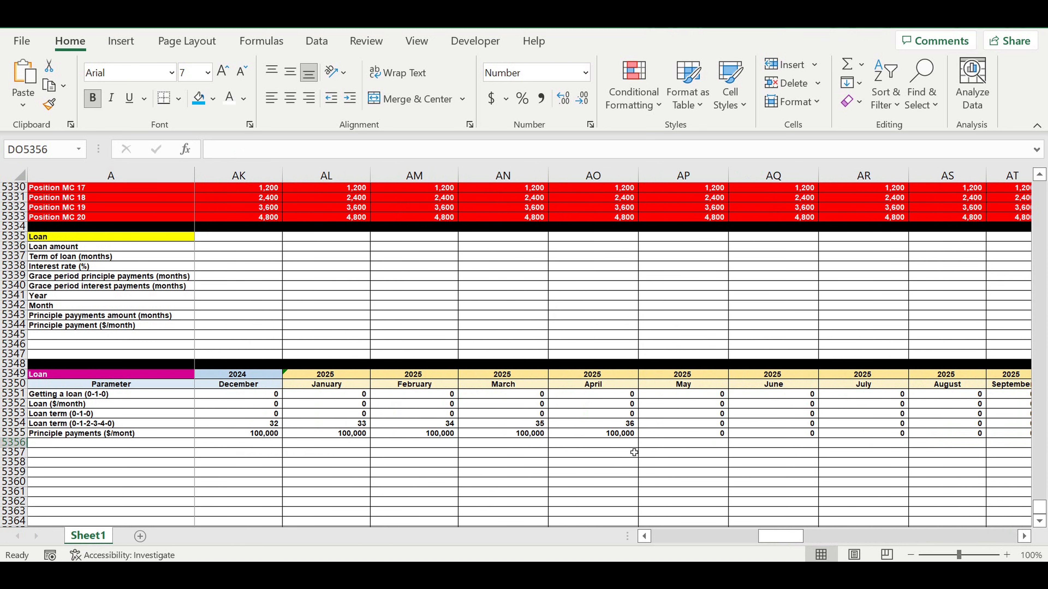
pyautogui.click(664, 437)
pyautogui.click(607, 436)
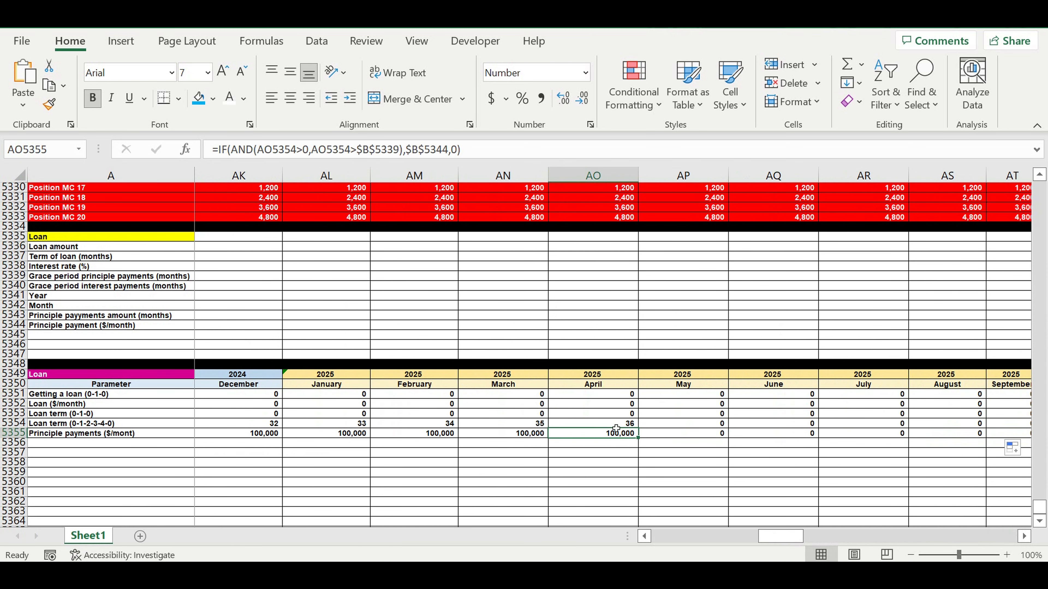
pyautogui.moveTo(615, 425); pyautogui.dragTo(616, 433)
pyautogui.moveTo(771, 537); pyautogui.dragTo(642, 538)
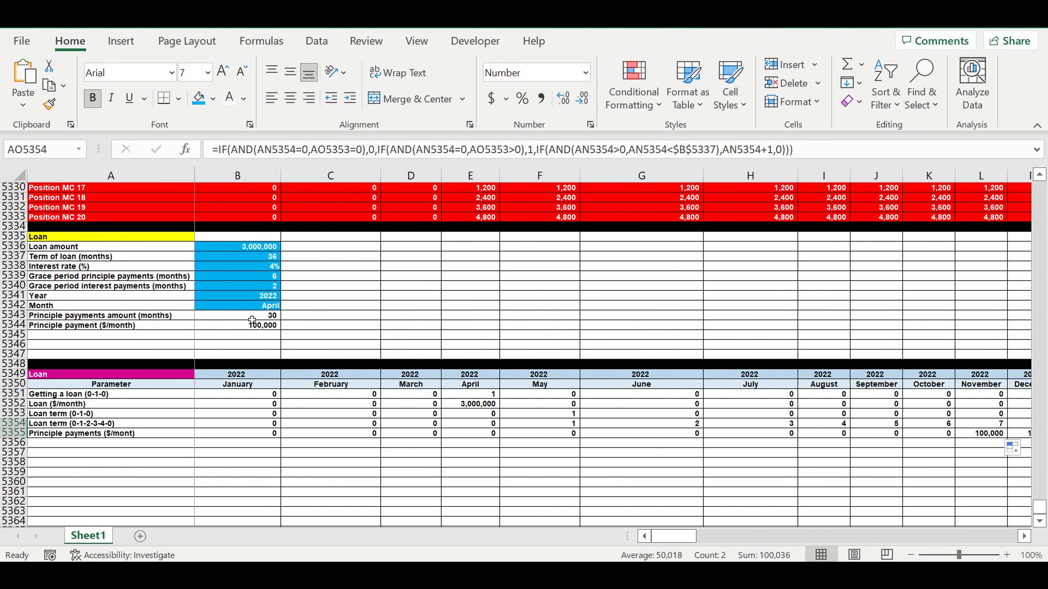
# Step: Test the schedule by setting the grace period principle payments to 0
pyautogui.click(253, 280)
pyautogui.write('0')
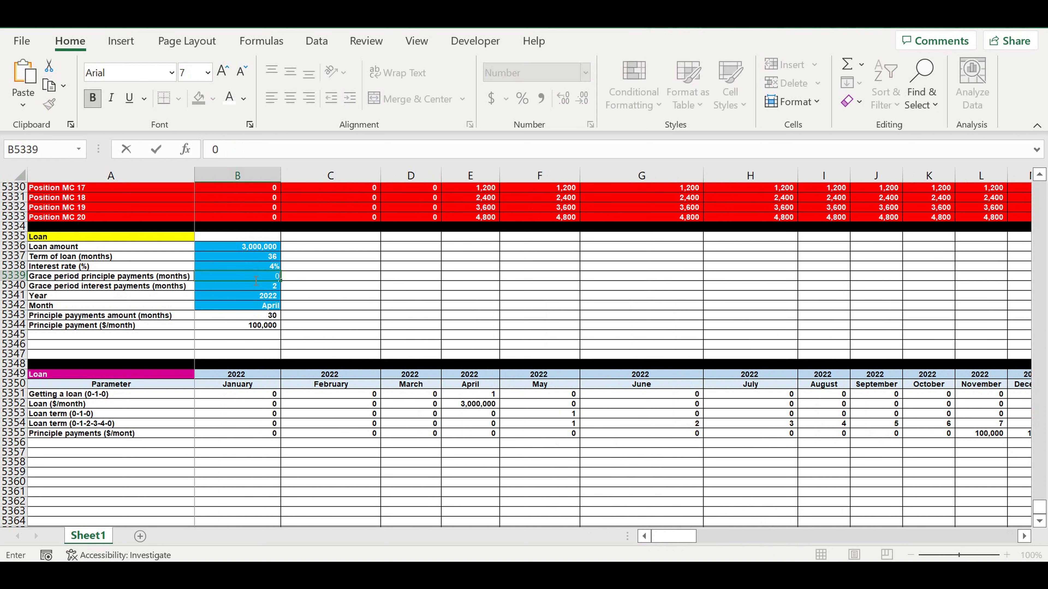
pyautogui.press('Return')
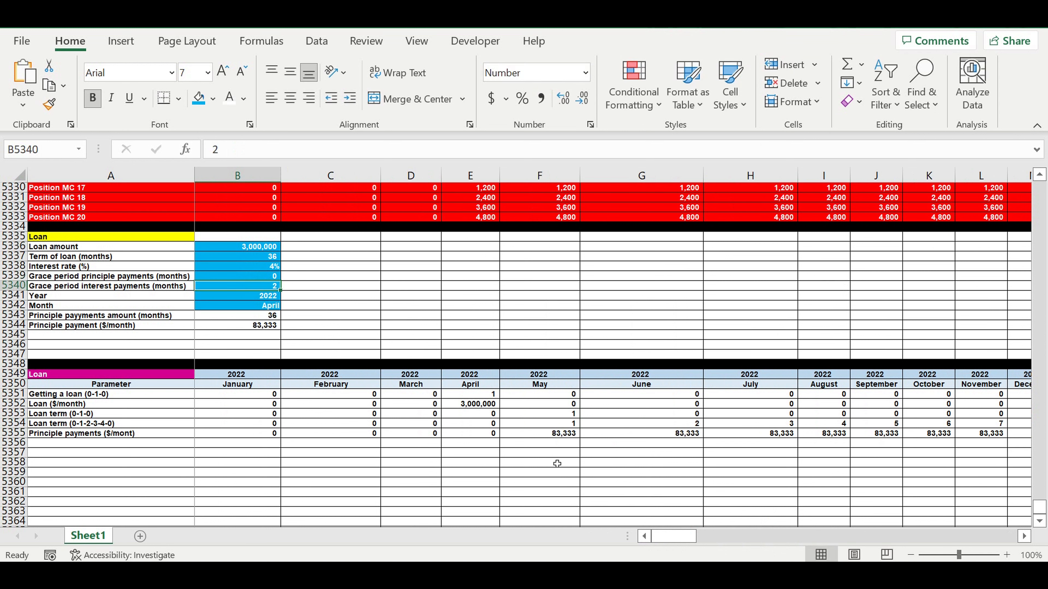
pyautogui.click(555, 463)
pyautogui.click(564, 435)
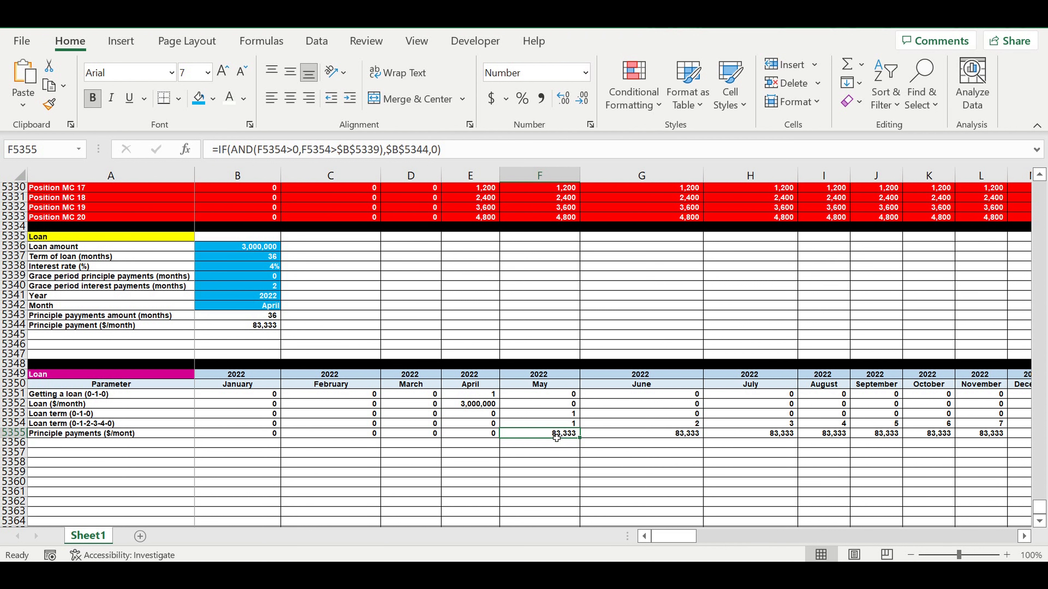
pyautogui.moveTo(674, 536)
pyautogui.mouseDown()
pyautogui.moveTo(802, 532)
pyautogui.moveTo(673, 536)
pyautogui.mouseUp()
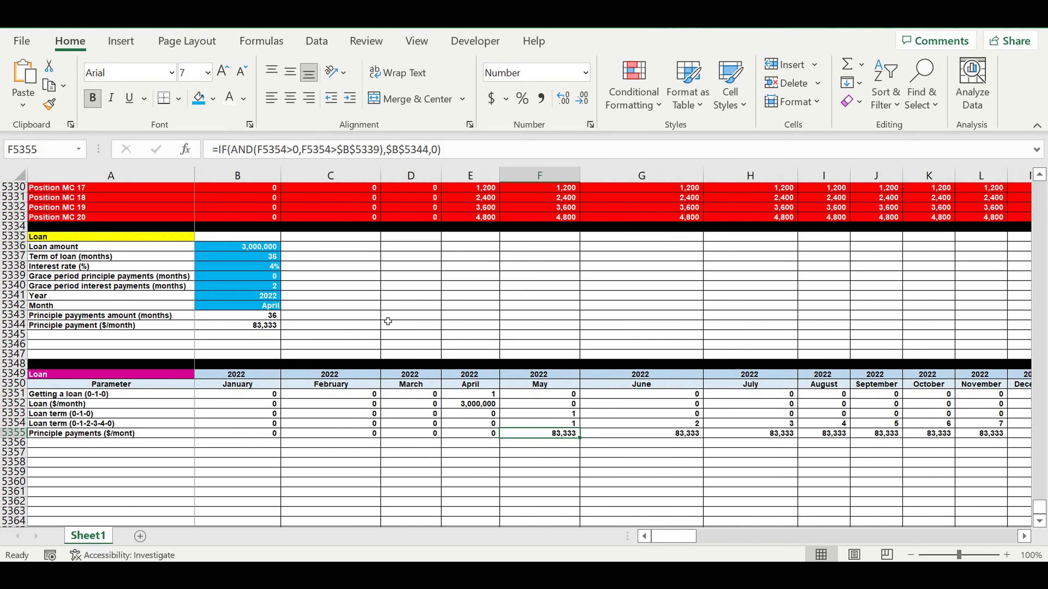
# Step: Set the grace period principle payments back to 6 months
pyautogui.click(262, 278)
pyautogui.write('6')
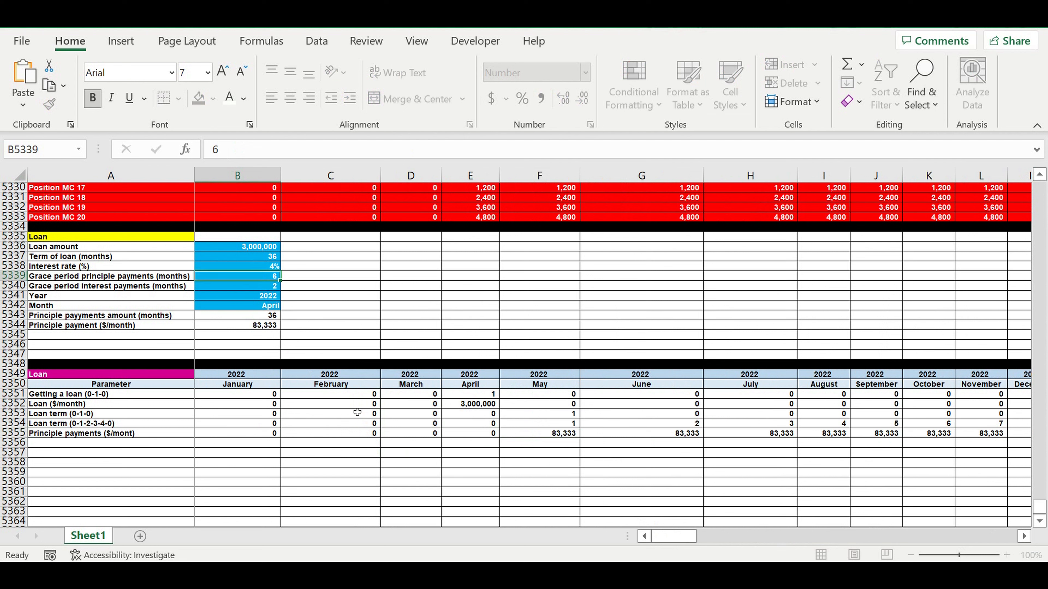
pyautogui.press('Return')
pyautogui.click(424, 463)
pyautogui.click(746, 463)
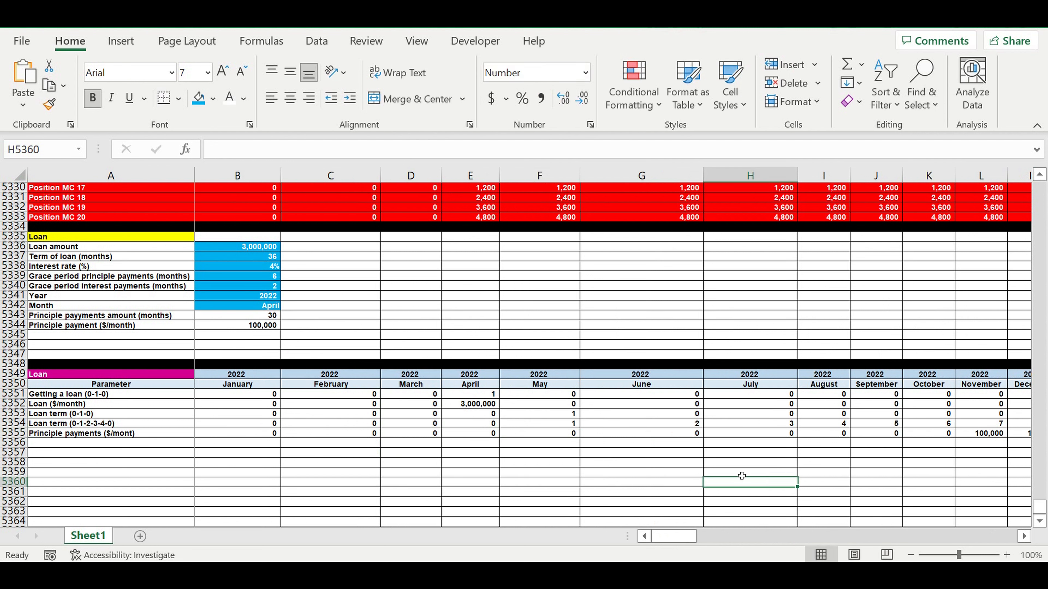
pyautogui.click(804, 463)
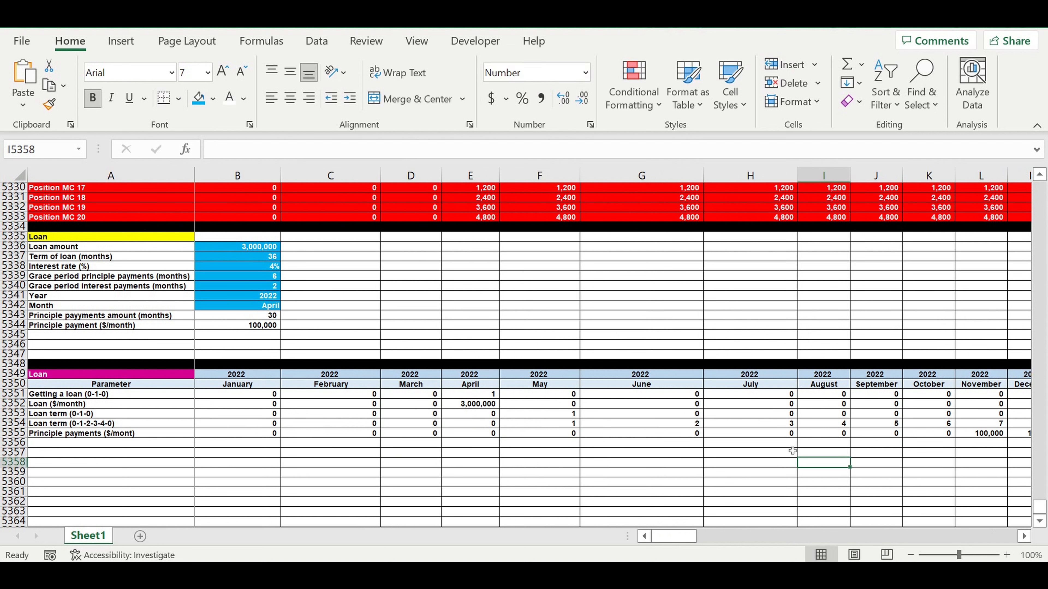
pyautogui.click(544, 445)
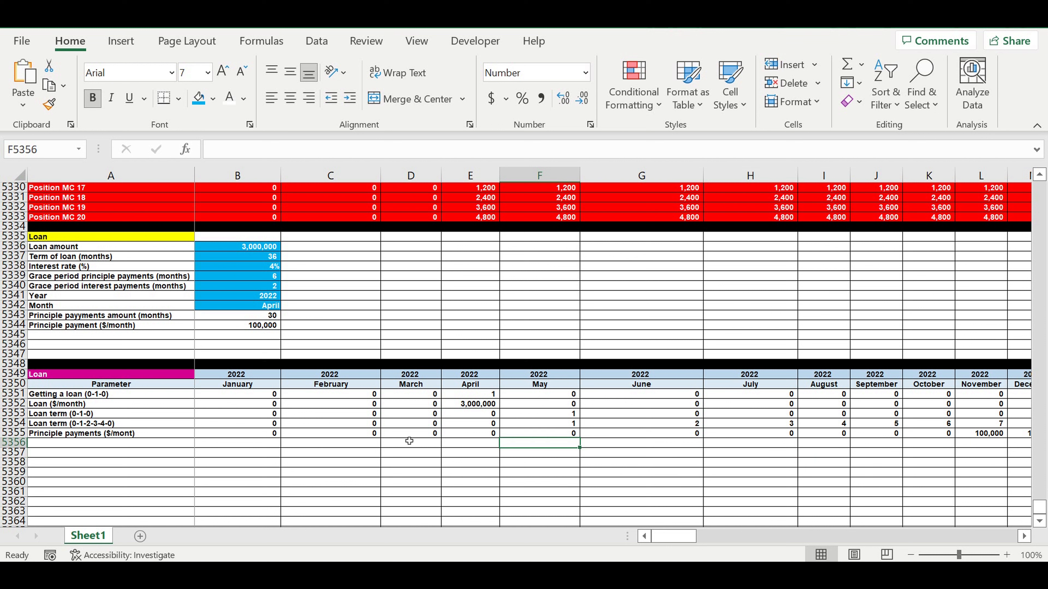
# Step: Label row 5356 of the loan schedule as "Principle inside timeline"
pyautogui.click(85, 446)
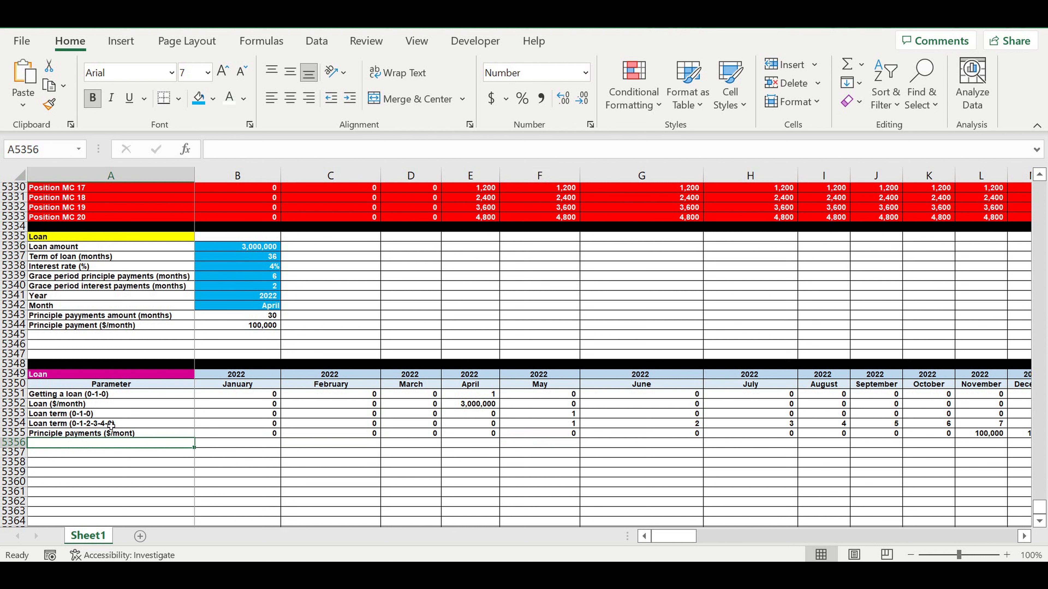
pyautogui.hotkey('ctrl', "'")
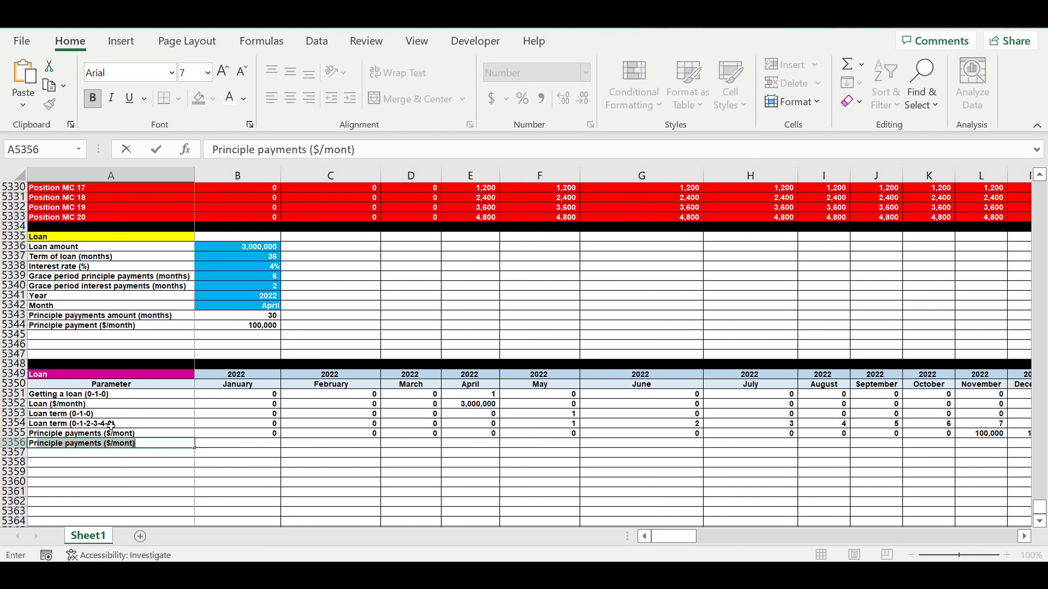
pyautogui.hotkey('shift', 'Right')
pyautogui.hotkey('shift', 'Right')
pyautogui.hotkey('shift', 'Right')
pyautogui.hotkey('shift', 'Right')
pyautogui.hotkey('shift', 'Right')
pyautogui.write('in')
pyautogui.write('side ')
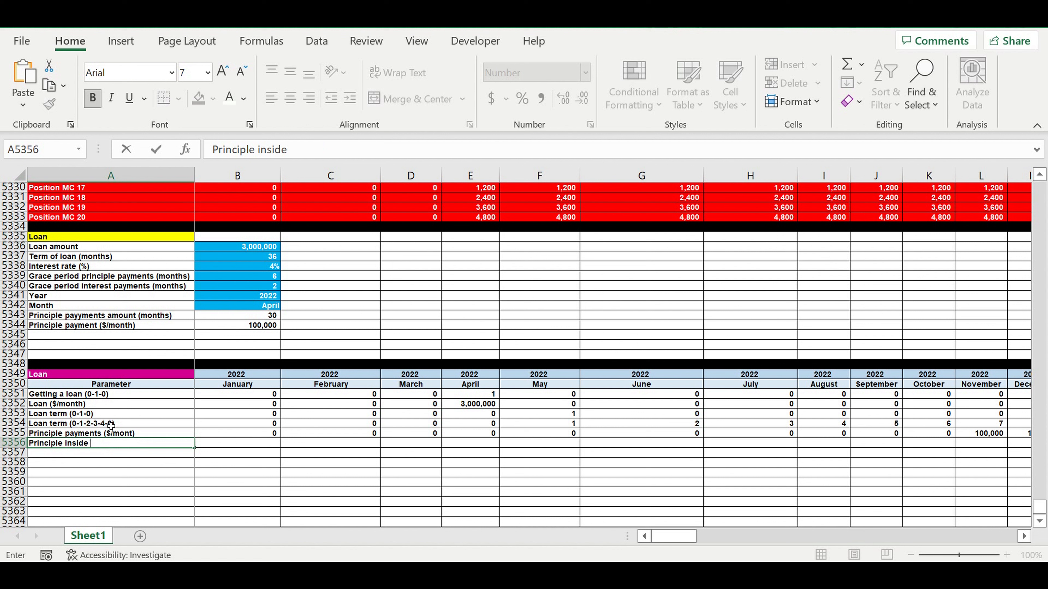
pyautogui.write('timelinr')
pyautogui.write('eline')
pyautogui.press('Return')
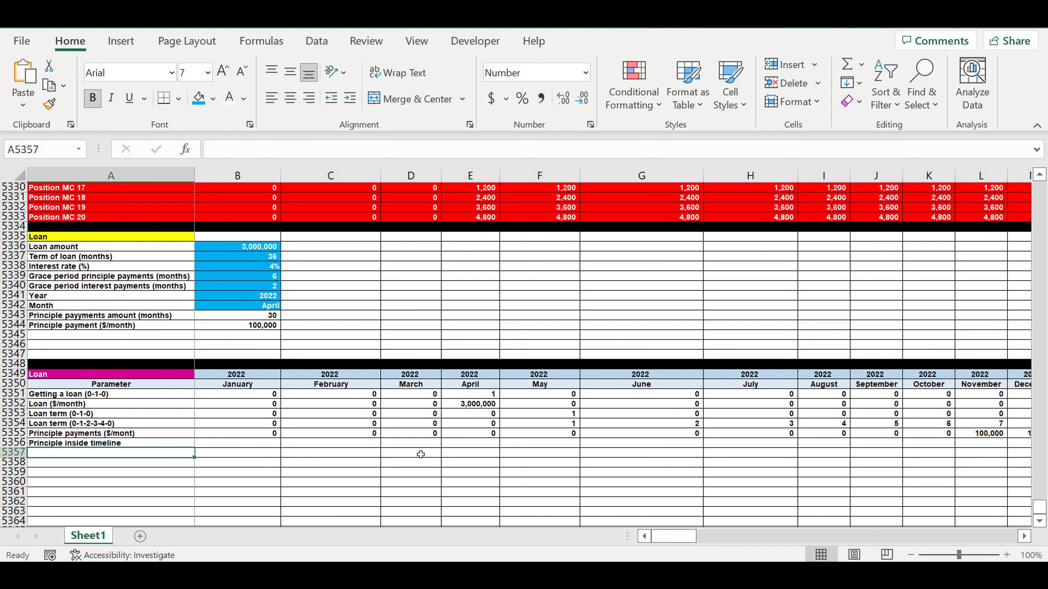
pyautogui.click(471, 432)
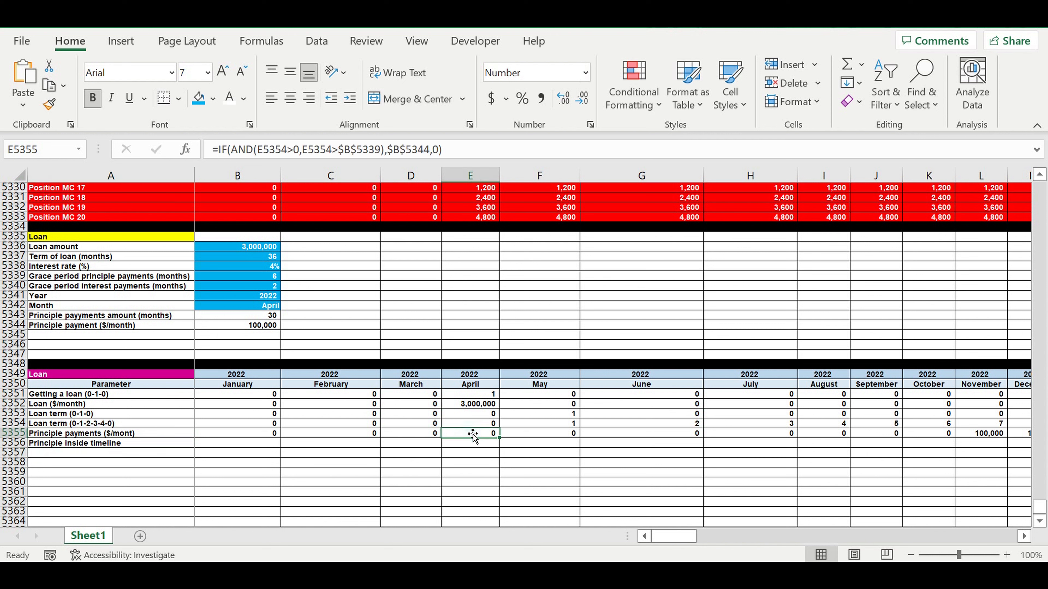
pyautogui.click(261, 268)
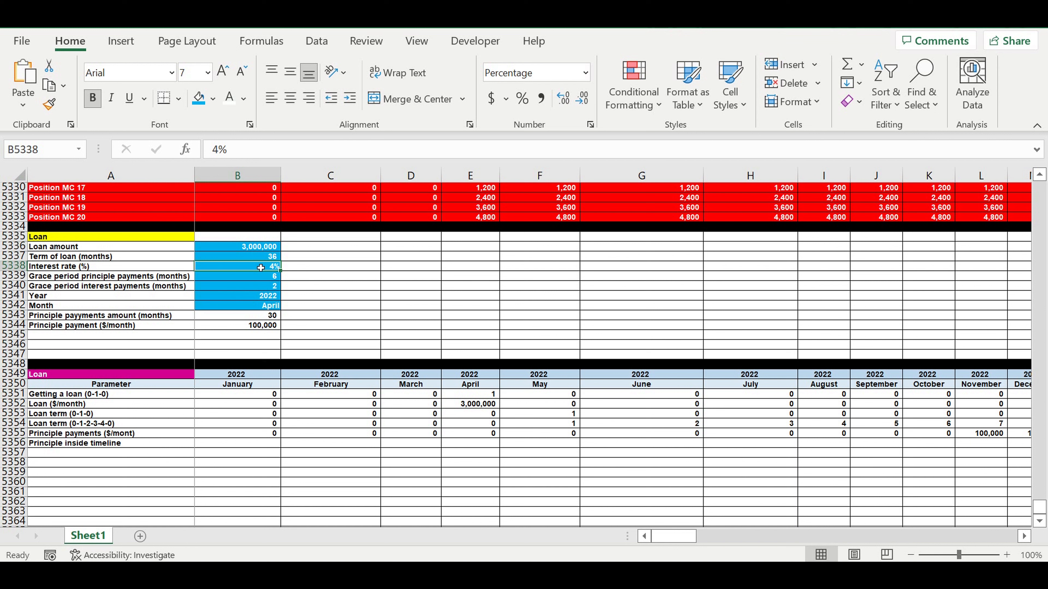
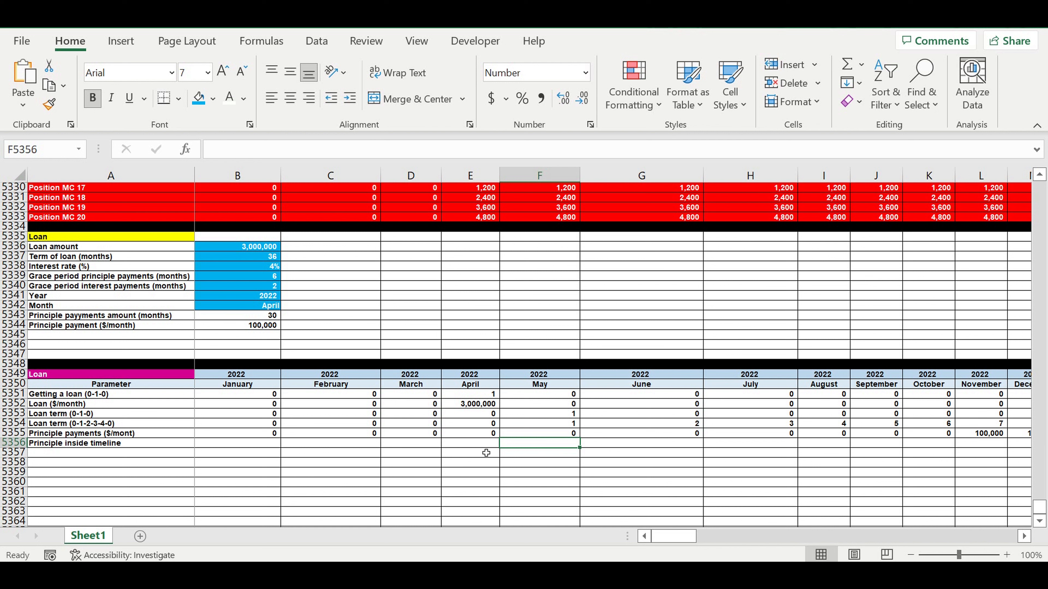
# Step: Set January's principle inside timeline equal to January's loan amount with =B5352
pyautogui.click(259, 445)
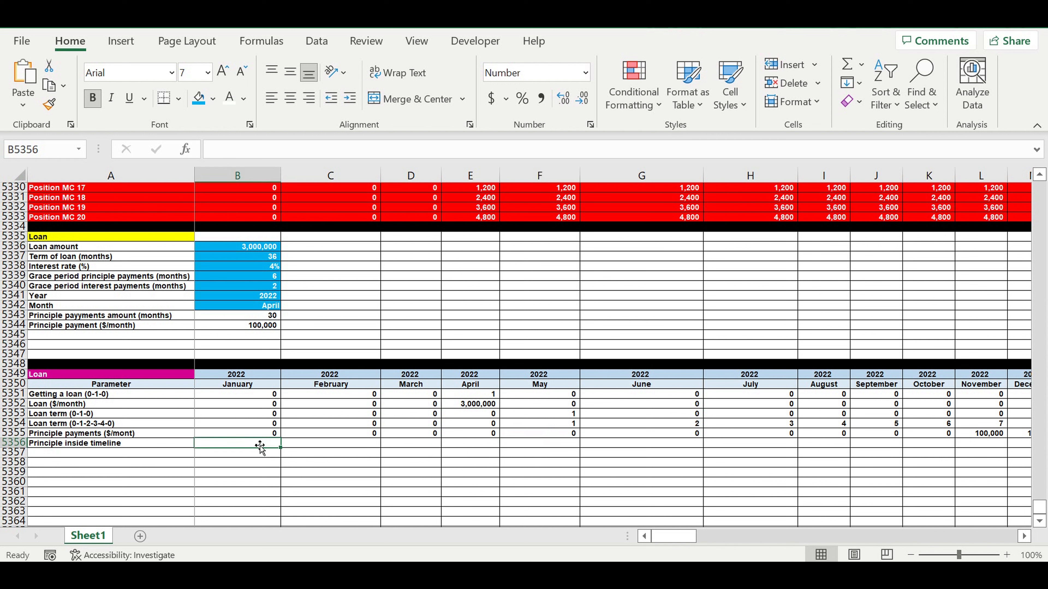
pyautogui.write('=')
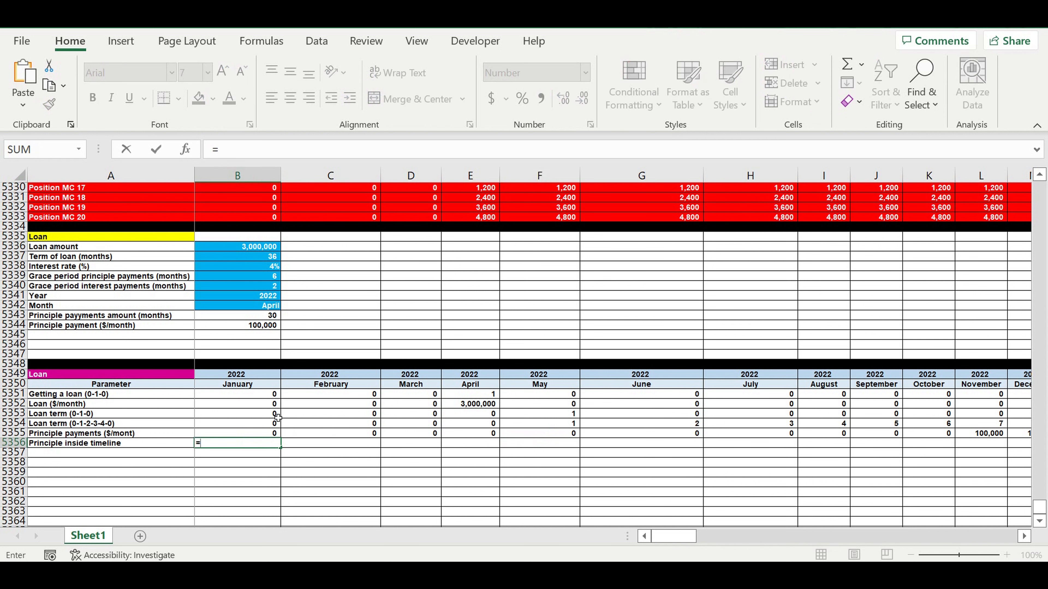
pyautogui.click(246, 407)
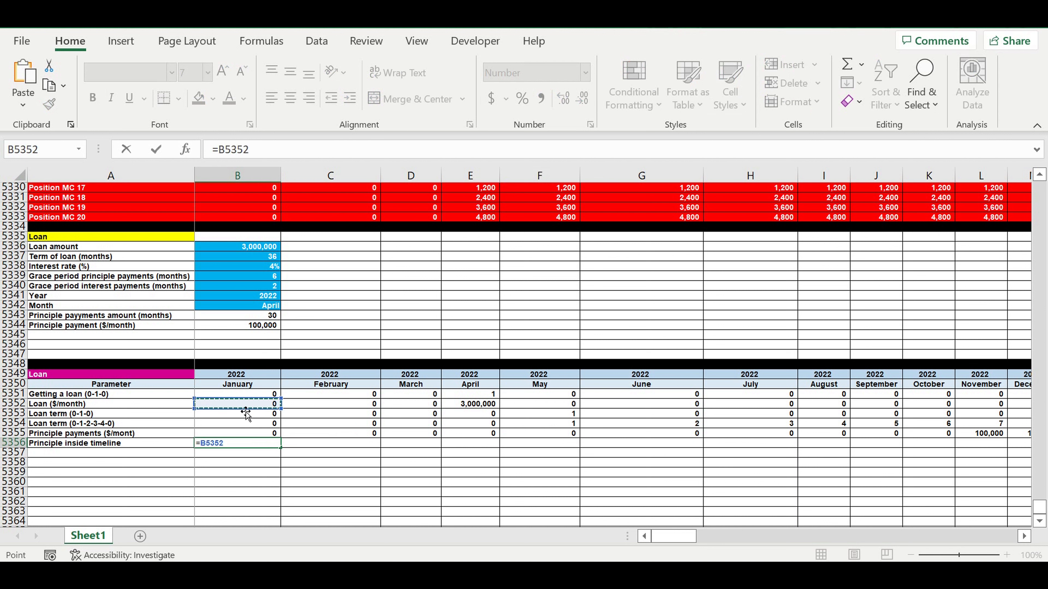
pyautogui.hotkey('ctrl', 'Return')
# Step: Enter February's principle inside timeline formula =B5356+C5352-C5355
pyautogui.click(312, 446)
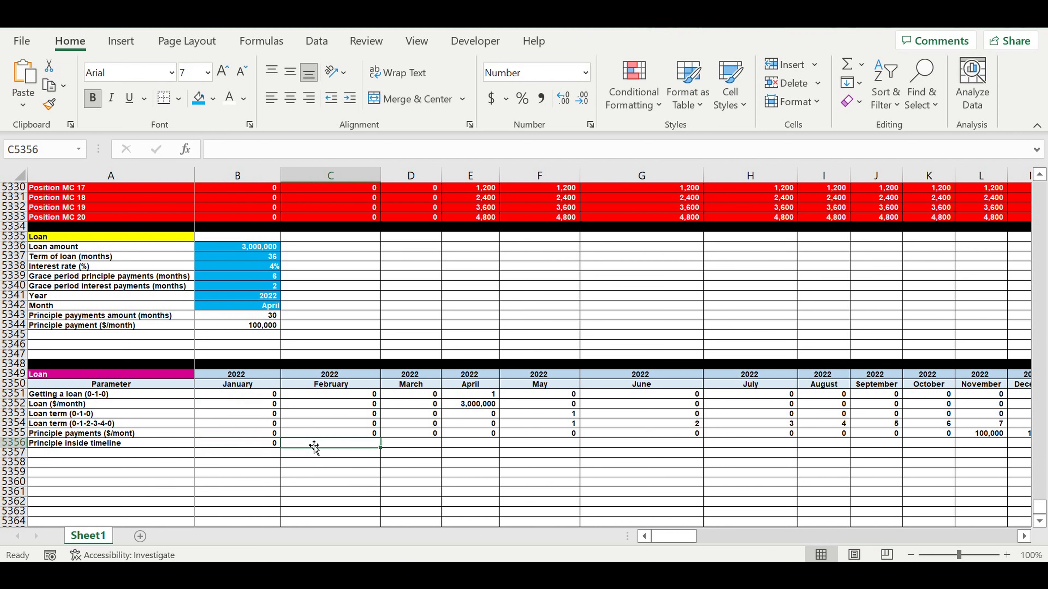
pyautogui.write('=')
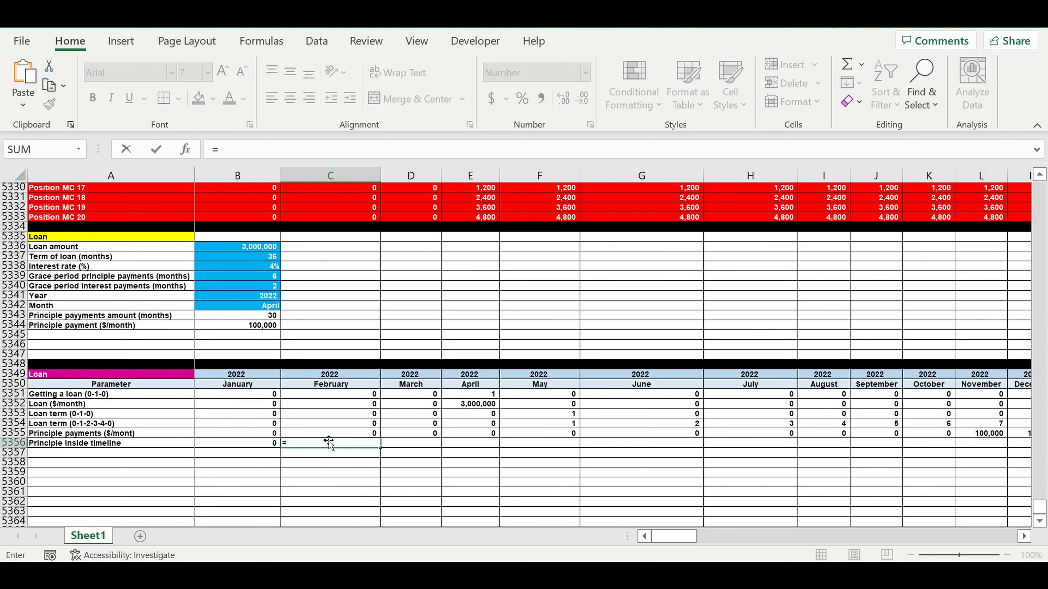
pyautogui.click(257, 446)
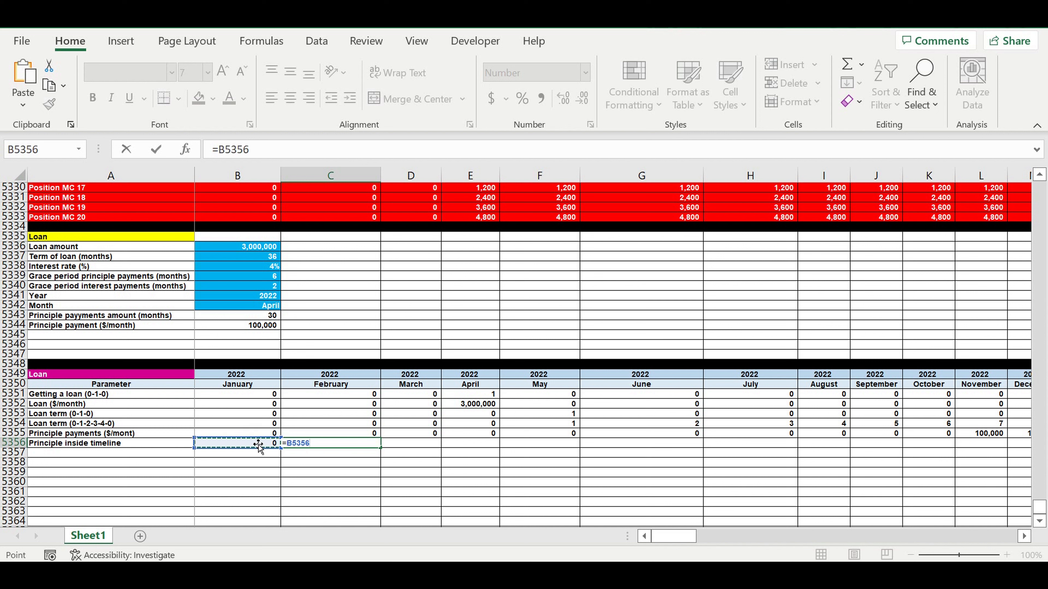
pyautogui.write('+')
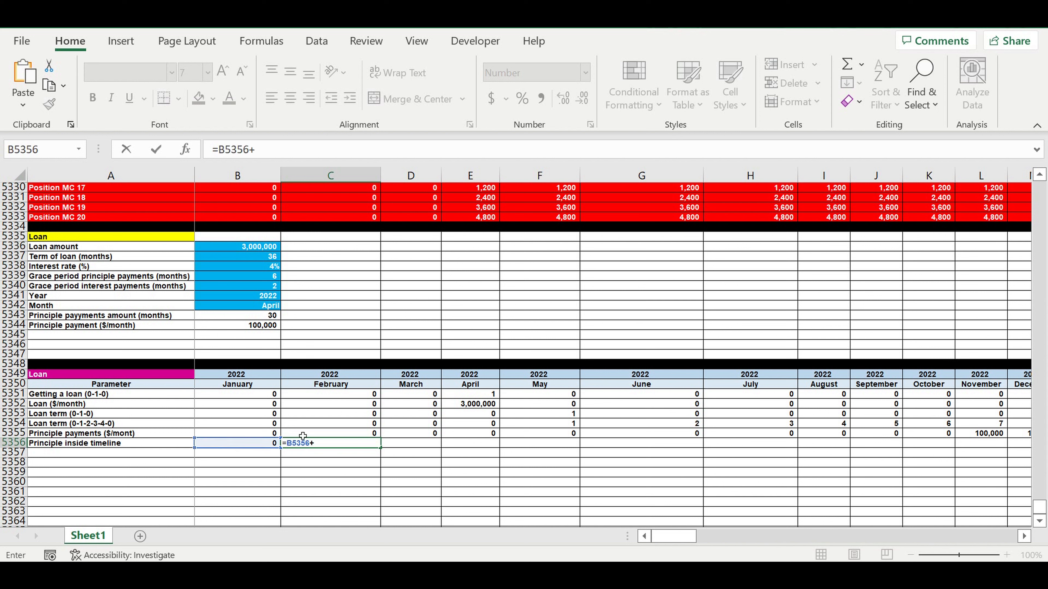
pyautogui.click(325, 407)
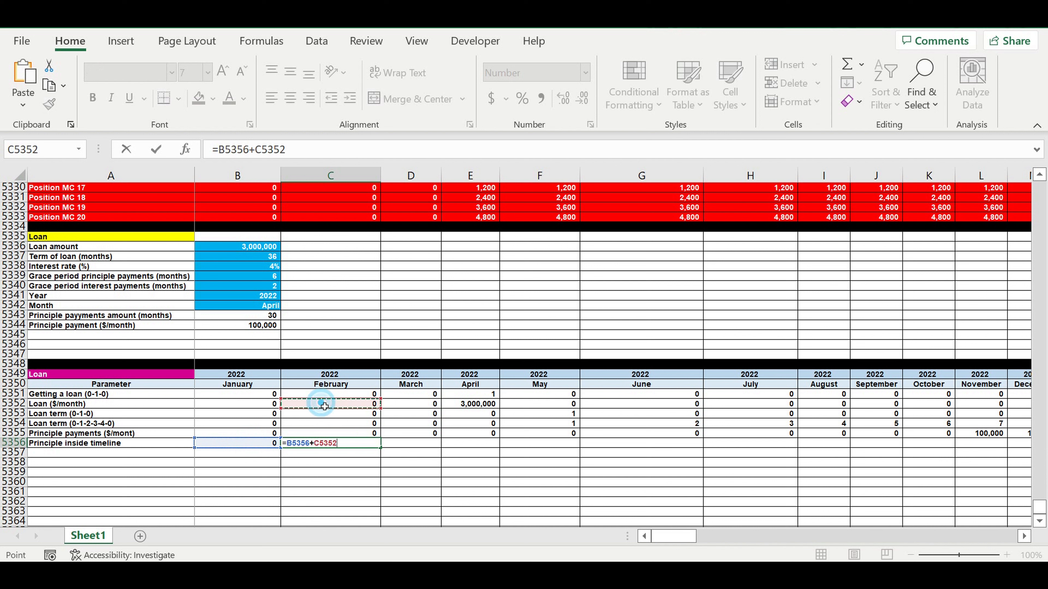
pyautogui.write('-')
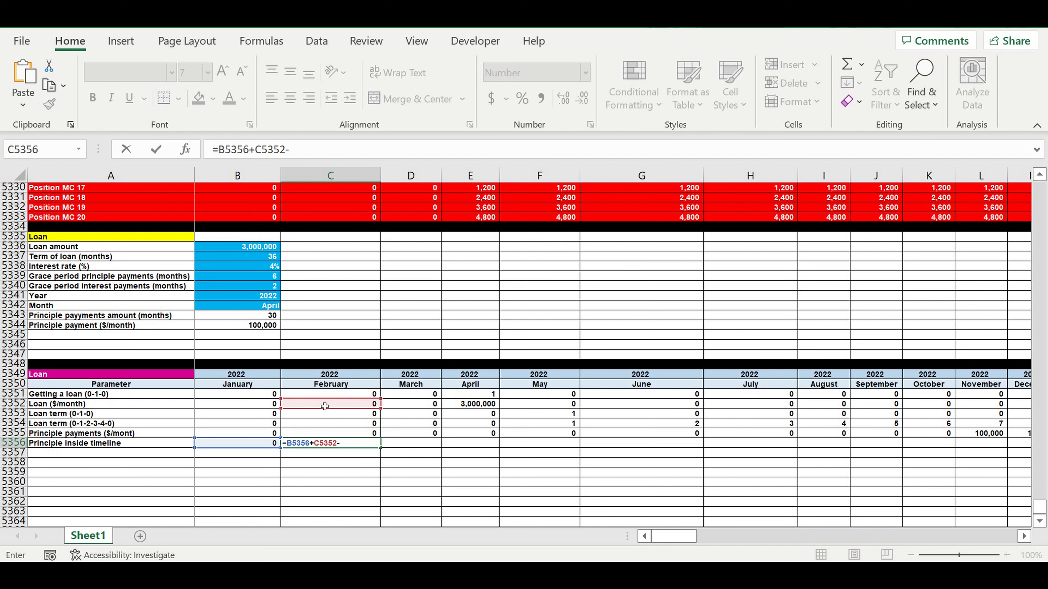
pyautogui.click(316, 434)
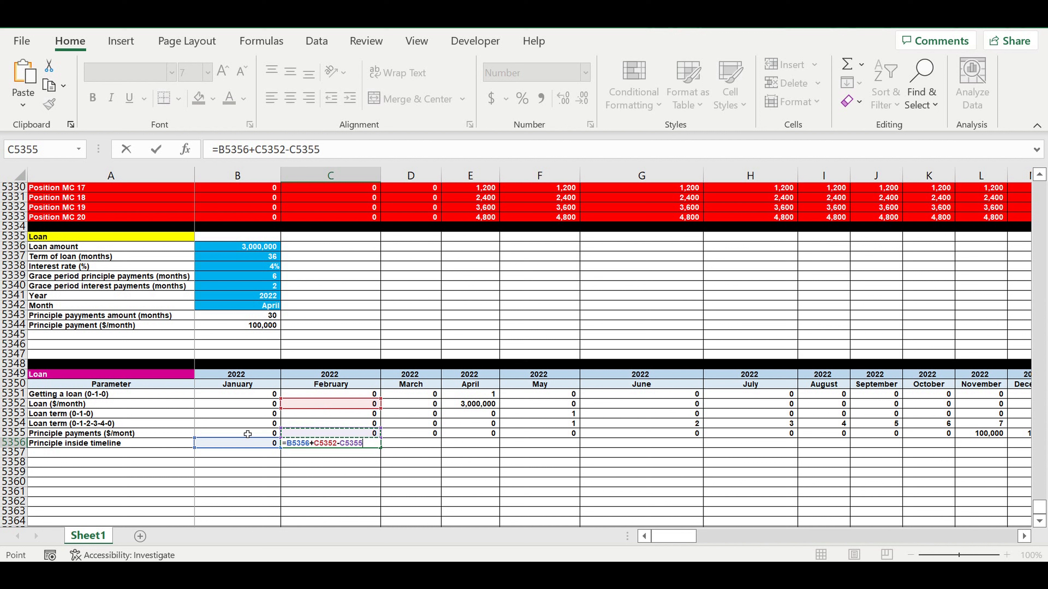
pyautogui.press('Return')
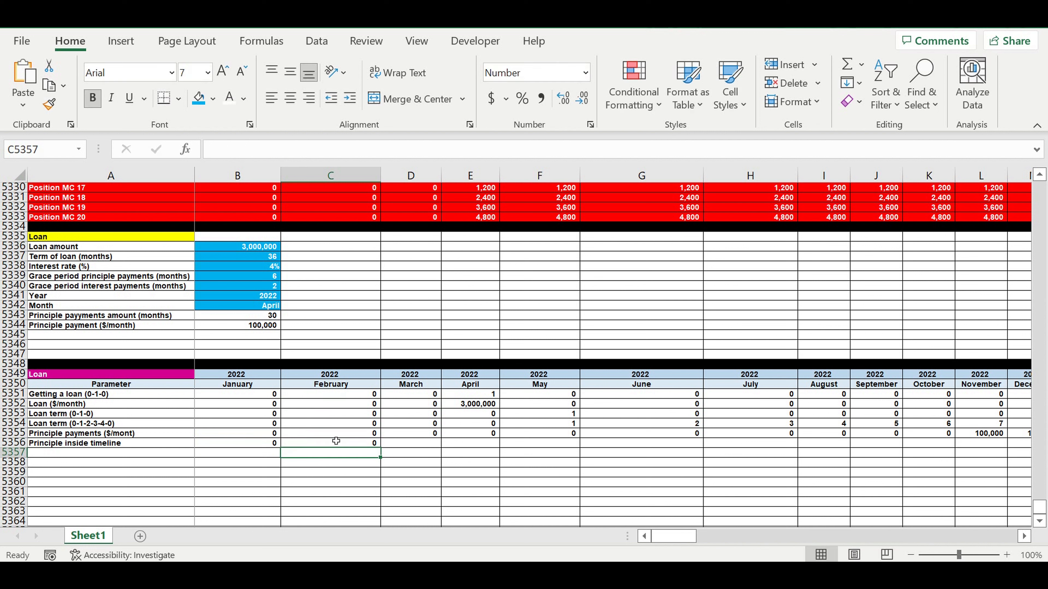
# Step: Copy February's principle inside timeline formula across the monthly timeline
pyautogui.click(338, 433)
pyautogui.click(362, 444)
pyautogui.moveTo(384, 451); pyautogui.dragTo(859, 475)
pyautogui.click(475, 474)
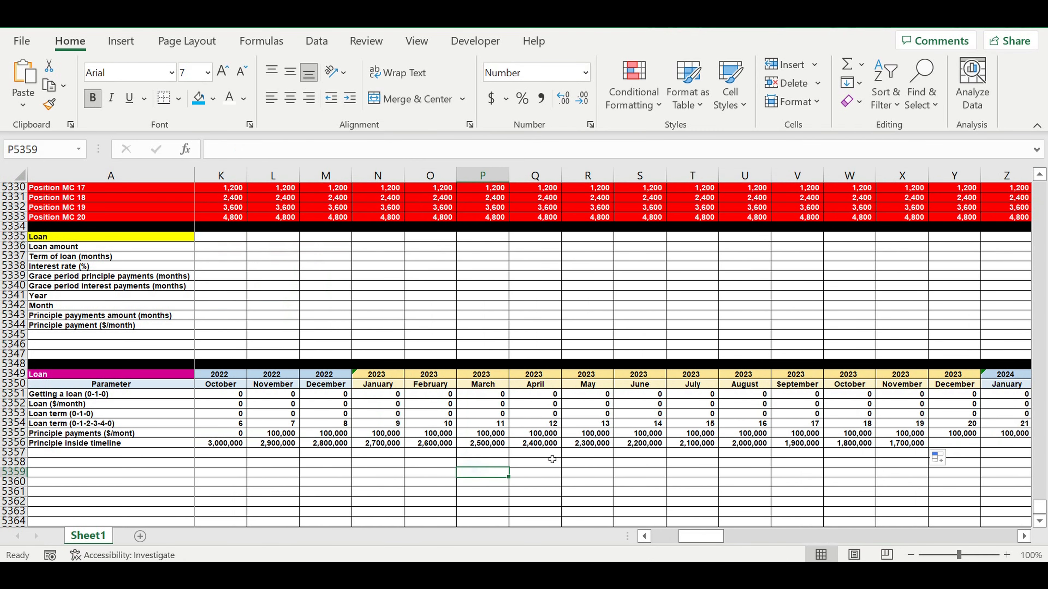
pyautogui.click(537, 443)
pyautogui.moveTo(561, 448); pyautogui.dragTo(831, 454)
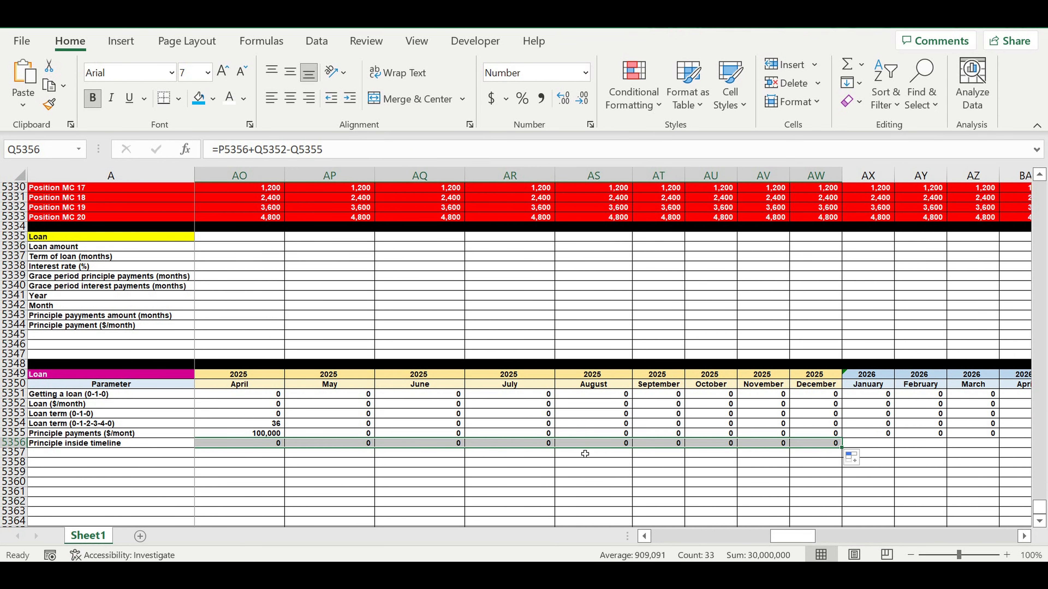
# Step: Correct February's principle inside timeline formula to =B5356+C5352-B5355, subtracting the previous month's principle payment
pyautogui.click(644, 536)
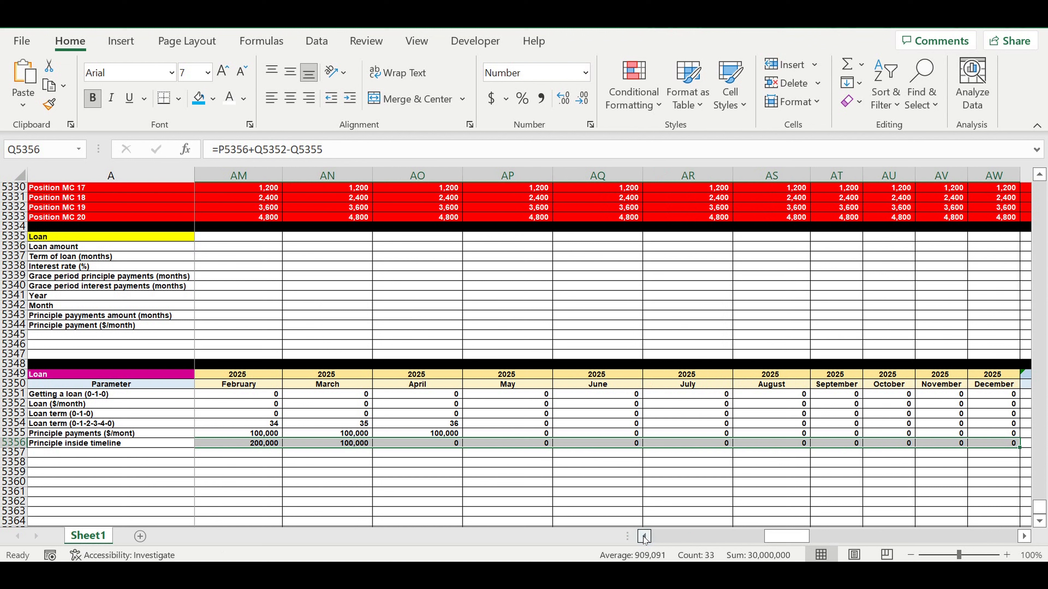
pyautogui.click(644, 536)
pyautogui.moveTo(592, 537); pyautogui.dragTo(573, 524)
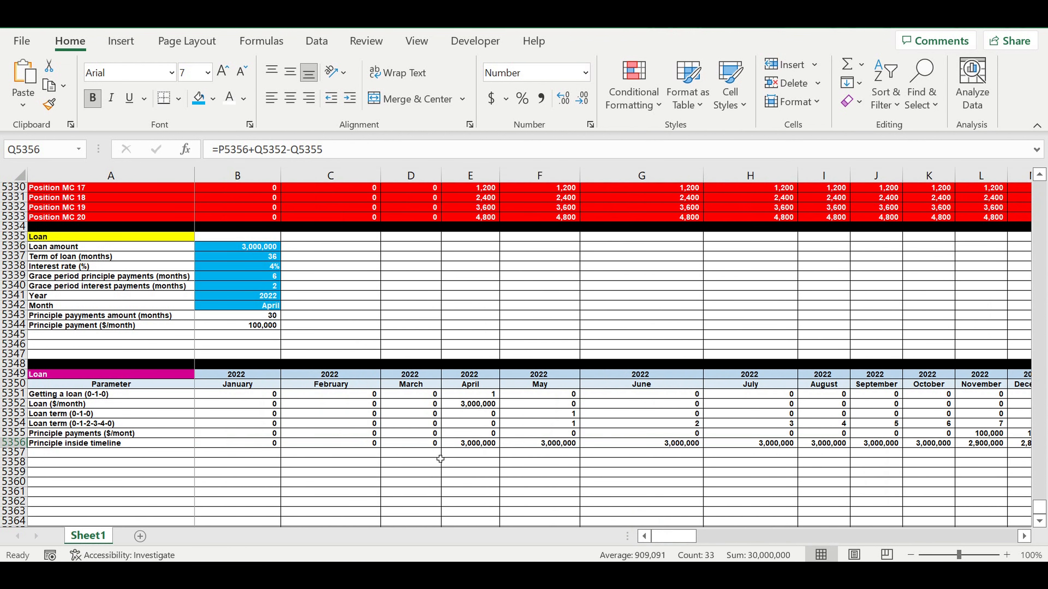
pyautogui.click(258, 446)
pyautogui.click(307, 448)
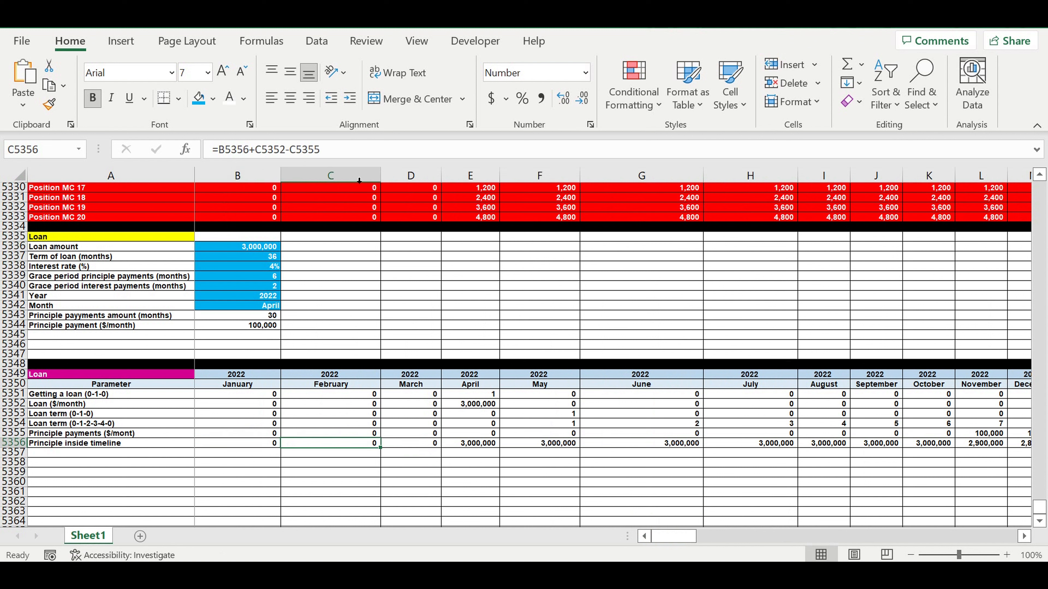
pyautogui.click(352, 149)
pyautogui.moveTo(337, 435); pyautogui.dragTo(268, 438)
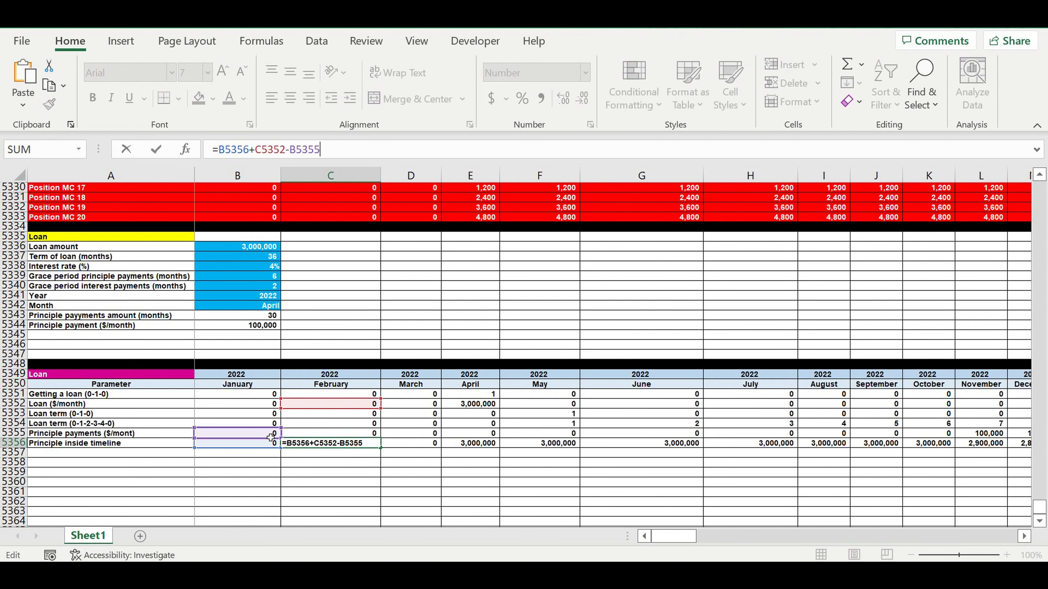
pyautogui.press('Return')
# Step: Copy the corrected principle inside timeline formula across the whole monthly timeline to December 2031
pyautogui.click(352, 448)
pyautogui.moveTo(381, 448); pyautogui.dragTo(894, 467)
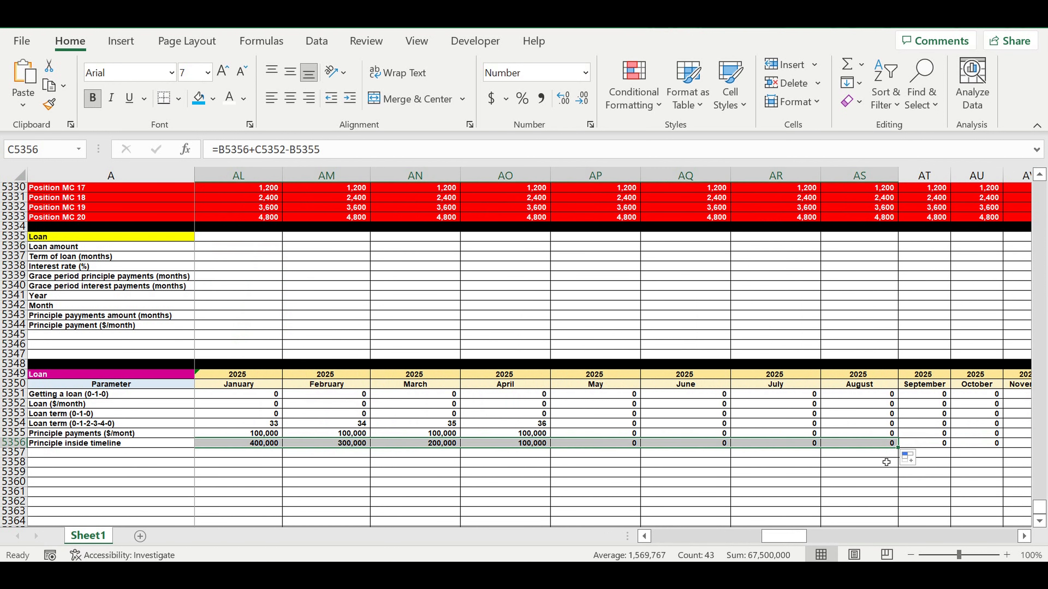
pyautogui.click(647, 475)
pyautogui.click(532, 443)
pyautogui.moveTo(550, 448); pyautogui.dragTo(935, 440)
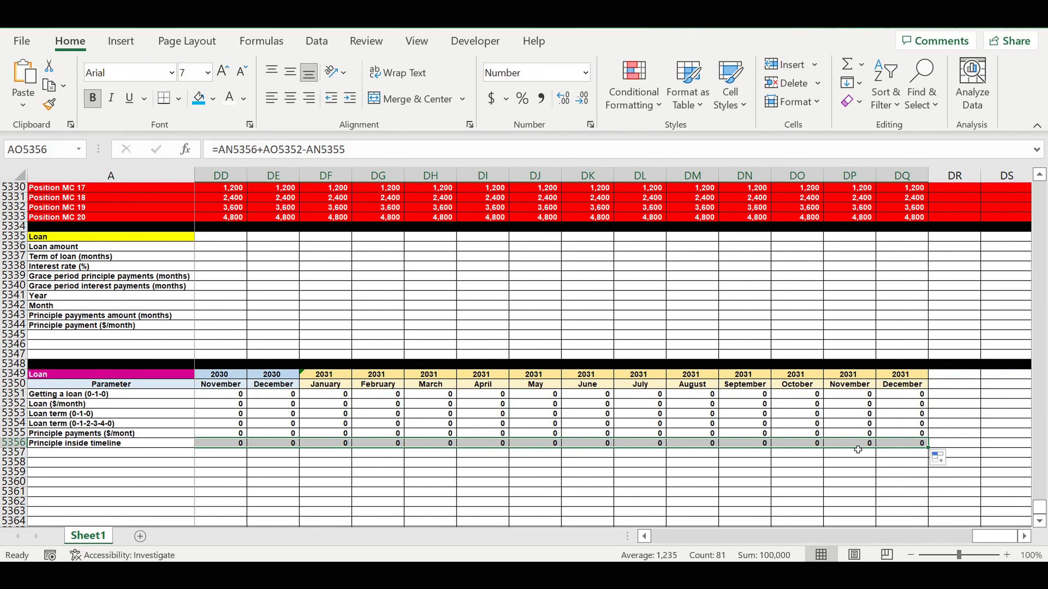
# Step: Review the loan inputs and the loan term counter formulas alongside the principle inside timeline row
pyautogui.click(818, 462)
pyautogui.moveTo(996, 541); pyautogui.dragTo(573, 532)
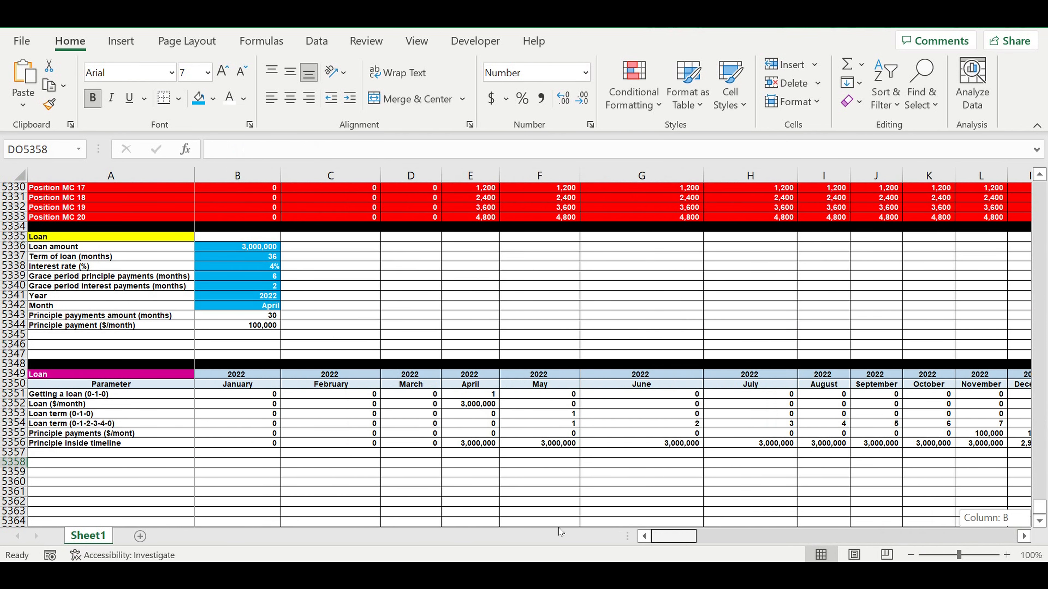
pyautogui.click(570, 474)
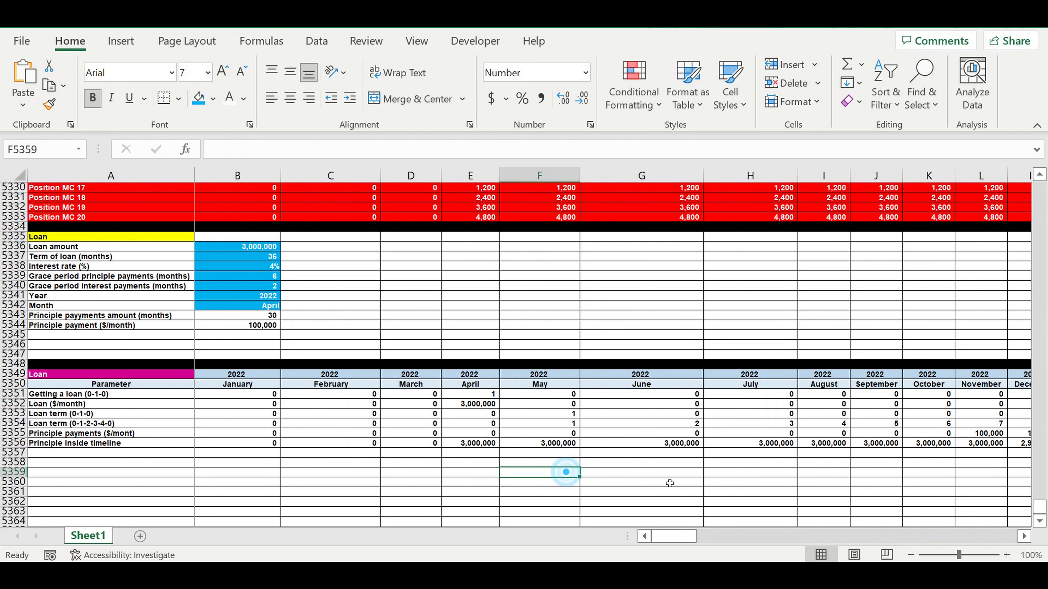
pyautogui.click(87, 445)
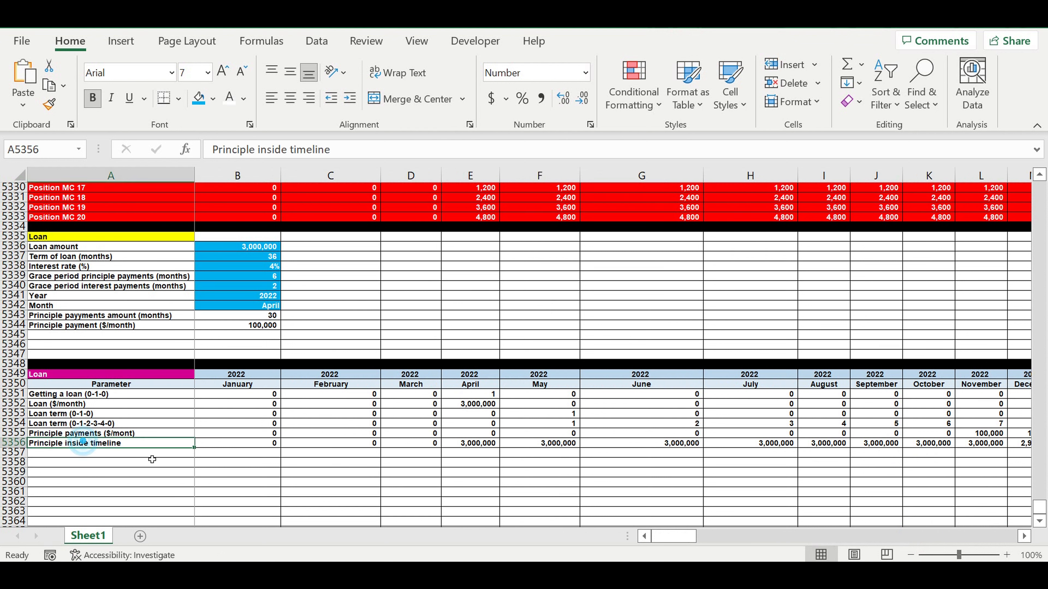
pyautogui.click(255, 289)
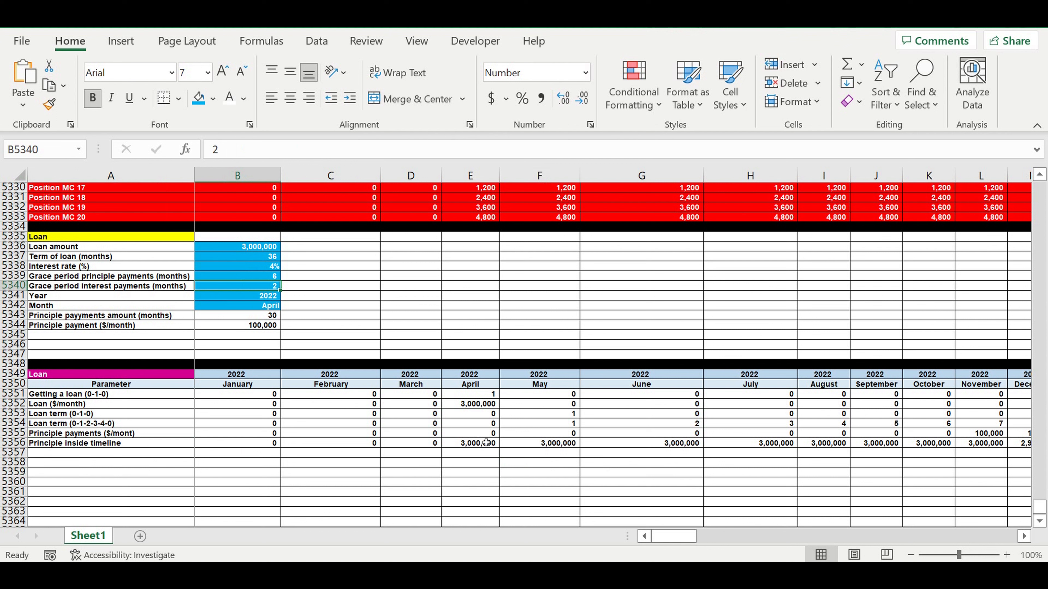
pyautogui.click(683, 427)
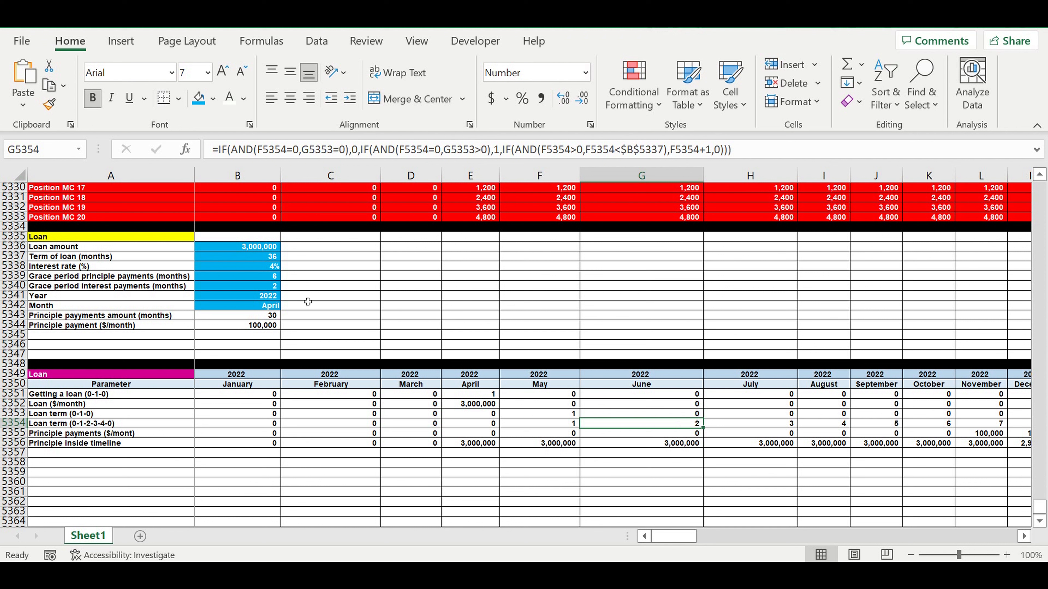
pyautogui.click(766, 425)
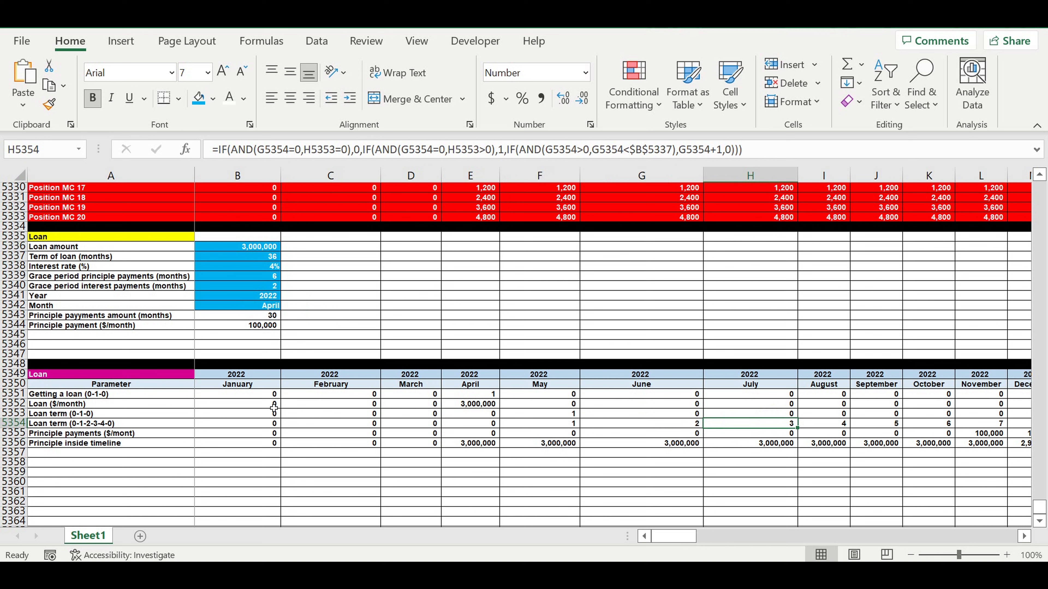
# Step: Label row 5357 of the loan schedule as "% payments ($/month)"
pyautogui.click(52, 454)
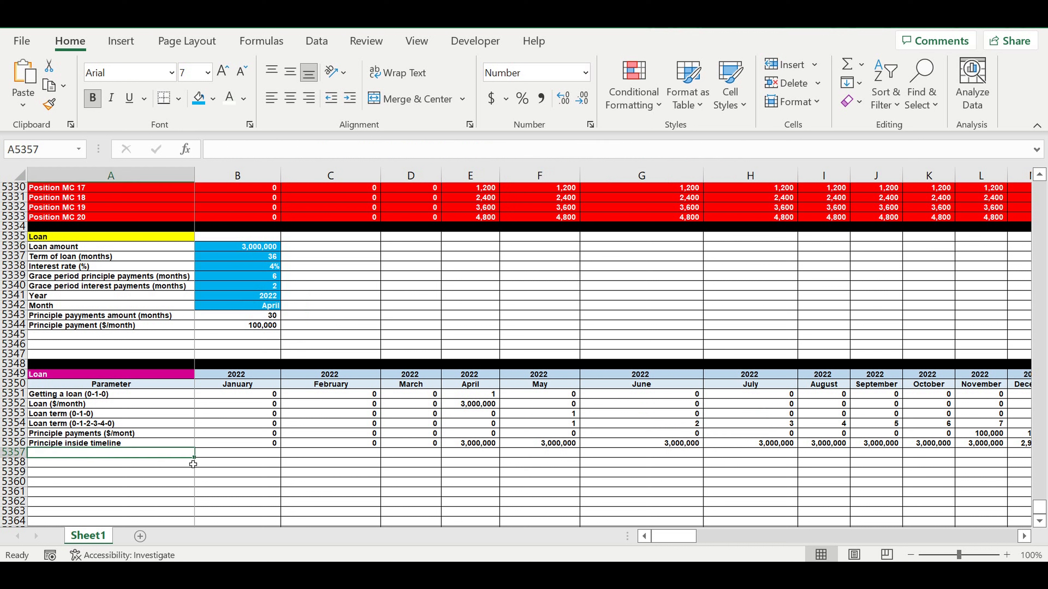
pyautogui.write('% pa')
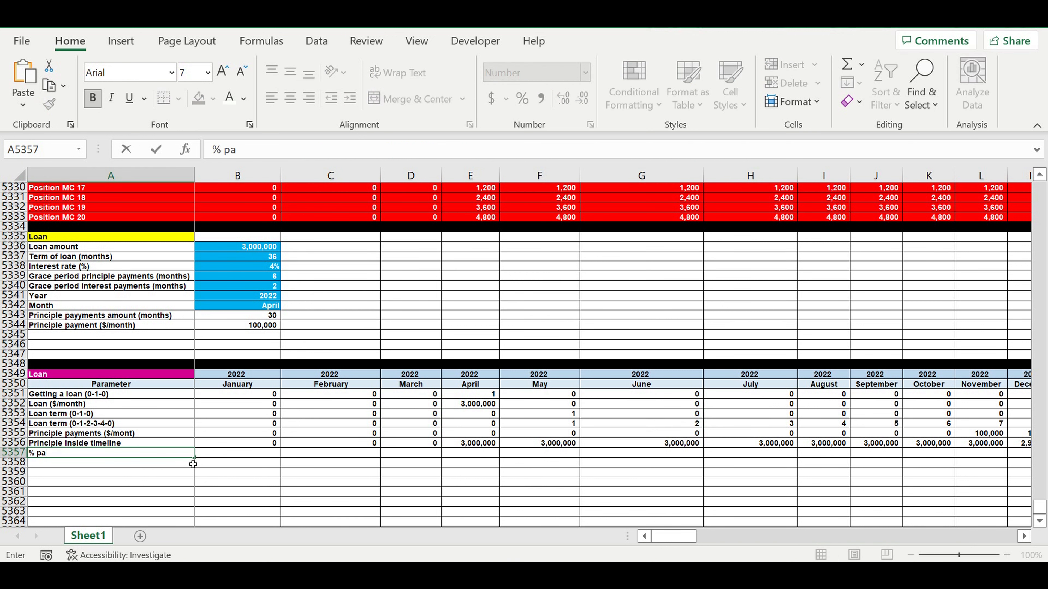
pyautogui.write('yments ($/month')
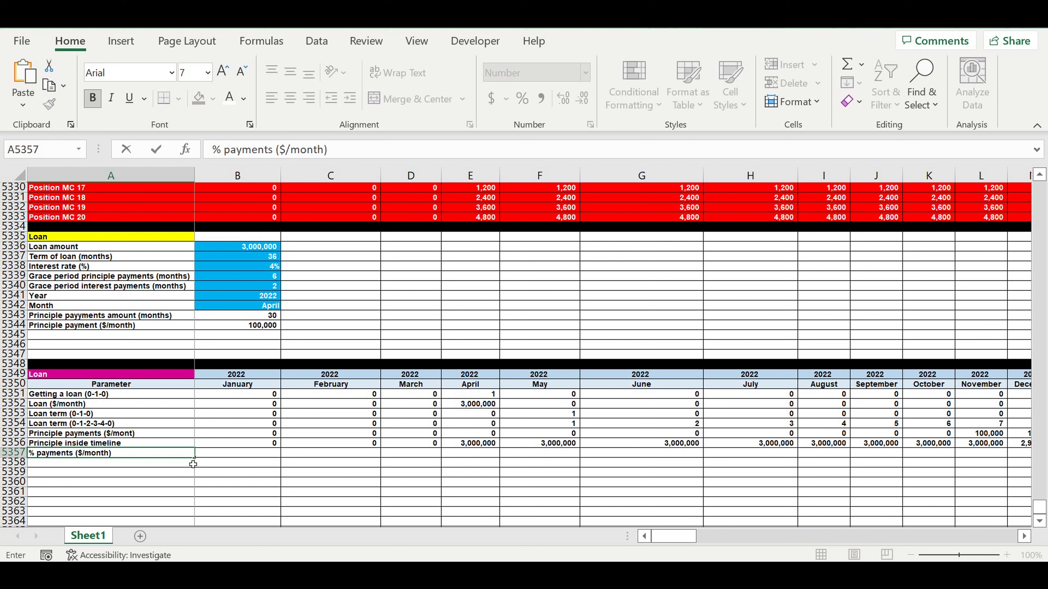
pyautogui.press('Return')
# Step: Enter January's % payments formula =IF(AND(B5354>0,B5354>$B$5340),B5356*$B$5338/12,) in row 5357 of the schedule
pyautogui.press('Right')
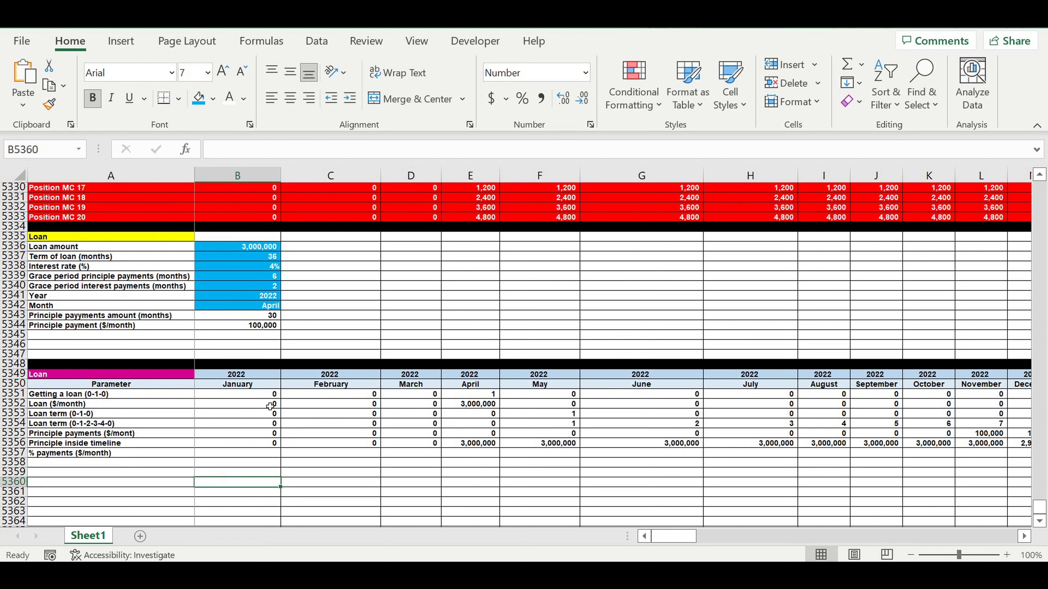
pyautogui.press('Right')
pyautogui.click(262, 454)
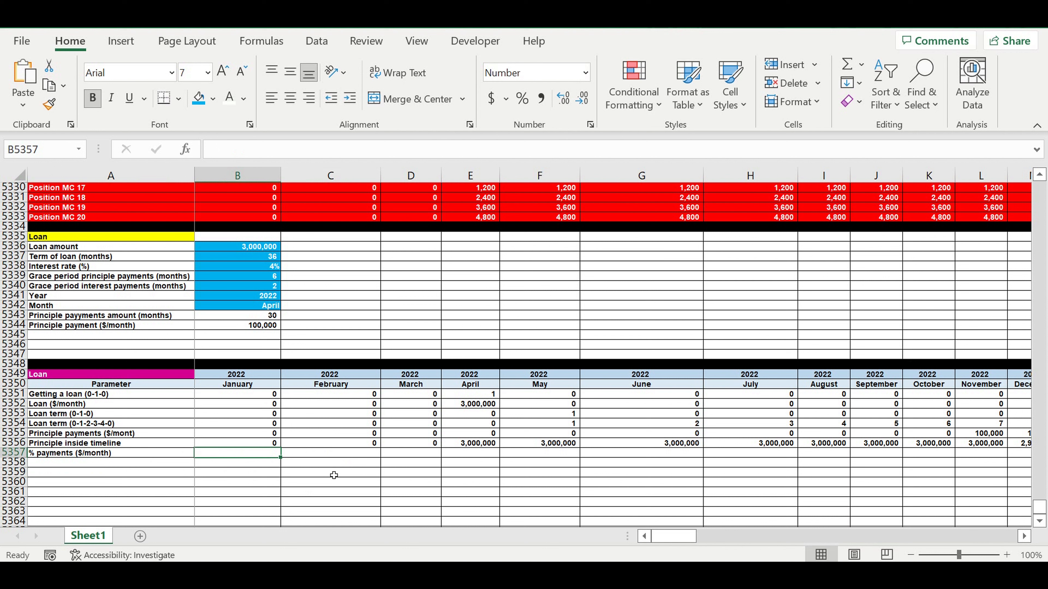
pyautogui.write('=')
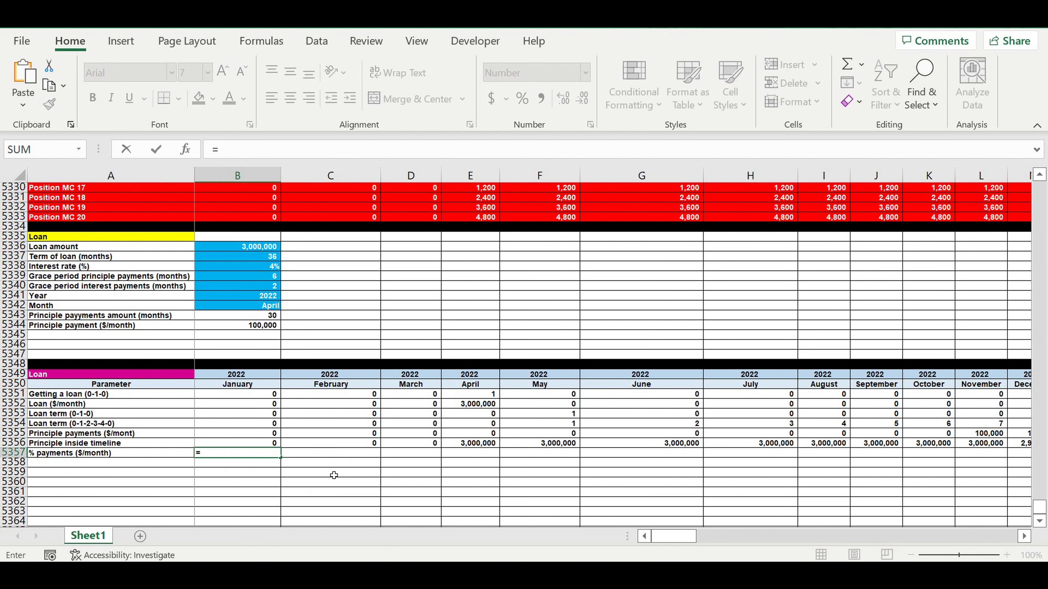
pyautogui.write('if(and(')
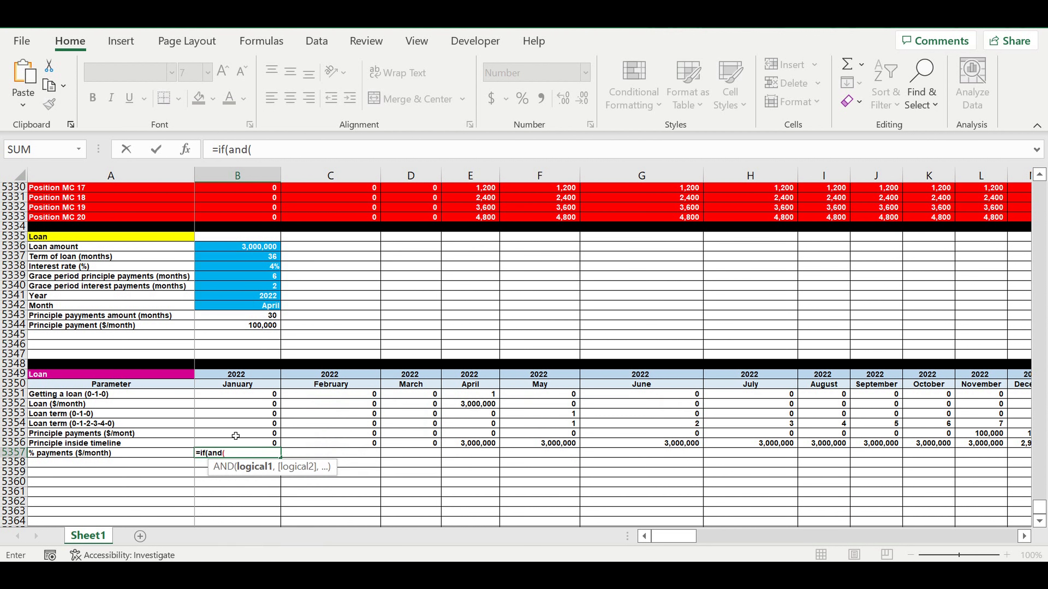
pyautogui.click(229, 426)
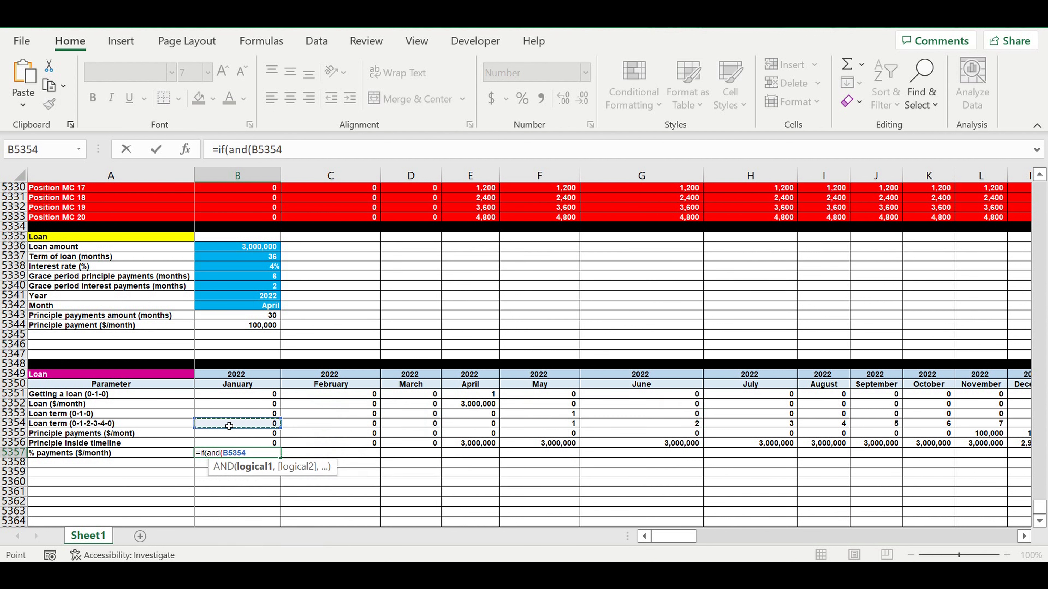
pyautogui.write('>')
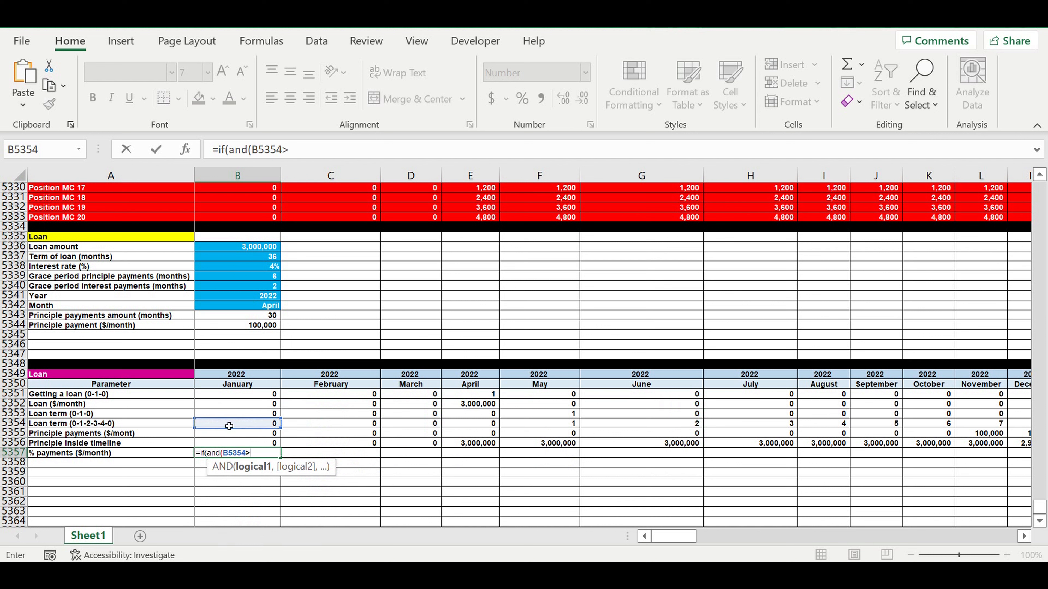
pyautogui.write('0,')
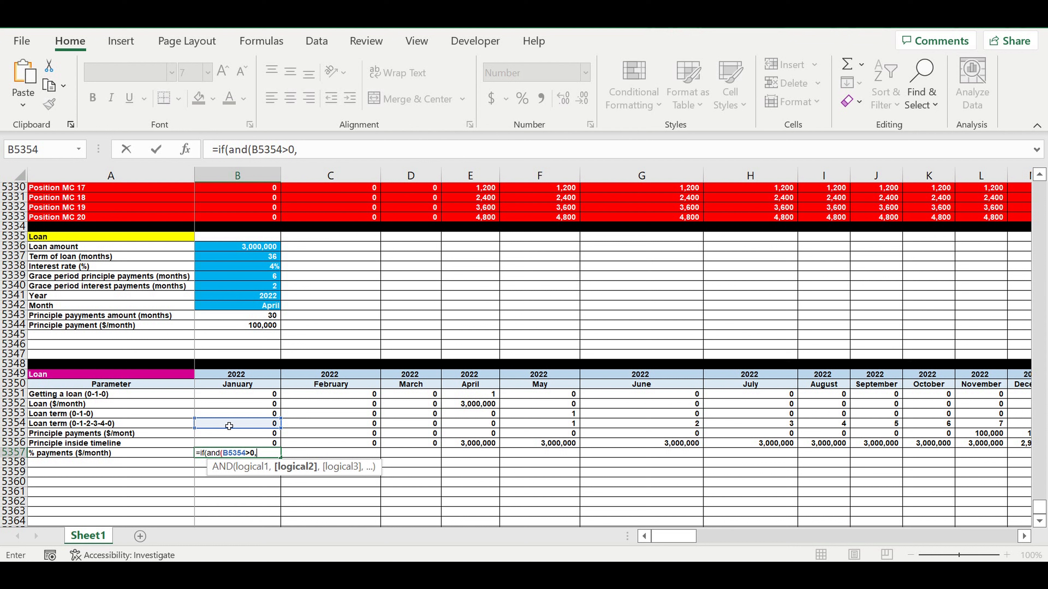
pyautogui.click(229, 426)
pyautogui.write('>')
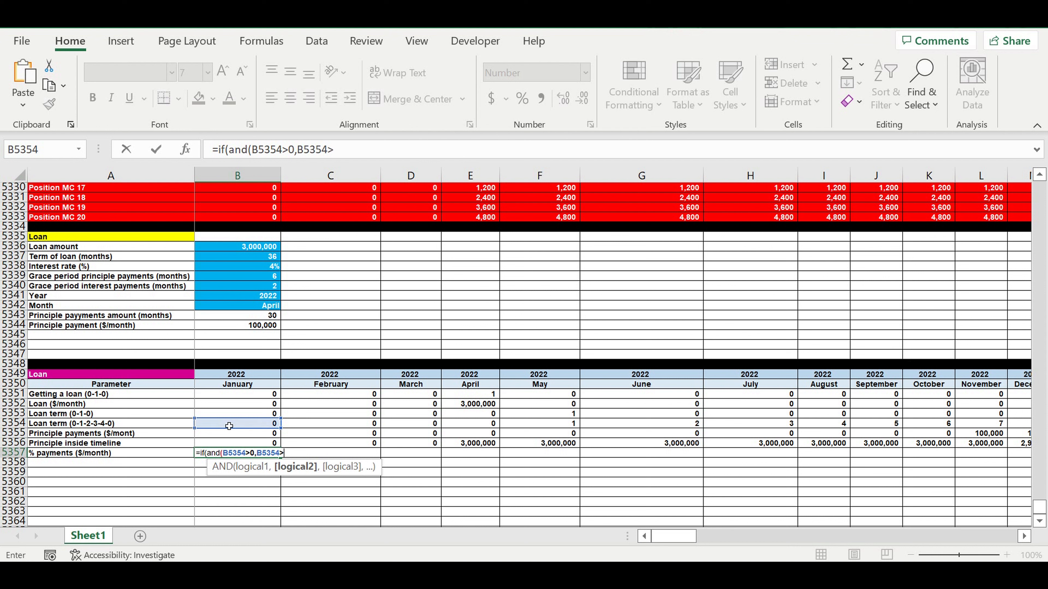
pyautogui.click(251, 286)
pyautogui.click(334, 152)
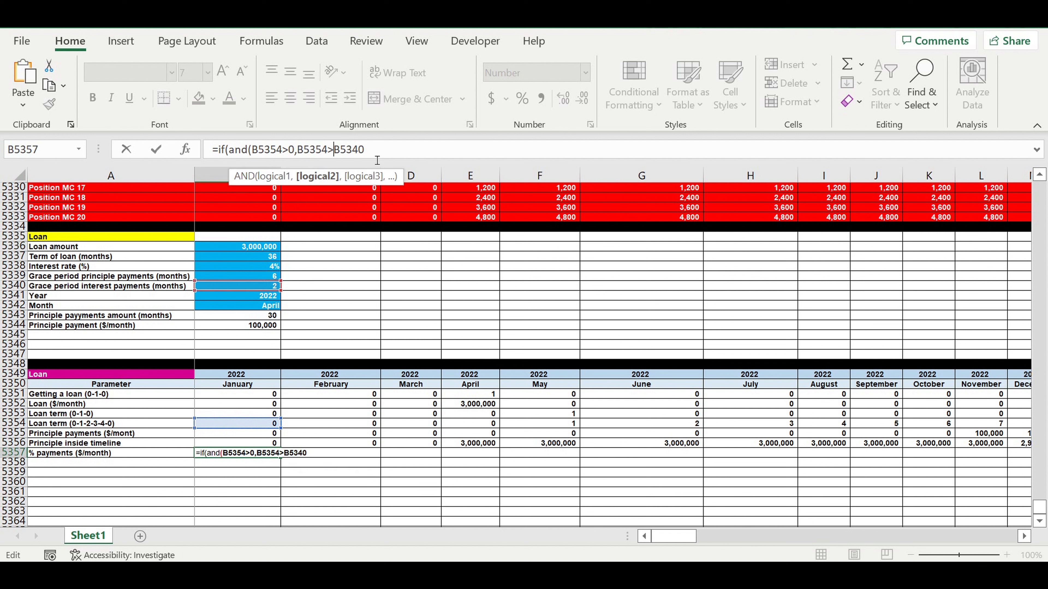
pyautogui.write('$B$')
pyautogui.click(390, 154)
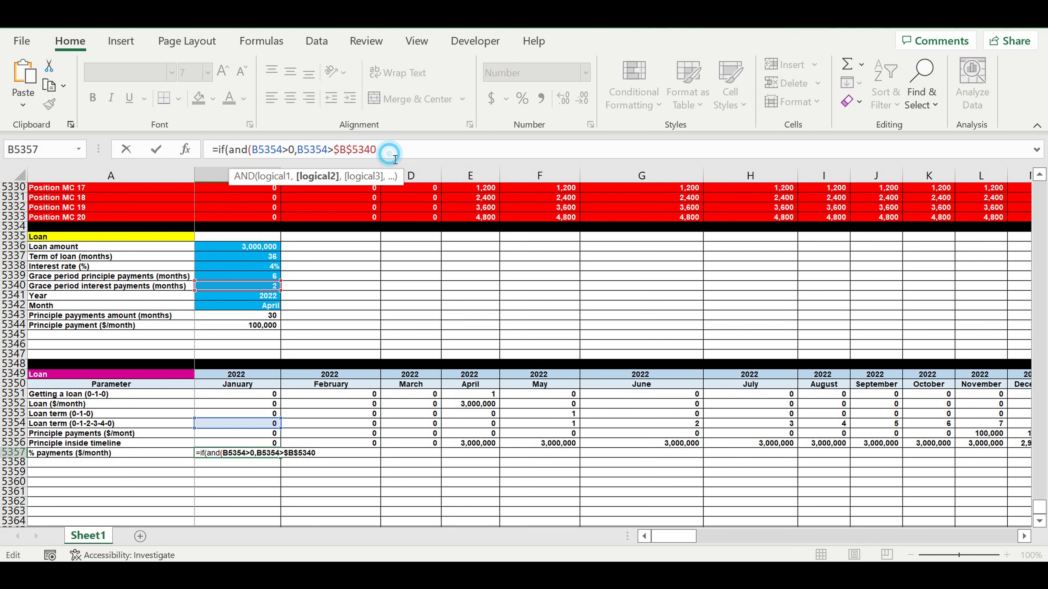
pyautogui.write('),')
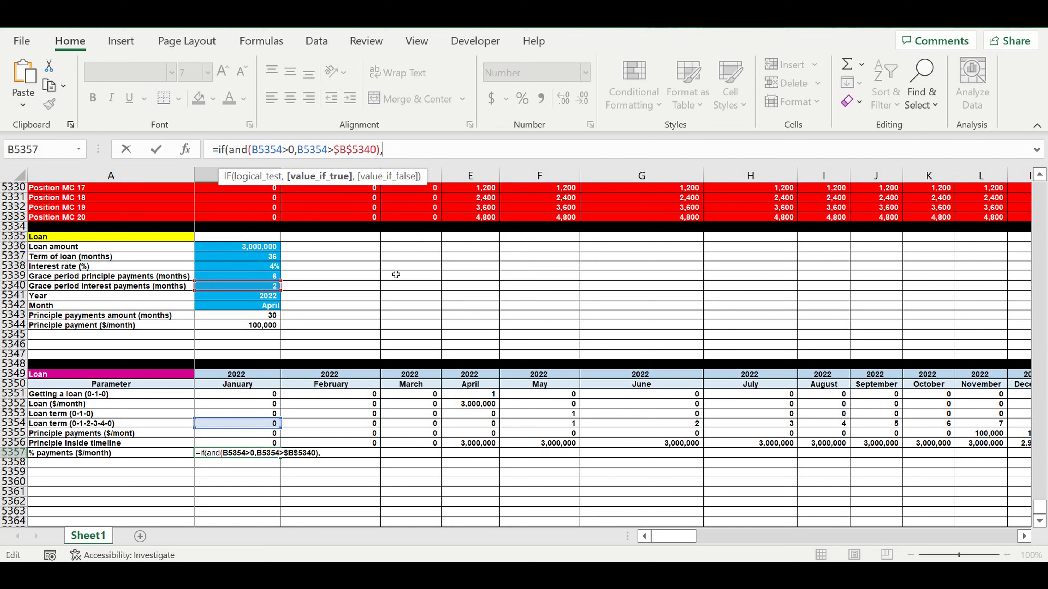
pyautogui.click(252, 445)
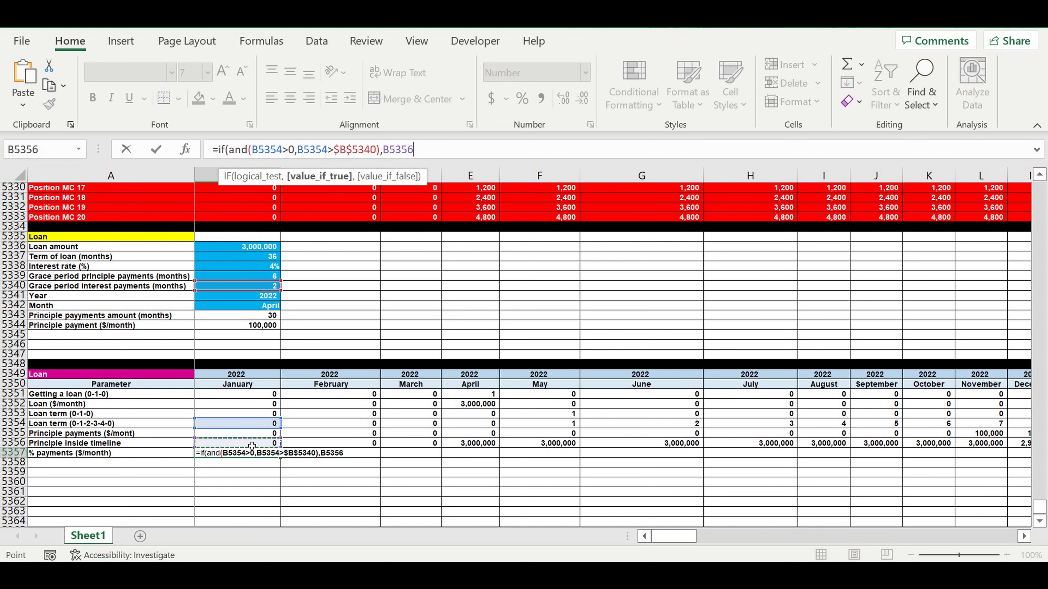
pyautogui.write('*')
pyautogui.click(254, 267)
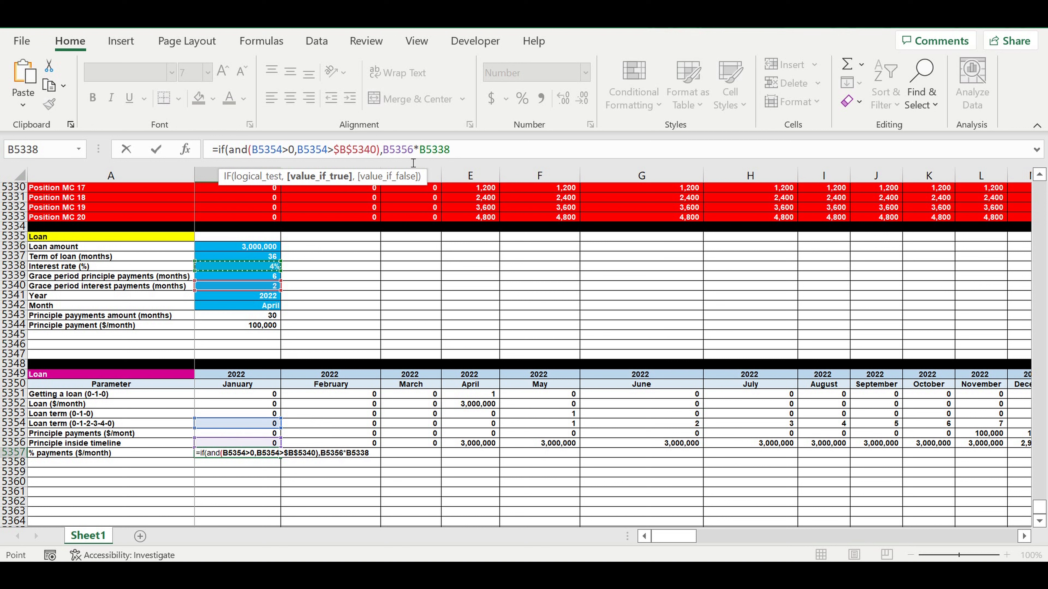
pyautogui.click(475, 156)
pyautogui.write('$')
pyautogui.press('Right')
pyautogui.write('$5338')
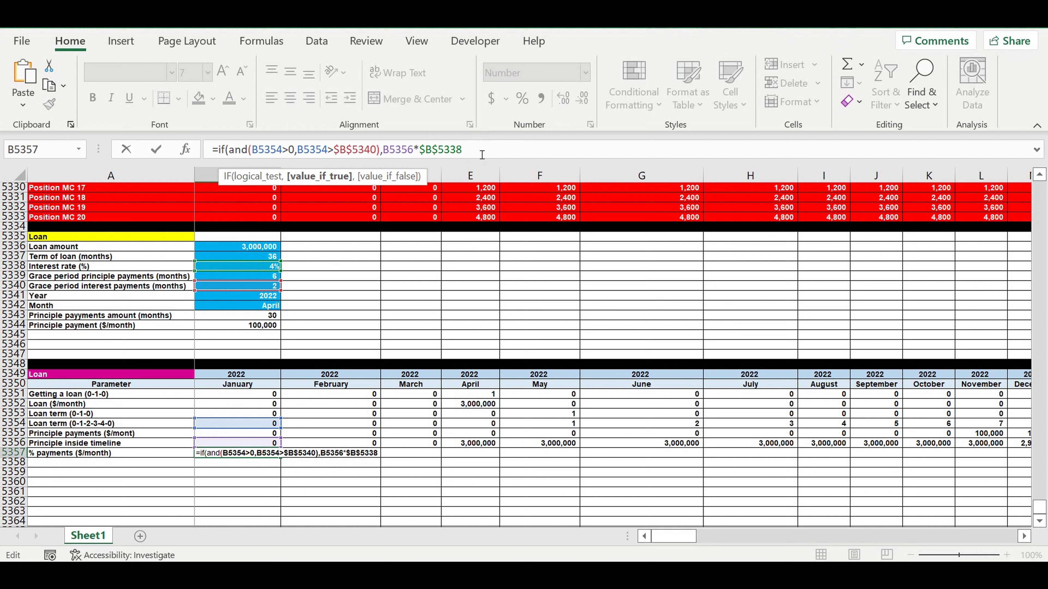
pyautogui.write('/12,')
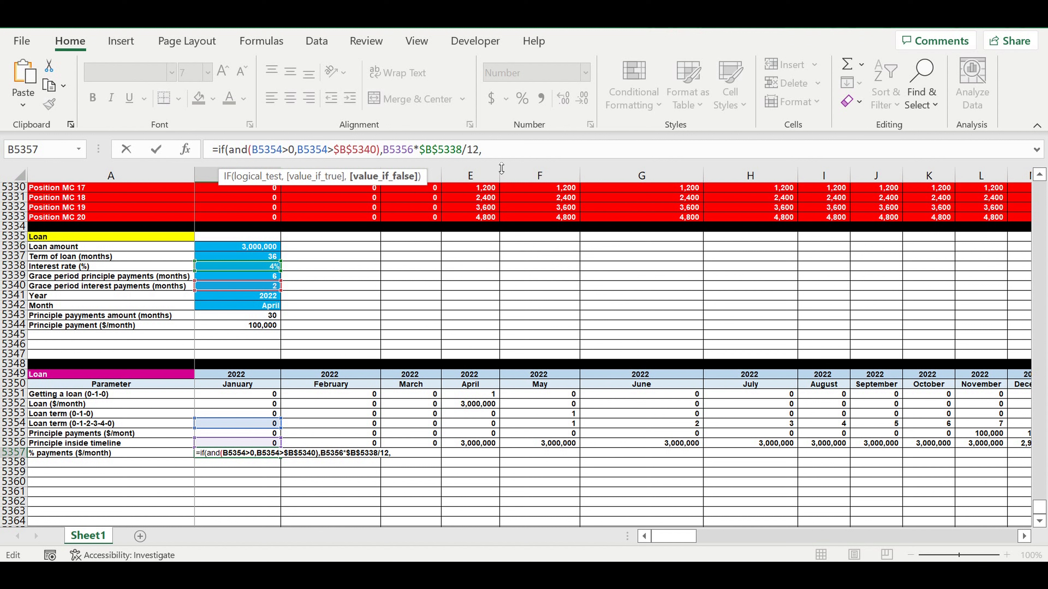
pyautogui.write(')')
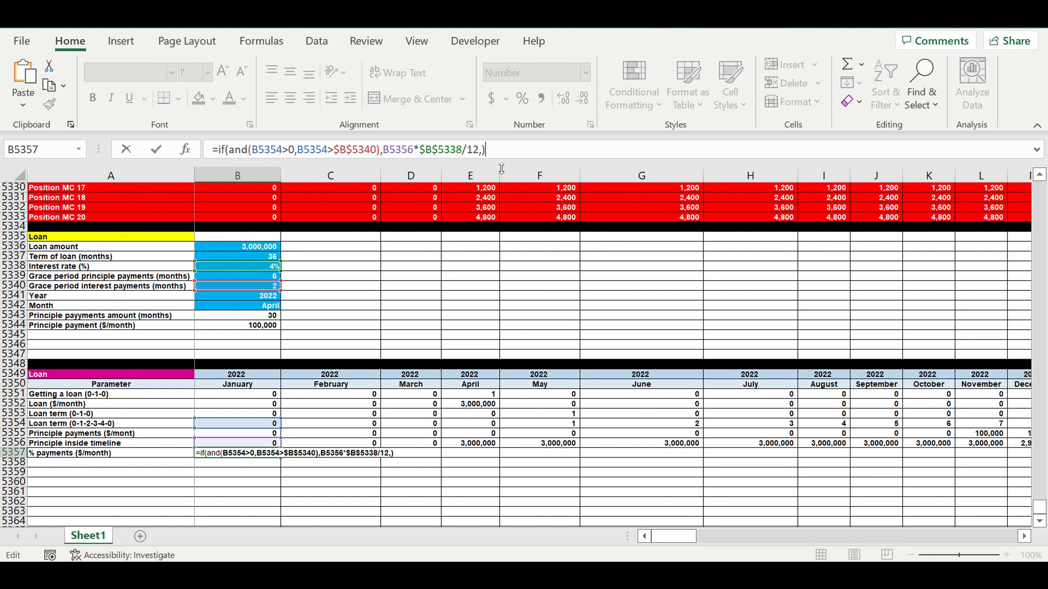
pyautogui.press('Return')
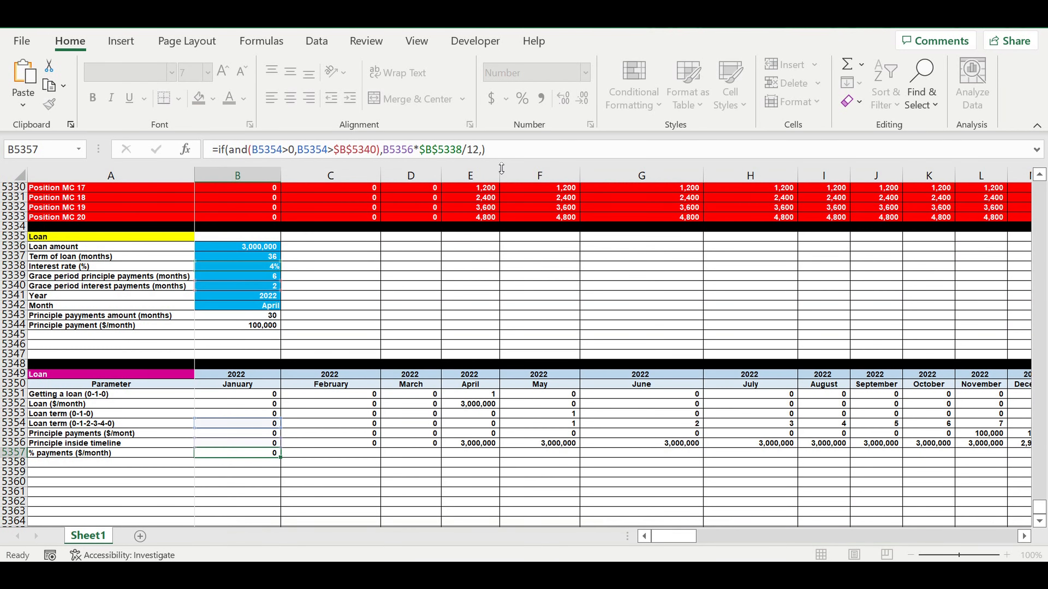
# Step: Copy the % payments formula across the whole monthly timeline to December 2031
pyautogui.click(265, 453)
pyautogui.moveTo(281, 457); pyautogui.dragTo(848, 453)
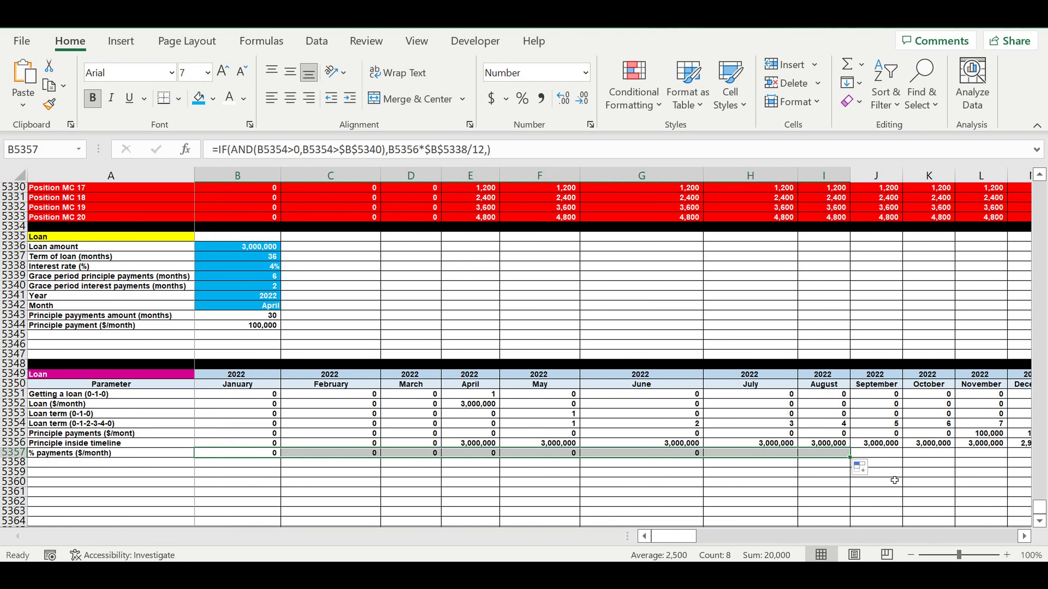
pyautogui.click(843, 490)
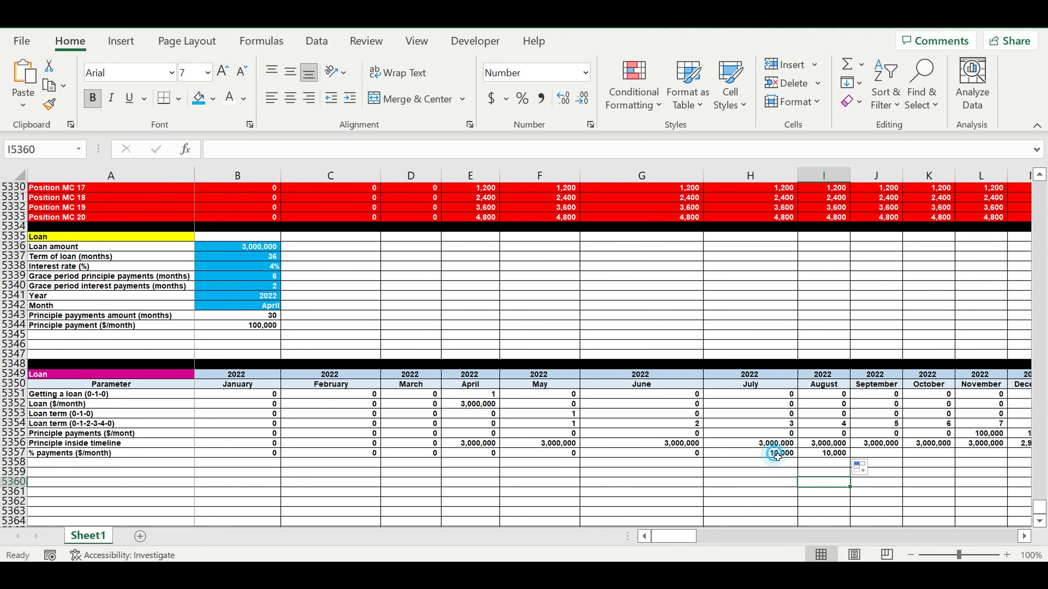
pyautogui.click(778, 454)
pyautogui.moveTo(800, 464); pyautogui.dragTo(928, 454)
pyautogui.moveTo(1038, 454); pyautogui.dragTo(944, 465)
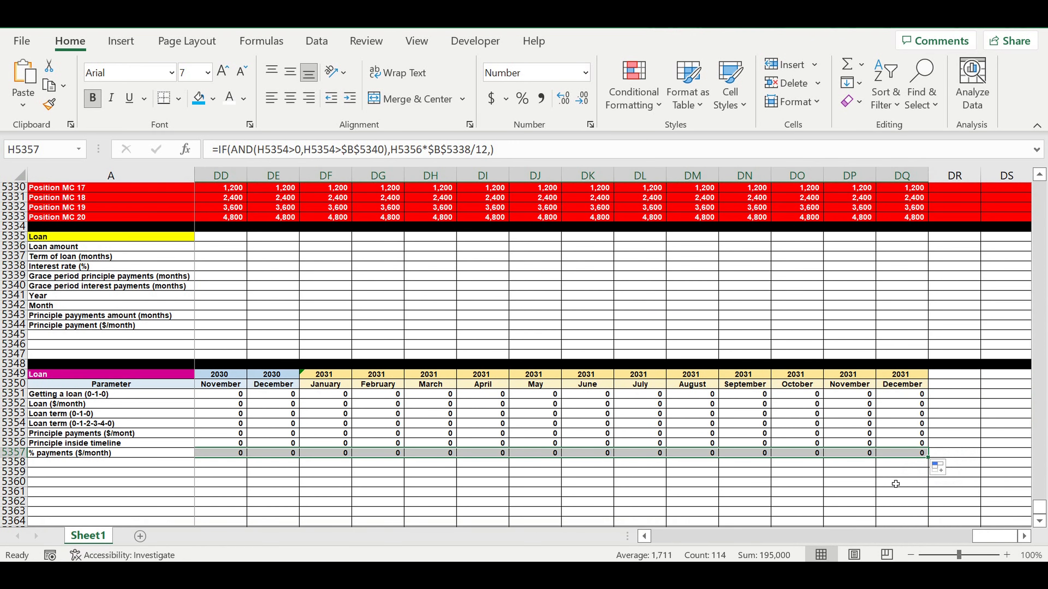
pyautogui.moveTo(984, 537); pyautogui.dragTo(644, 536)
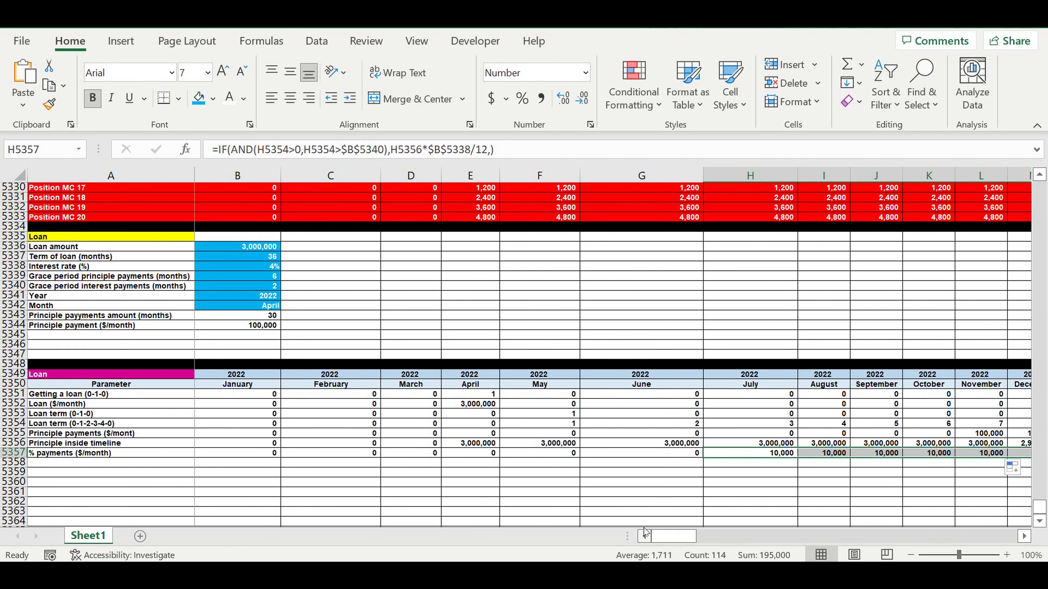
# Step: Inspect the copied % payments formula in July's cell and the row's label
pyautogui.click(661, 494)
pyautogui.click(828, 483)
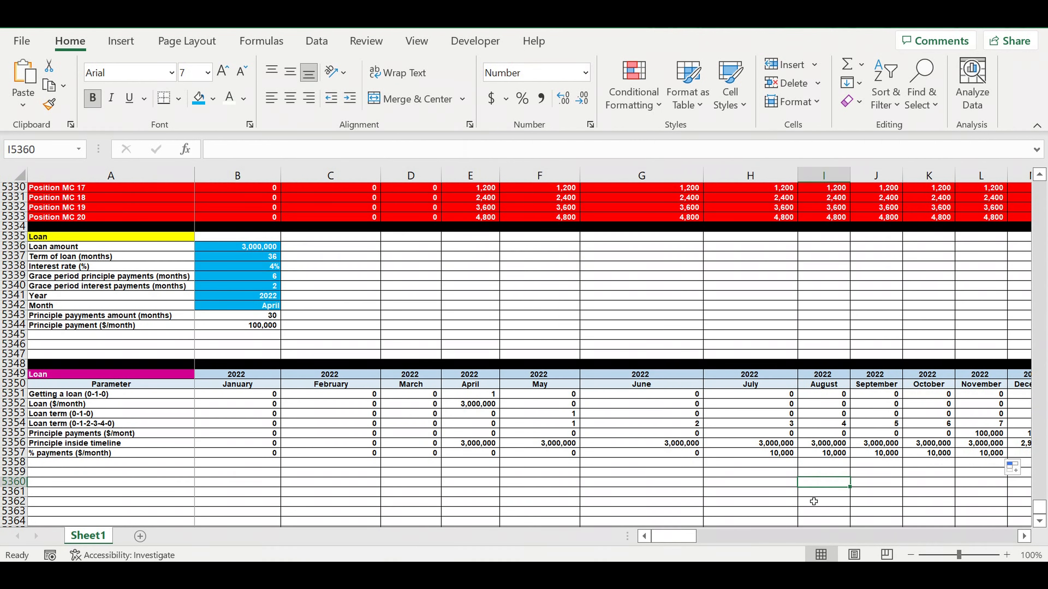
pyautogui.click(778, 456)
pyautogui.click(775, 441)
pyautogui.click(774, 457)
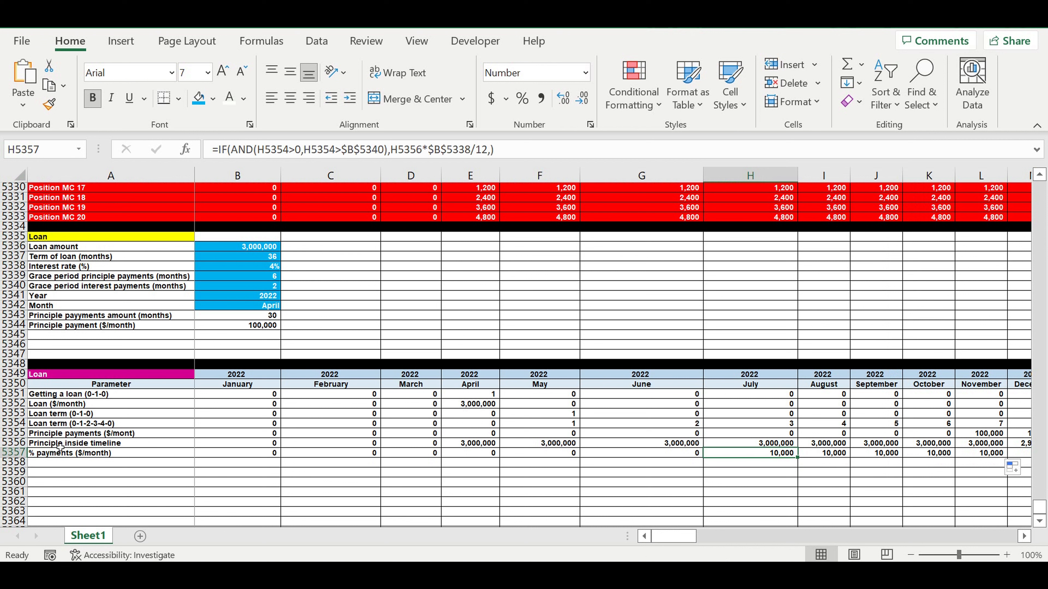
pyautogui.click(60, 446)
pyautogui.click(66, 454)
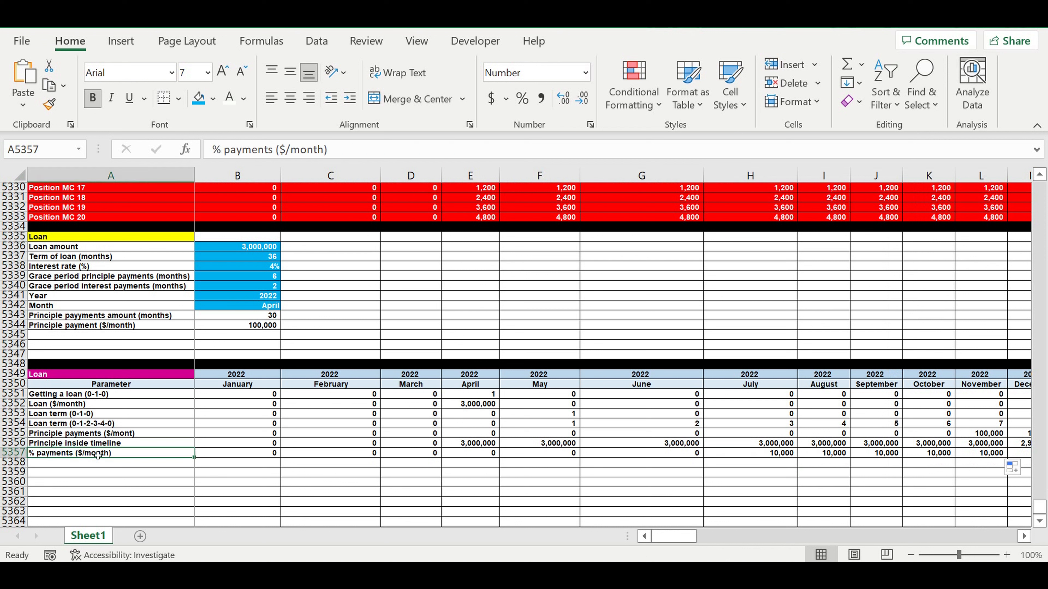
# Step: Fill row 5358 black as a separator below the loan schedule
pyautogui.click(14, 462)
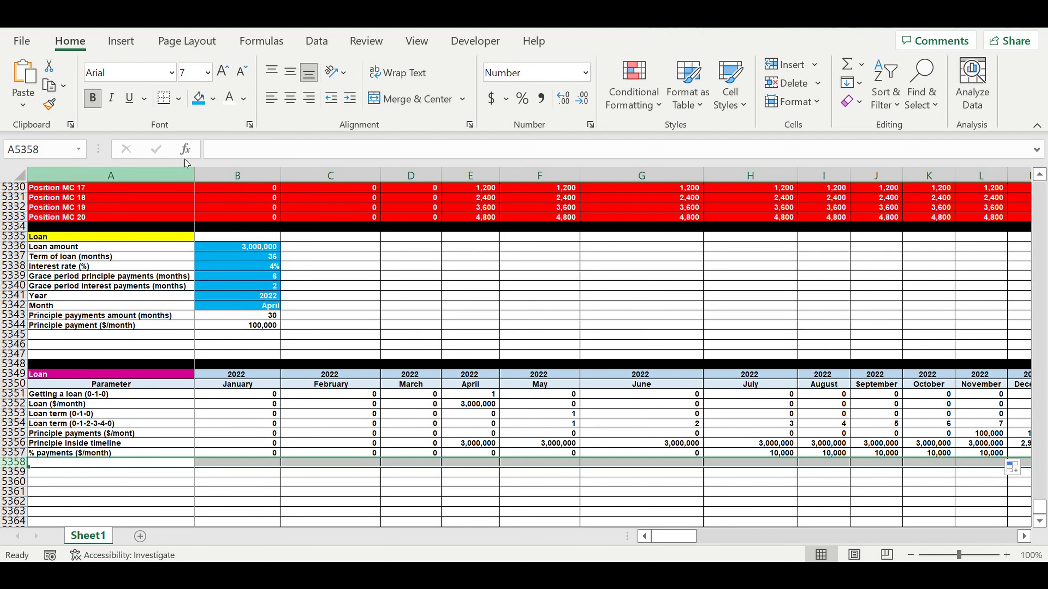
pyautogui.click(213, 100)
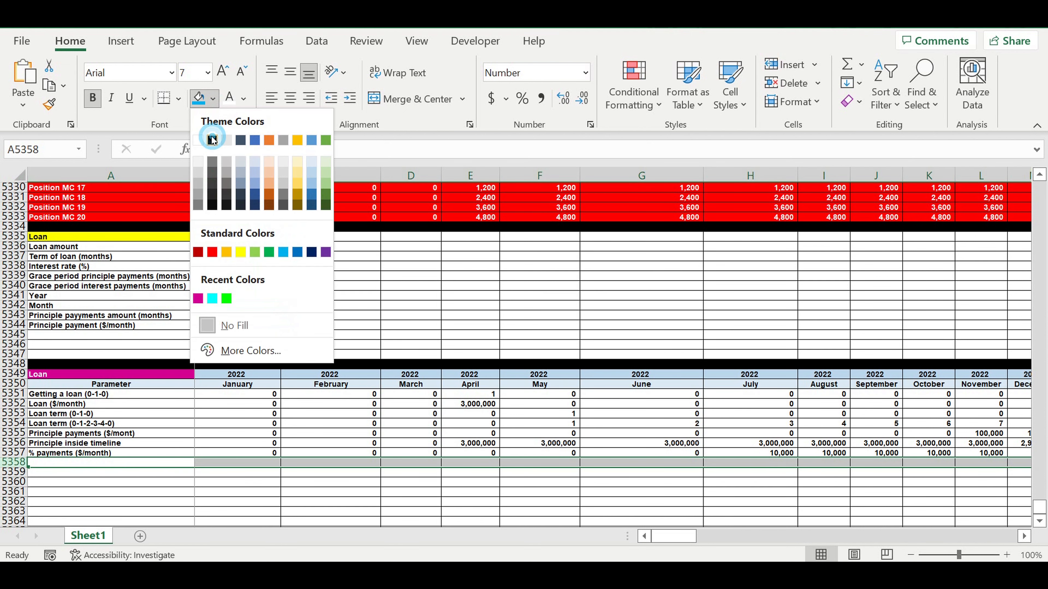
pyautogui.click(214, 140)
pyautogui.click(320, 304)
pyautogui.click(371, 326)
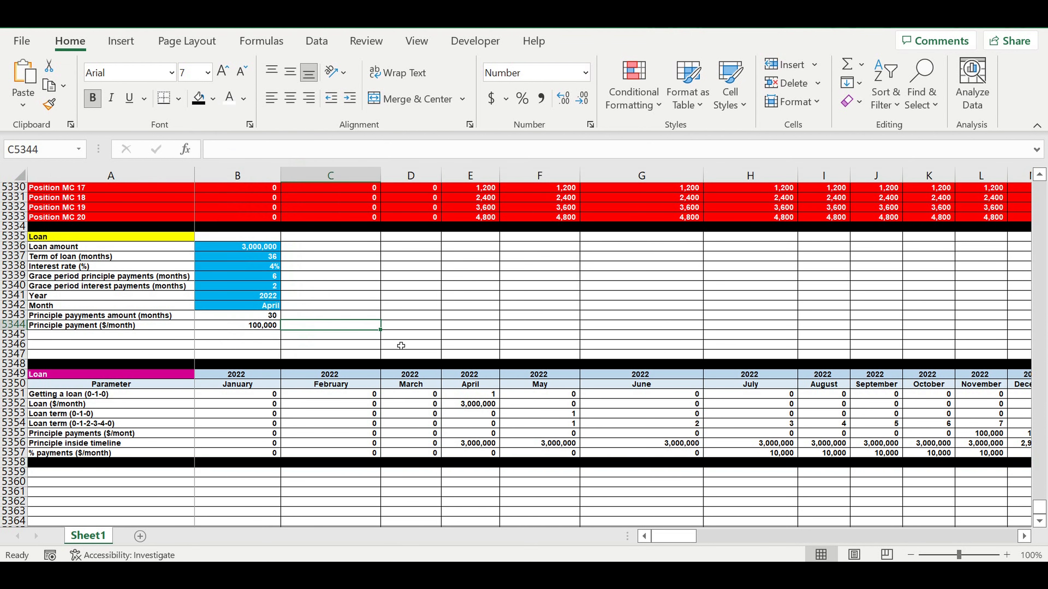
# Step: Fill the Loan ($/month) row 5352 green
pyautogui.click(16, 395)
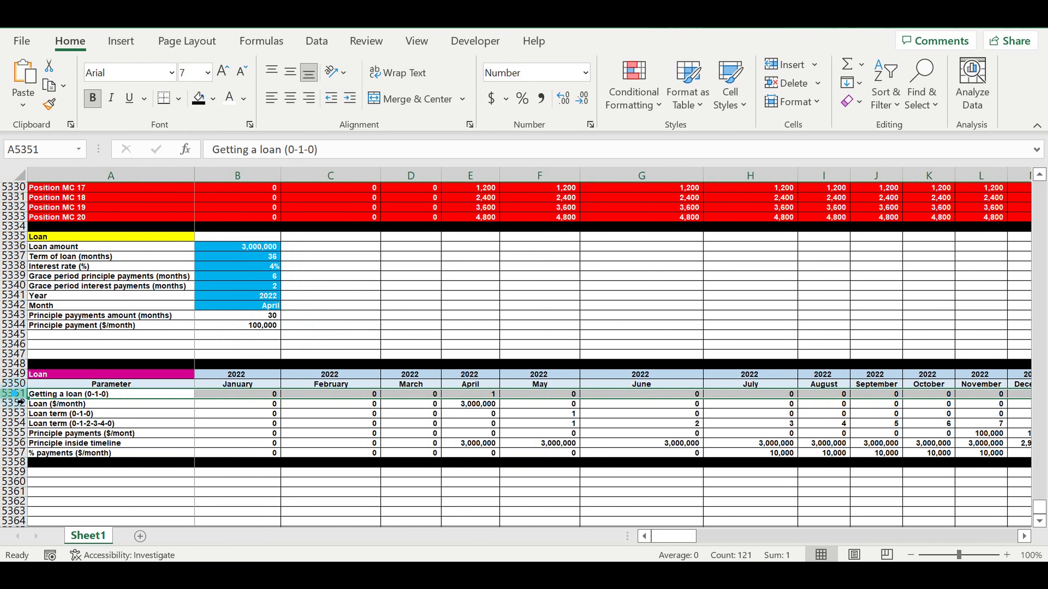
pyautogui.click(16, 403)
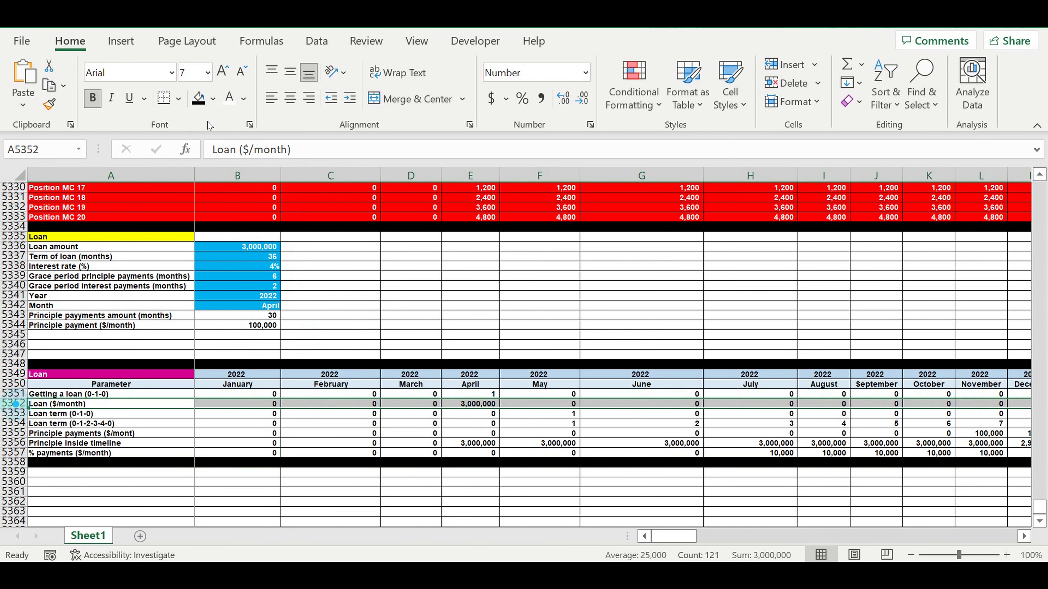
pyautogui.click(213, 100)
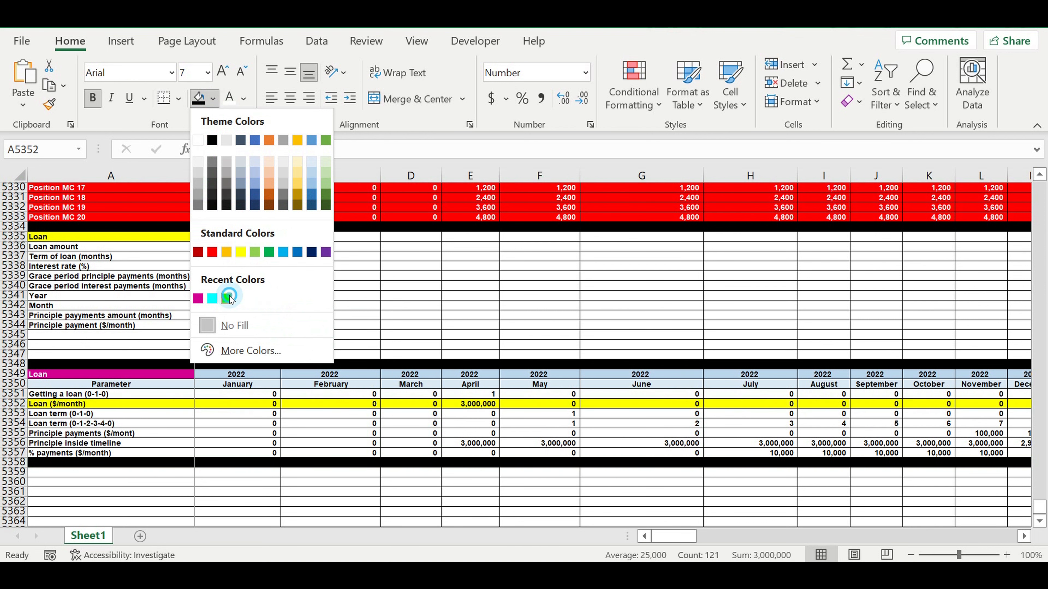
pyautogui.click(226, 298)
pyautogui.click(314, 433)
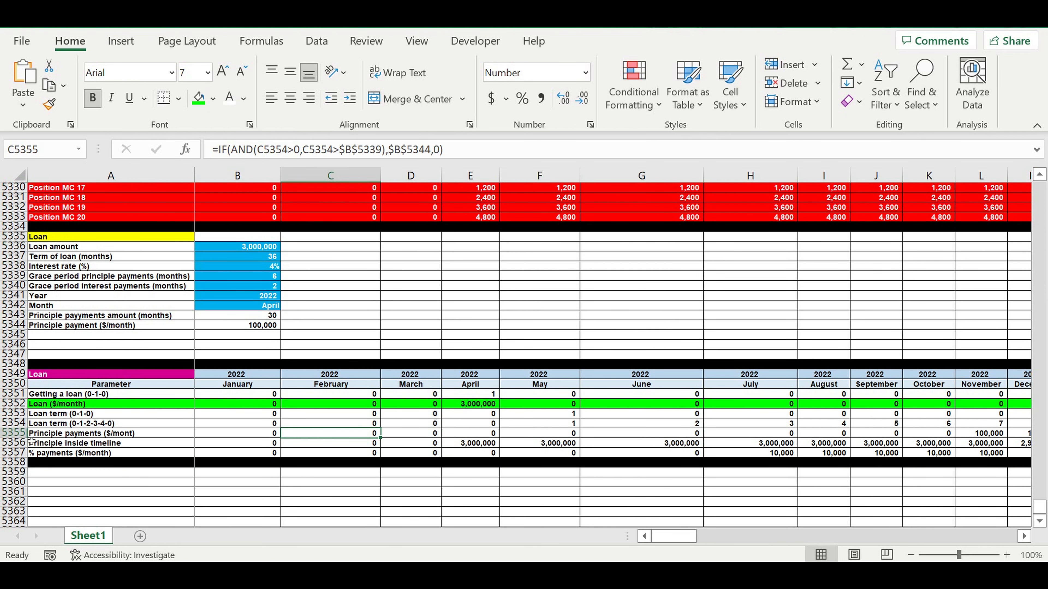
# Step: Fill the Principle payments ($/mont) row 5355 red
pyautogui.click(17, 433)
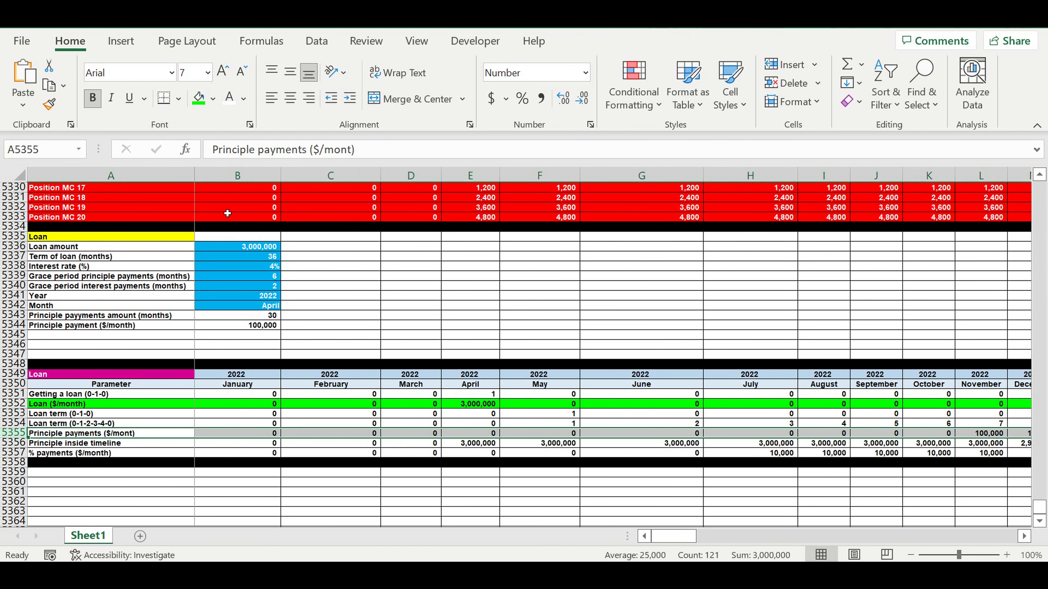
pyautogui.click(213, 98)
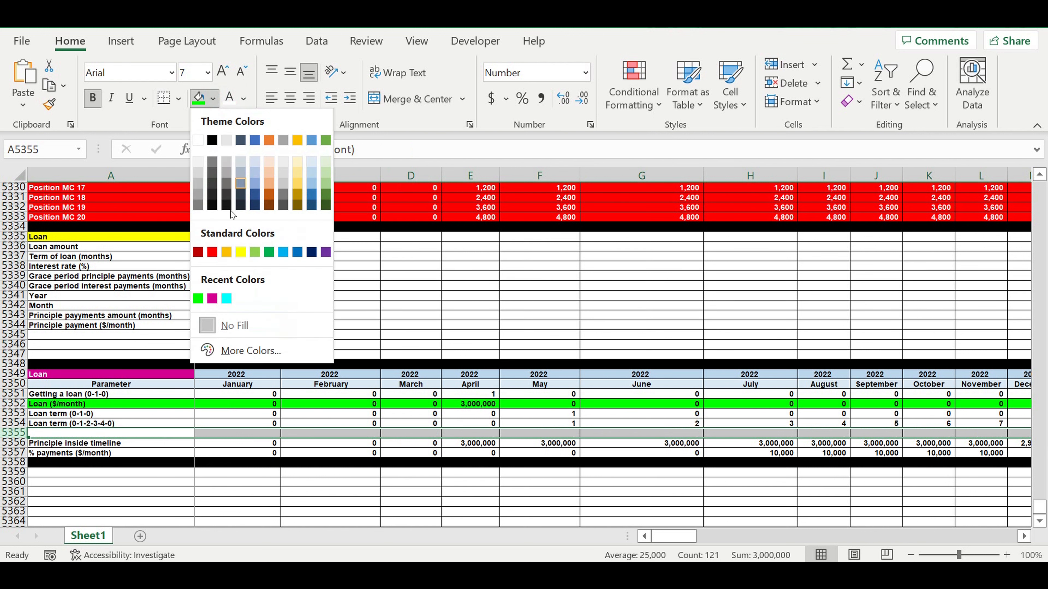
pyautogui.click(212, 252)
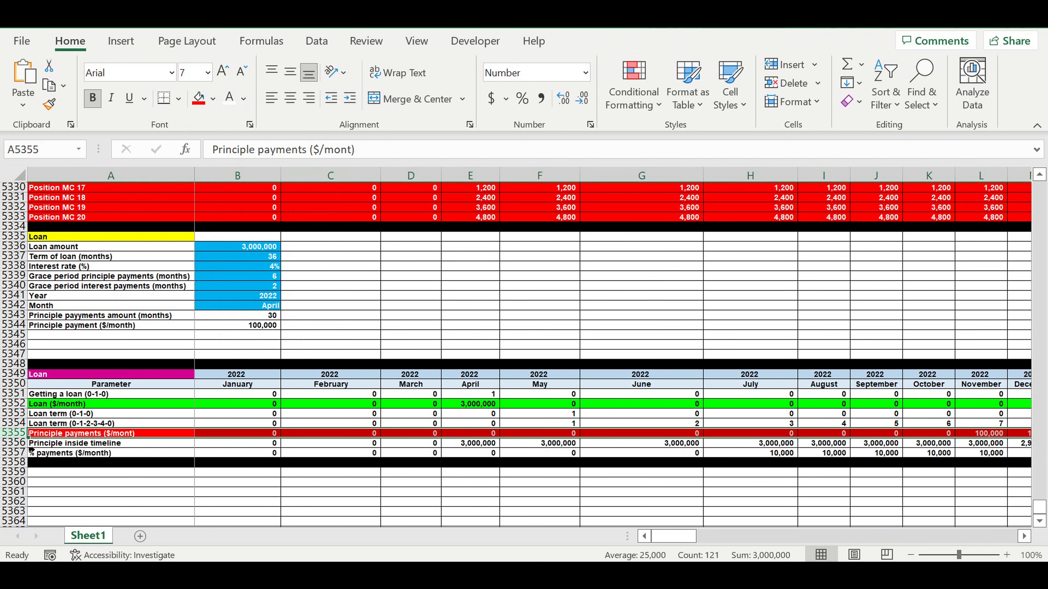
# Step: Fill the % payments ($/month) row 5357 red
pyautogui.click(15, 453)
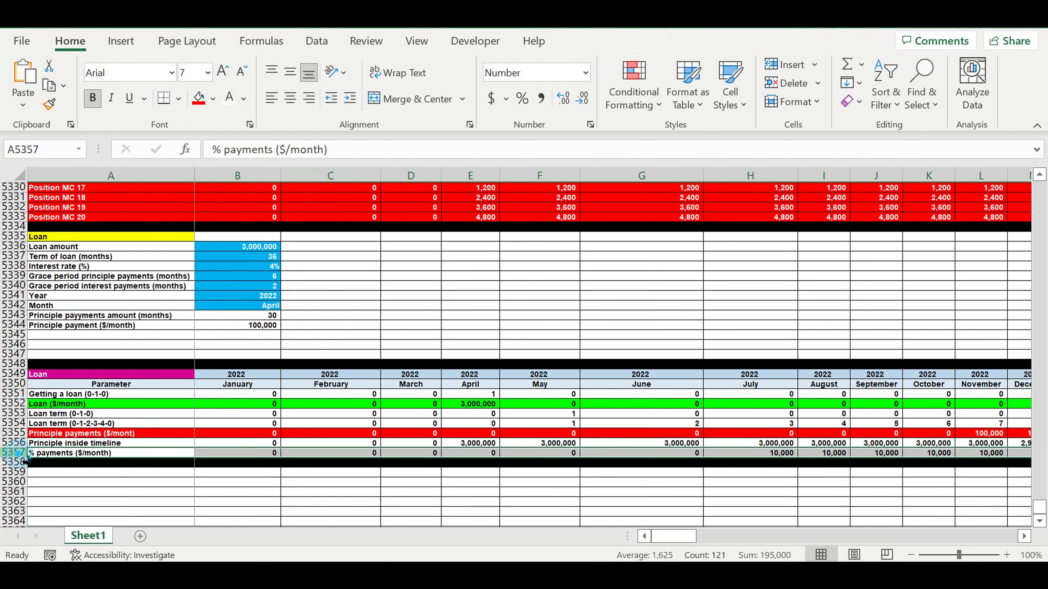
pyautogui.click(199, 97)
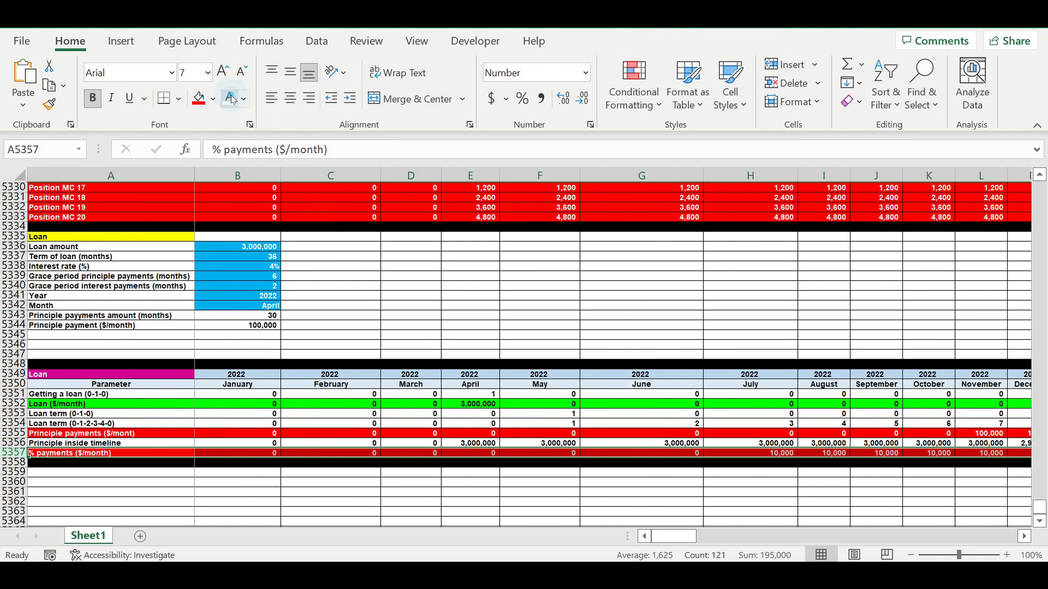
pyautogui.click(375, 285)
pyautogui.click(429, 335)
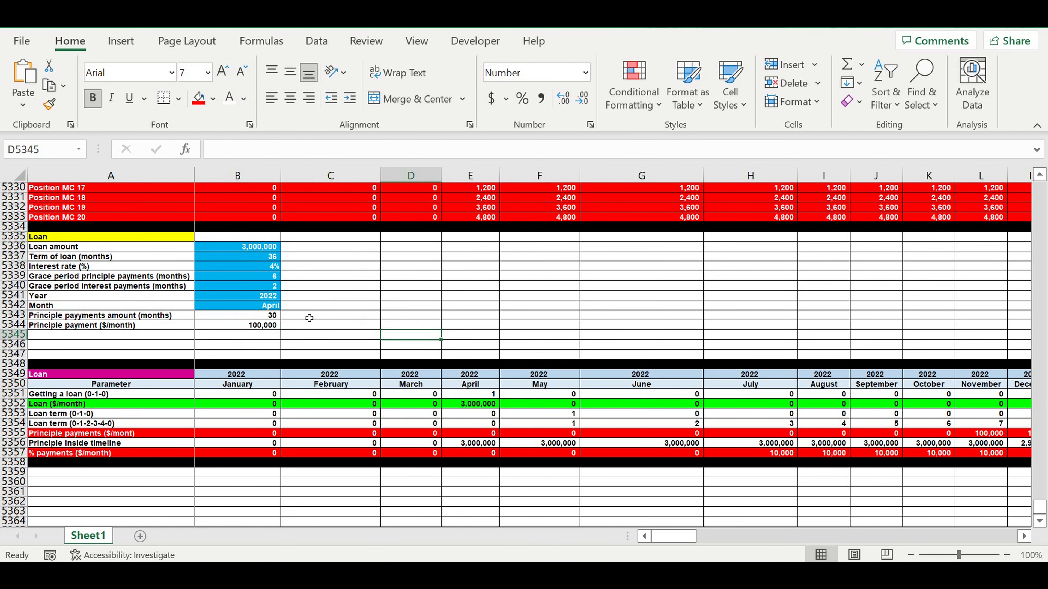
# Step: Set both the grace period interest payments and grace period principle payments to 0 months
pyautogui.click(258, 290)
pyautogui.write('0')
pyautogui.click(260, 277)
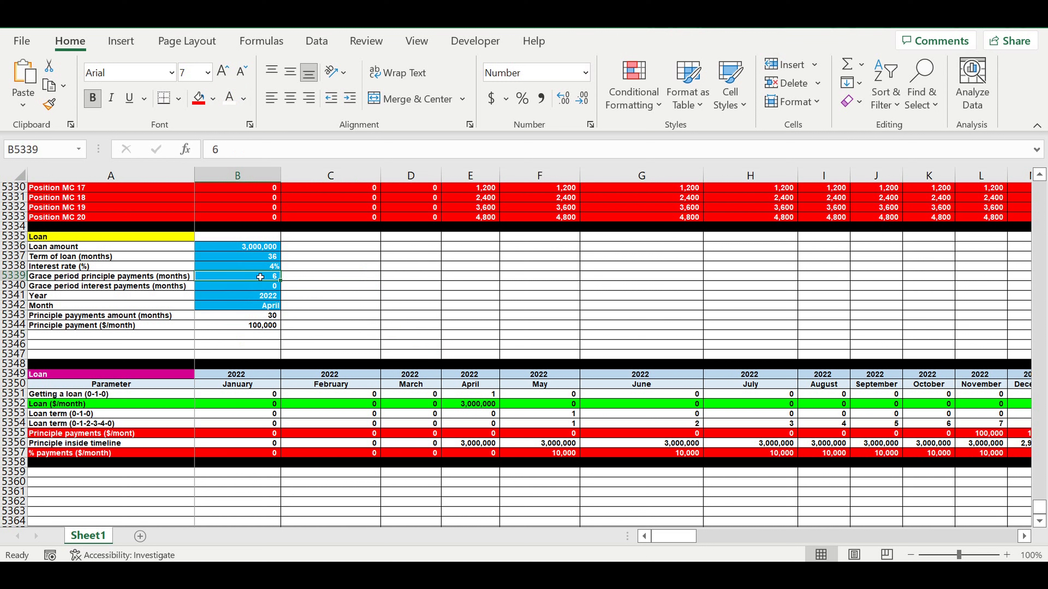
pyautogui.write('0')
pyautogui.click(358, 295)
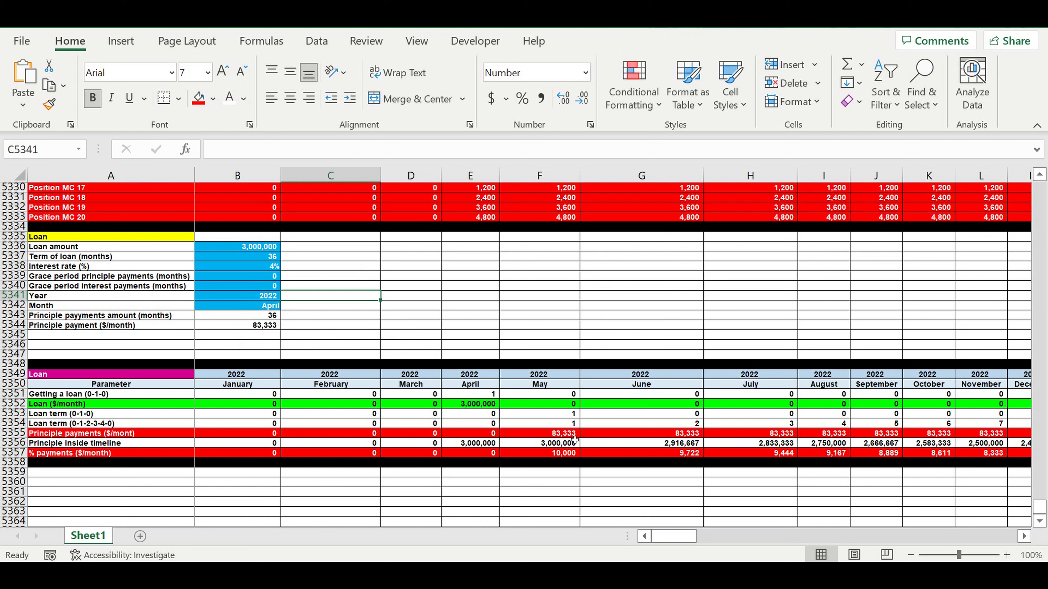
# Step: Set the grace period principle payments to 4 months
pyautogui.click(573, 434)
pyautogui.click(561, 455)
pyautogui.click(556, 434)
pyautogui.click(555, 386)
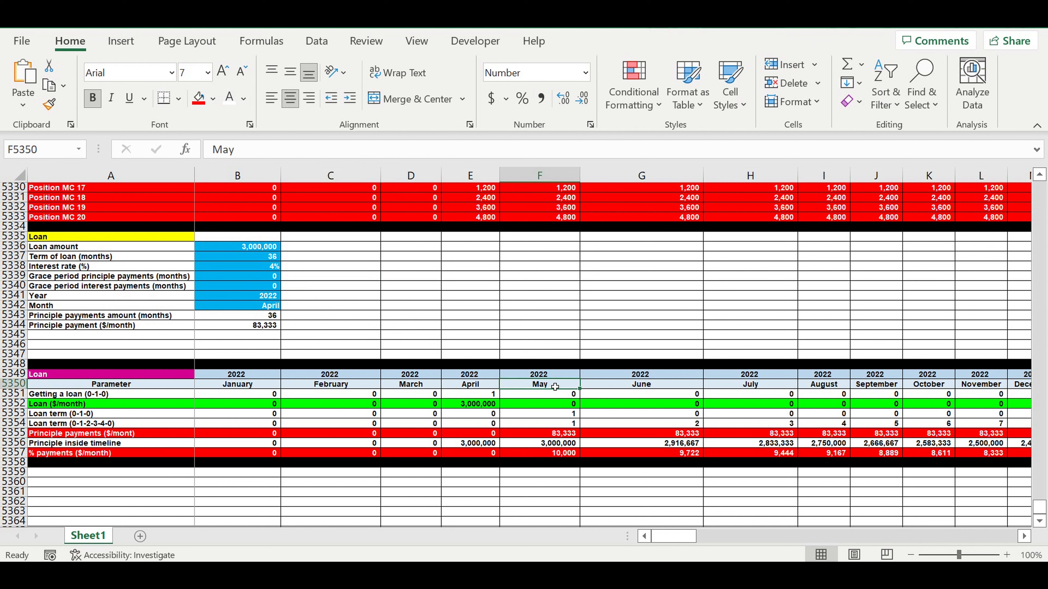
pyautogui.click(256, 278)
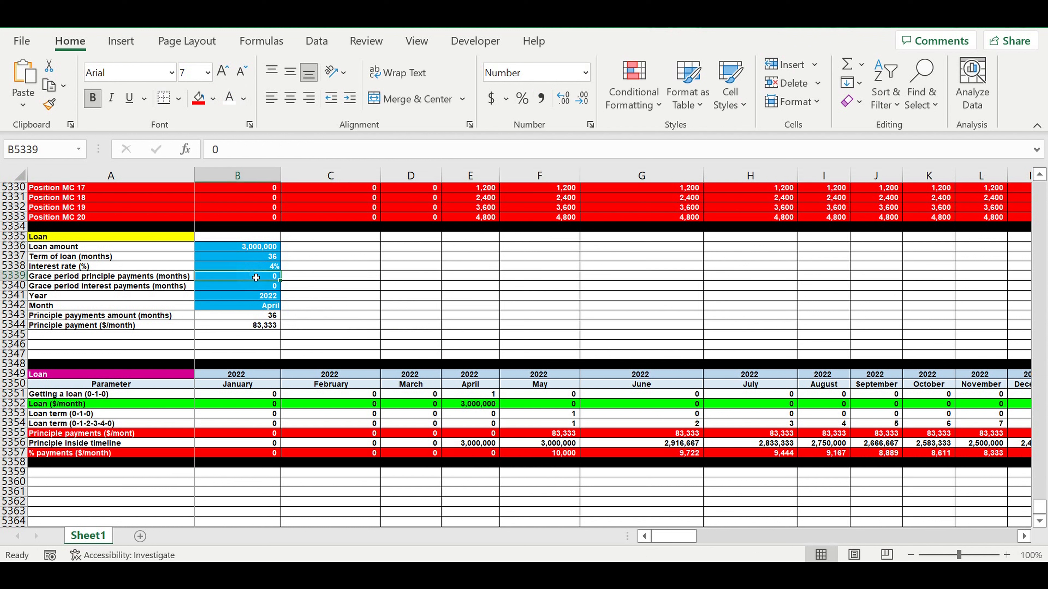
pyautogui.write('4')
pyautogui.press('Return')
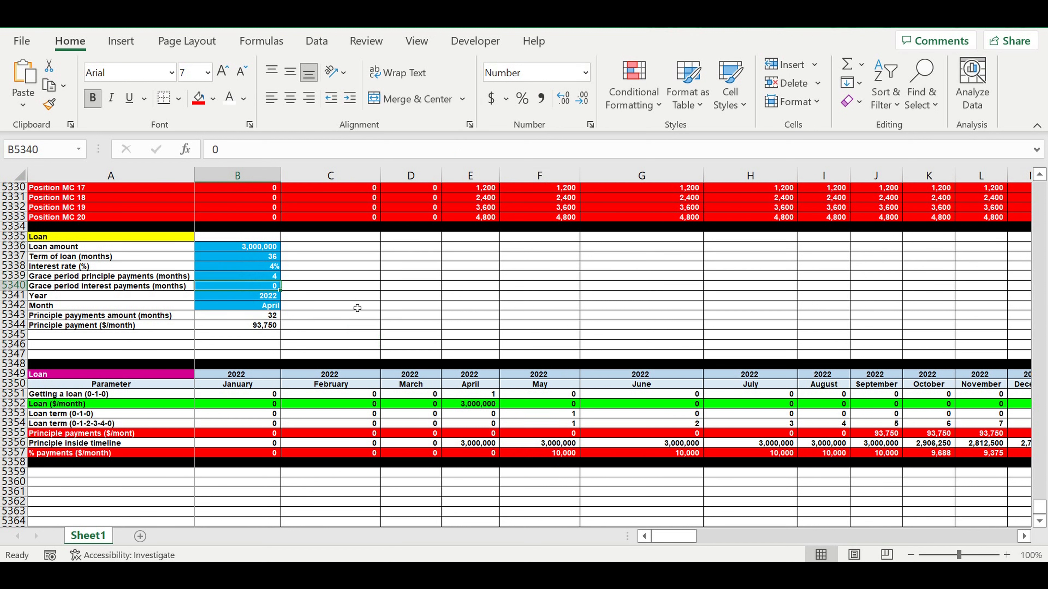
# Step: Set the grace period interest payments to 1 month
pyautogui.click(355, 304)
pyautogui.click(727, 463)
pyautogui.moveTo(555, 434); pyautogui.dragTo(814, 440)
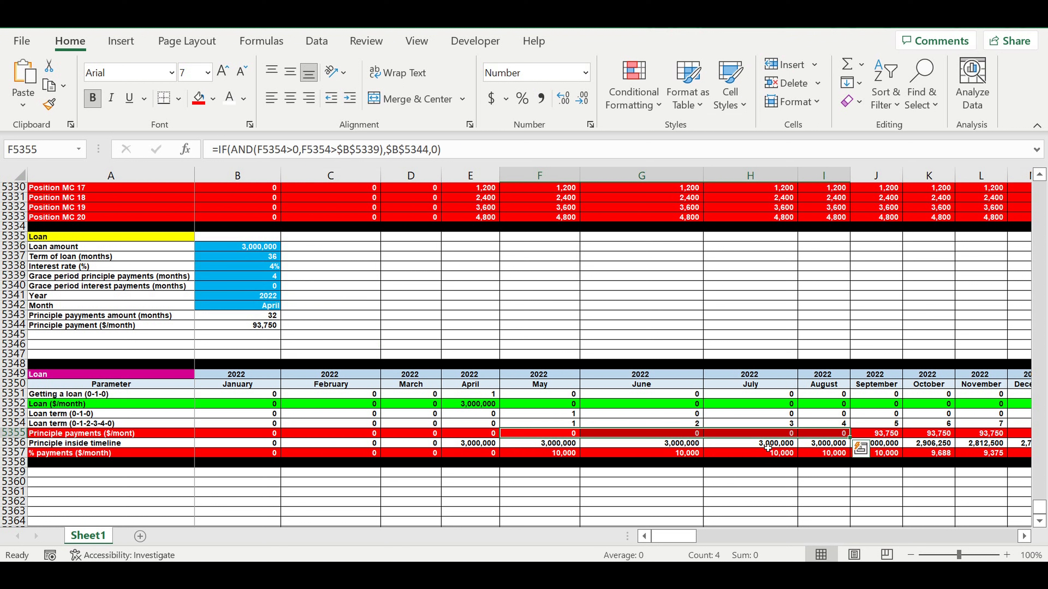
pyautogui.click(563, 454)
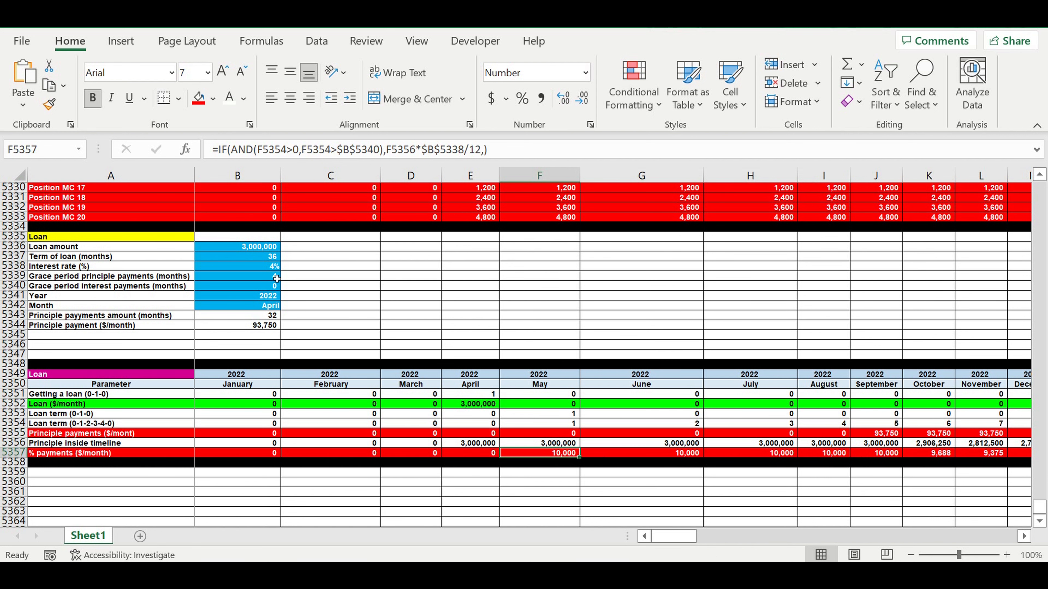
pyautogui.click(266, 289)
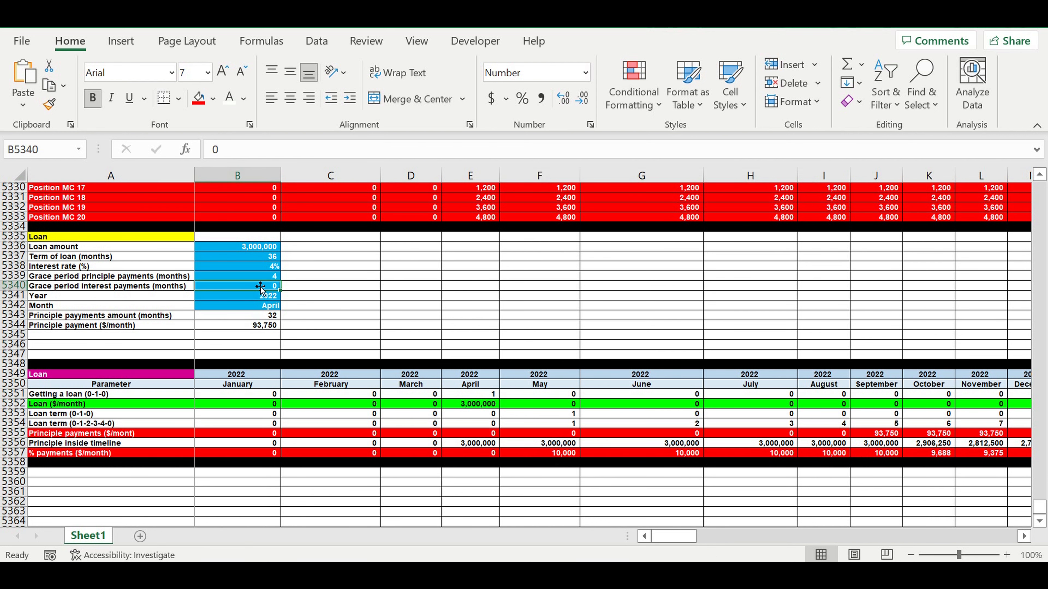
pyautogui.write('1')
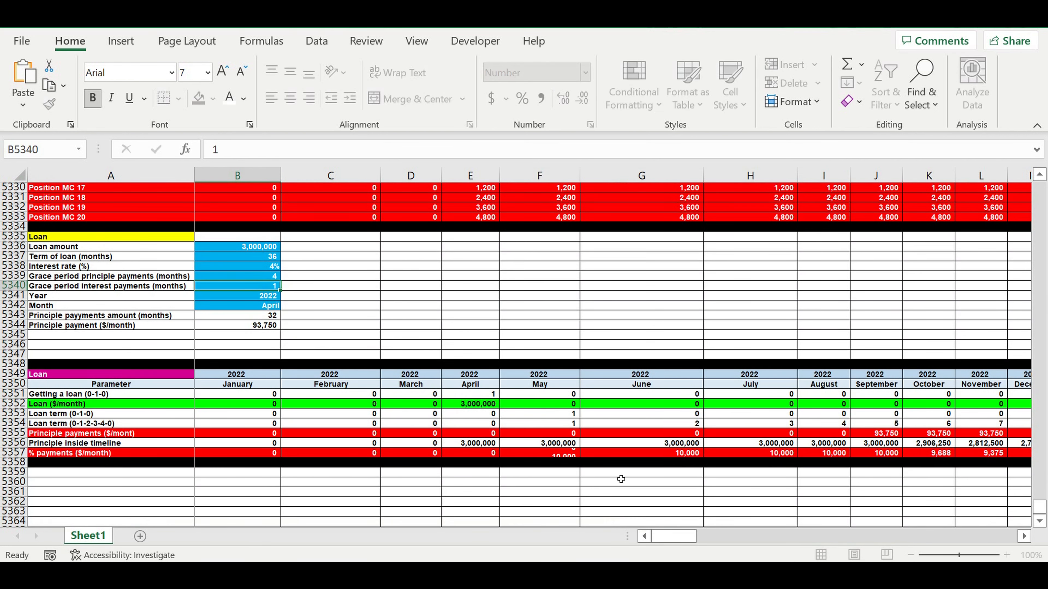
pyautogui.click(691, 455)
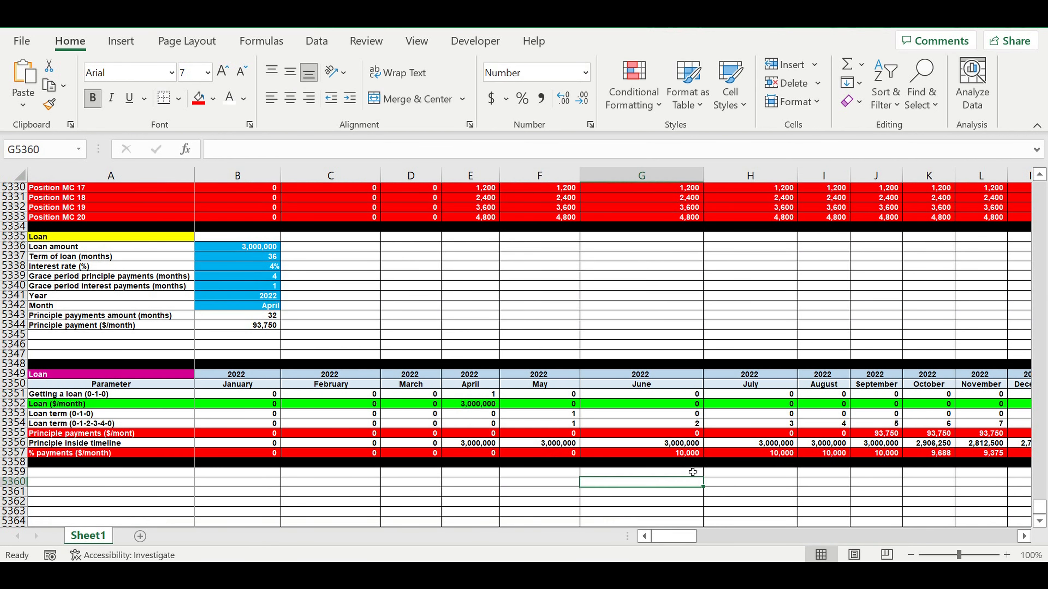
# Step: Inspect the schedule cells, including June's Loan ($/month) formula
pyautogui.click(544, 466)
pyautogui.click(610, 493)
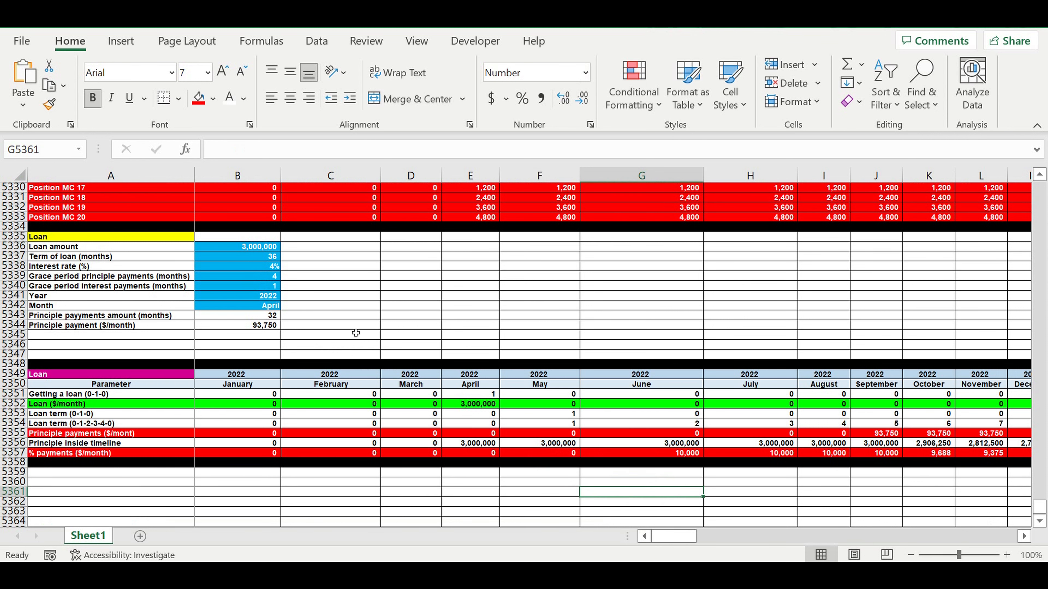
pyautogui.click(468, 384)
pyautogui.click(608, 404)
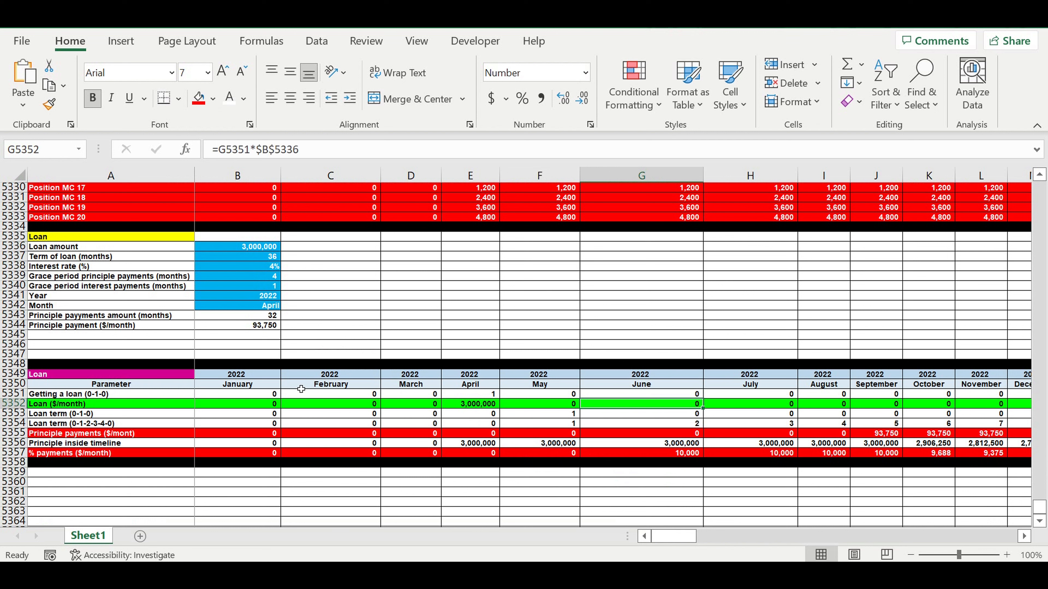